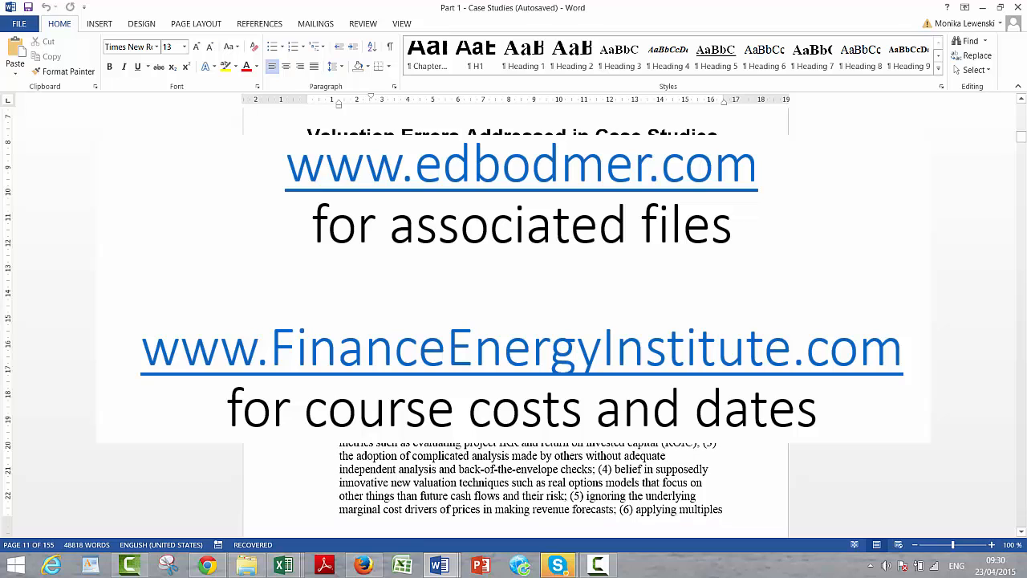
Examine the case-study document from the valuation errors section on page 11 down to the Housing Price Index chart on page 16.
key(Down)
key(Down)
key(Down)
key(Down)
key(Down)
key(Down)
key(Down)
key(Down)
key(Down)
key(Down)
key(Down)
key(Down)
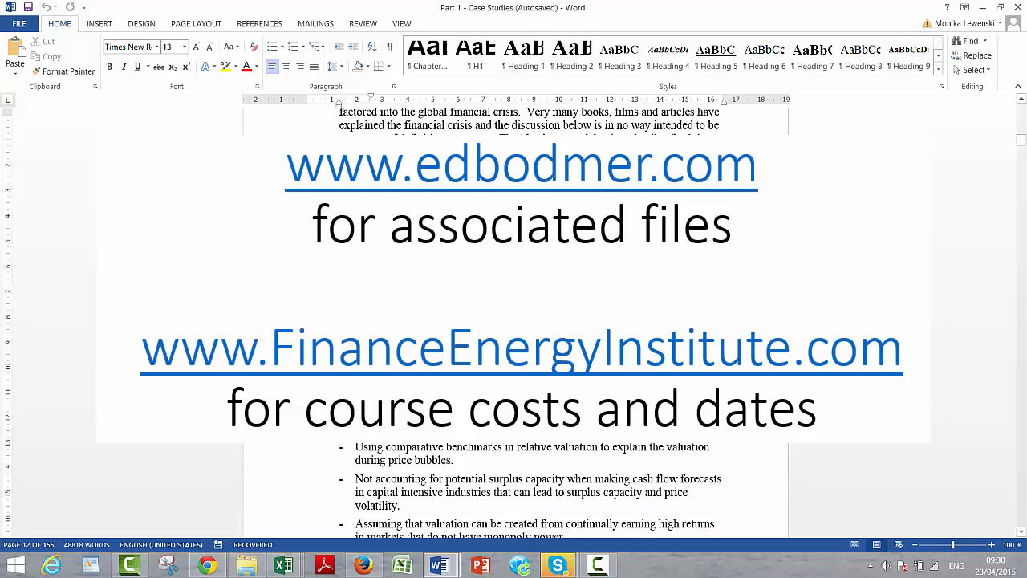
key(Down)
key(Down)
key(Down)
key(Down)
key(Down)
key(Down)
key(Down)
key(Down)
key(Down)
key(Down)
key(Down)
key(Down)
key(Down)
key(Down)
key(Down)
key(Down)
key(Down)
key(Down)
key(Down)
key(Down)
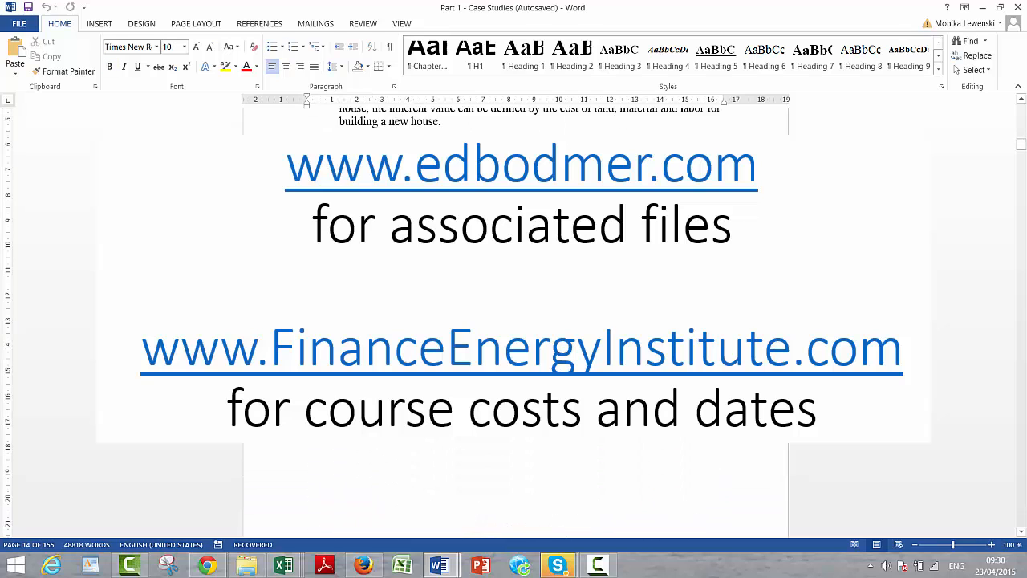
key(Down)
key(Down)
key(Down)
key(Down)
key(Down)
key(Down)
key(Down)
key(Down)
key(Down)
key(Down)
key(Down)
key(Down)
key(Down)
key(Down)
key(Down)
key(Down)
key(Down)
key(Down)
key(Down)
key(Down)
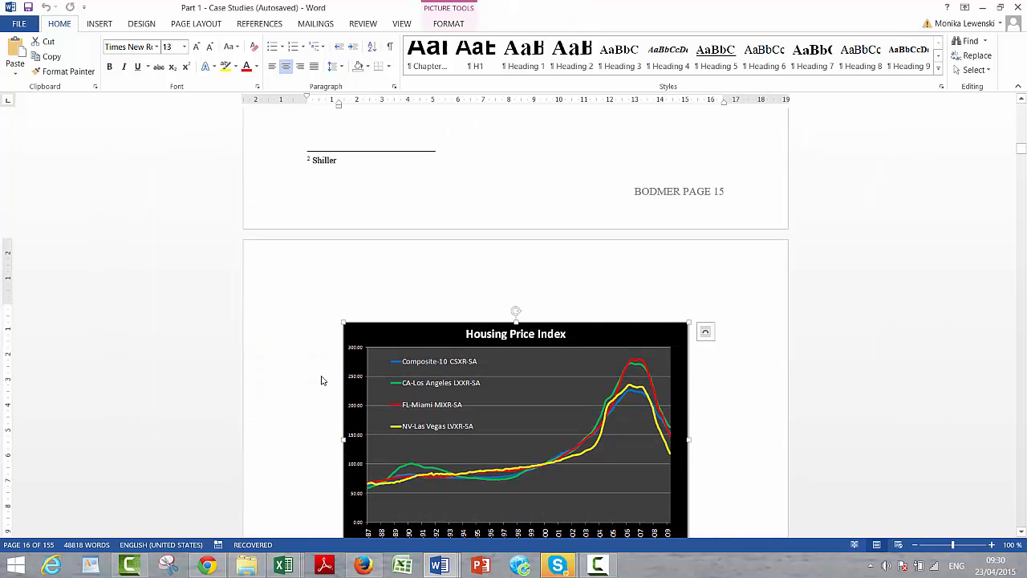
key(Down)
key(Down)
key(Down)
key(Down)
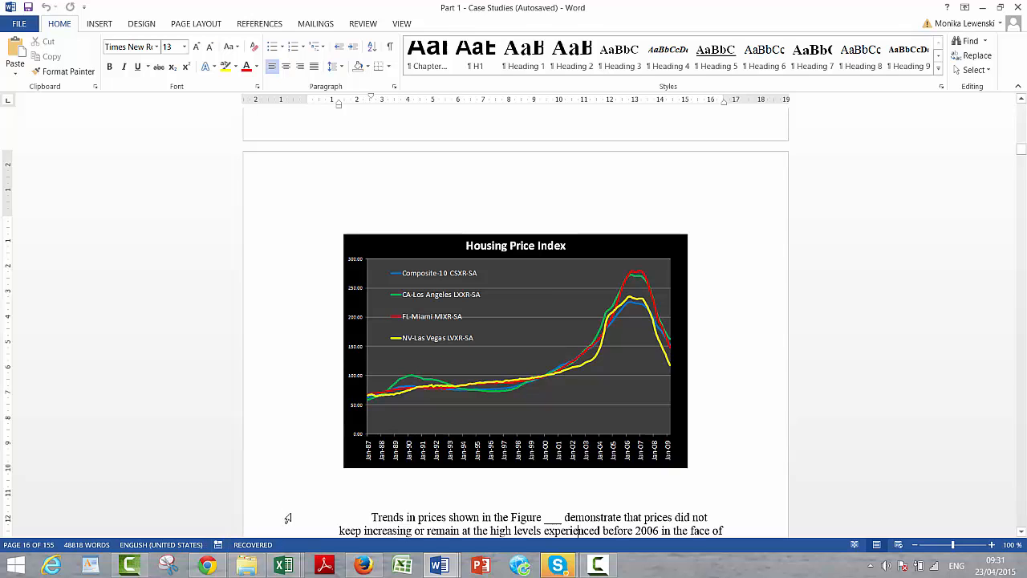
Switch to Chrome and return from the Las Vegas data text to the series' graph page.
click(207, 565)
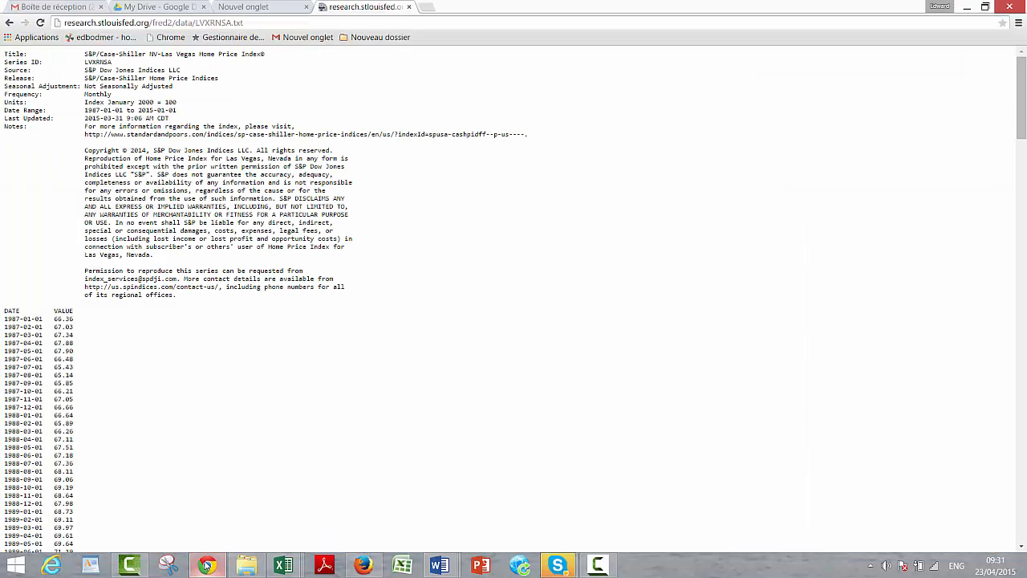
click(9, 22)
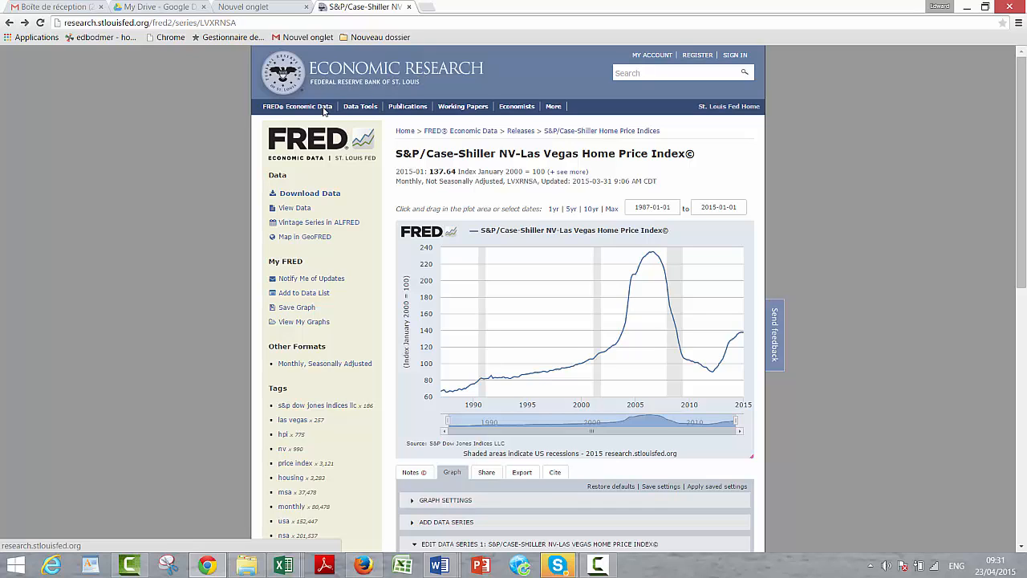
Open the list of all series under FRED Economic Data.
mouse_move(297, 114)
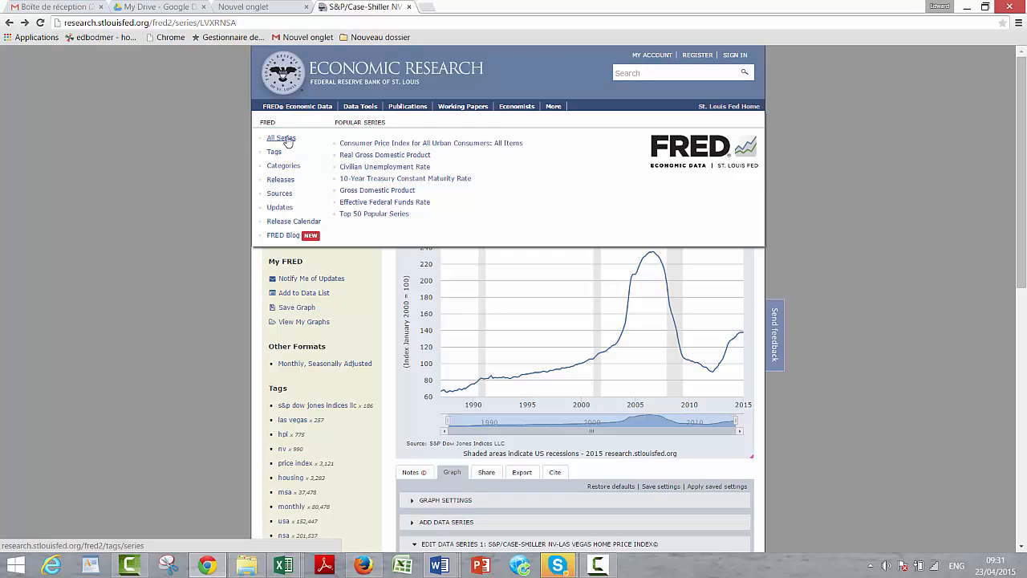
click(282, 138)
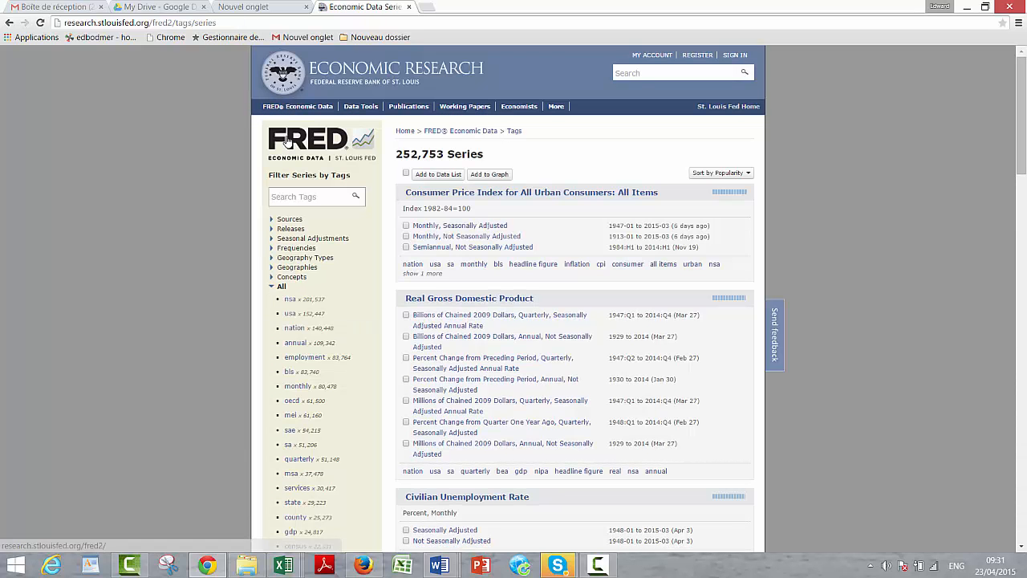
mouse_move(309, 110)
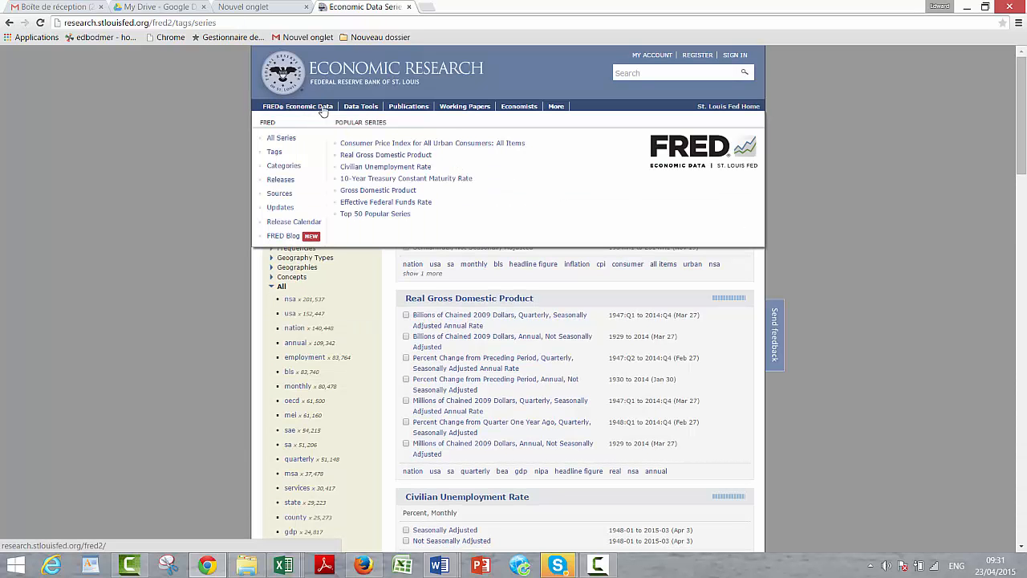
click(276, 139)
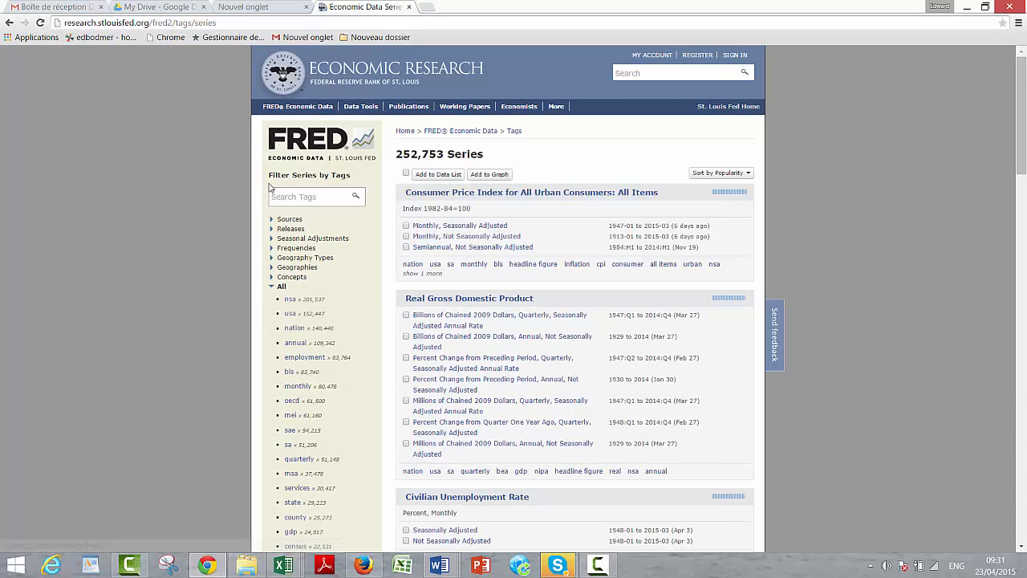
Open the House Price Indices category from the FRED category overview.
click(306, 109)
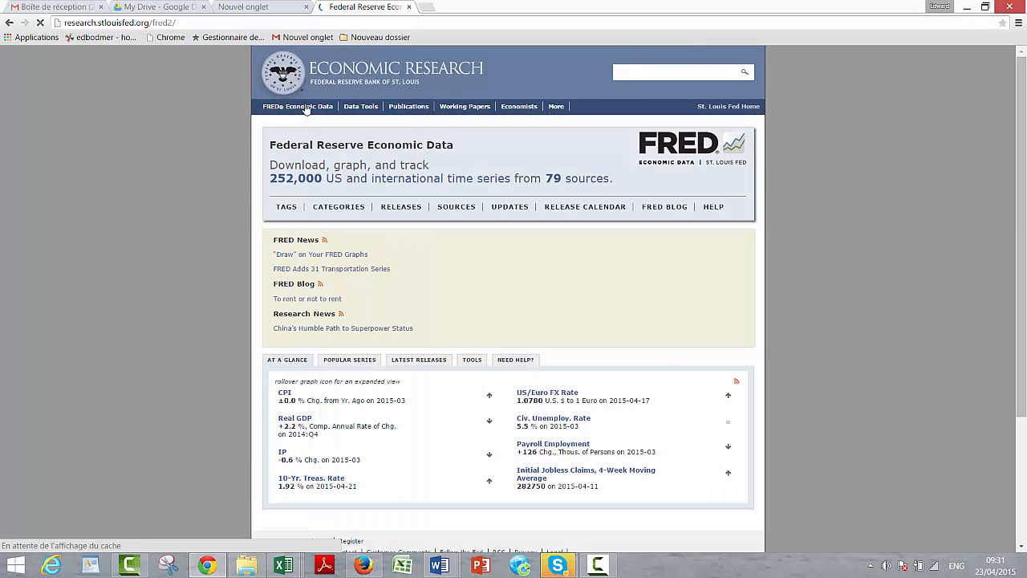
click(339, 208)
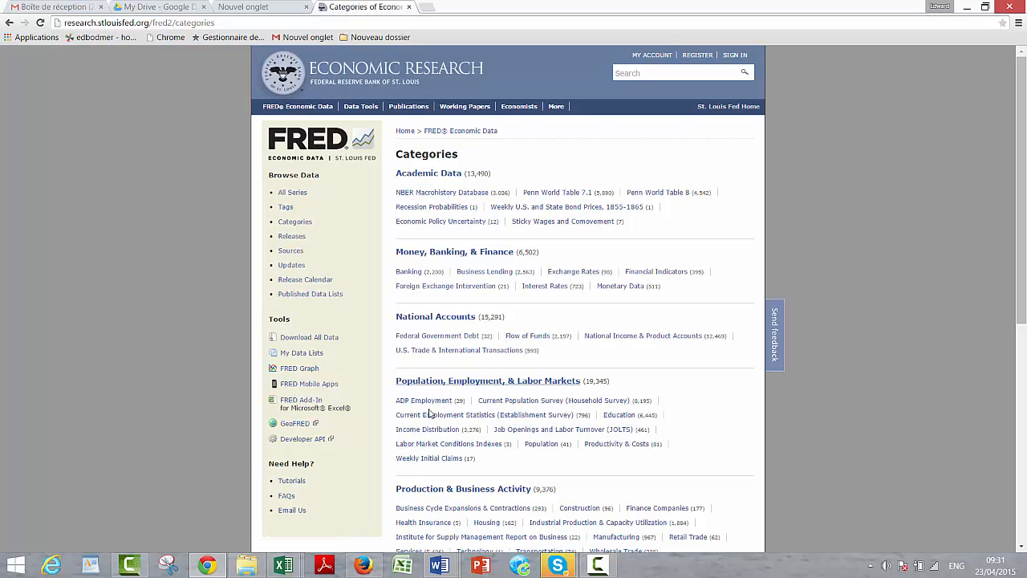
scroll(485, 464, down, 1)
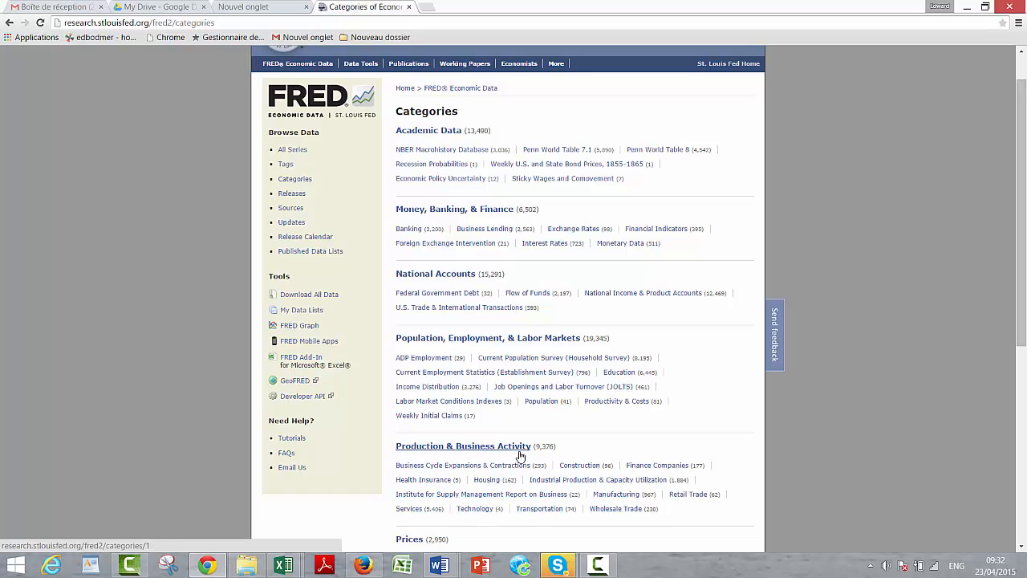
click(479, 480)
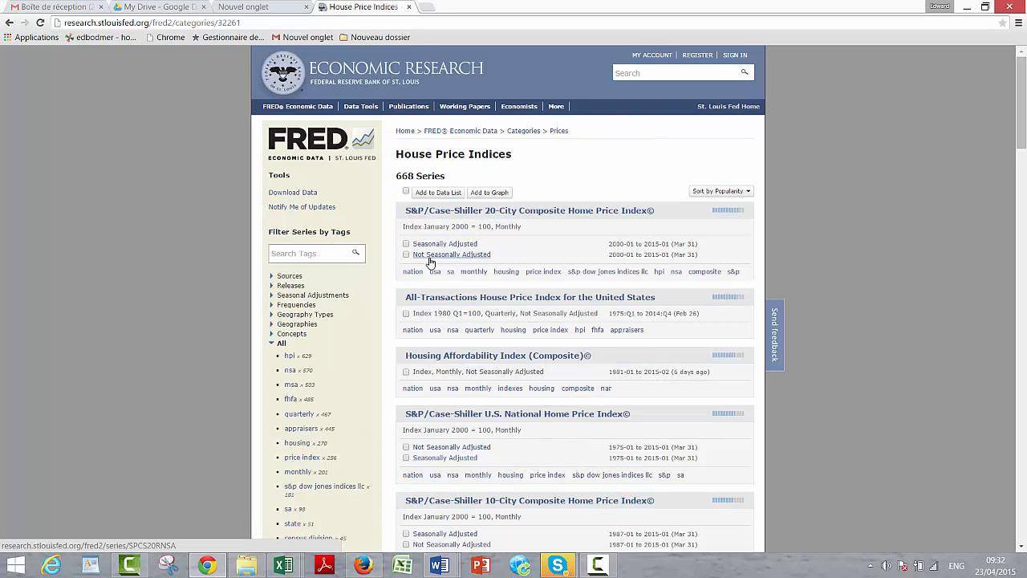
Find the S&P/Case-Shiller NV-Las Vegas Home Price Index among the house price indices and open its series page.
scroll(431, 262, down, 3)
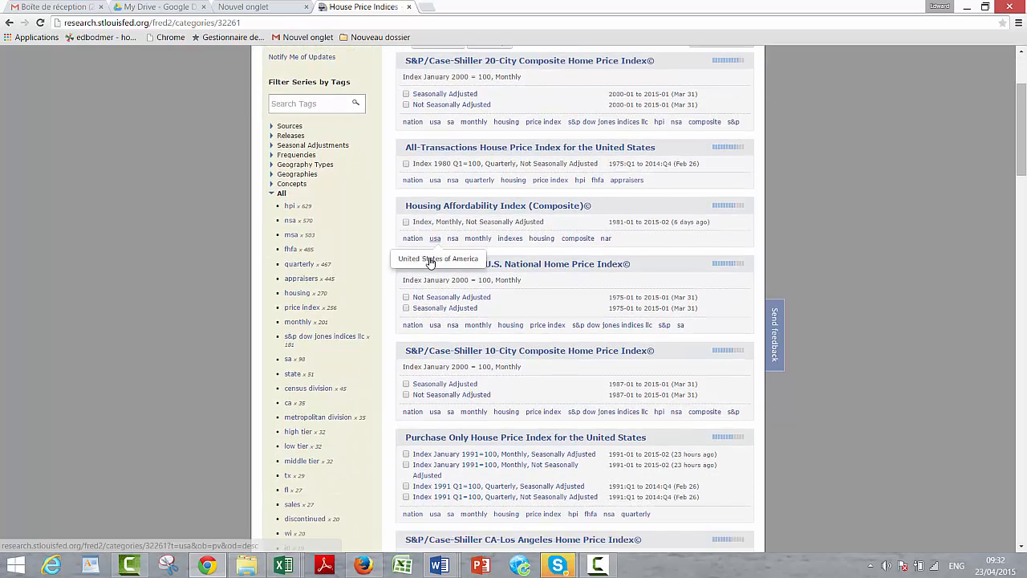
scroll(431, 261, down, 1)
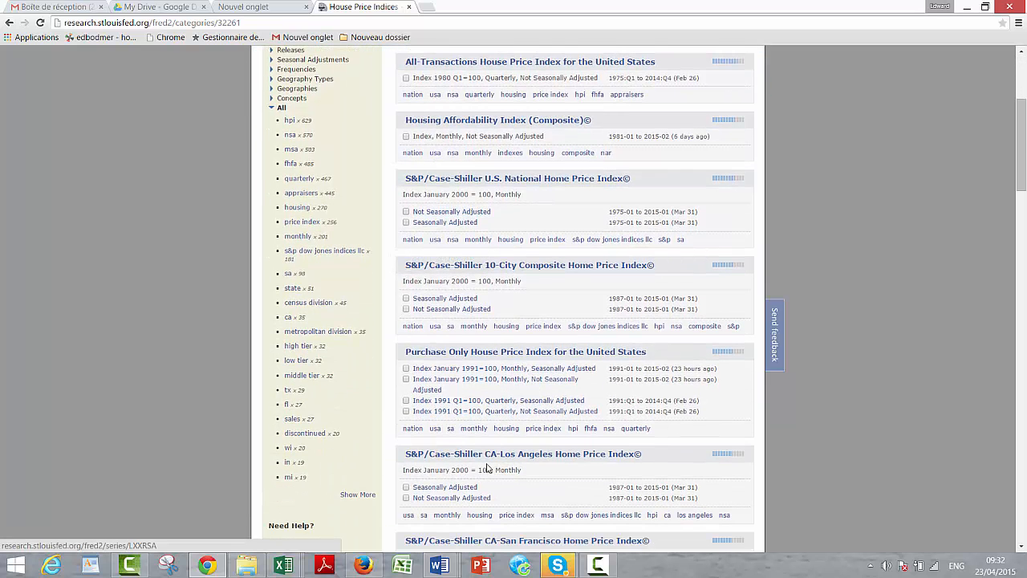
scroll(477, 450, down, 1)
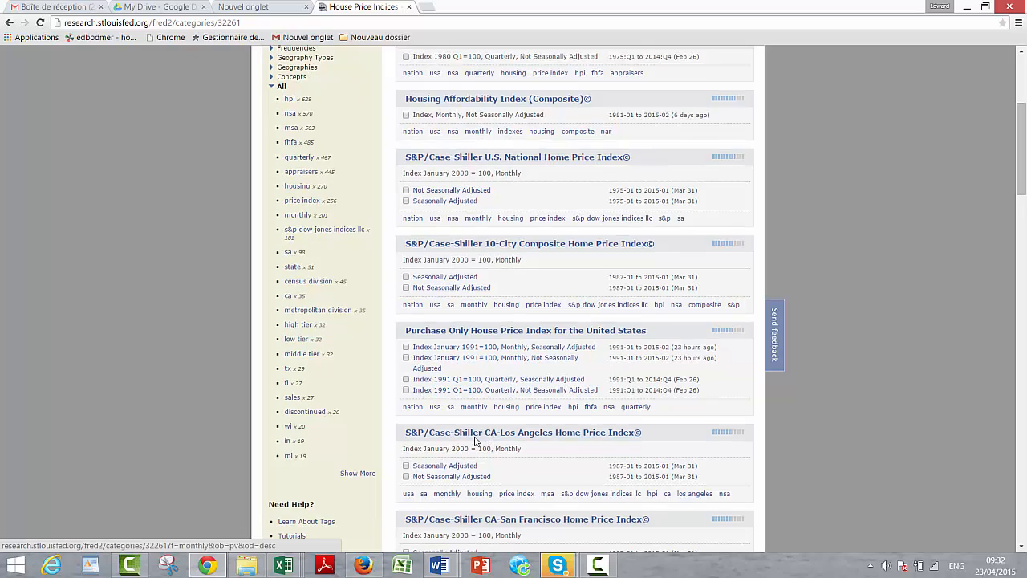
scroll(471, 416, down, 3)
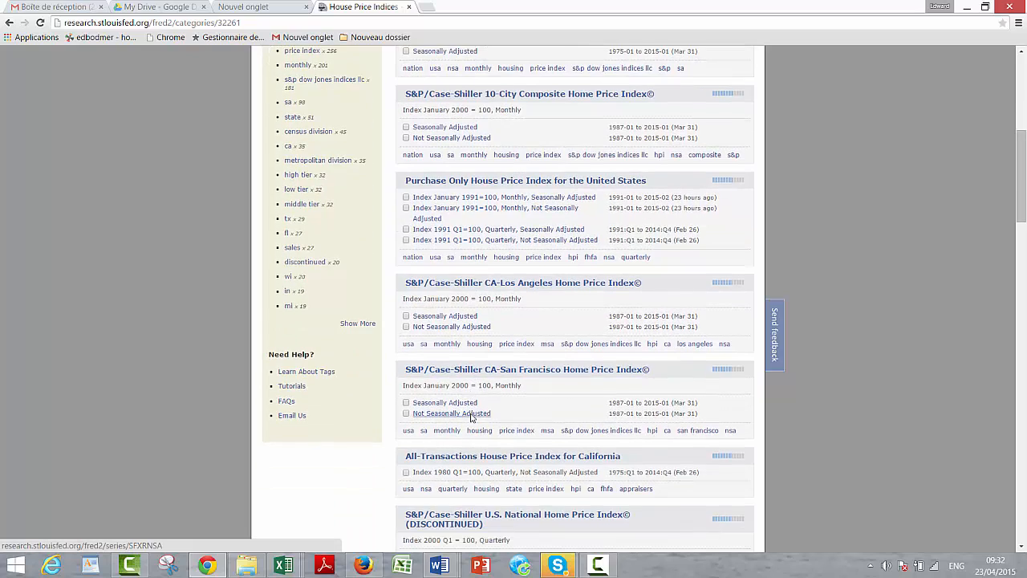
scroll(471, 417, down, 2)
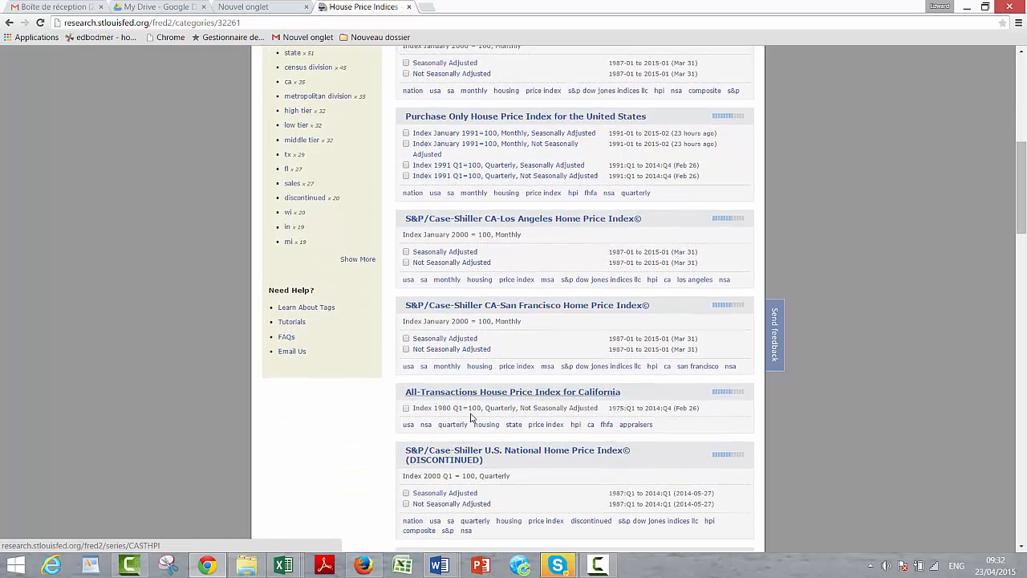
scroll(474, 418, down, 1)
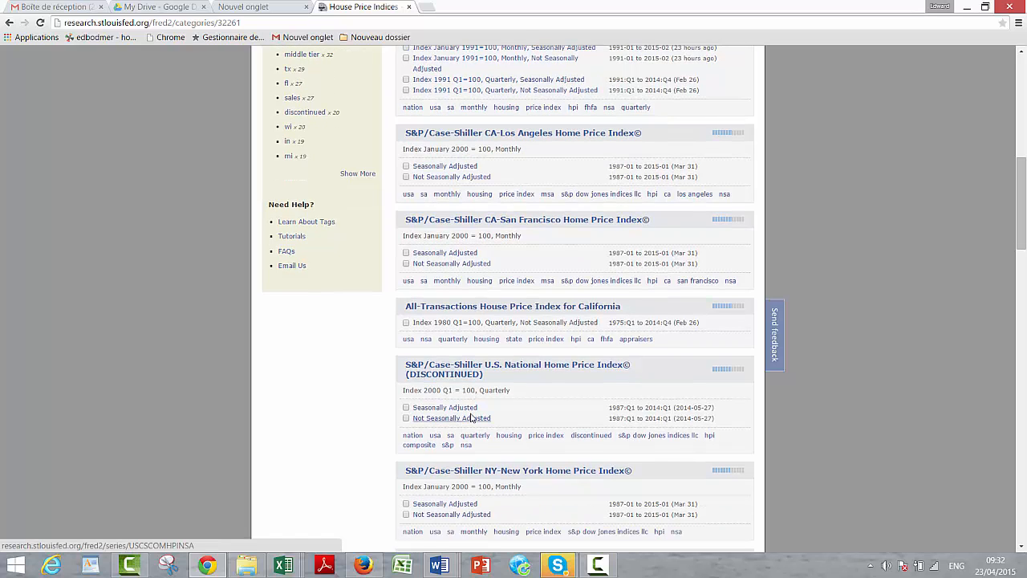
scroll(470, 416, up, 1)
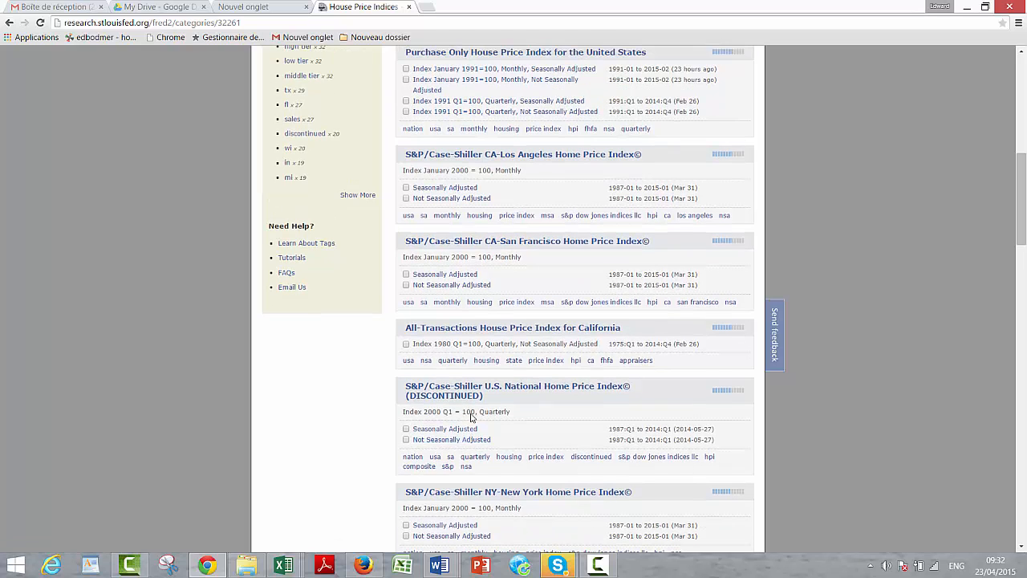
scroll(471, 416, down, 3)
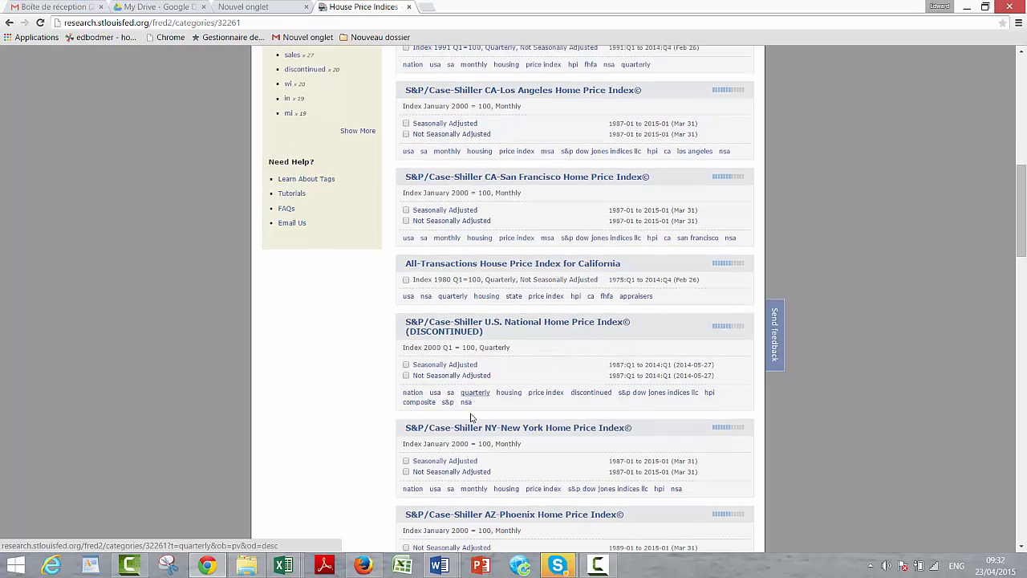
scroll(471, 416, down, 2)
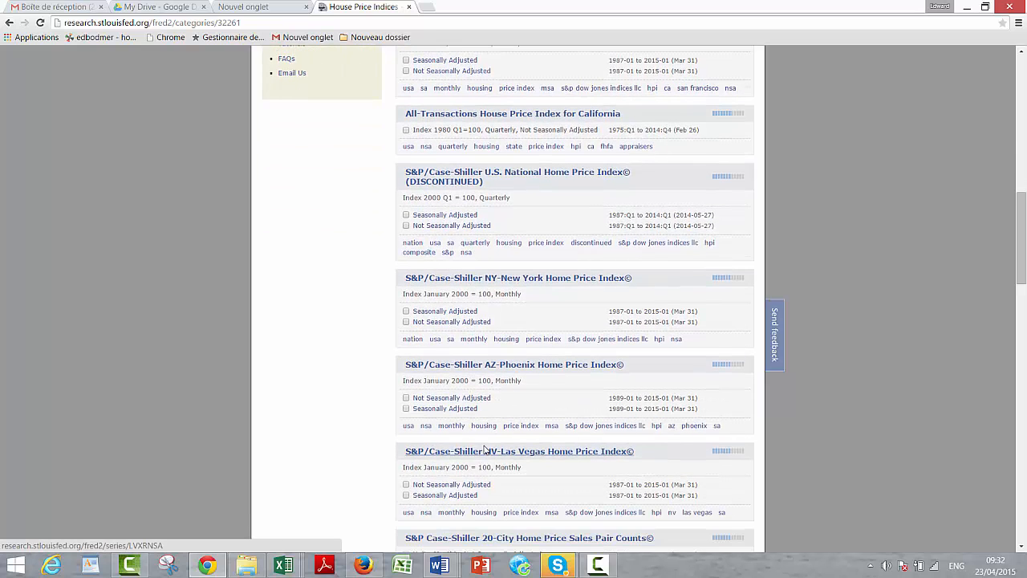
click(485, 454)
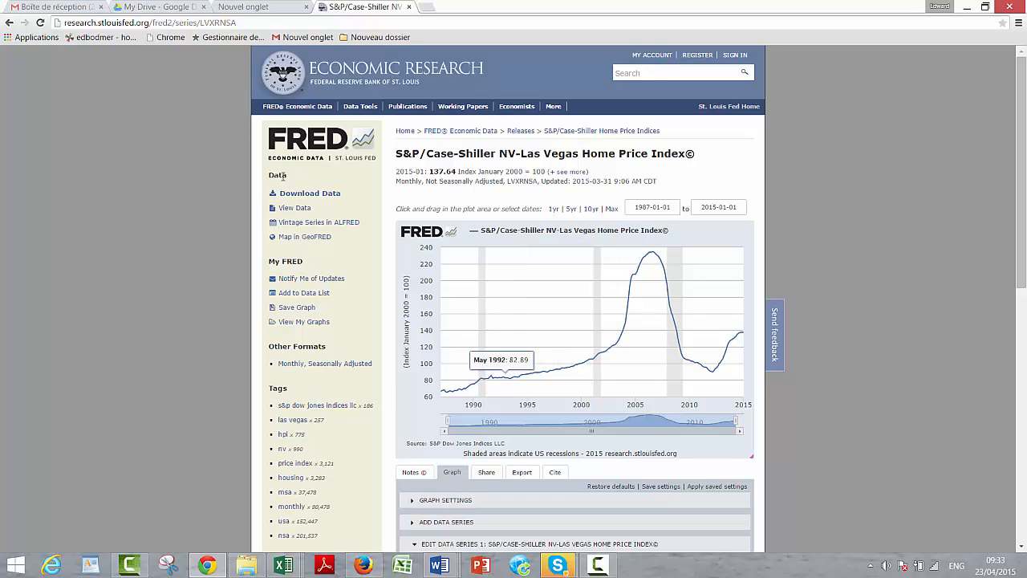
Open the text data view of the Las Vegas series and copy the web address of that page.
click(290, 209)
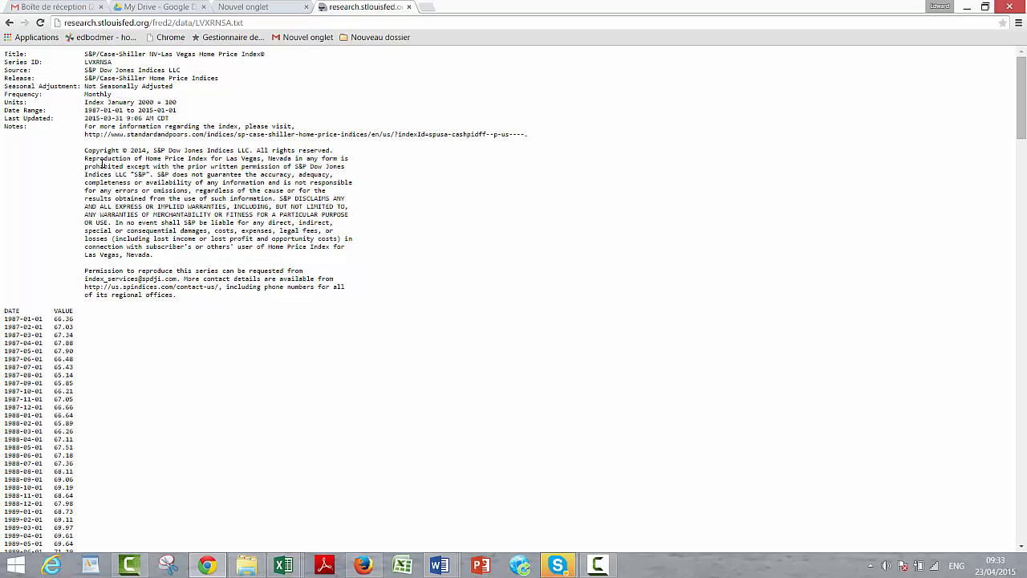
click(265, 24)
key(ctrl+c)
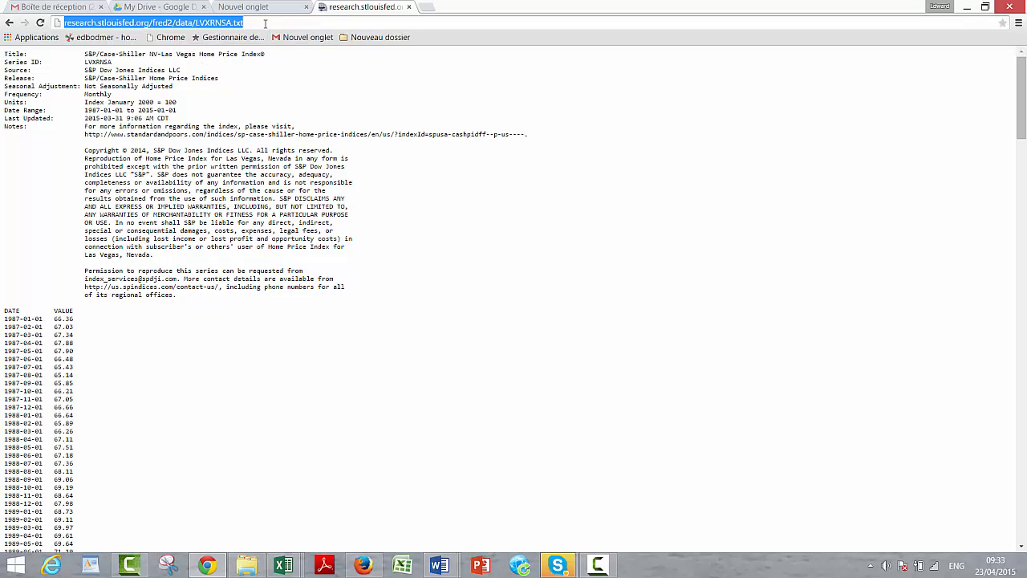
Switch to the Housing Data workbook in Excel and paste the copied address into cell M12 beside Case Shiller Las Vegas.
click(284, 565)
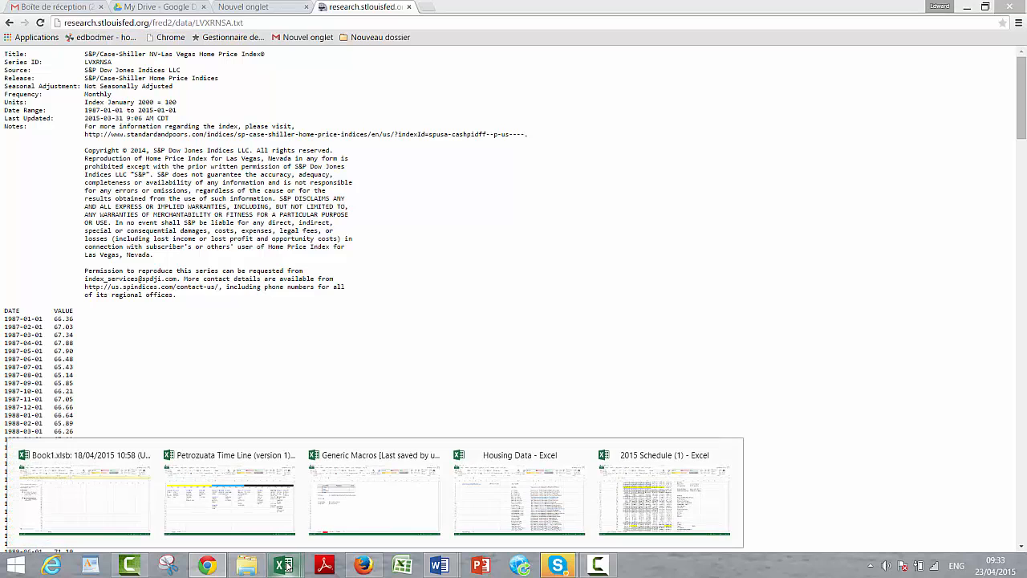
click(544, 514)
click(564, 329)
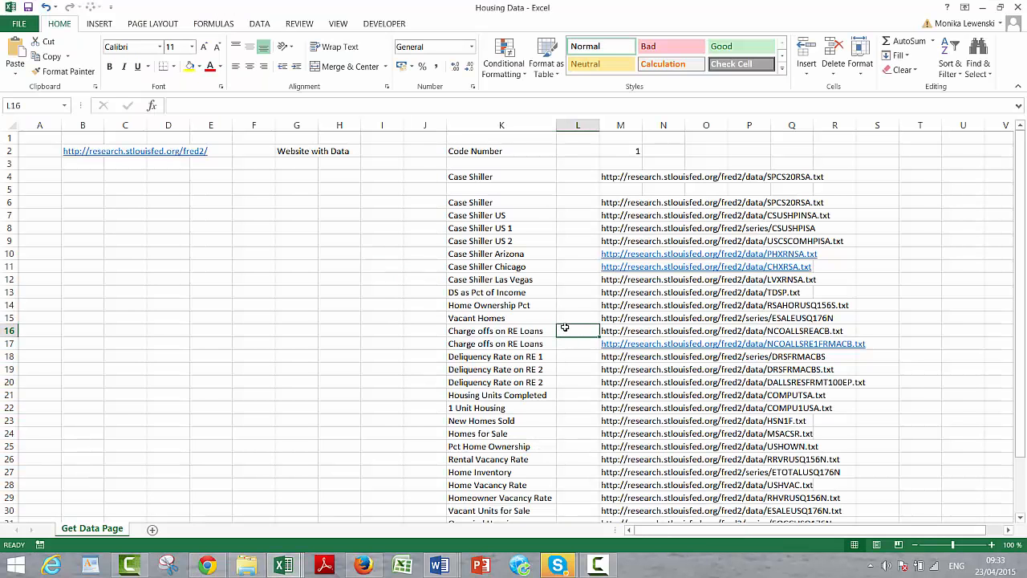
key(Up)
key(Up)
key(Up)
key(Up)
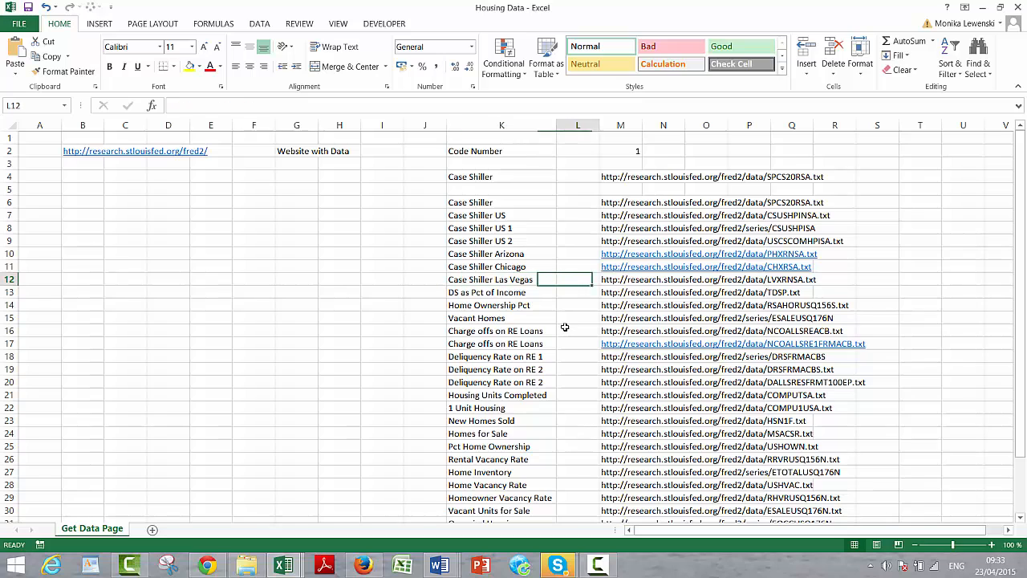
key(Right)
key(ctrl+v)
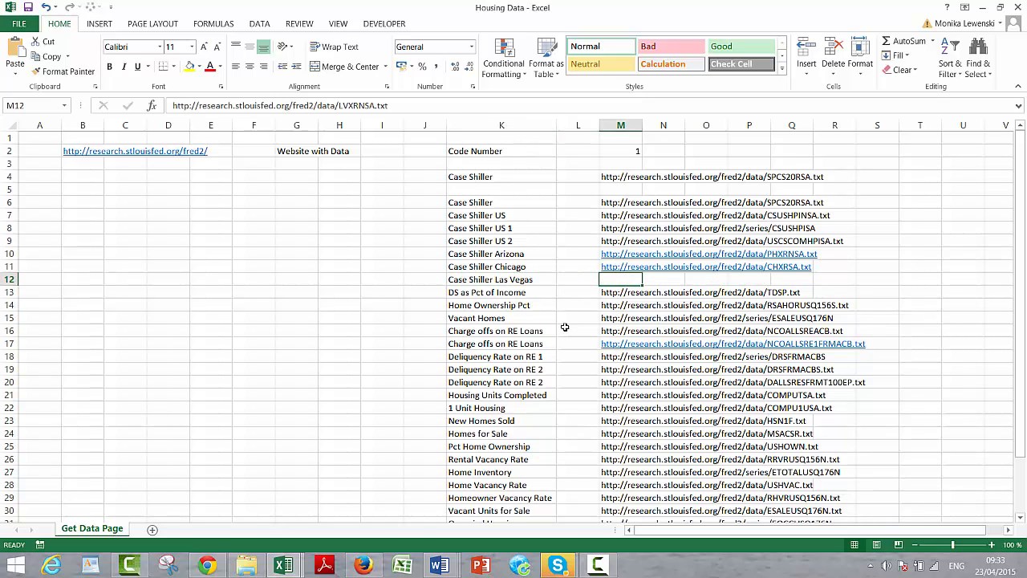
key(Right)
key(Right)
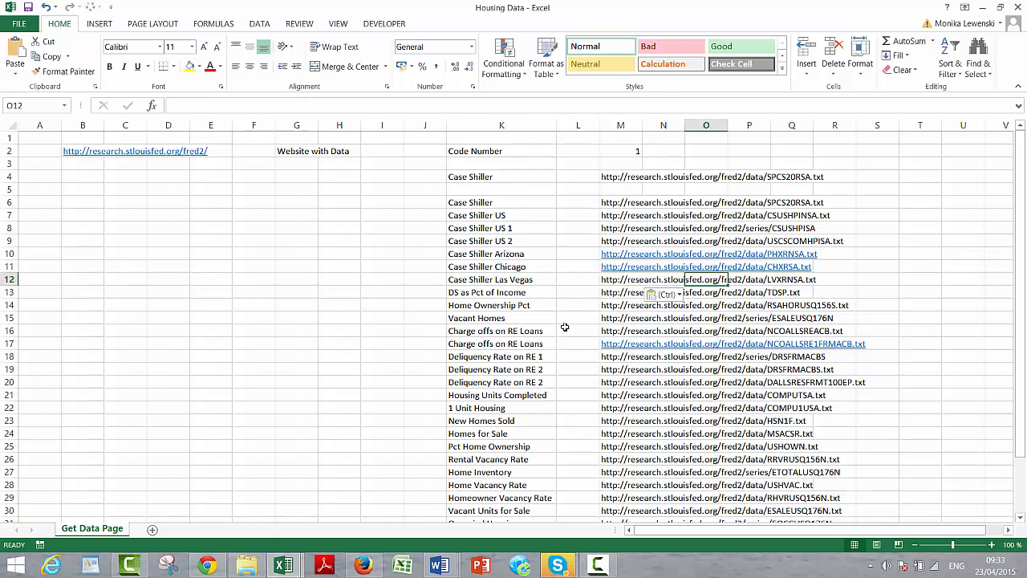
Turn the web address in cell M18, beside Deliquency Rate on RE 1, into a clickable hyperlink.
key(Down)
key(Down)
key(Down)
key(Down)
key(Down)
key(Down)
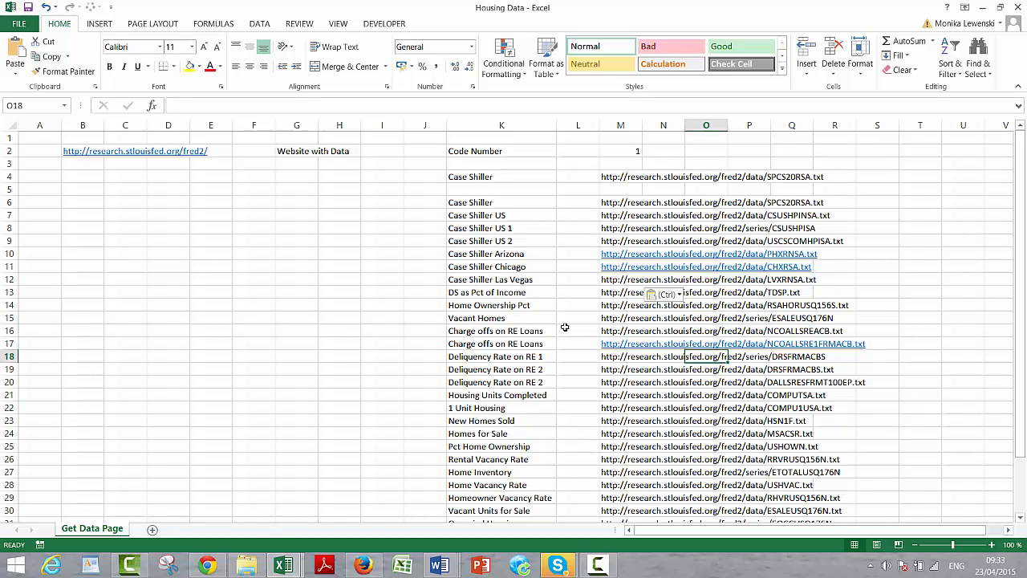
click(583, 355)
click(607, 358)
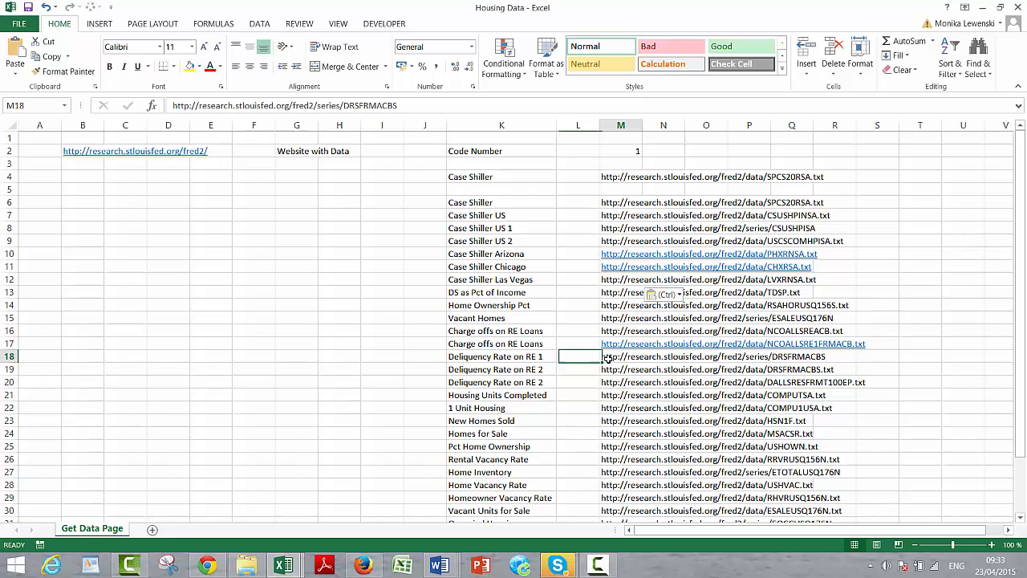
double_click(607, 359)
click(584, 366)
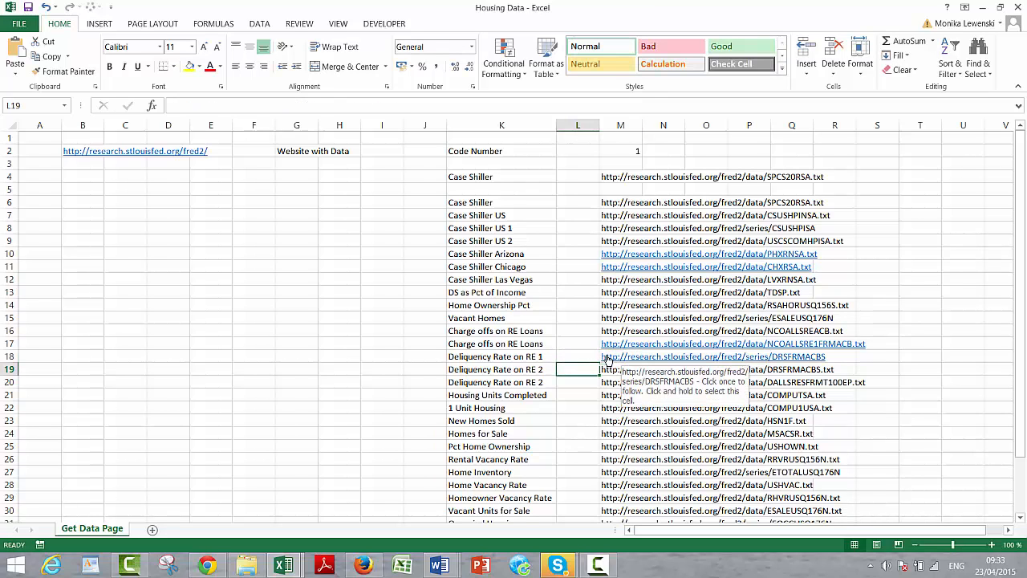
click(597, 565)
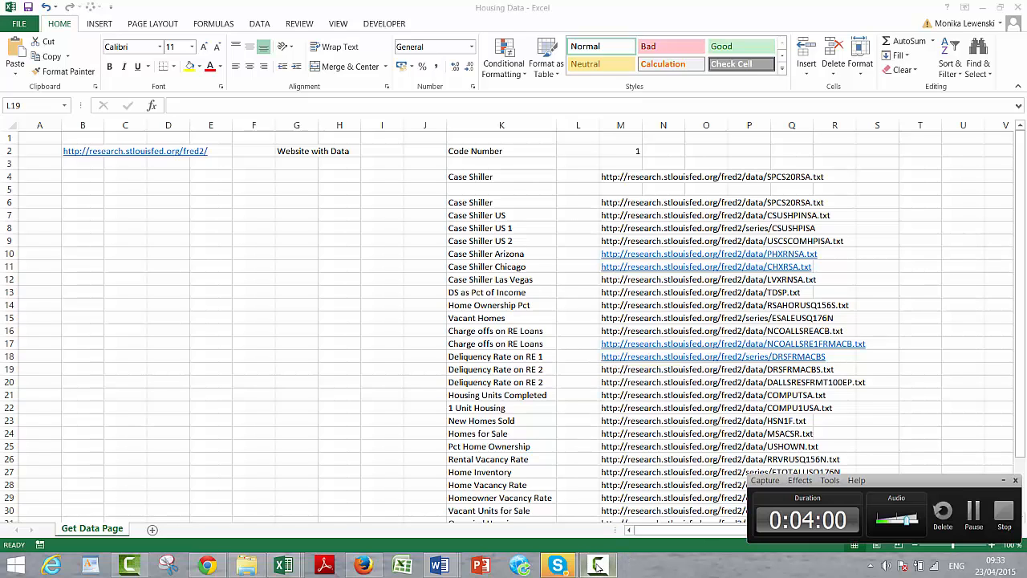
click(973, 513)
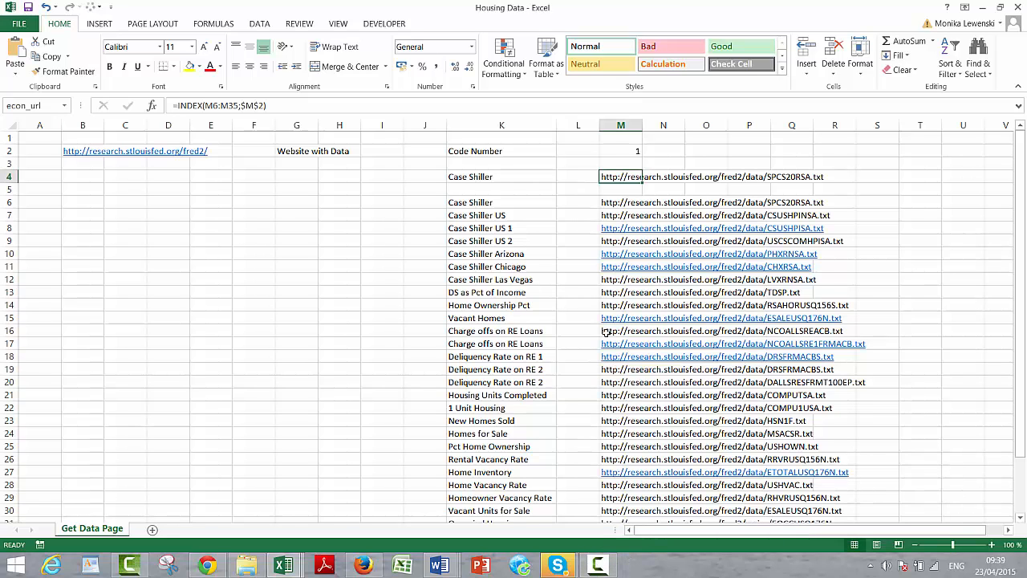
Examine the address in M13, the econ_url formula in M4 and the Code Number cell M2 that drives it.
click(406, 315)
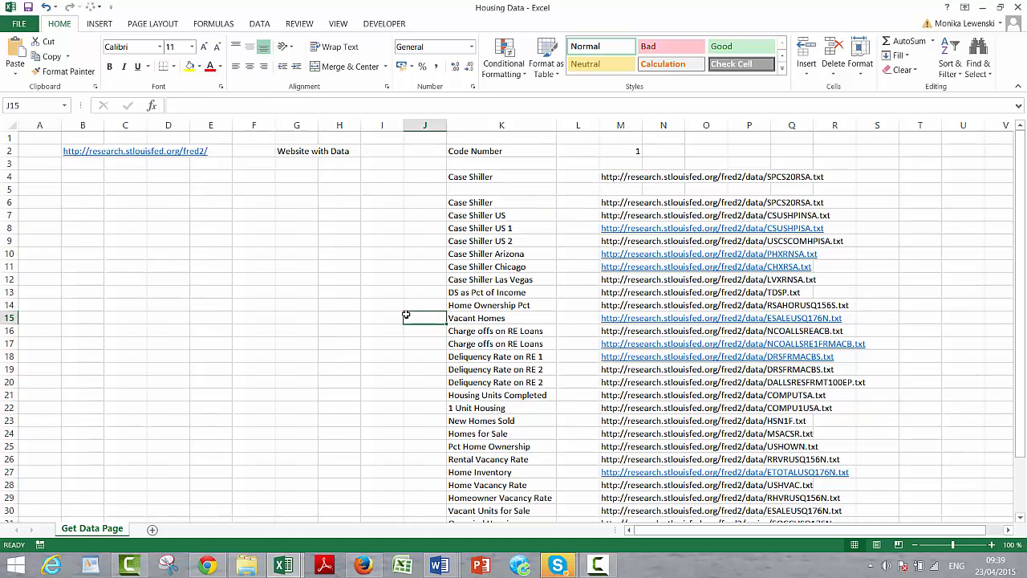
key(Up)
key(Up)
key(Right)
key(Right)
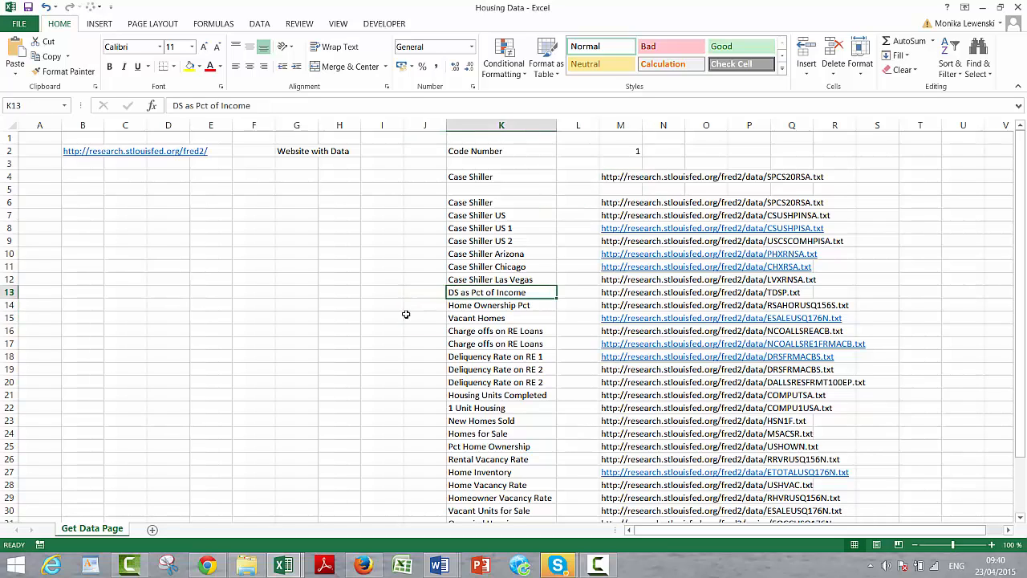
key(Right)
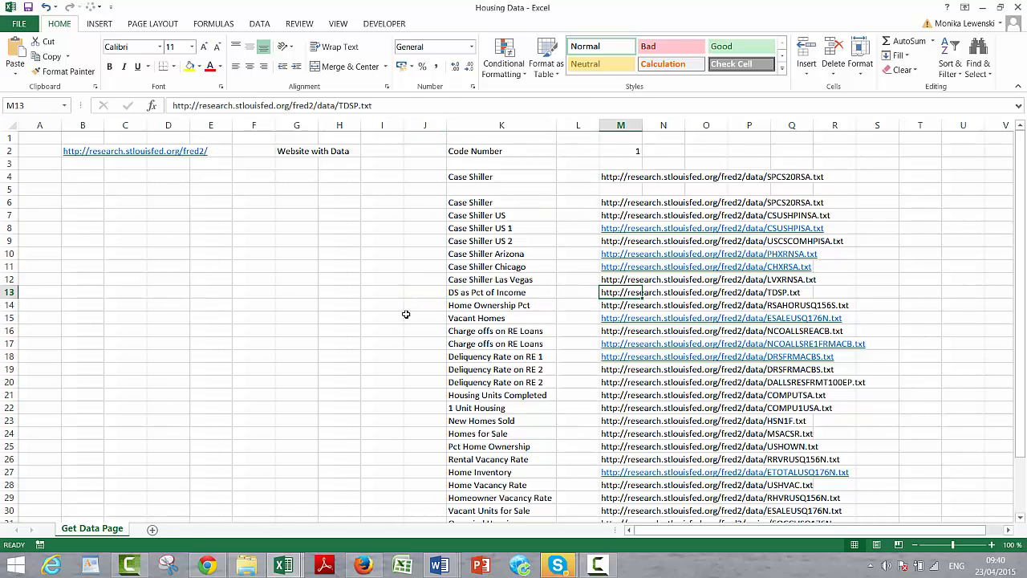
key(Up)
key(Up)
key(Up)
key(Up)
key(Up)
key(Up)
key(Up)
key(Up)
key(Up)
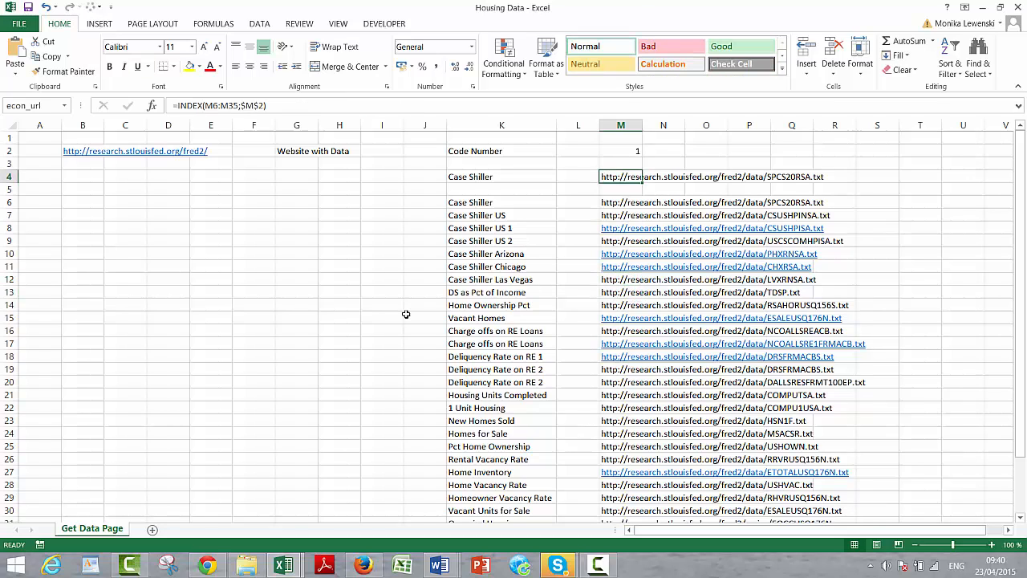
key(Up)
key(Up)
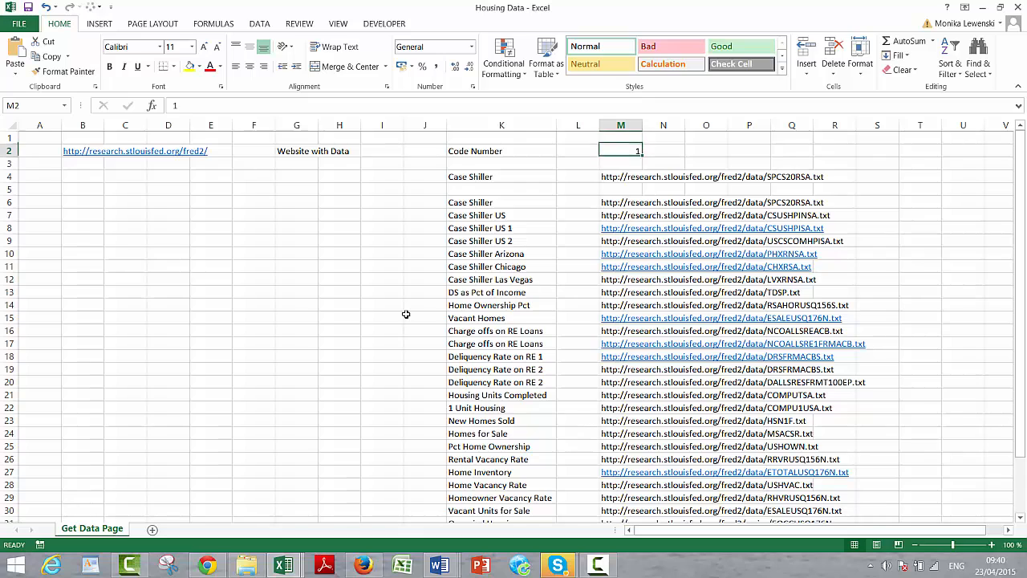
key(Left)
key(Left)
key(Left)
key(Right)
key(Right)
key(Right)
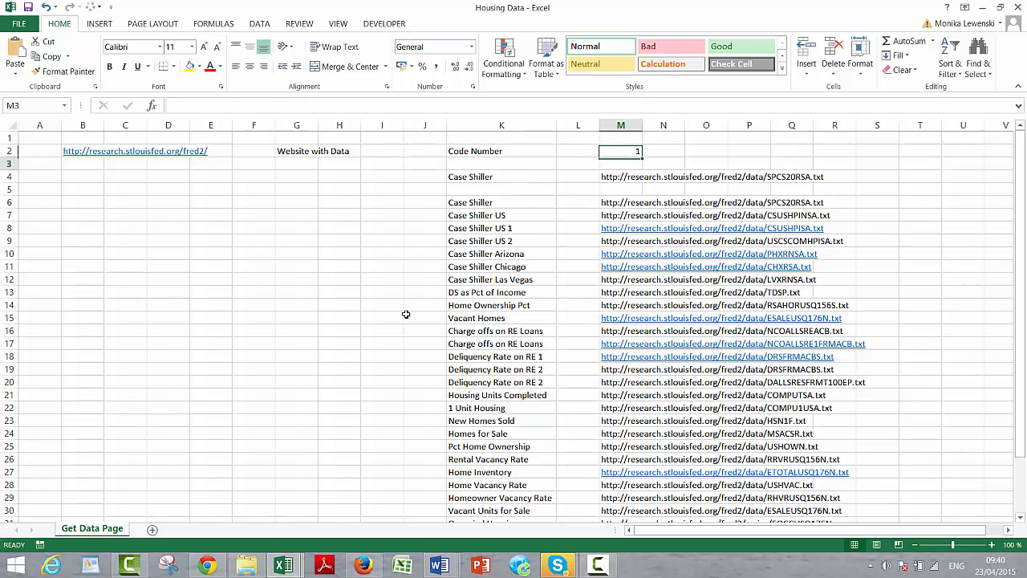
key(Down)
key(Down)
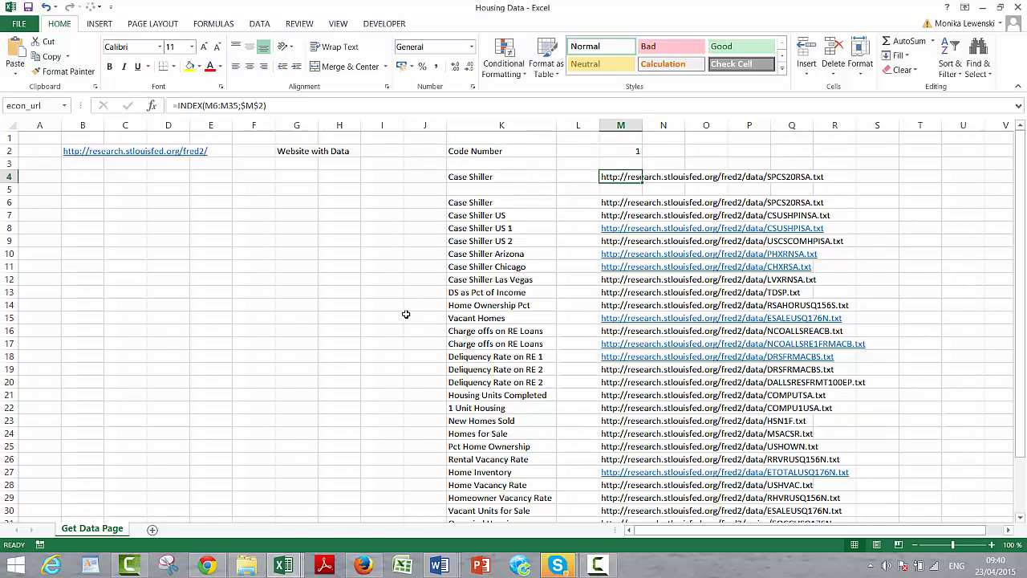
Look through the full list of series addresses in column M, down to Personal Consumption Excl Energy and back up.
key(Down)
key(Down)
key(Down)
key(Down)
key(Down)
key(Down)
key(Down)
key(Down)
key(Down)
key(Down)
key(Down)
key(Down)
key(Down)
key(Down)
key(Down)
key(Down)
key(Down)
key(Down)
key(Down)
key(Down)
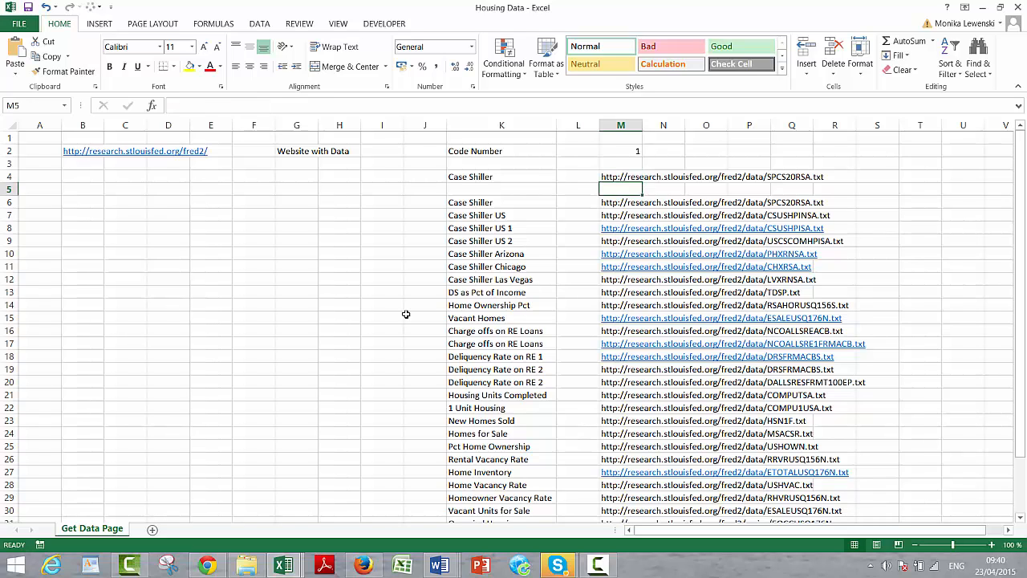
key(Down)
key(Down)
key(Down)
key(Down)
key(Down)
key(Down)
key(Down)
key(Down)
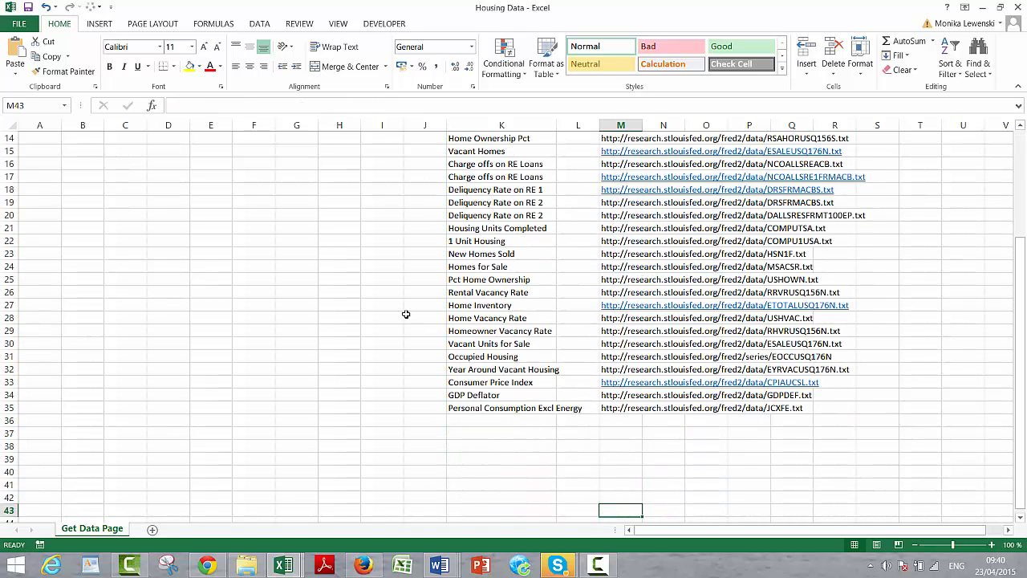
key(Up)
key(Up)
key(Up)
key(Up)
key(Up)
key(Up)
key(Up)
key(Up)
key(Up)
key(Up)
key(Up)
key(Up)
key(Up)
key(Down)
key(Down)
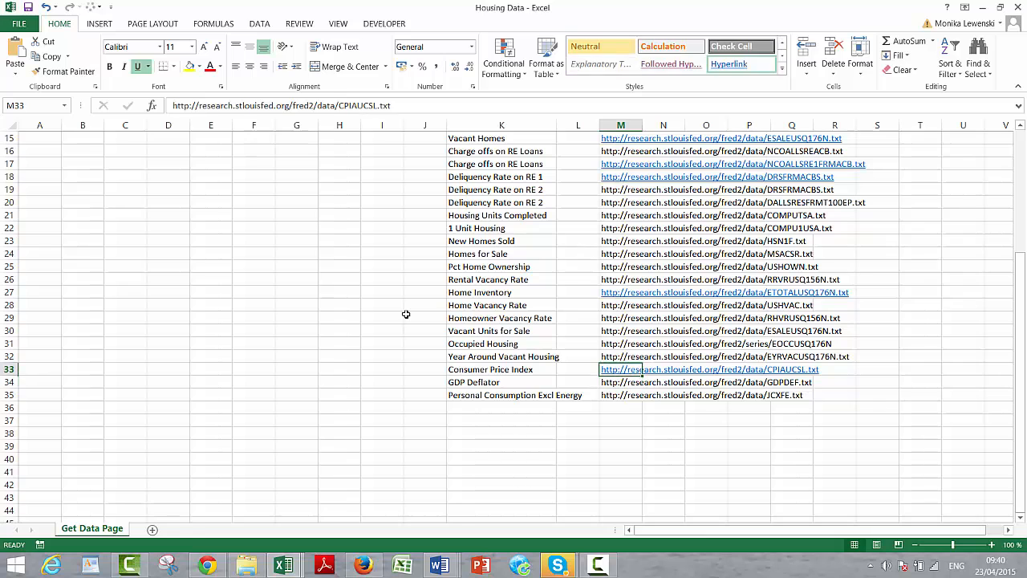
key(Up)
key(Up)
key(Up)
key(Up)
key(Up)
key(Up)
key(Up)
key(Up)
key(Up)
key(Up)
key(Up)
key(Up)
key(Up)
key(Up)
key(Up)
key(Up)
key(Up)
key(Up)
key(Up)
key(Up)
key(Up)
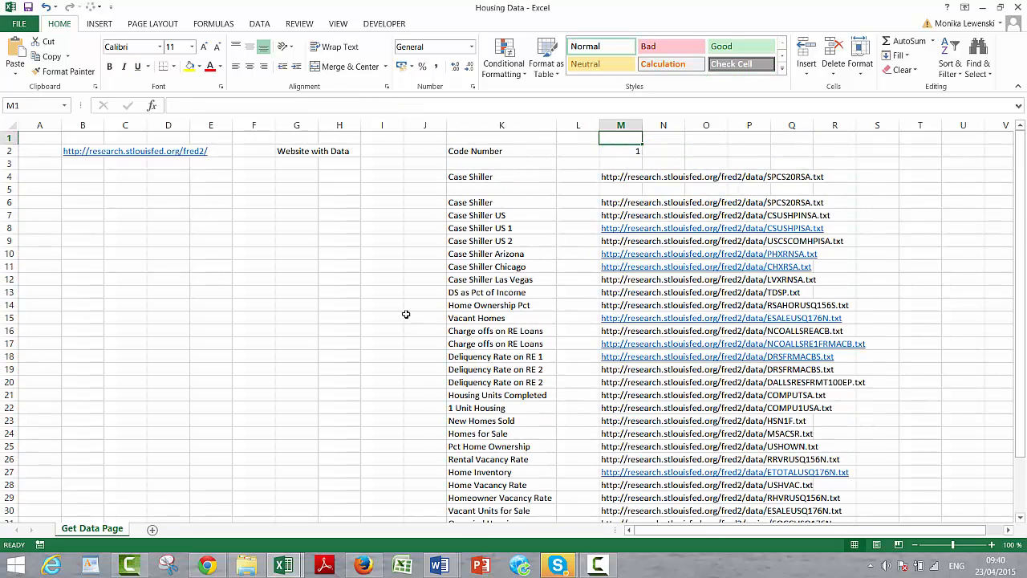
Compare the row 4 lookup formulas and range names of the series name in K4 and the address in M4.
key(Down)
key(Down)
key(Down)
key(Left)
key(Left)
key(Left)
key(Left)
key(Left)
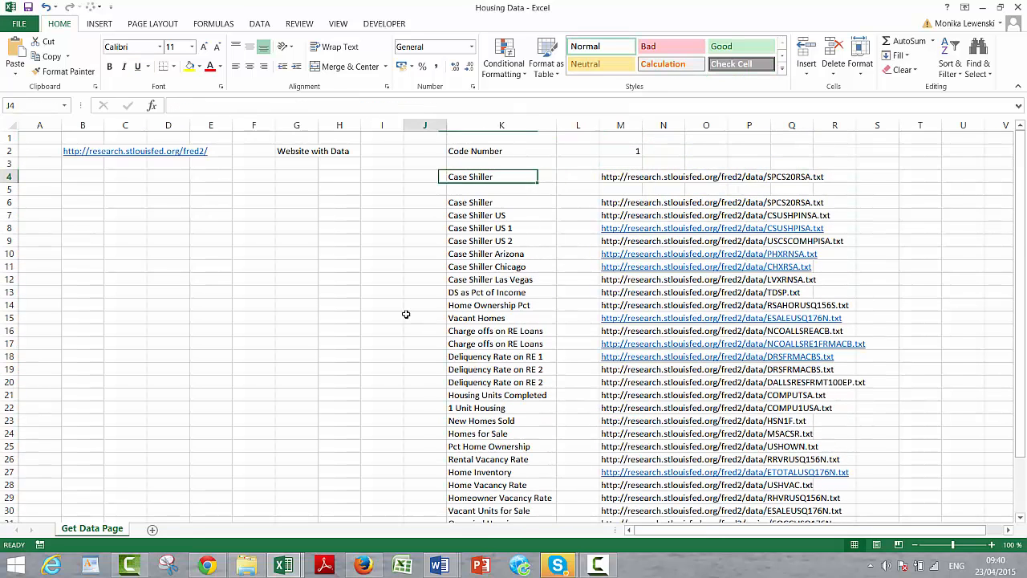
key(Right)
key(Right)
key(Right)
key(Right)
key(Right)
key(Right)
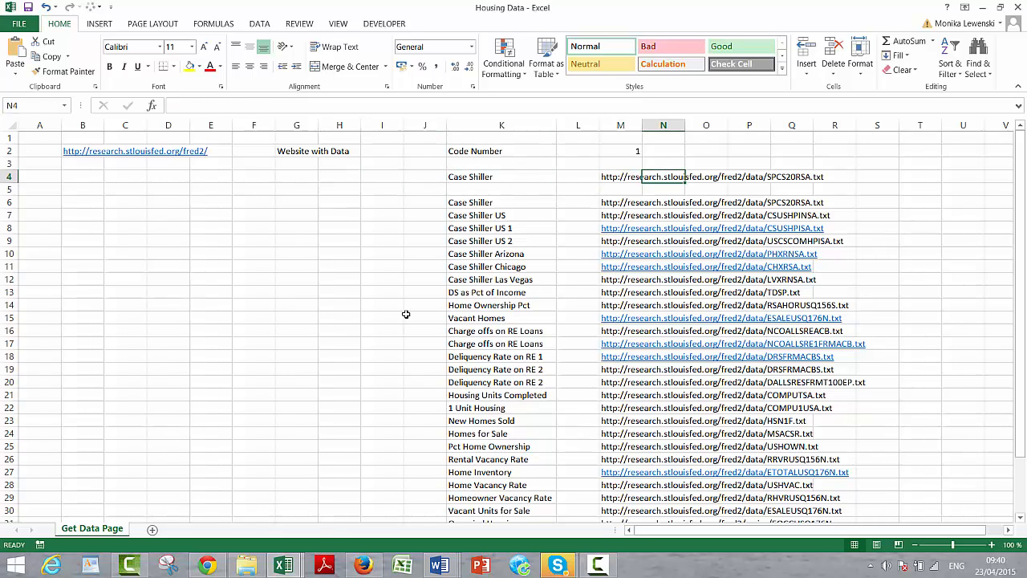
key(Left)
key(Left)
key(Right)
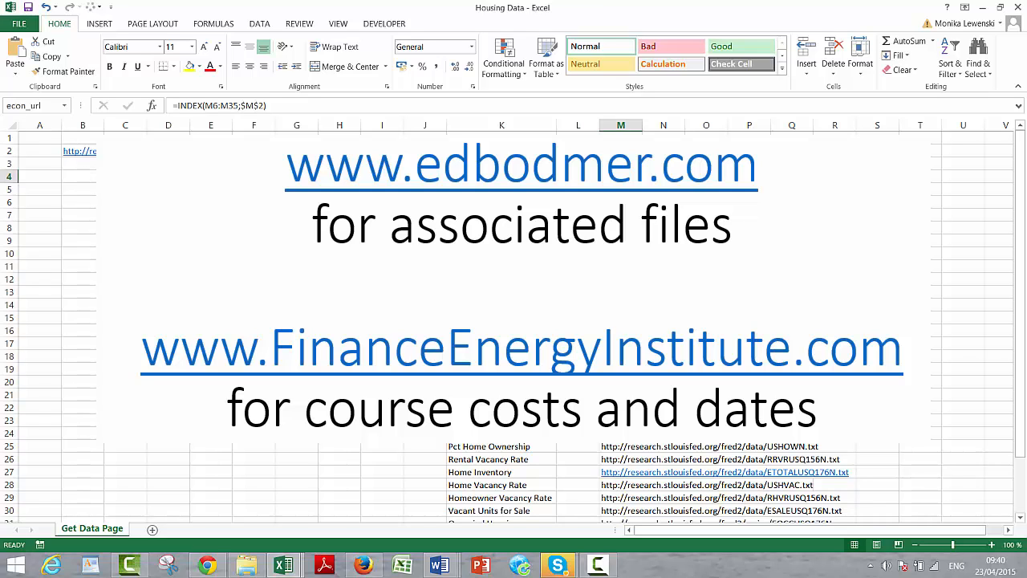
key(Left)
key(Left)
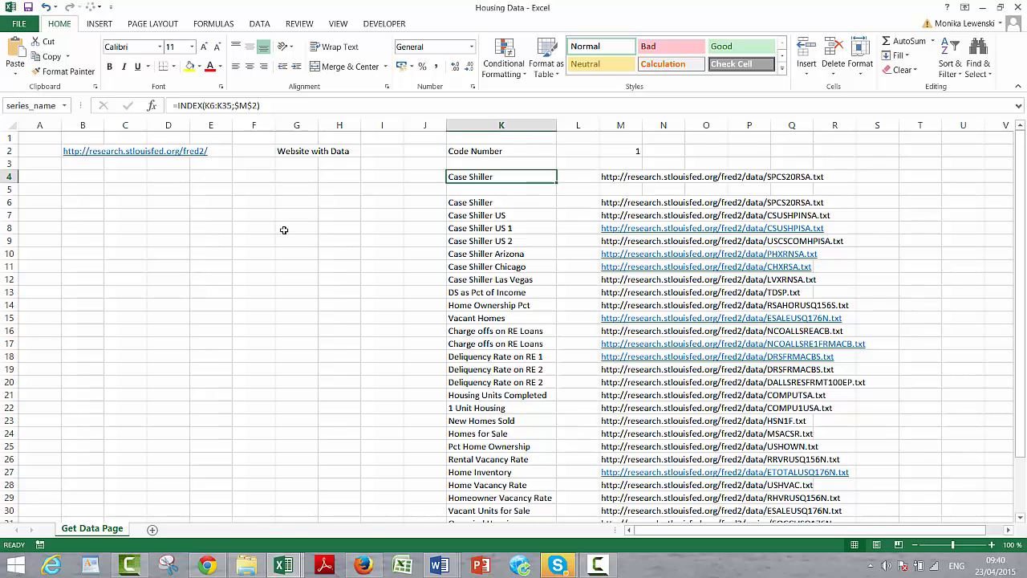
key(Left)
key(Left)
key(Left)
key(Left)
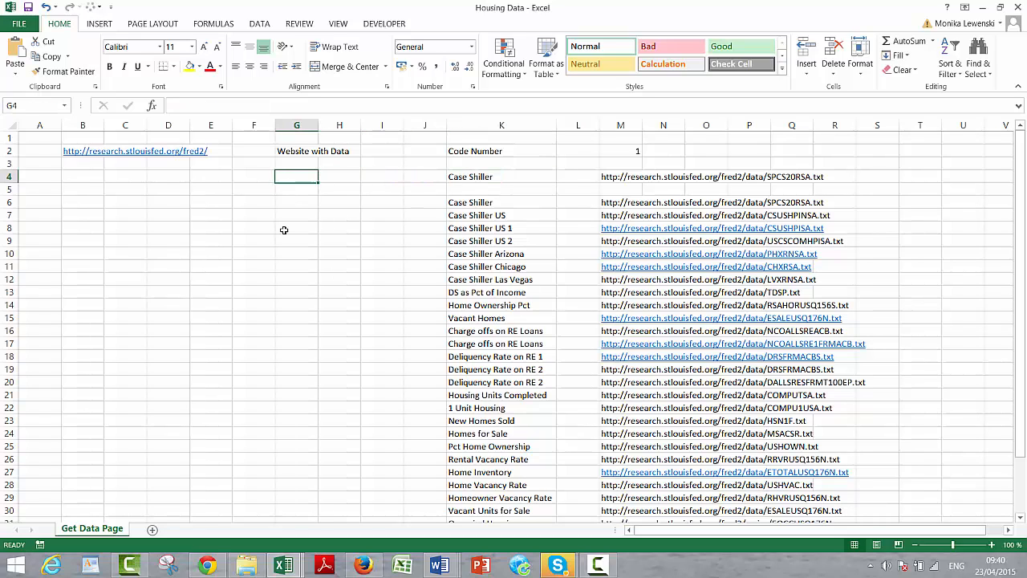
Record an empty macro named GetData, stored in this workbook, and stop the recording.
key(Down)
key(Left)
key(Left)
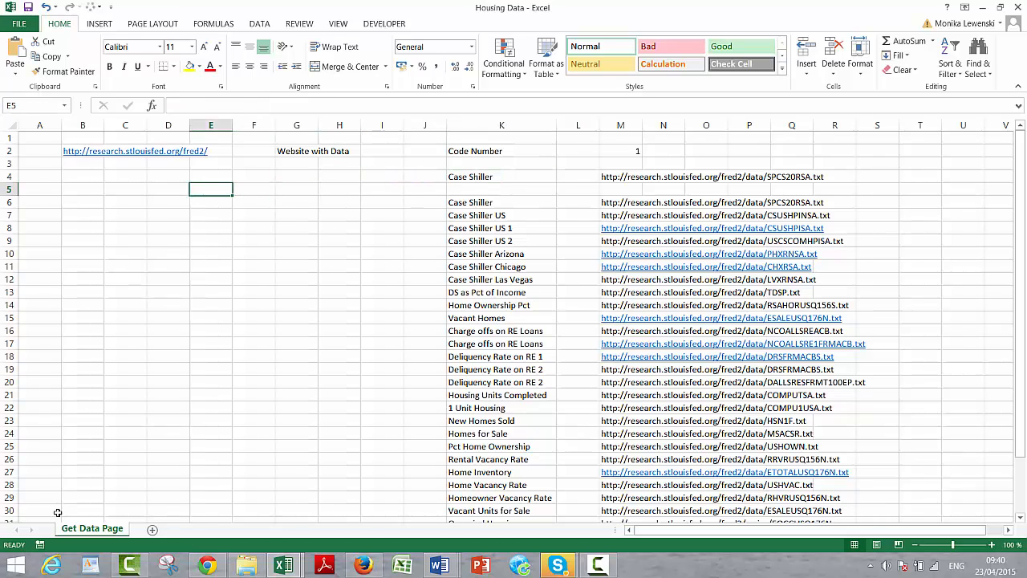
click(39, 547)
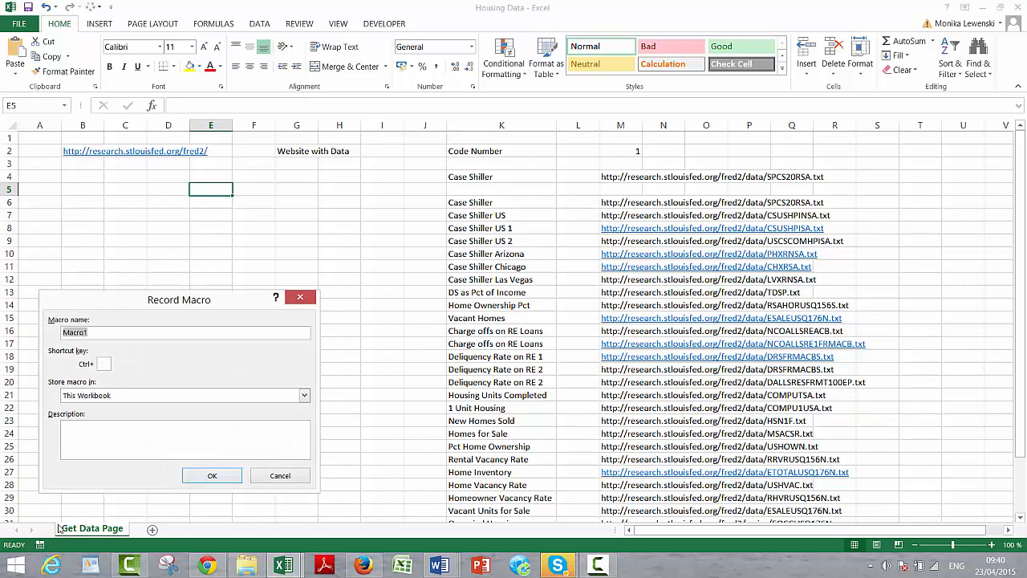
text(getData)
click(211, 475)
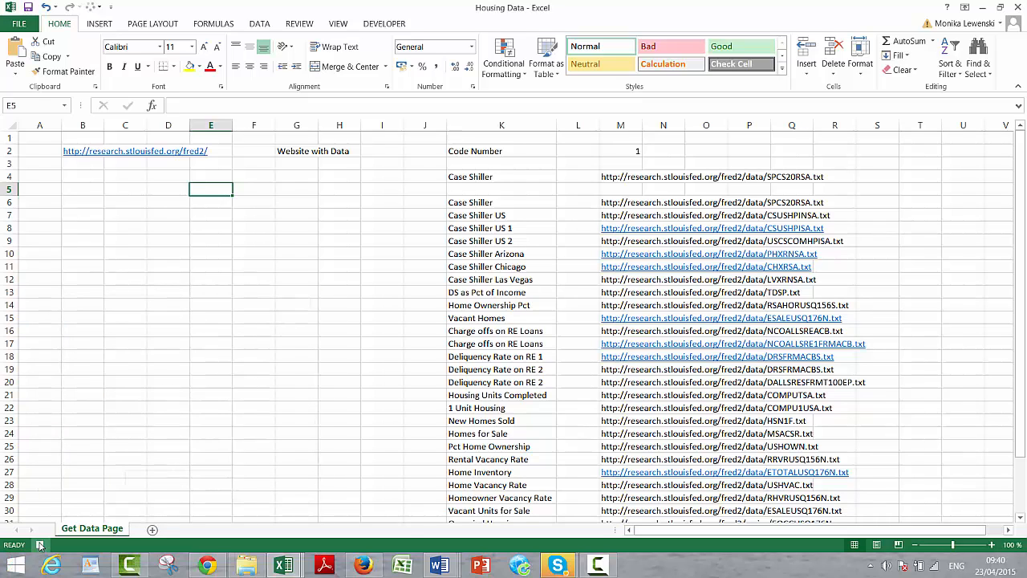
click(41, 546)
Open the GetData macro's code for editing from the list of macros.
click(222, 228)
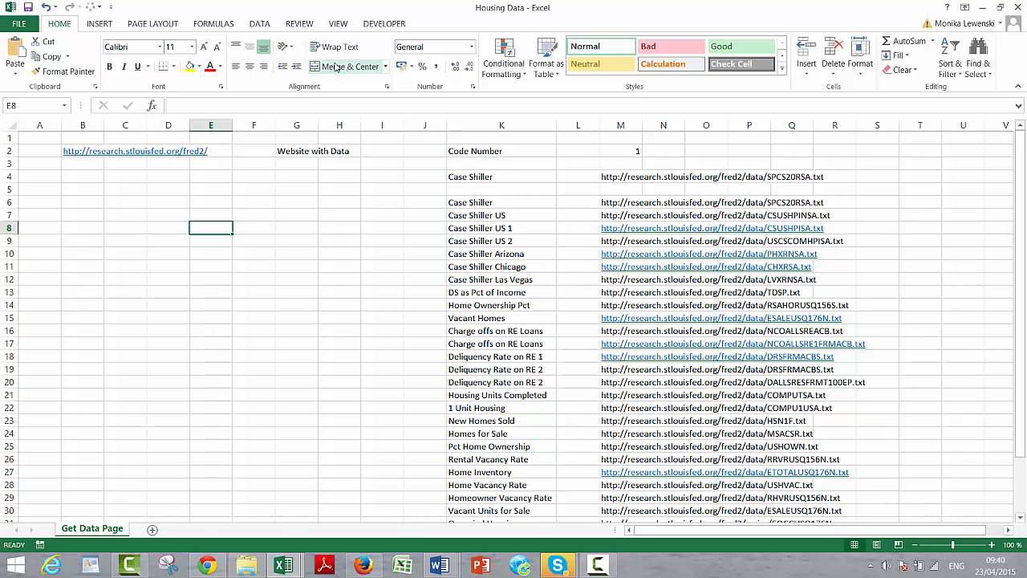
click(376, 25)
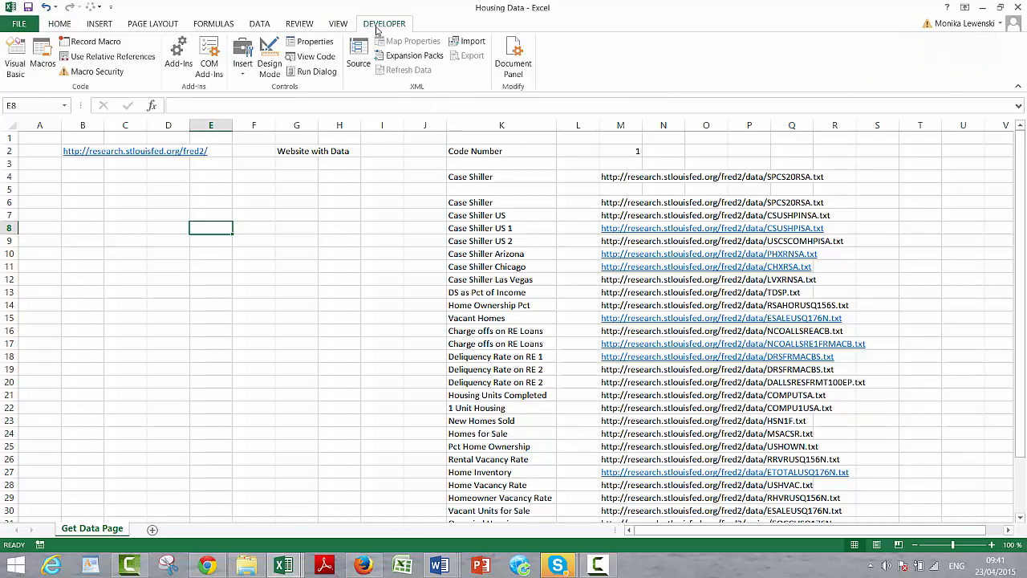
click(41, 56)
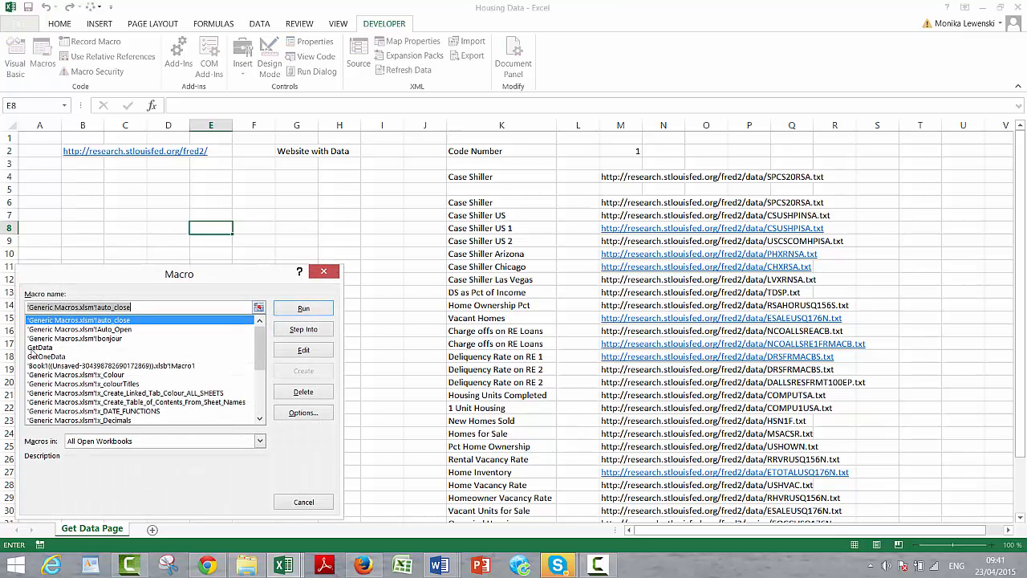
click(39, 347)
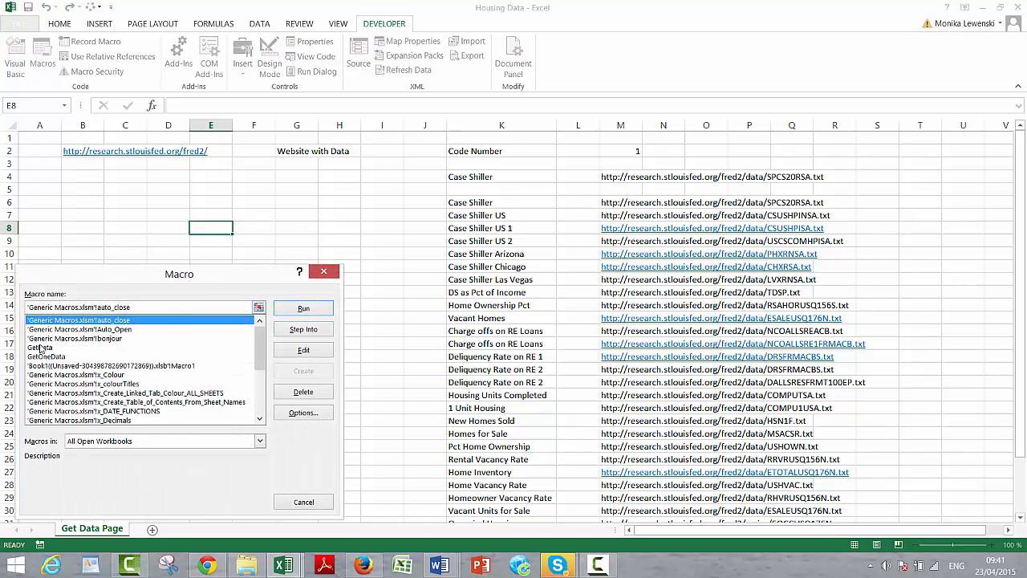
click(303, 351)
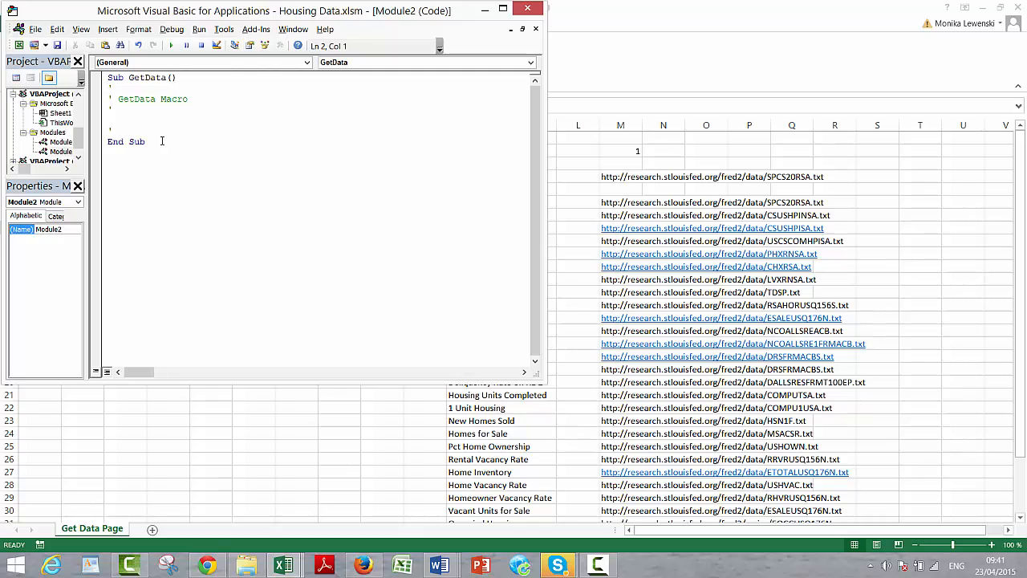
Add the line Workbooks.Open (Range("econ_url")) to the body of the GetData macro.
click(133, 116)
key(Return)
text(workbo)
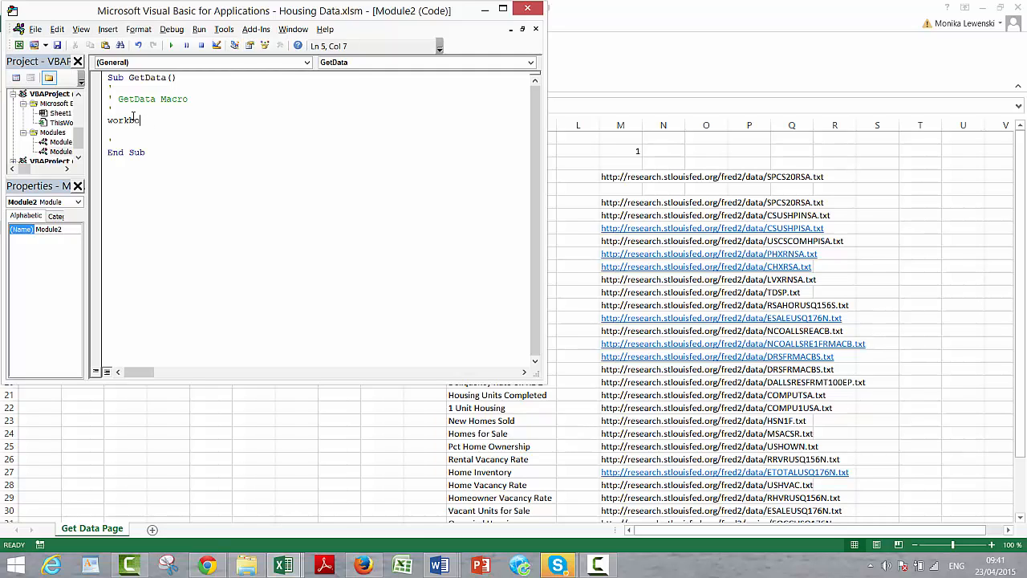
text(oks.ope)
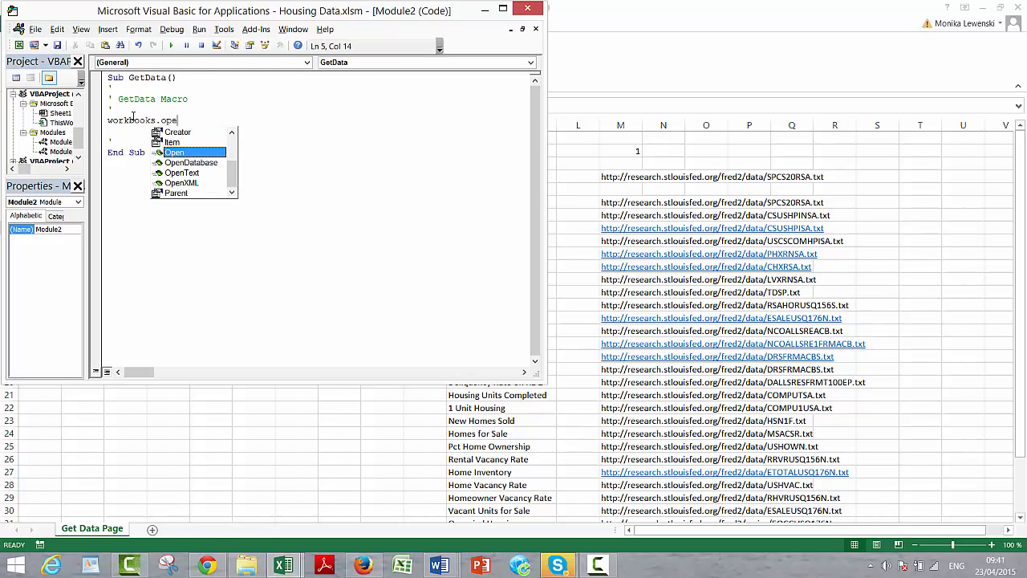
key(Tab)
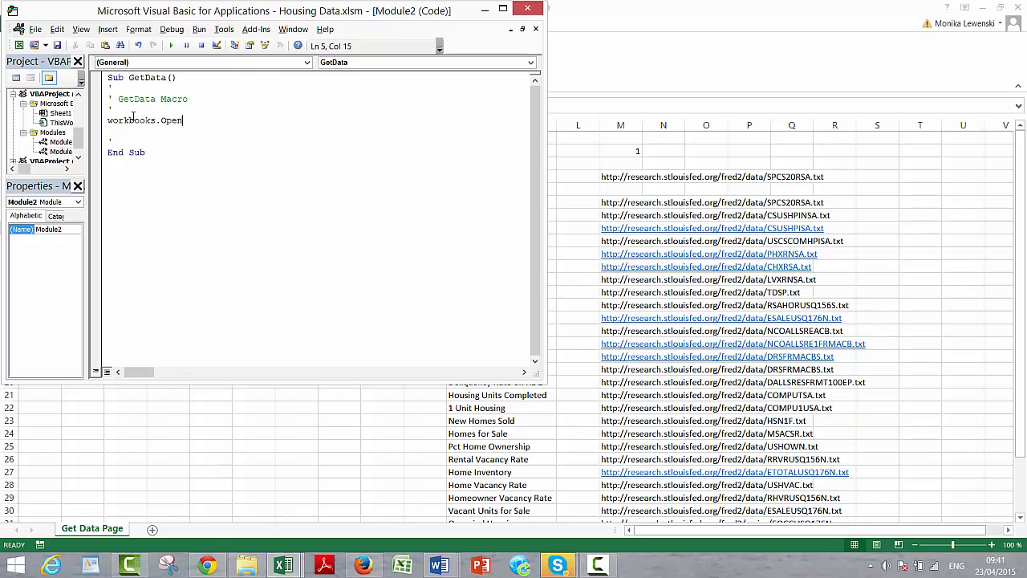
text(()
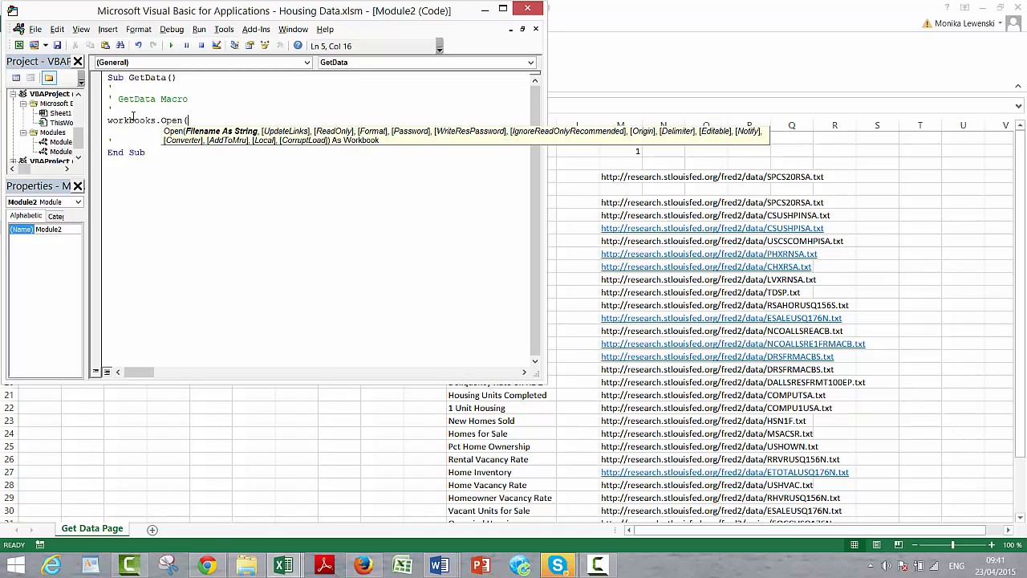
text(Range()
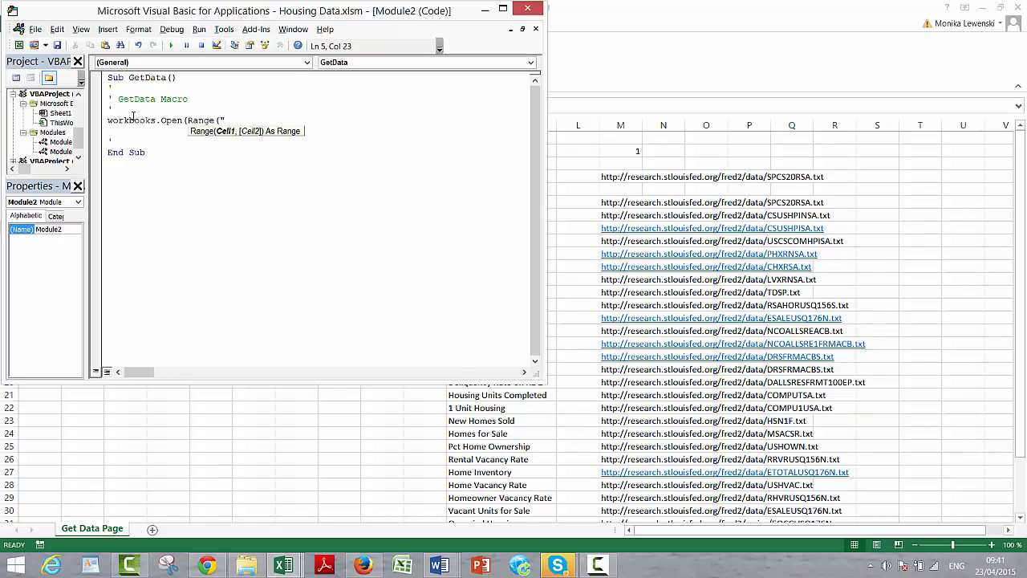
text(n_url")))
key(Return)
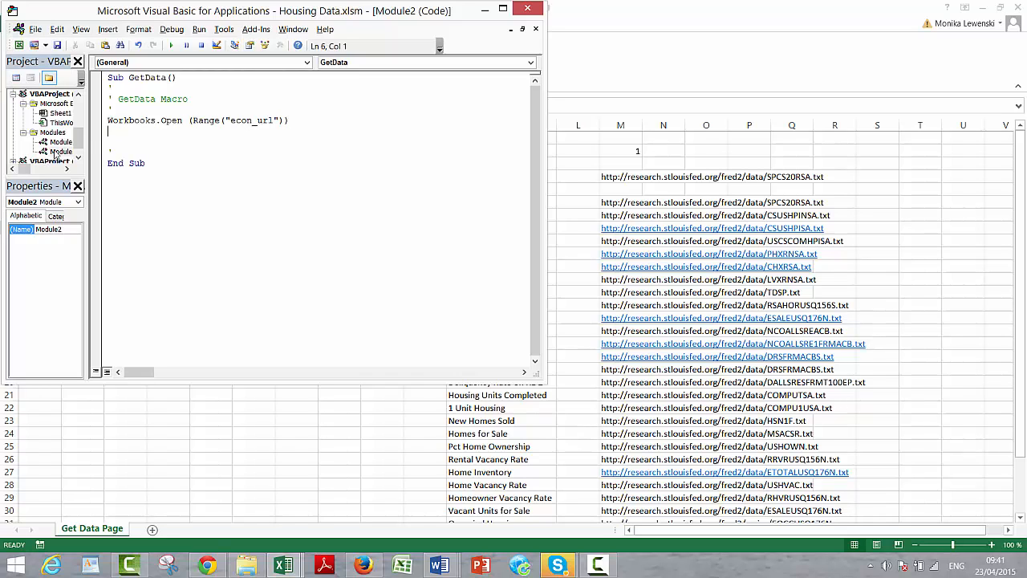
Add a form control button over cells C6:D7 of the Get Data Page sheet and assign the GetData macro to it.
click(214, 394)
click(218, 406)
click(230, 266)
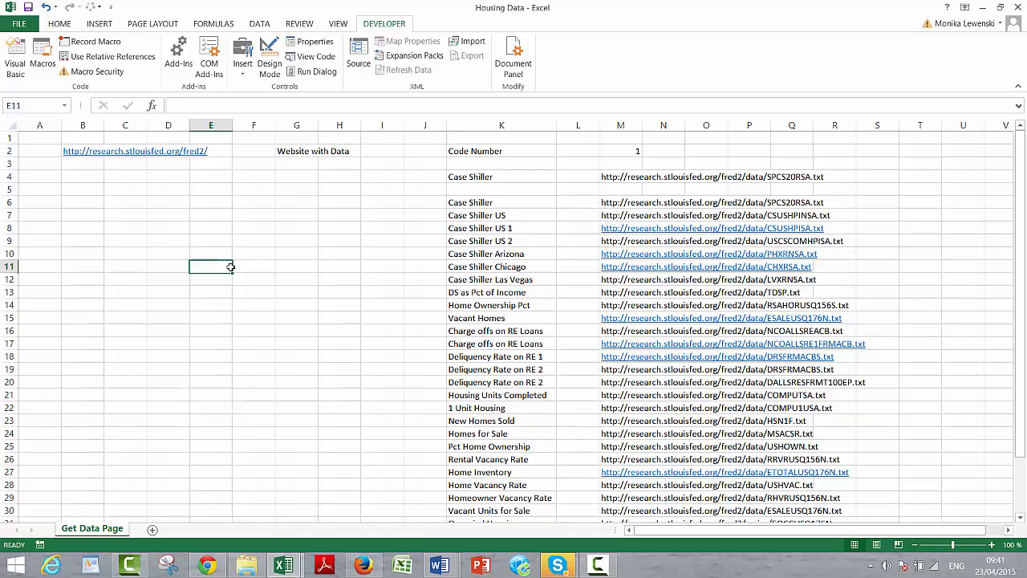
click(243, 53)
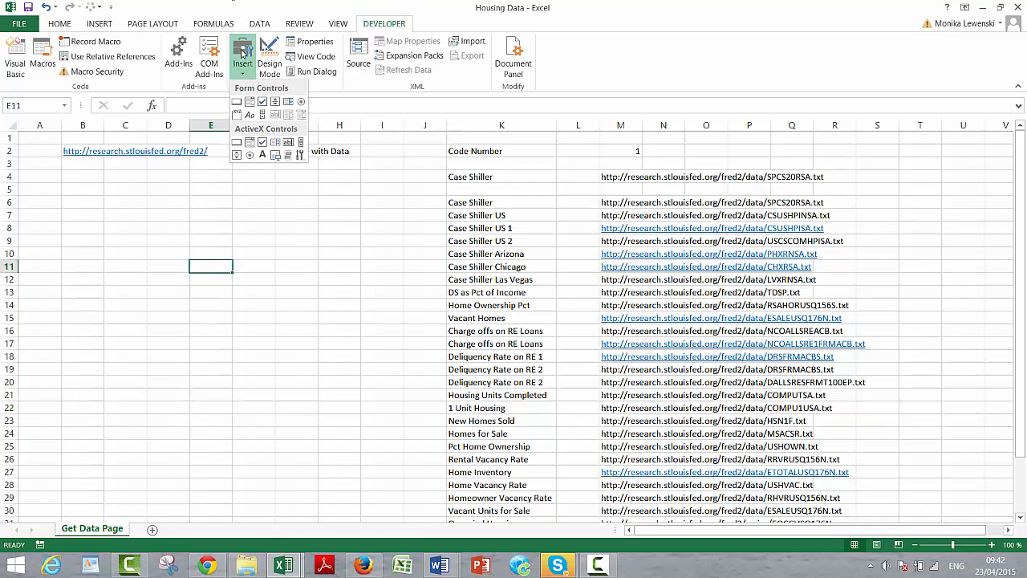
click(237, 102)
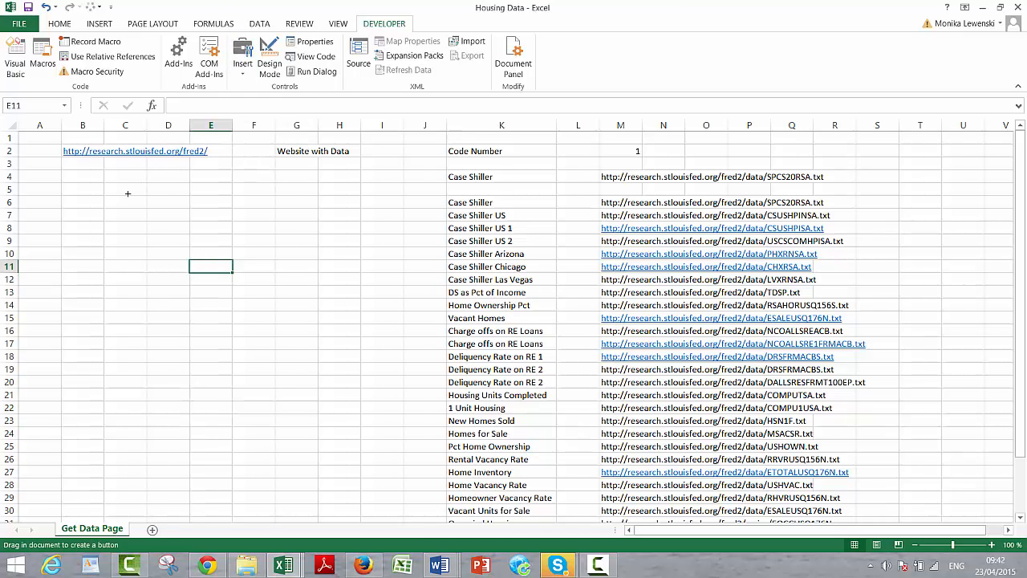
drag(128, 194, 191, 221)
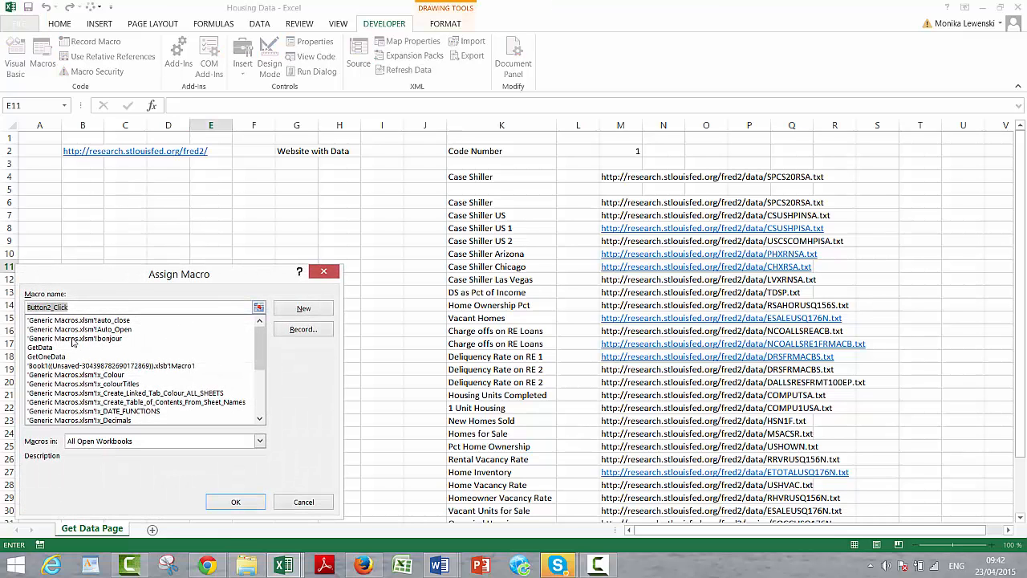
click(60, 348)
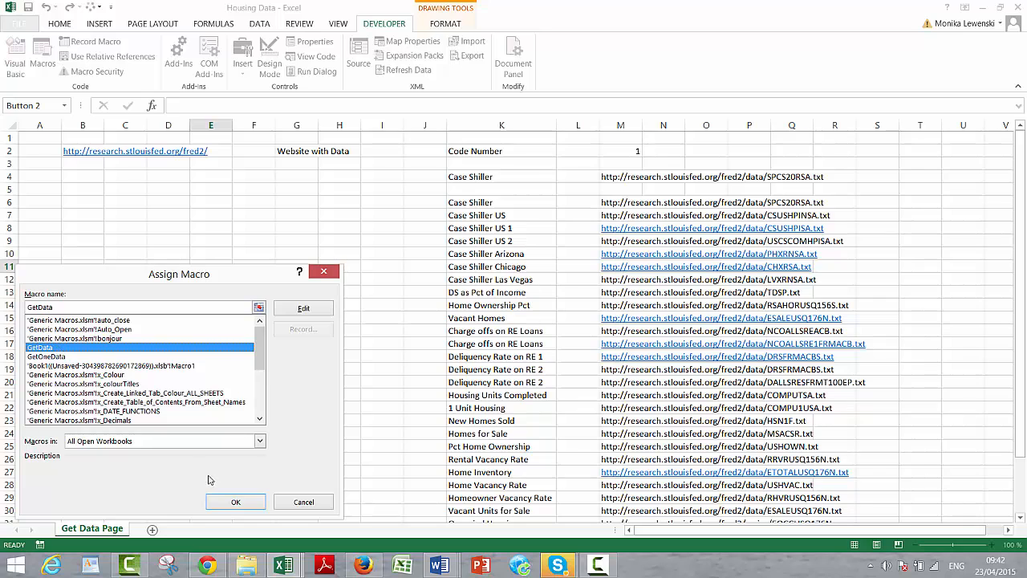
click(236, 501)
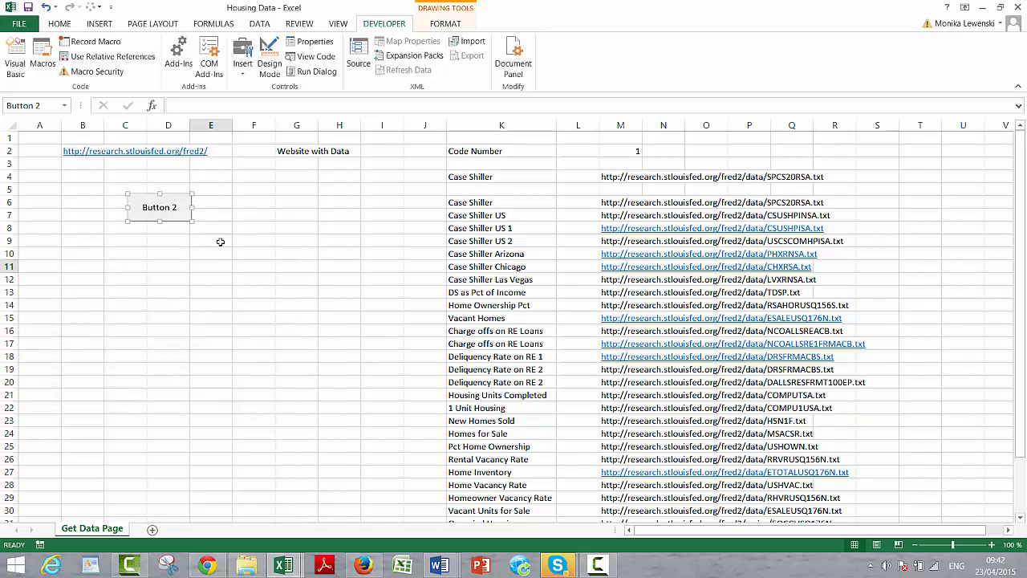
Replace the new button's caption with Get One Series.
click(177, 207)
key(Home)
key(Delete)
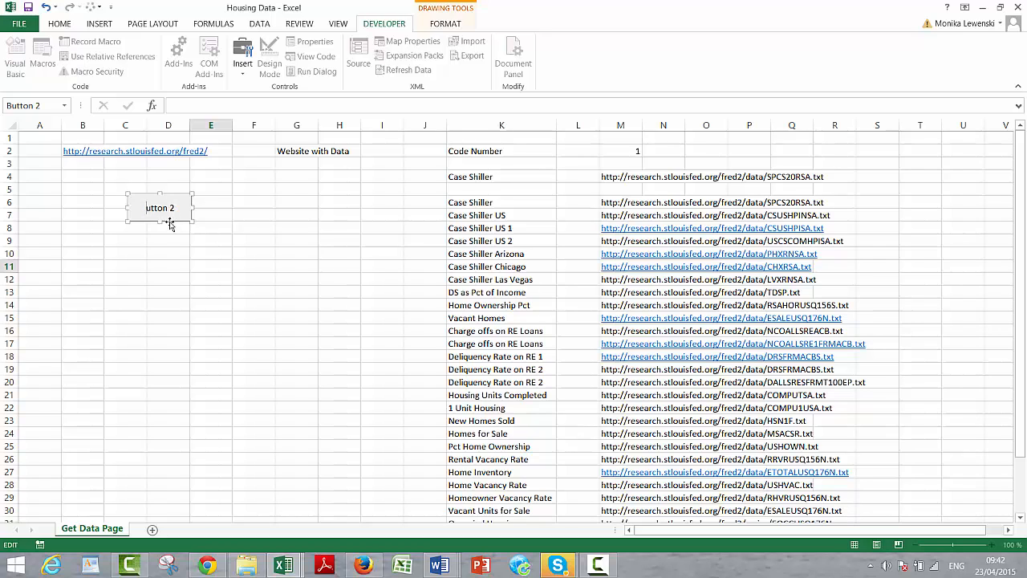
key(Delete)
key(Delete)
key(Delete)
key(Delete)
key(Delete)
key(Delete)
key(Delete)
text(Get One Series)
click(175, 244)
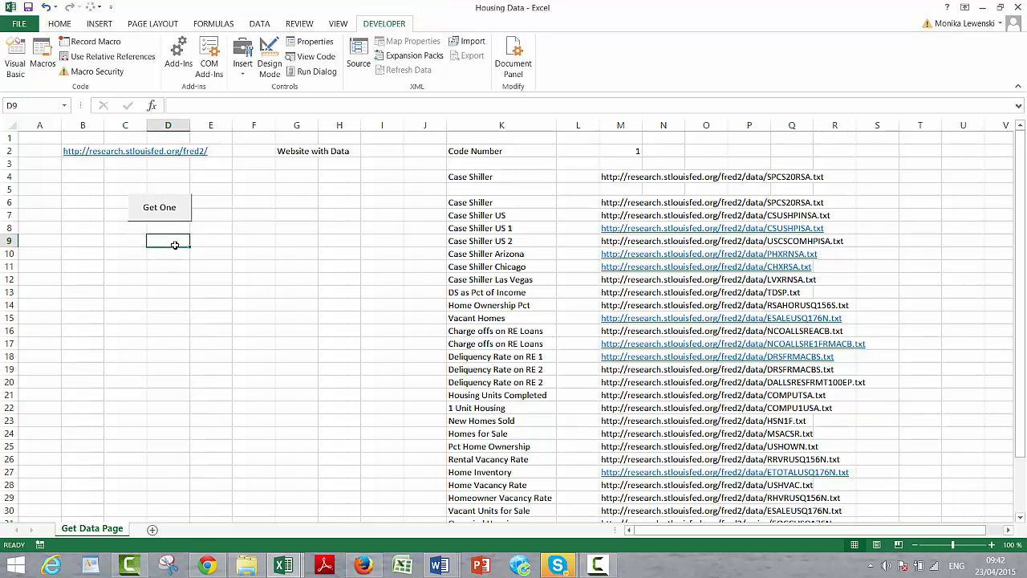
Run GetData from the new button and start recording a macro stored in the opened SPCS20RSA workbook.
click(174, 212)
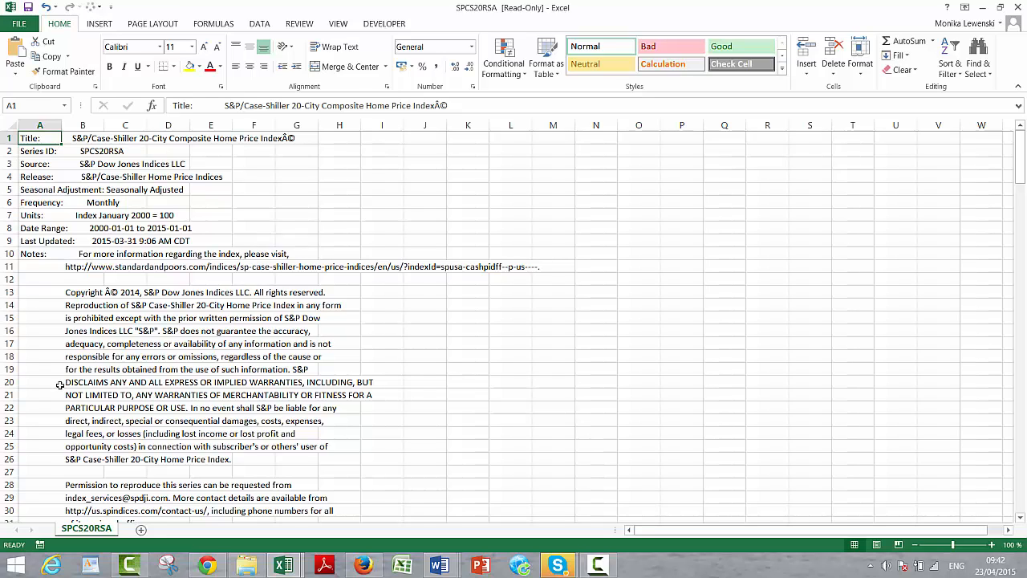
click(40, 546)
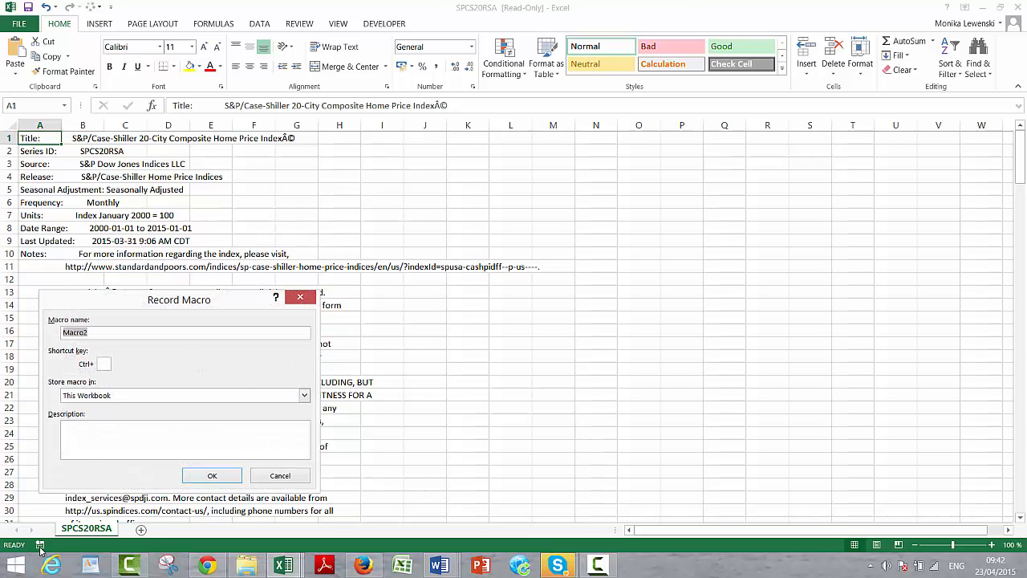
key(Return)
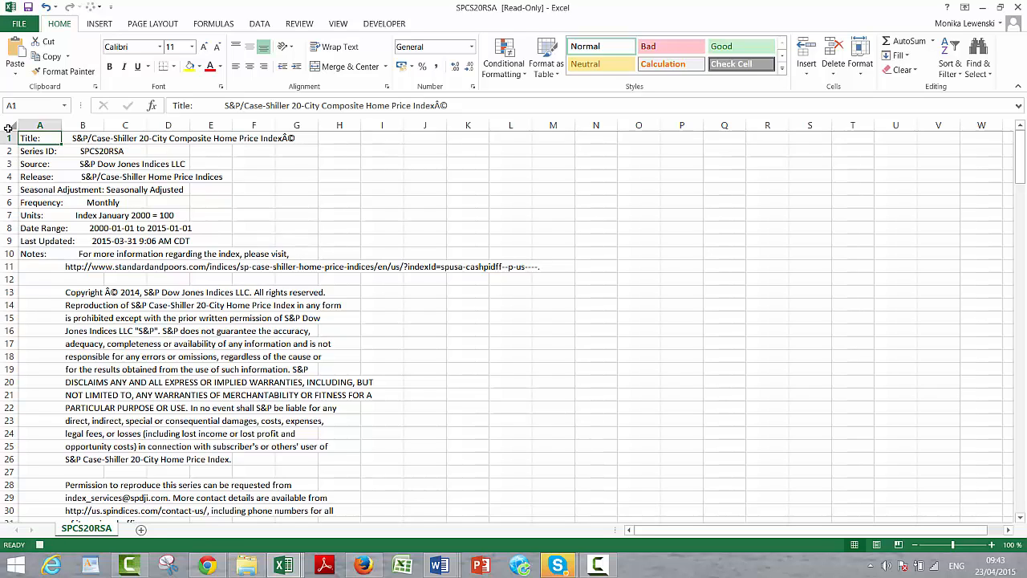
Split column A with Text to Columns as delimited data, using spaces and treating consecutive delimiters as one.
click(33, 124)
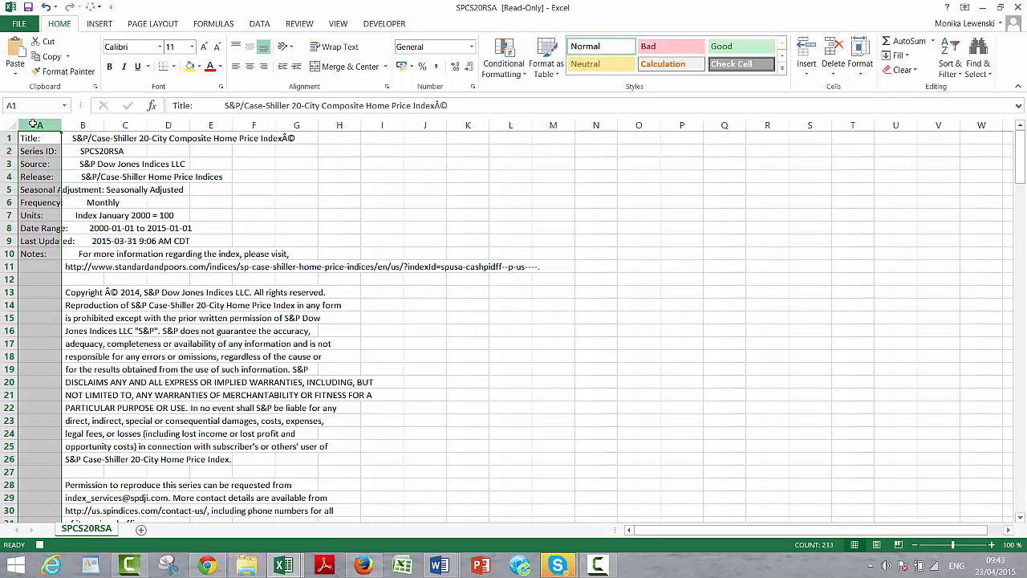
key(Page_Down)
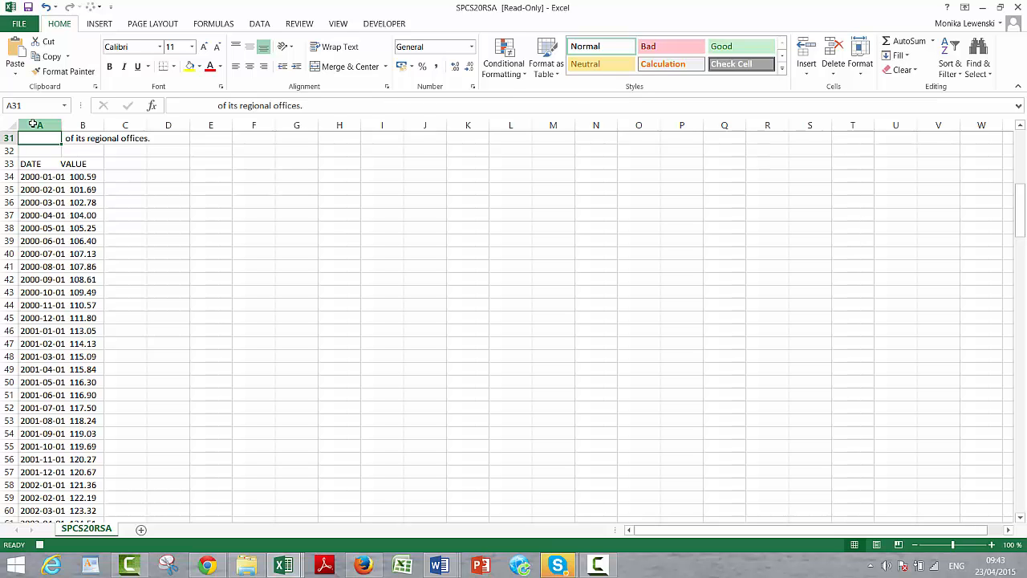
key(Page_Up)
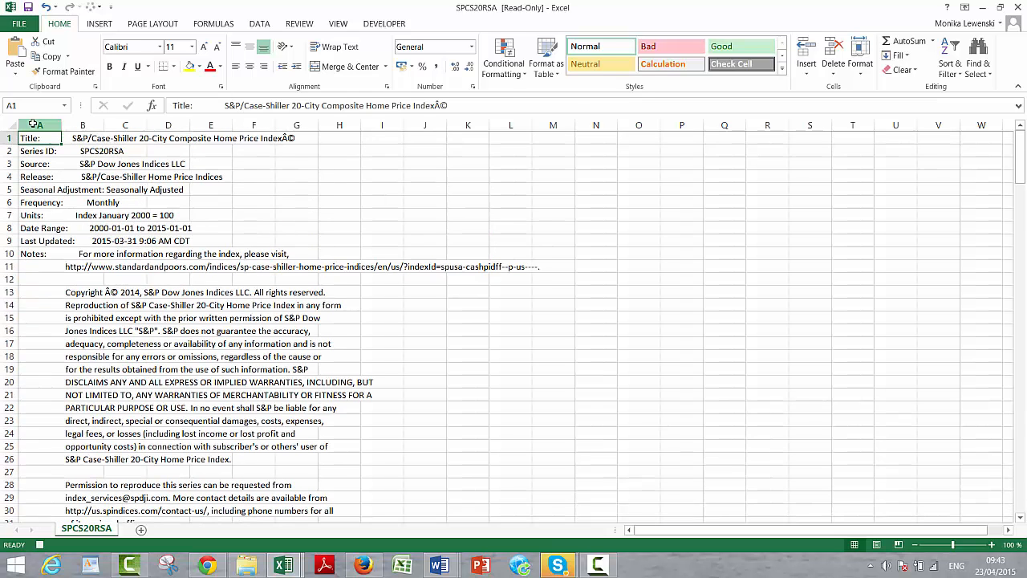
click(39, 126)
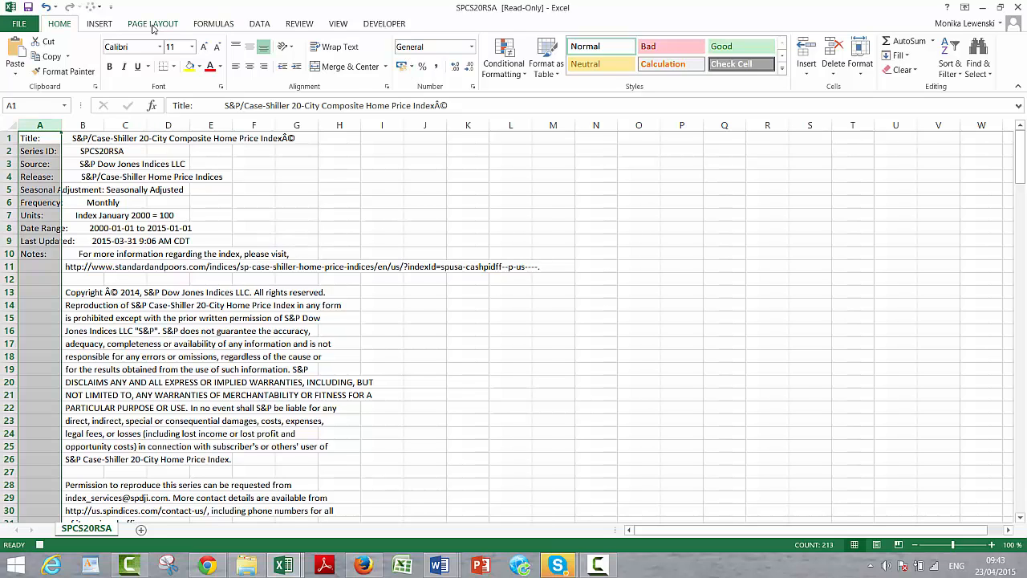
click(260, 27)
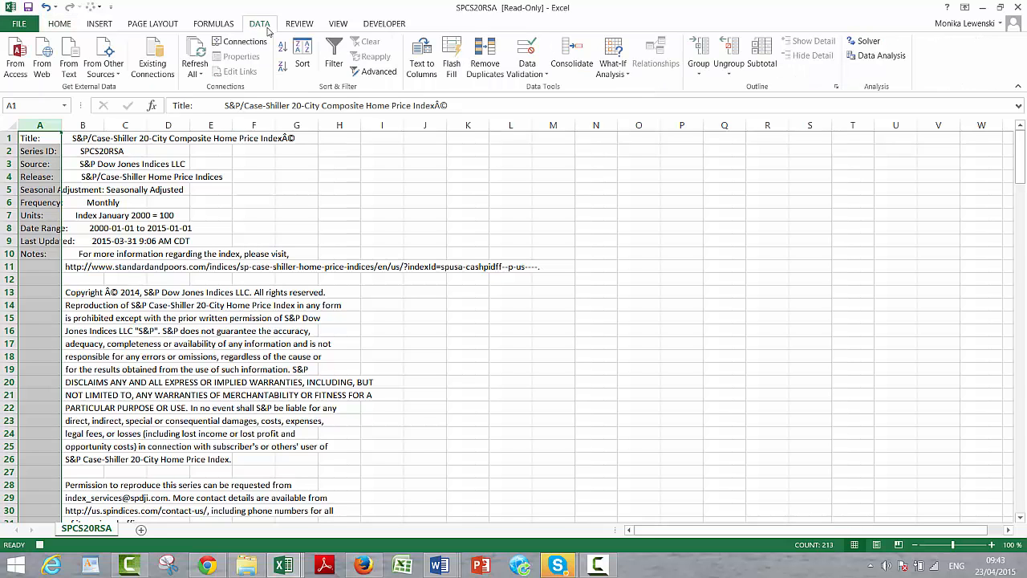
click(420, 65)
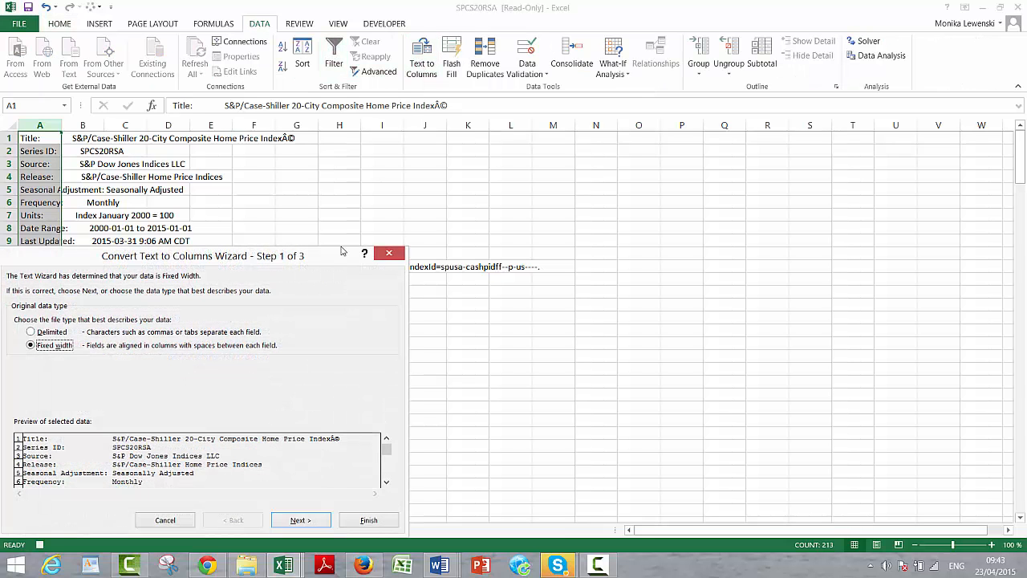
click(30, 331)
click(298, 520)
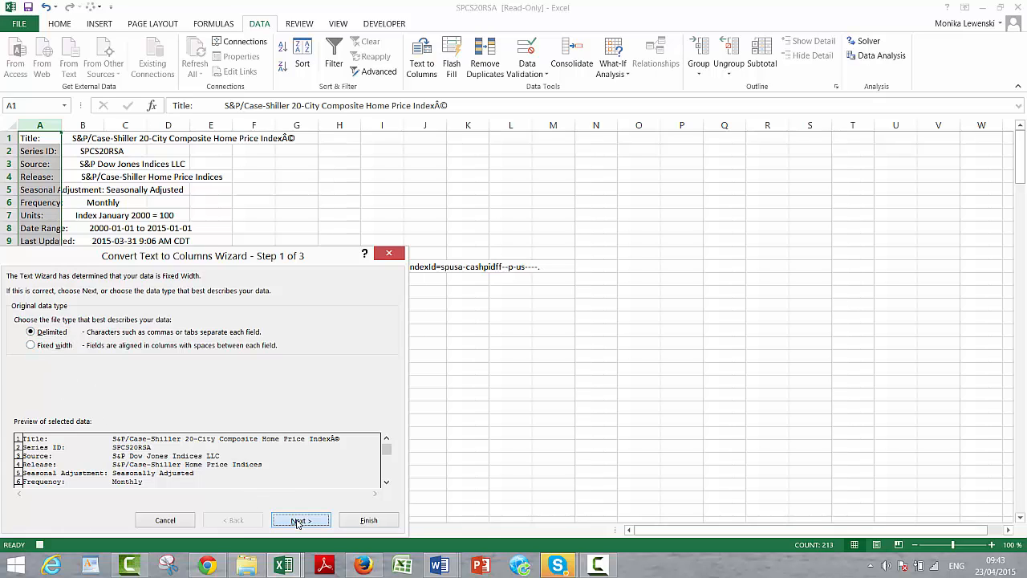
click(20, 349)
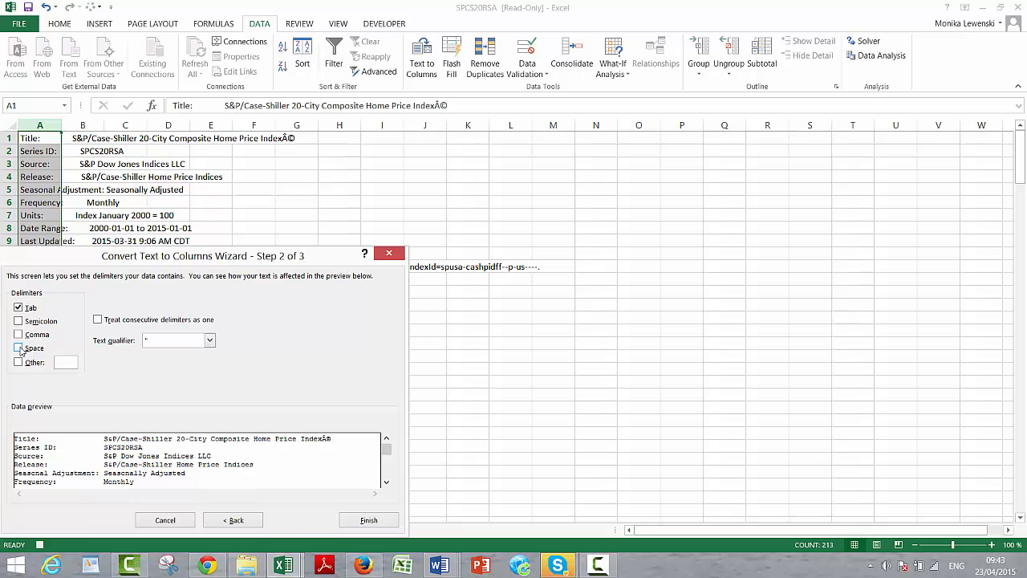
click(299, 523)
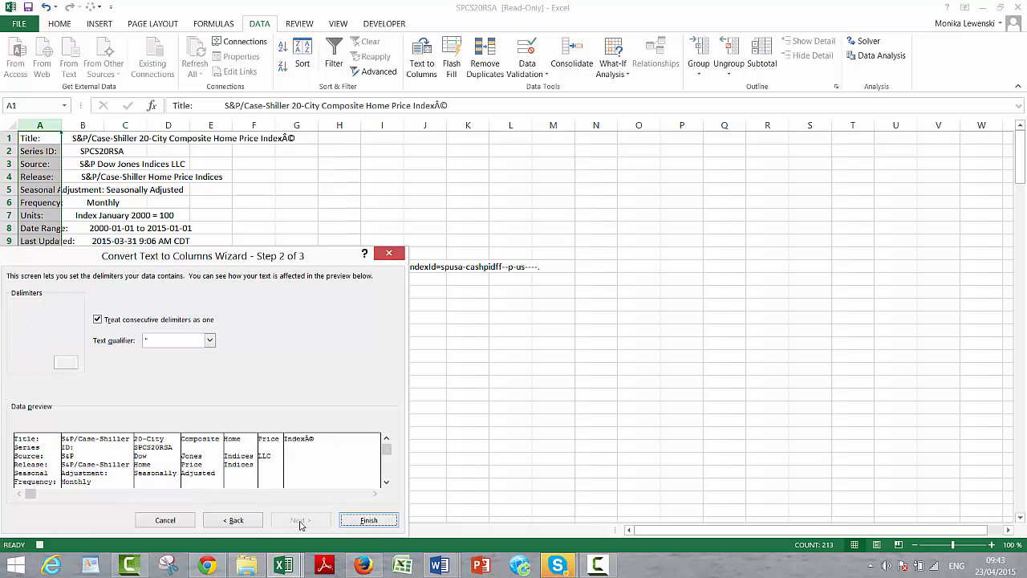
click(365, 521)
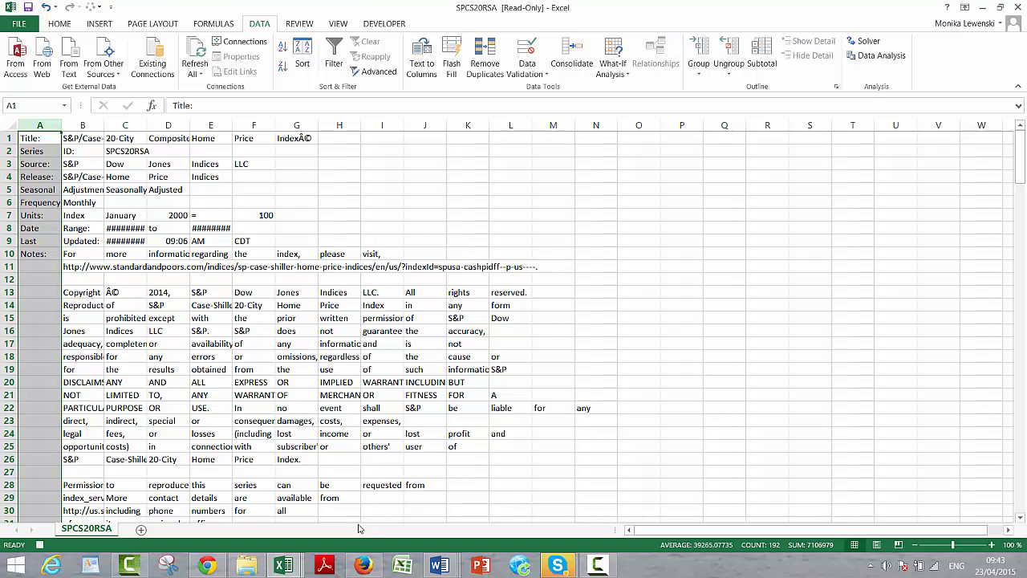
Copy the SPCS20RSA sheet into Housing Data.xlsm, placed before the Get Data Page sheet.
right_click(88, 528)
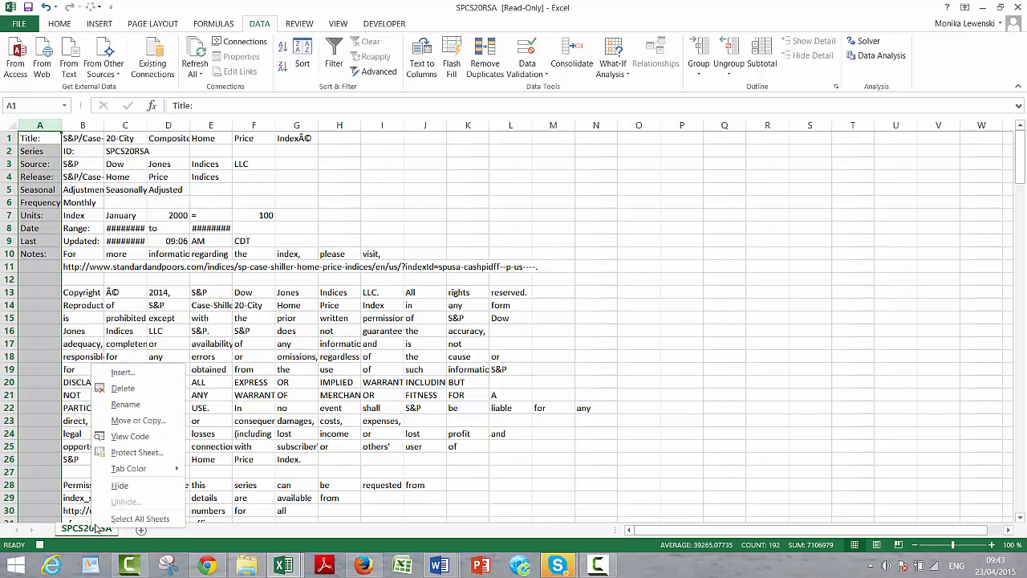
click(127, 423)
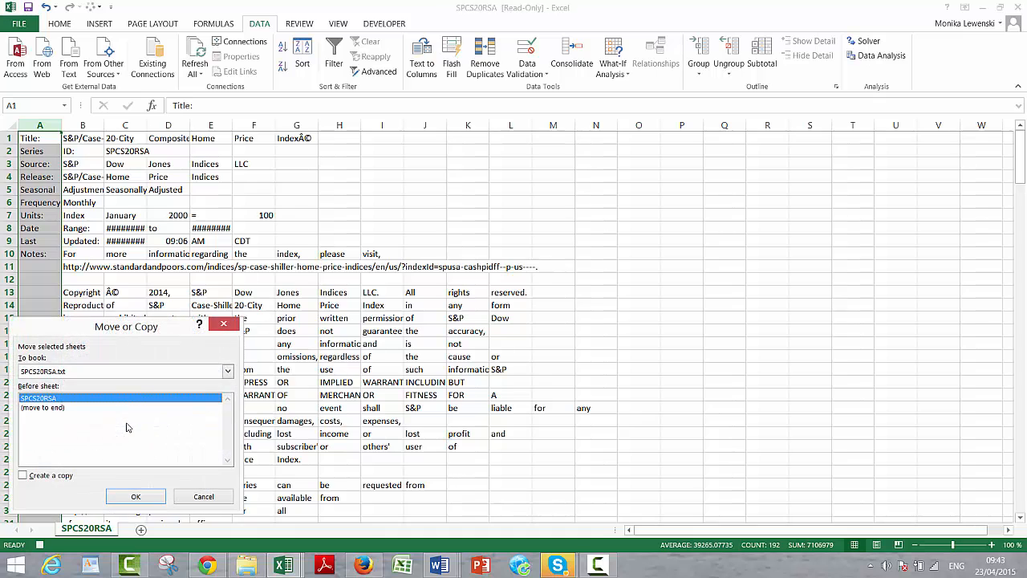
click(228, 370)
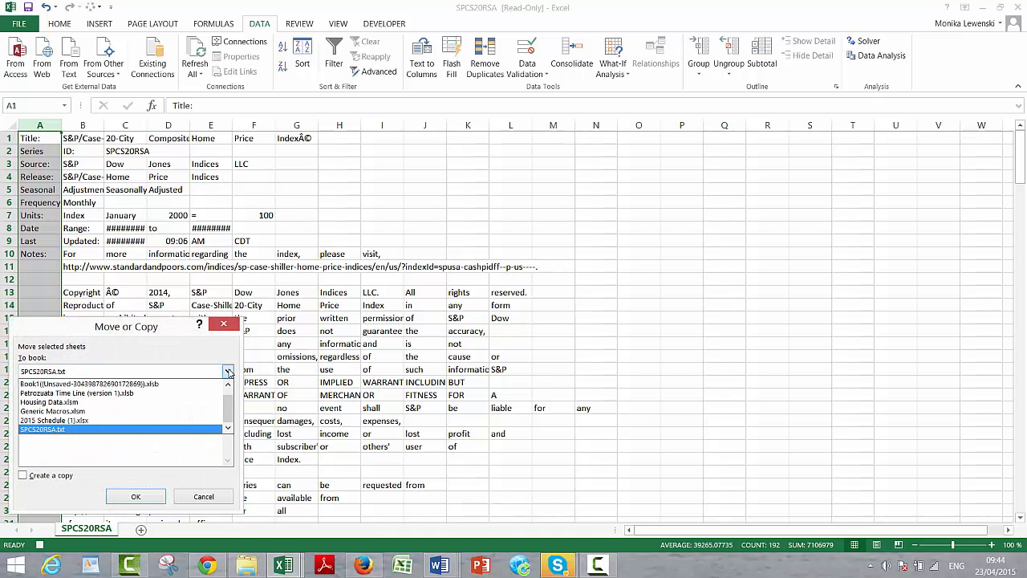
click(167, 401)
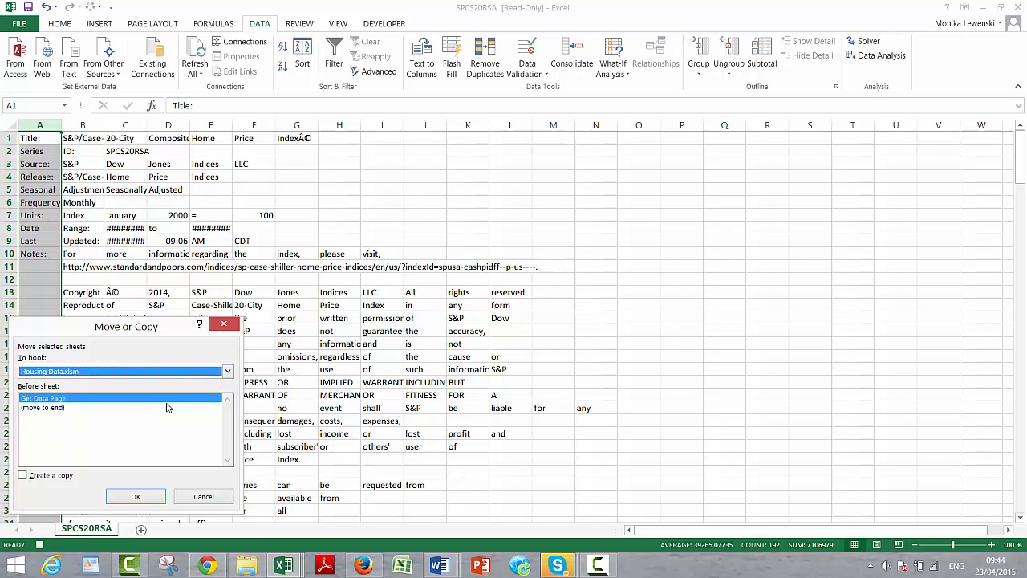
click(23, 476)
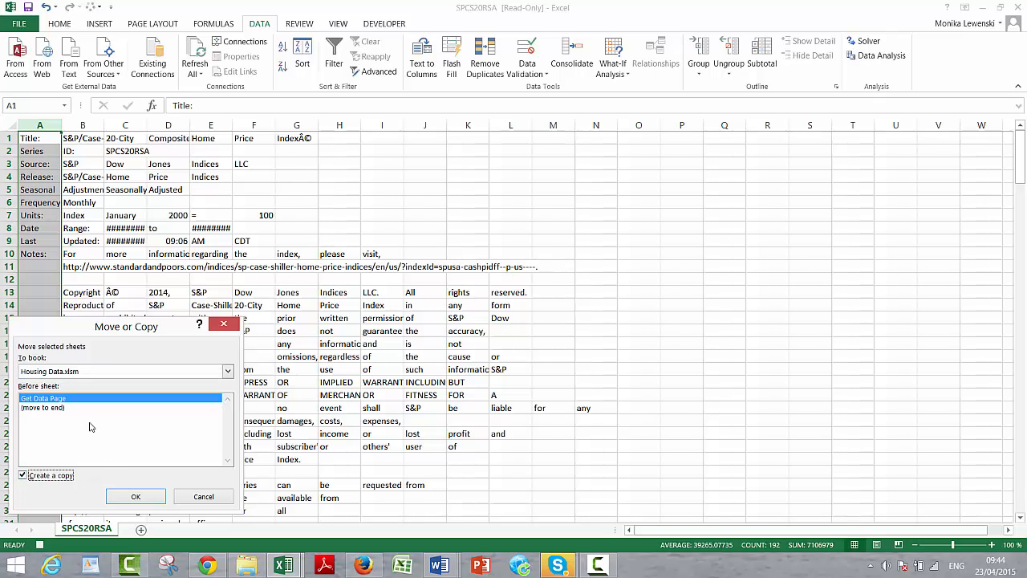
click(138, 497)
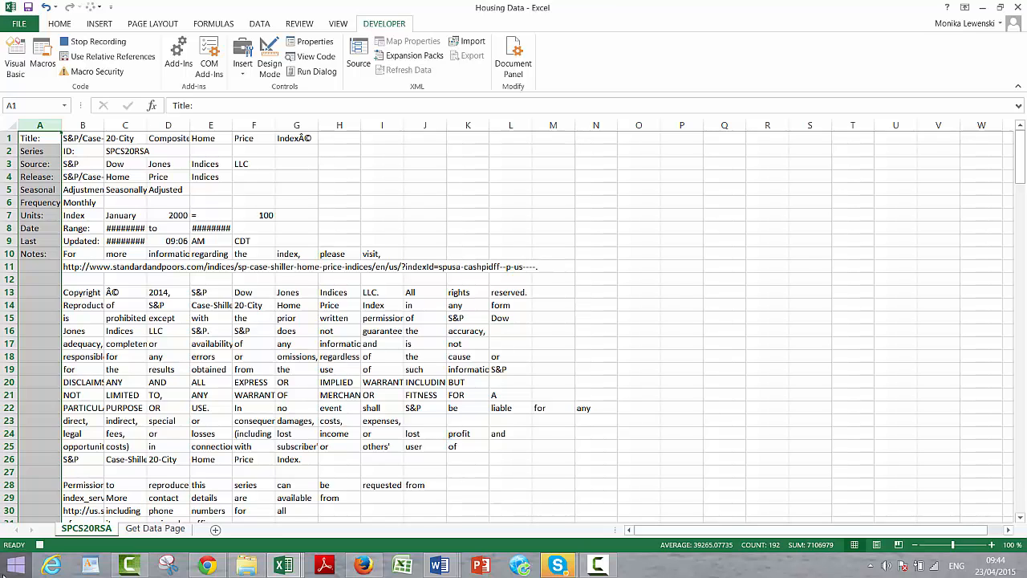
Move the copied SPCS20RSA sheet after Get Data Page and stop the macro recording.
drag(84, 529, 212, 530)
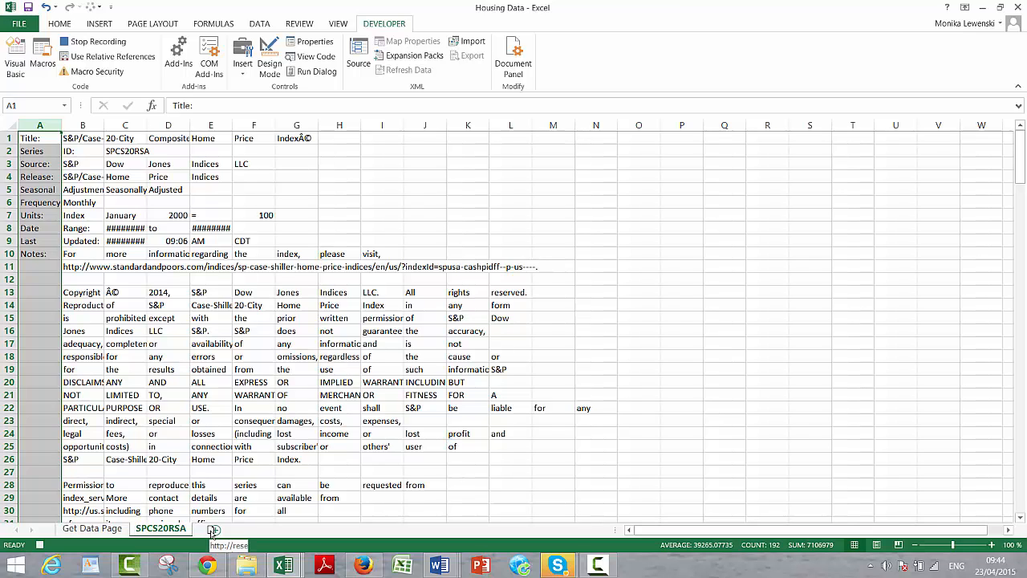
click(40, 545)
click(190, 305)
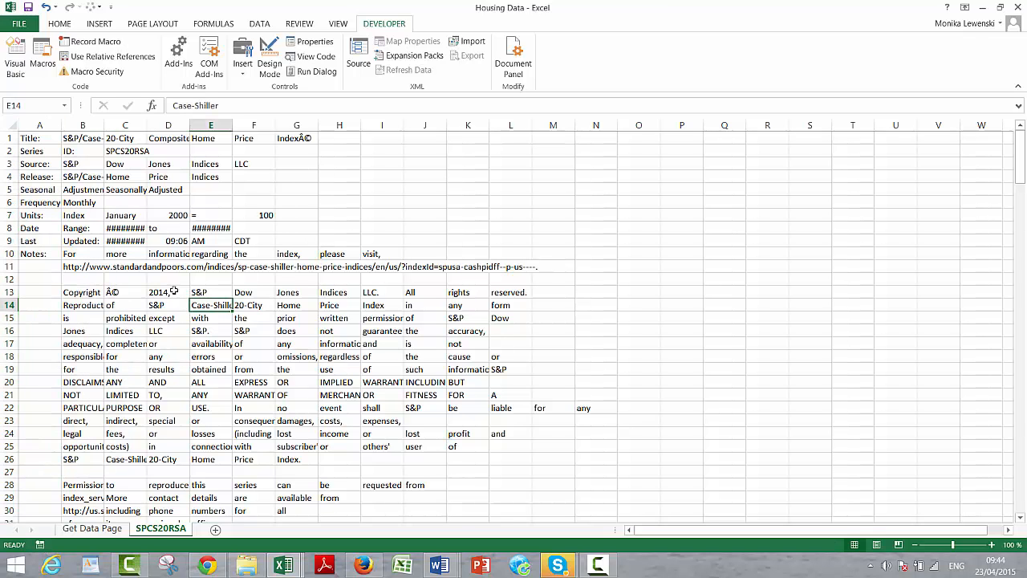
Switch to the SPCS20RSA workbook and restrict the macro list to the macros in This Workbook.
key(alt+Tab)
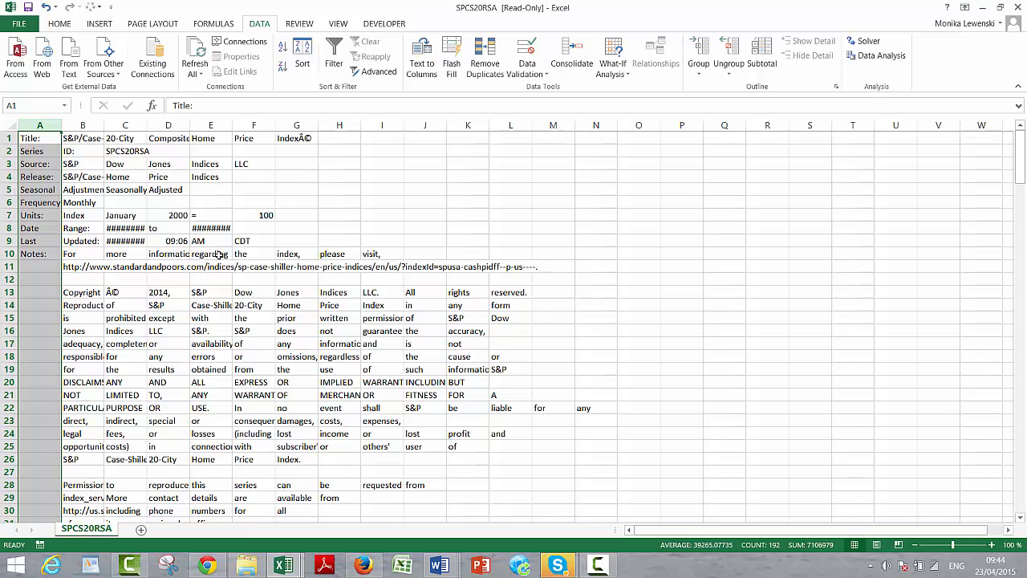
click(340, 280)
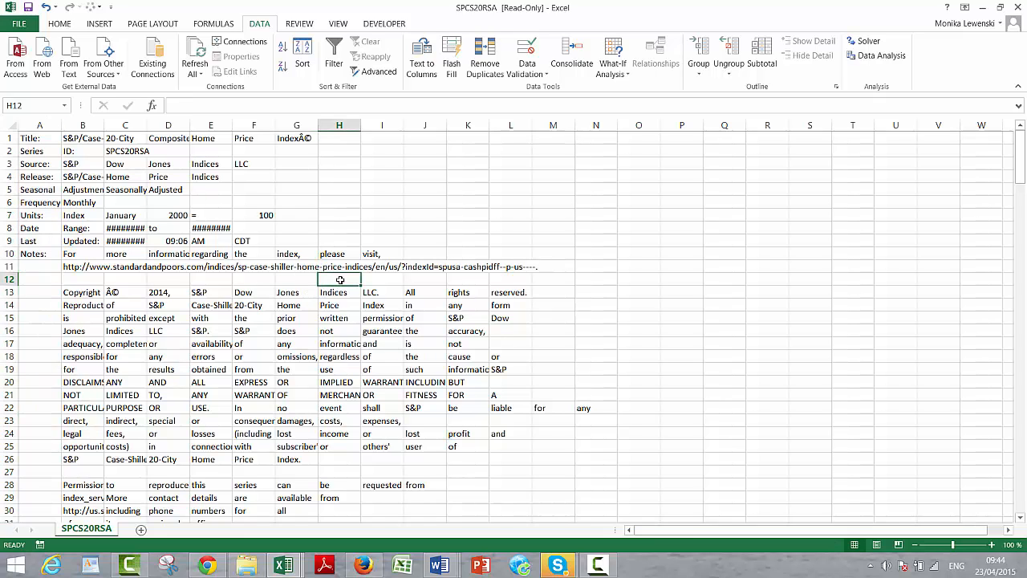
click(386, 24)
click(52, 42)
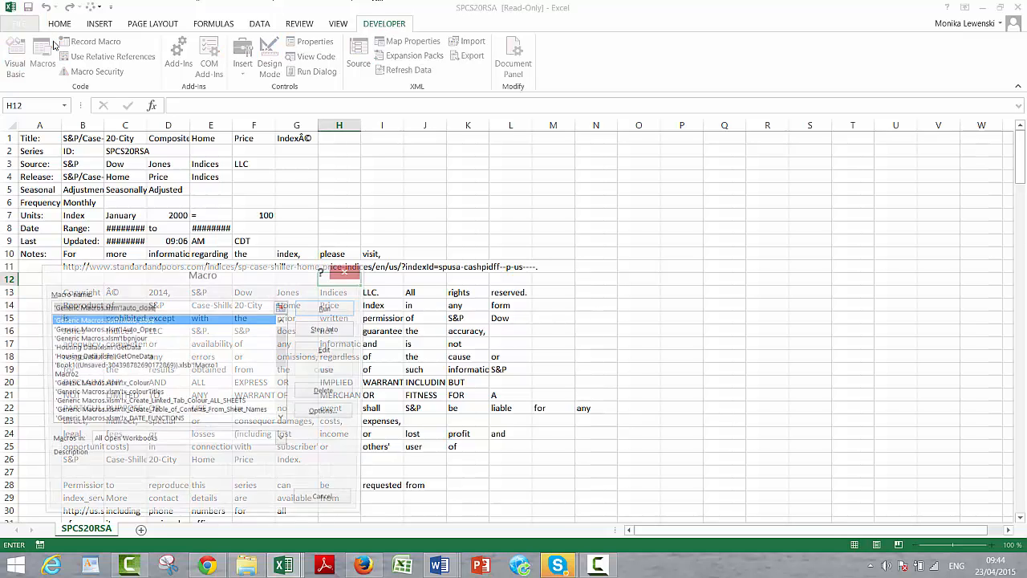
click(282, 441)
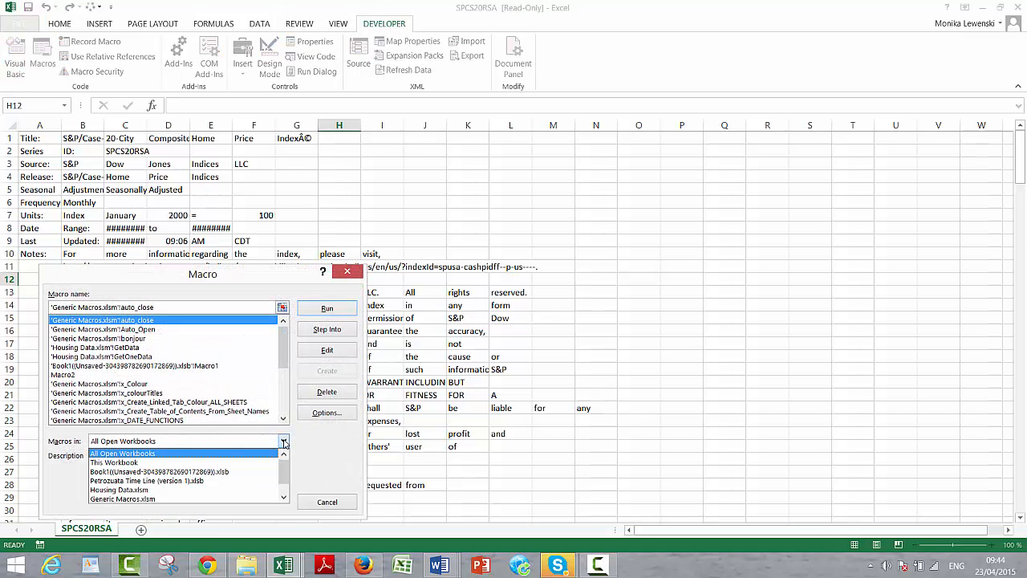
click(261, 463)
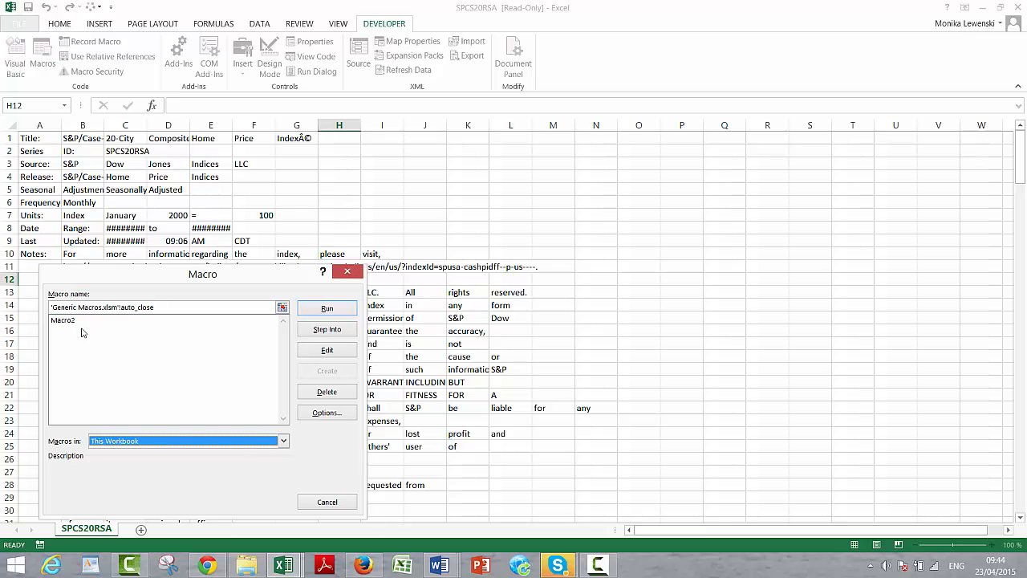
click(316, 351)
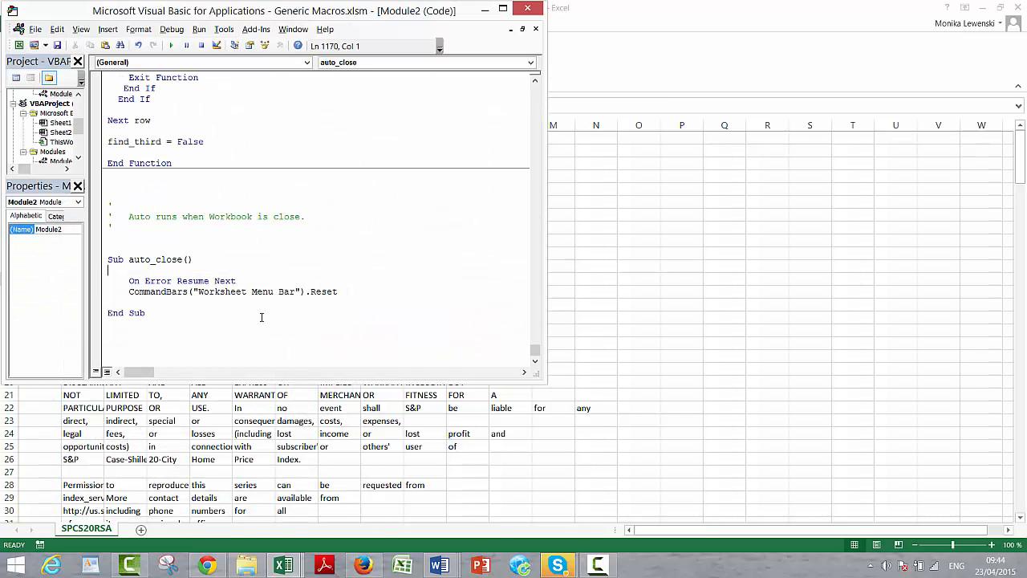
key(Up)
key(Up)
key(Up)
key(Up)
key(Up)
key(Up)
key(Up)
key(Up)
key(Up)
key(Up)
key(Up)
key(Up)
key(Up)
key(Up)
key(Up)
key(Up)
key(Up)
key(Up)
key(Up)
key(Up)
key(Up)
key(Up)
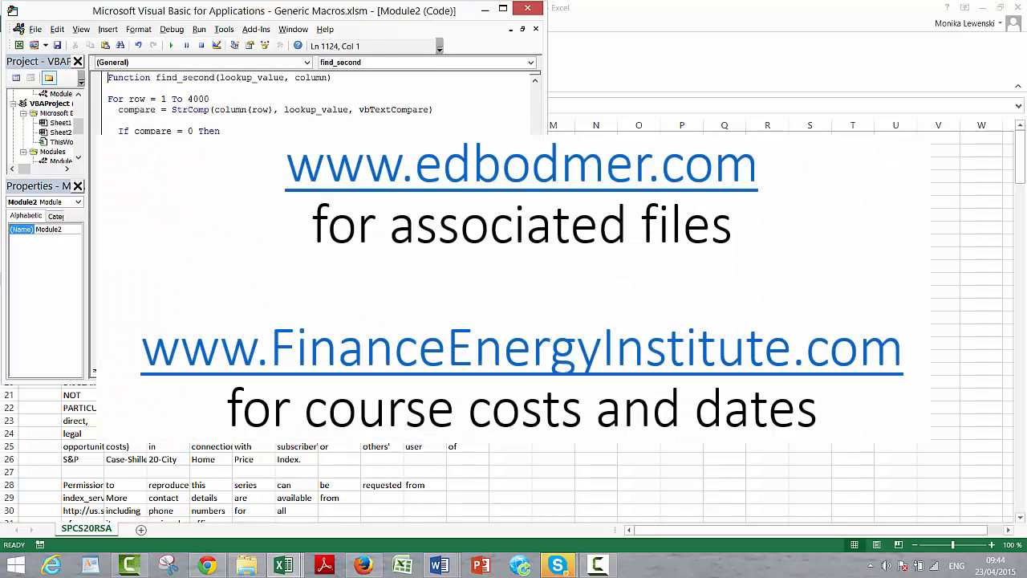
click(527, 8)
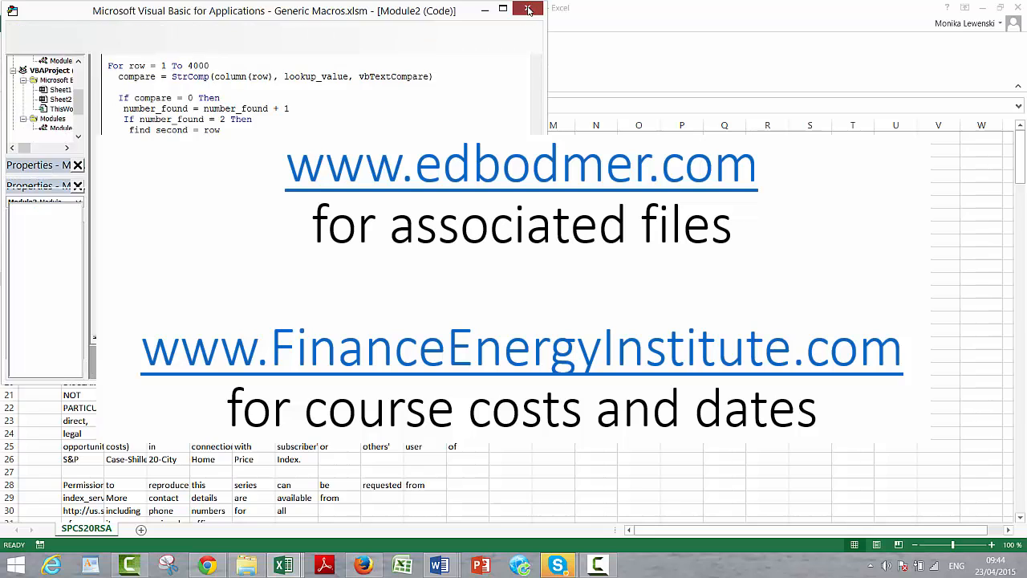
click(381, 189)
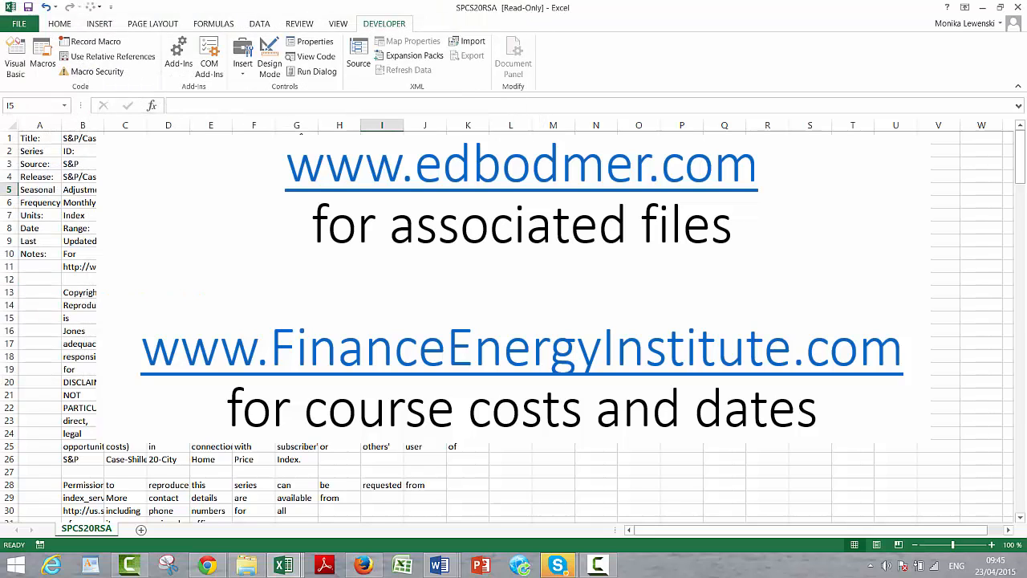
Open Macro2 for editing and cut its entire code out of the SPCS20RSA module.
click(41, 57)
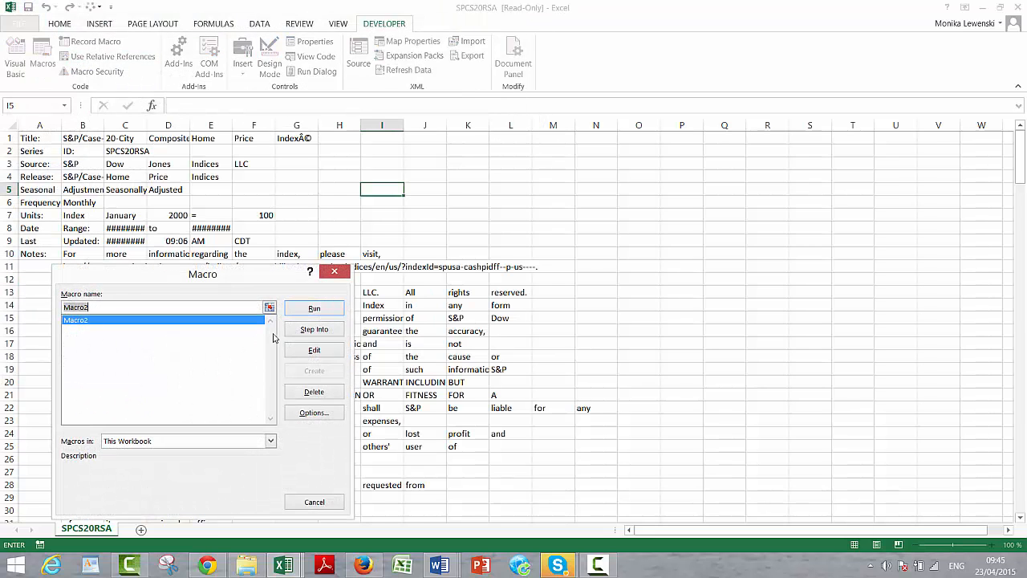
click(310, 353)
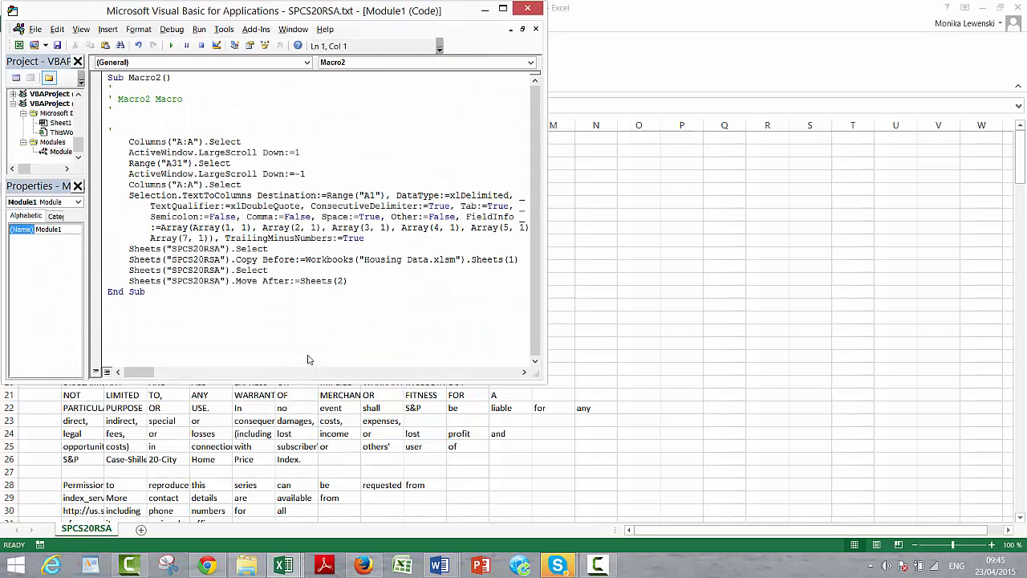
key(shift+Down)
key(shift+Down)
key(shift+Down)
key(shift+Down)
key(shift+Down)
key(shift+Down)
key(shift+Down)
key(shift+Down)
key(shift+Down)
key(shift+Down)
key(shift+Down)
key(shift+Down)
key(shift+Down)
key(shift+Down)
key(shift+Down)
key(shift+Down)
key(shift+Down)
key(shift+Down)
key(shift+Down)
key(shift+Down)
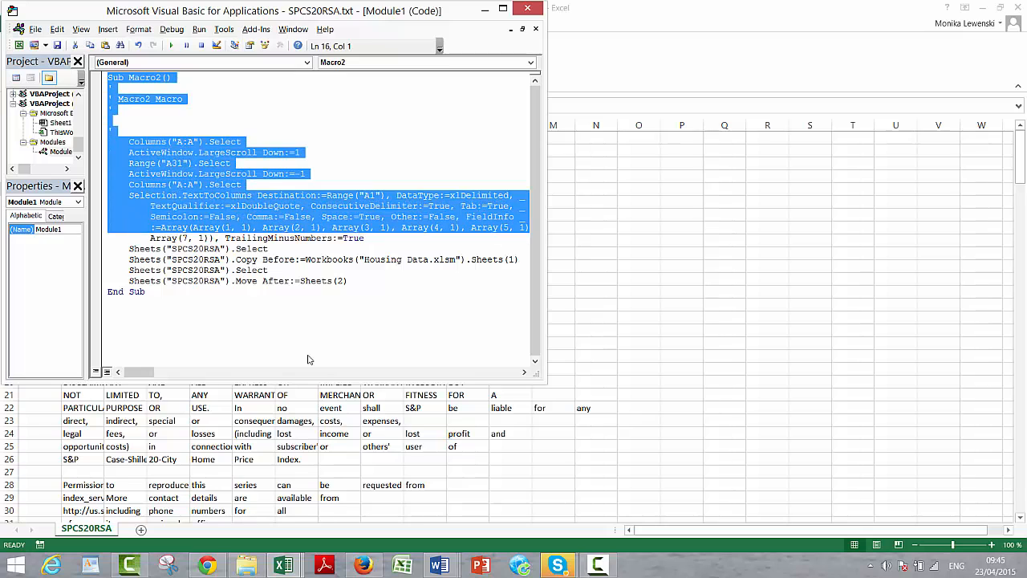
key(ctrl+x)
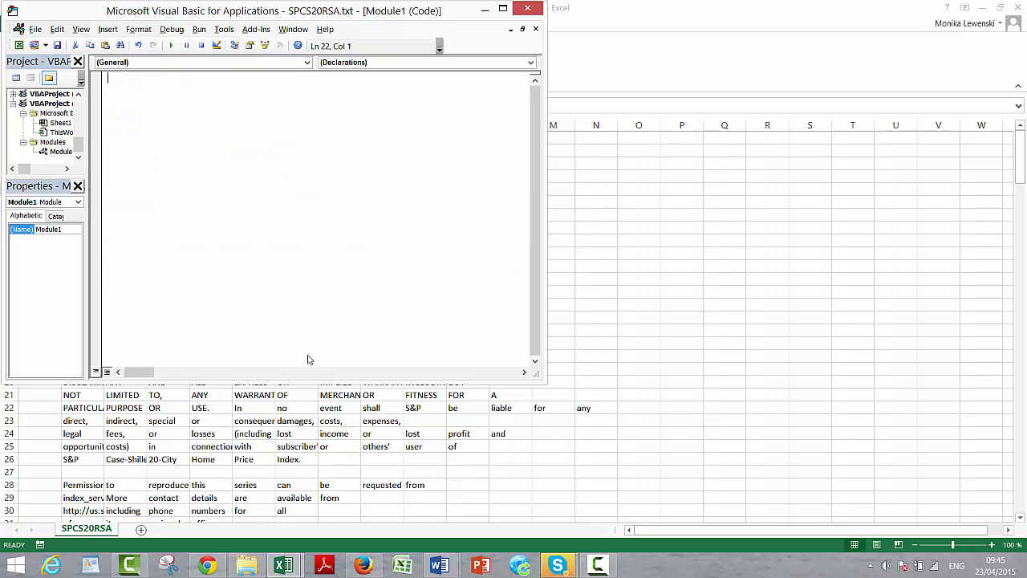
Paste the cut code into GetData in Housing Data.xlsm Module2, below the Workbooks.Open line.
click(295, 31)
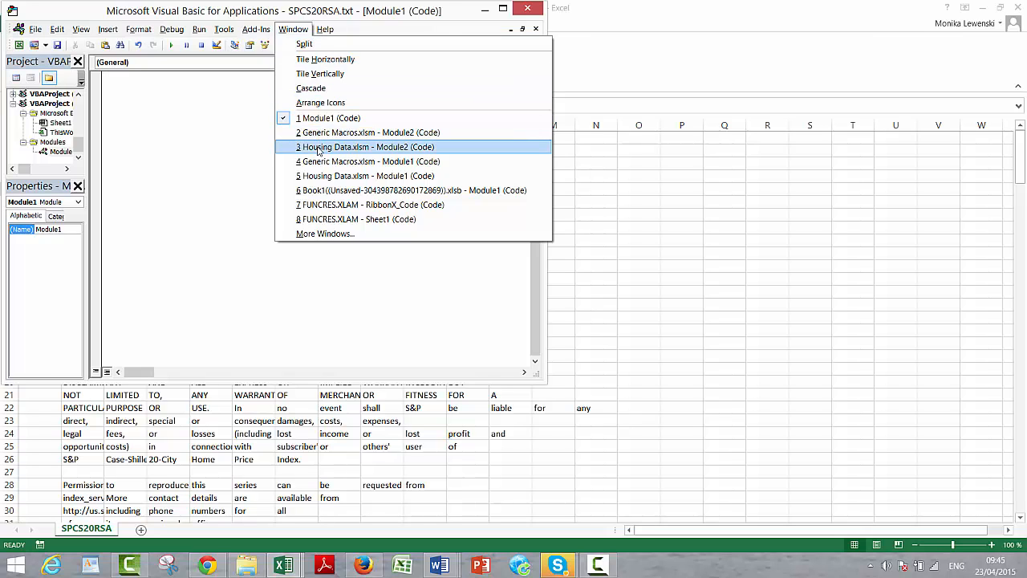
click(318, 147)
key(Return)
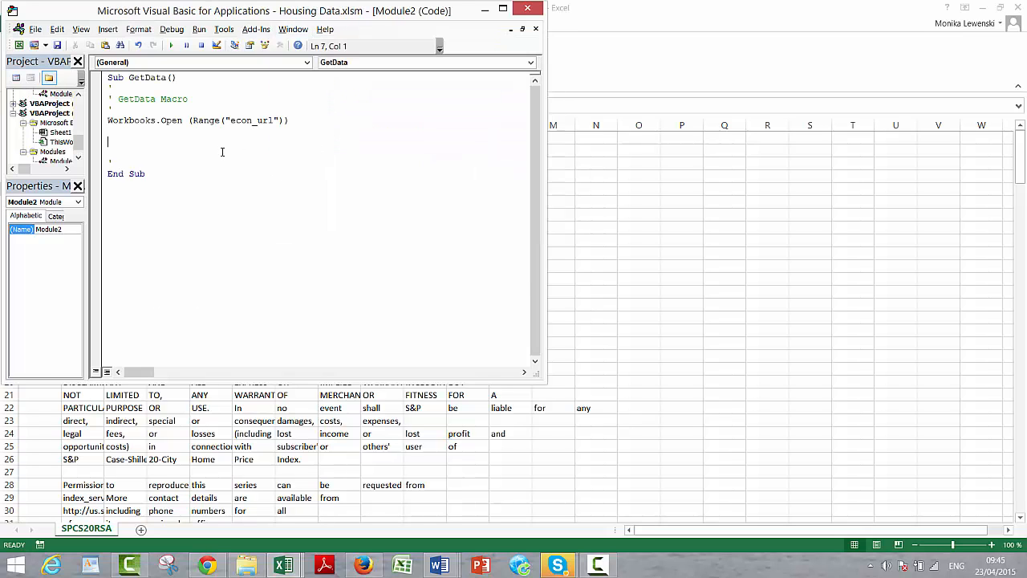
key(ctrl+v)
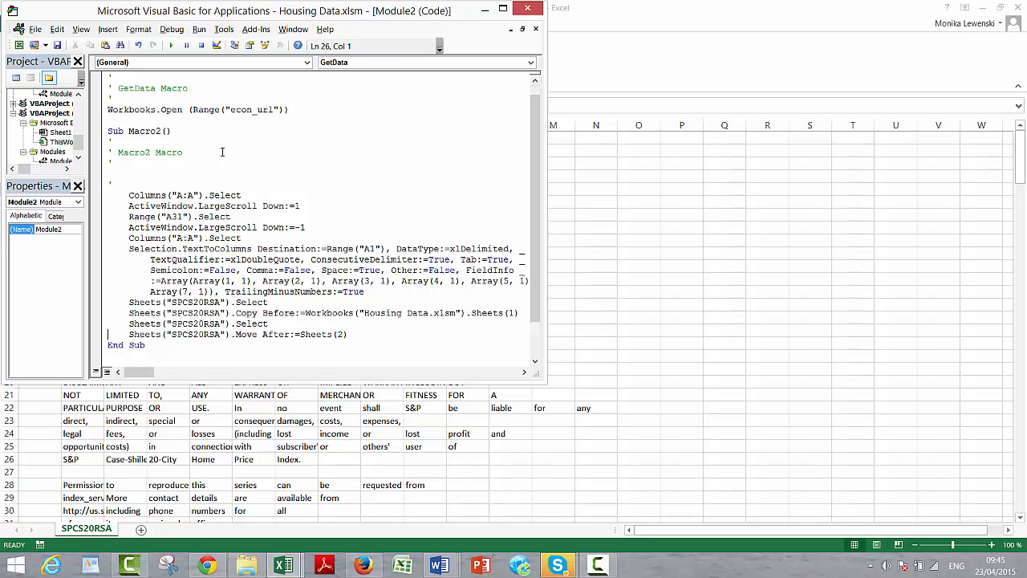
Delete the Sub Macro2() line and the Macro2 comment lines beneath it from the pasted code.
key(Up)
key(Up)
key(Up)
key(Up)
key(Up)
key(Up)
key(Up)
key(Up)
key(Up)
key(Up)
key(Up)
key(Up)
key(Up)
key(Up)
key(Up)
key(shift+Down)
key(shift+Down)
key(shift+Down)
key(shift+Down)
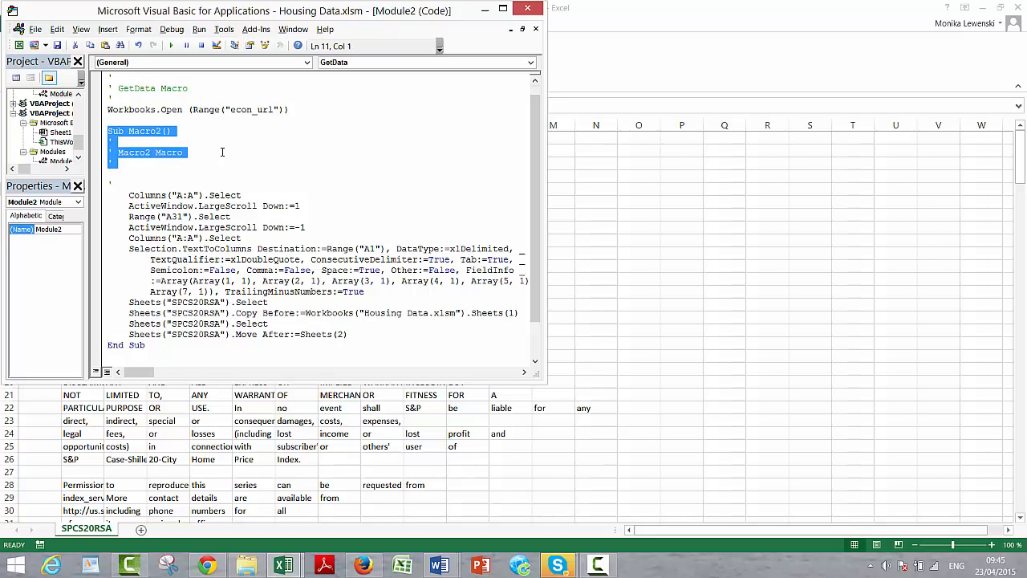
key(Delete)
key(Delete)
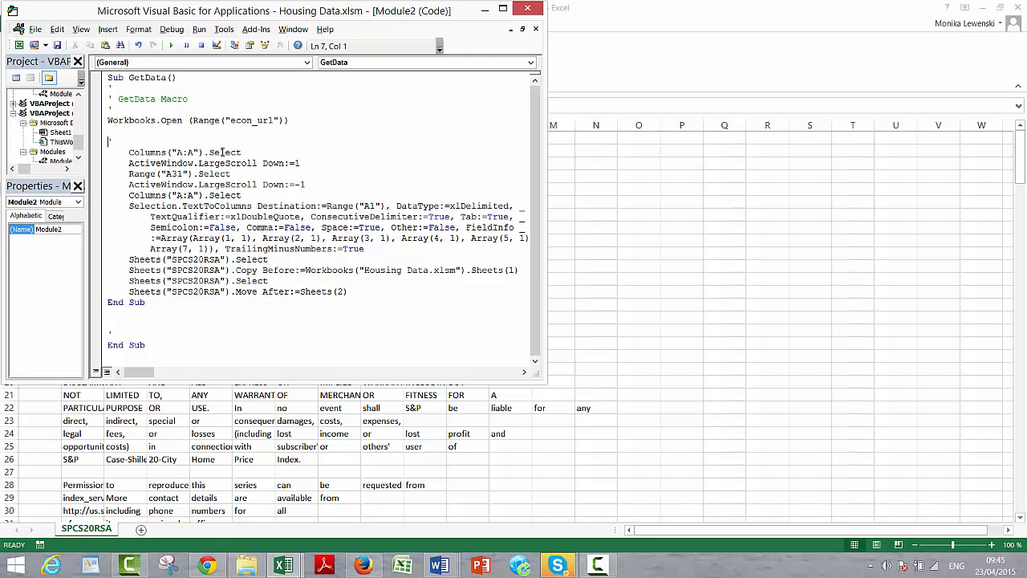
Delete both ActiveWindow.LargeScroll lines, Range("A31").Select and the repeated Columns("A:A").Select from GetData.
key(Down)
key(Down)
key(shift+Down)
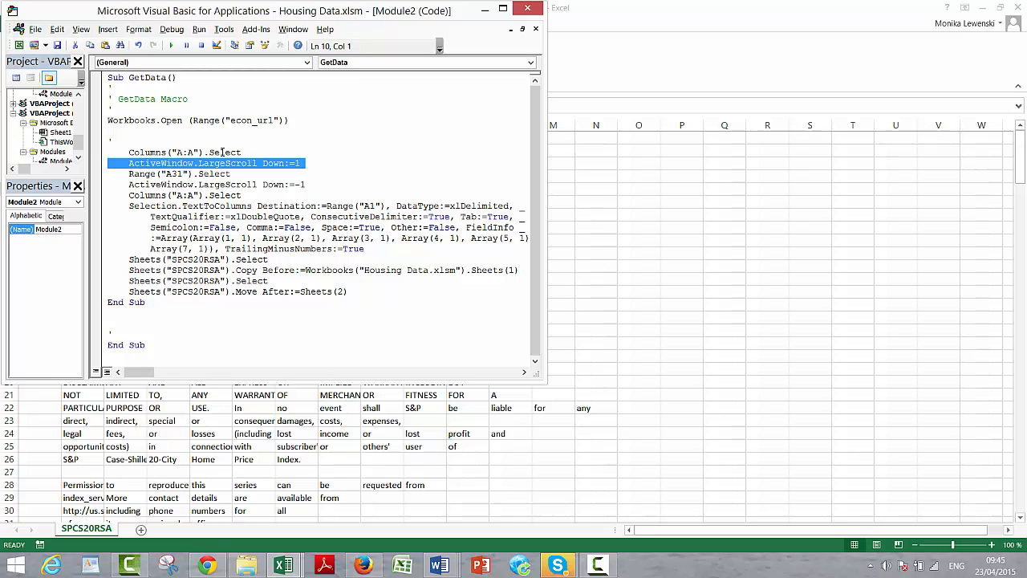
key(Delete)
key(shift+Down)
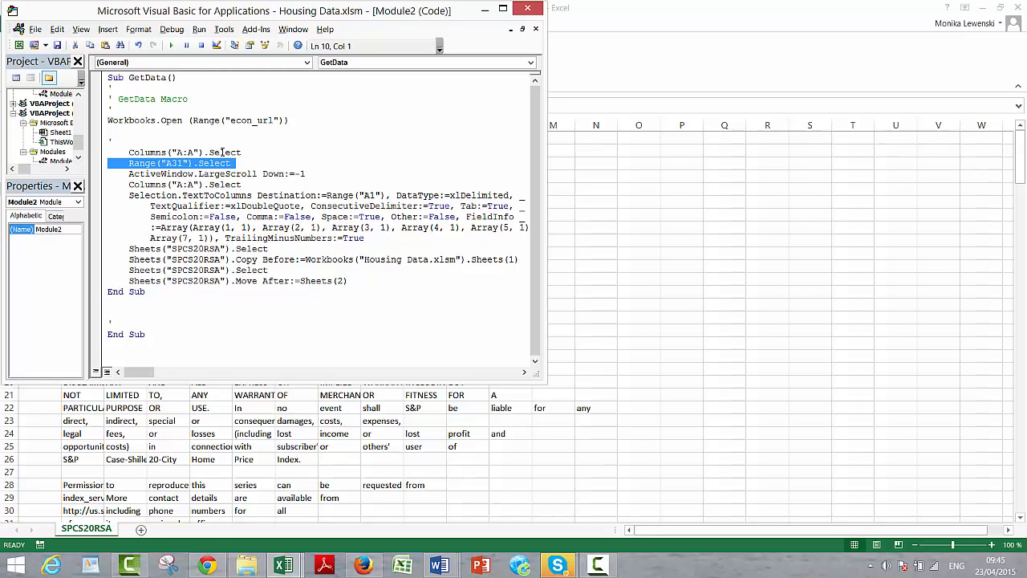
key(shift+Down)
key(shift+Down)
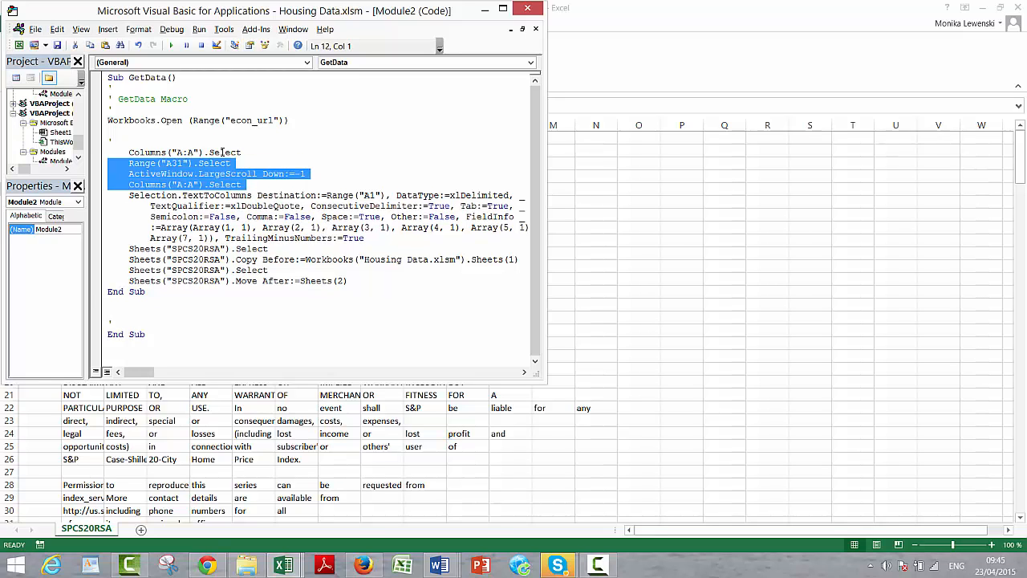
key(Delete)
Delete both Sheets("SPCS20RSA").Select lines from GetData and widen the code window.
key(Down)
key(Down)
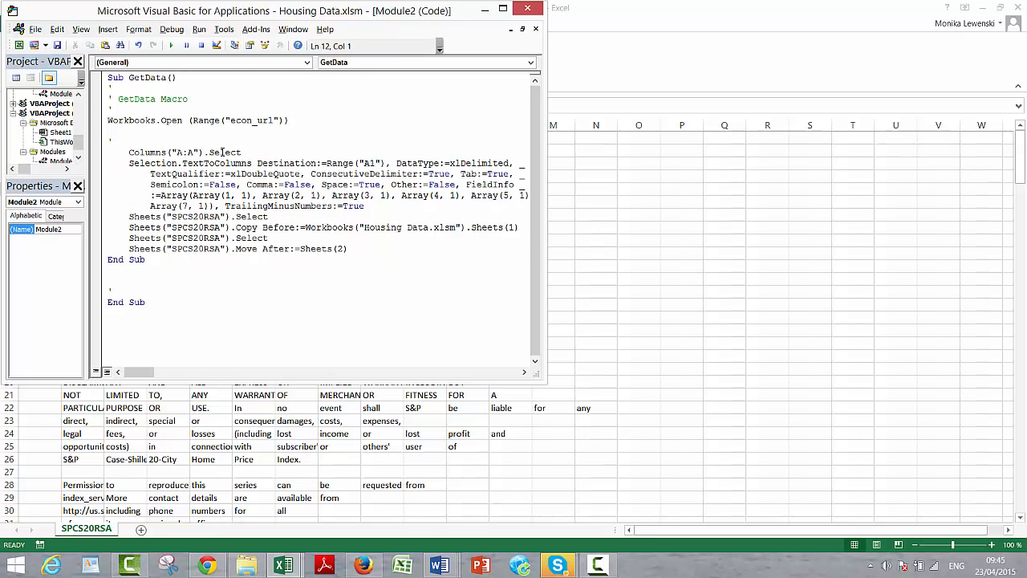
key(Up)
key(shift+Down)
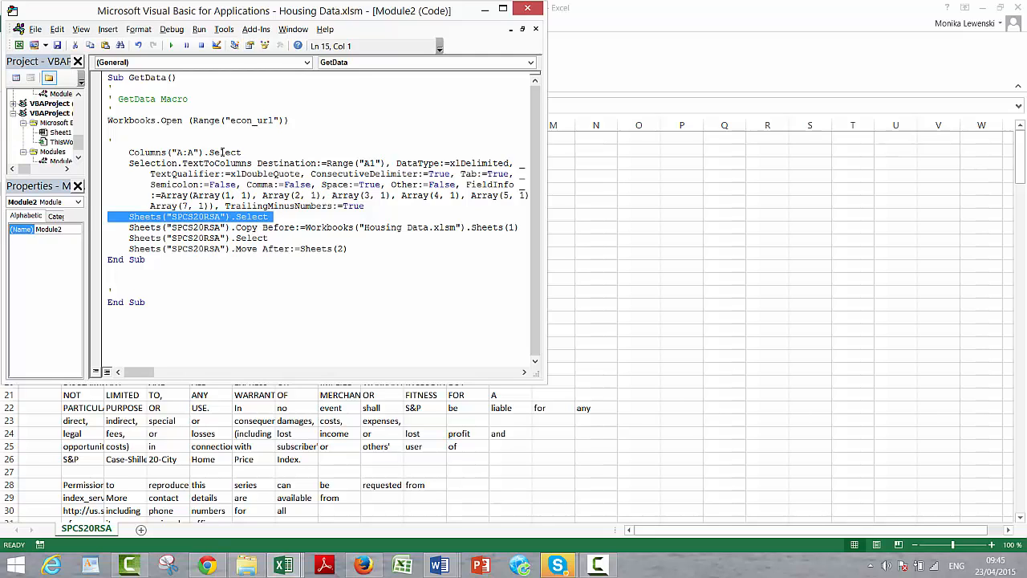
key(Delete)
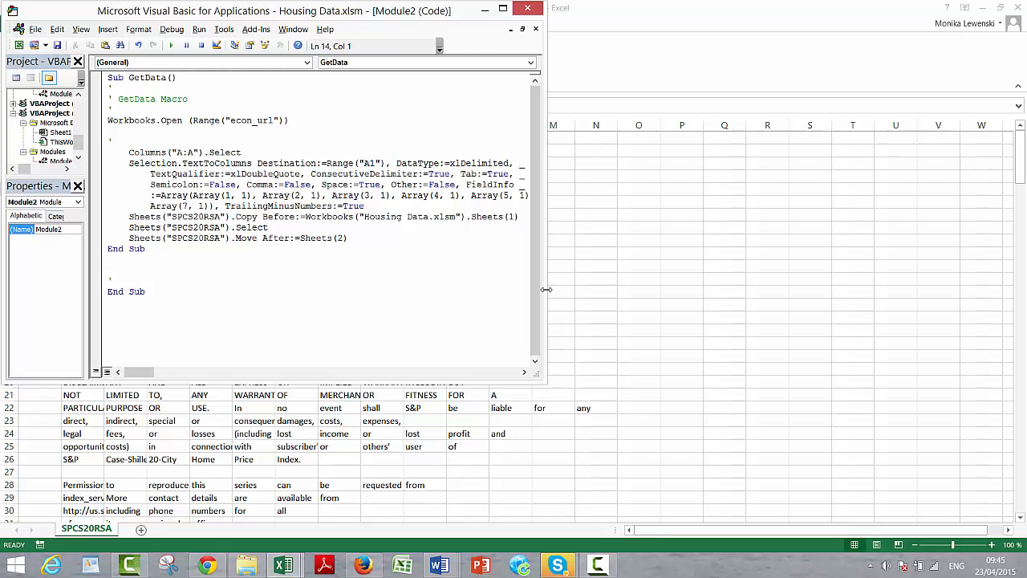
drag(546, 289, 716, 253)
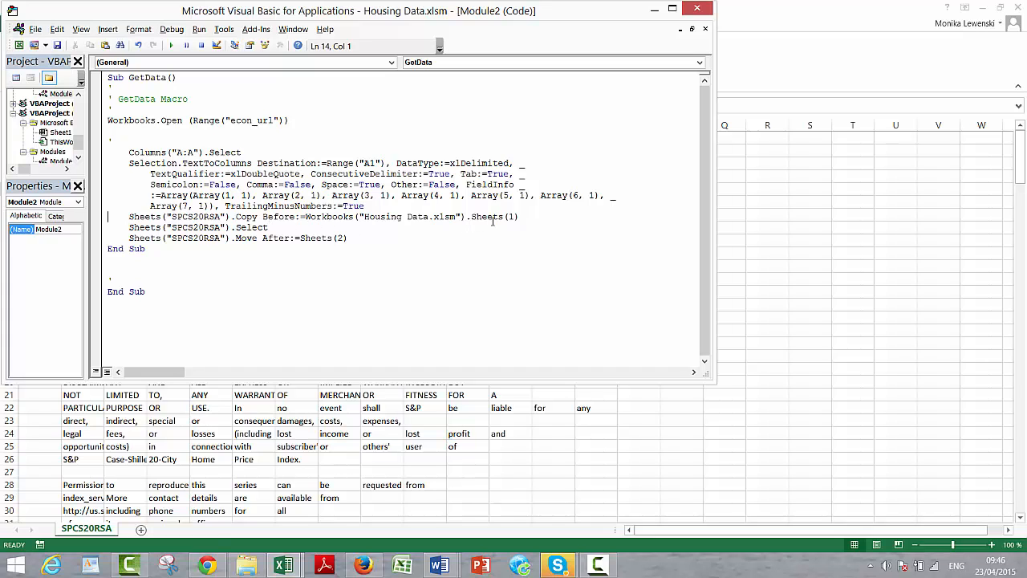
click(120, 228)
key(shift+Down)
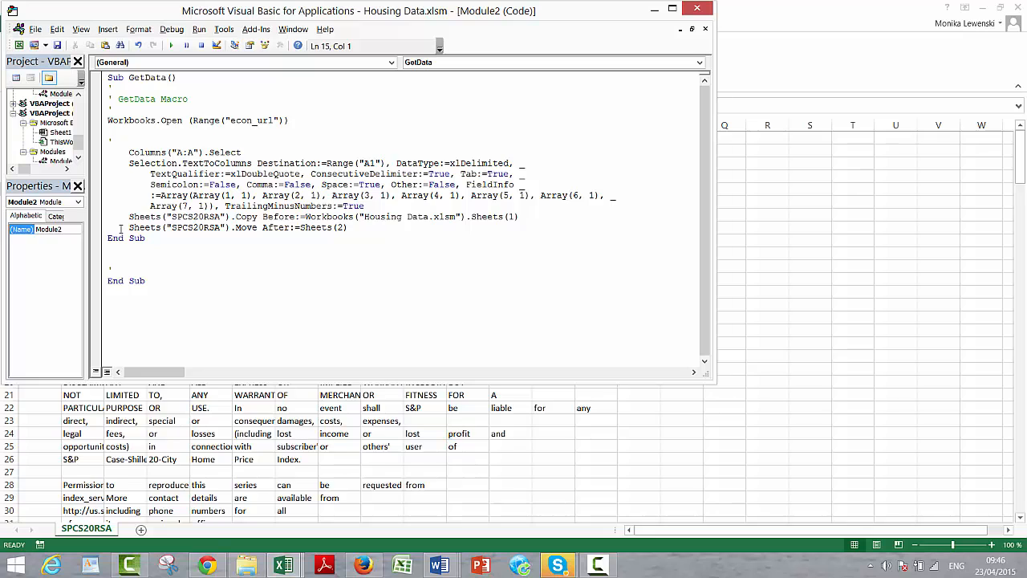
Insert blank lines above Workbooks.Open and write a statement there with base_book and activebook.name.
key(Up)
key(Up)
key(Up)
key(Up)
key(Up)
key(Up)
key(Up)
key(Up)
key(Up)
key(Up)
key(Return)
key(Return)
key(Return)
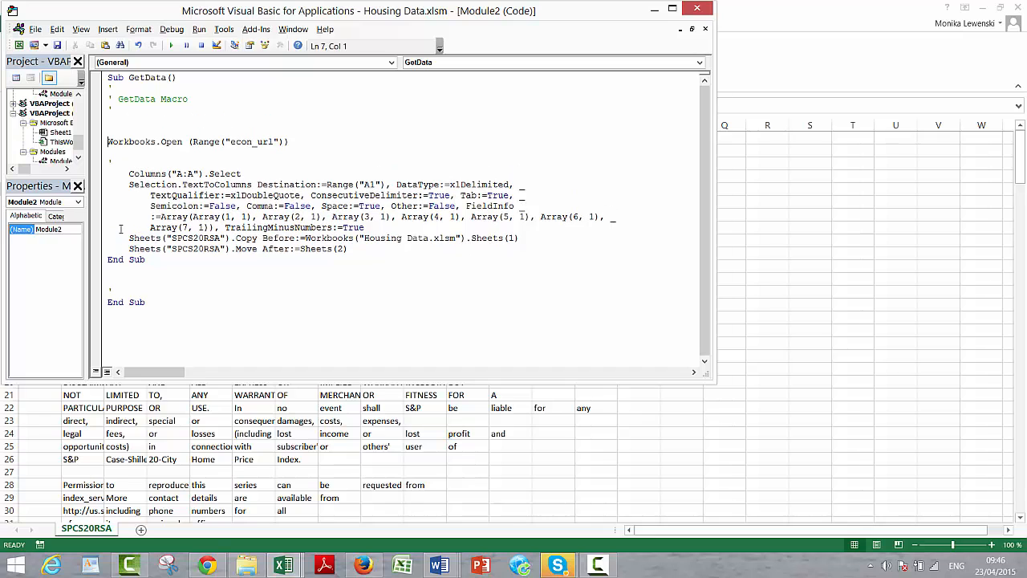
key(Up)
key(Up)
key(Up)
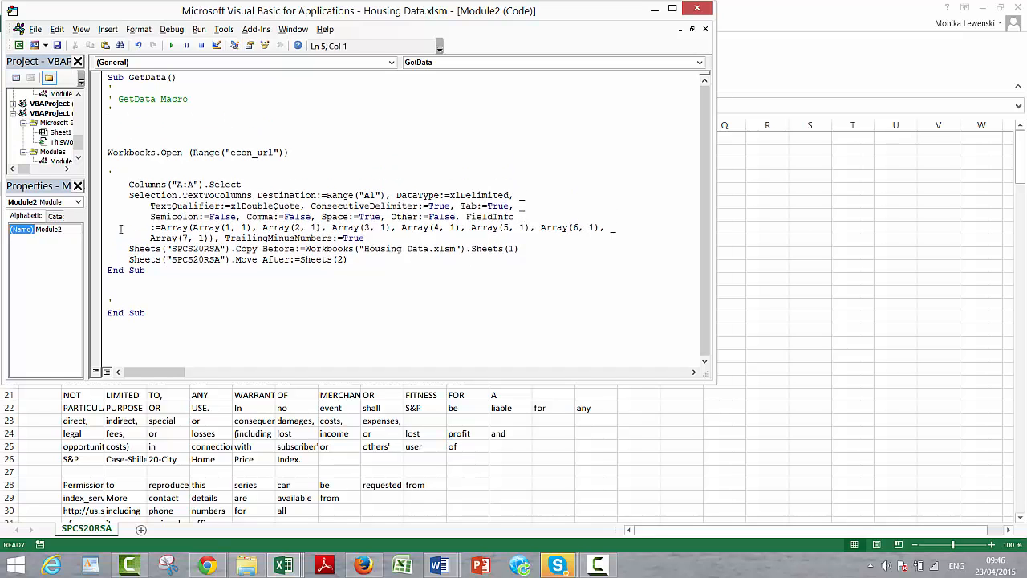
text(acti==)
key(BackSpace)
key(BackSpace)
key(BackSpace)
key(BackSpace)
key(BackSpace)
key(BackSpace)
text(activeb)
text(ook)
text(.name)
text(=)
text(base_bo)
text(ok)
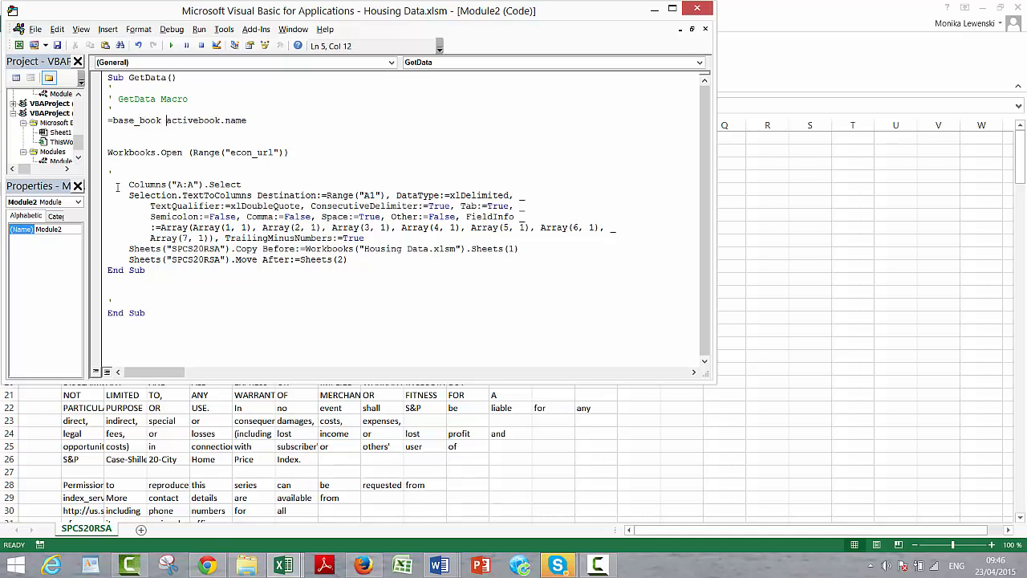
Remove the leading equals sign from the base_book line and place an assignment after base_book, starting with = activeworkboo.
key(Down)
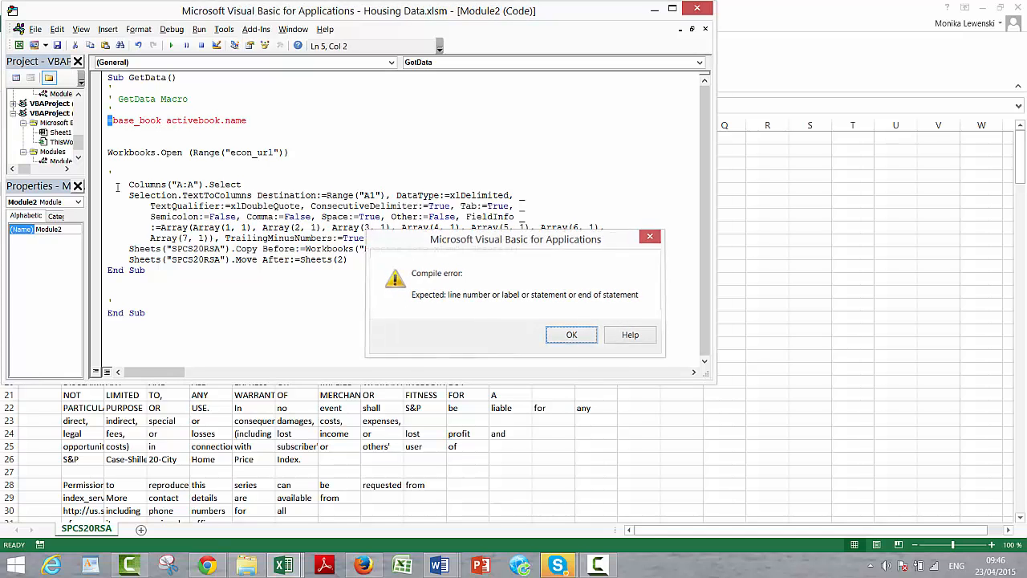
key(Return)
key(Left)
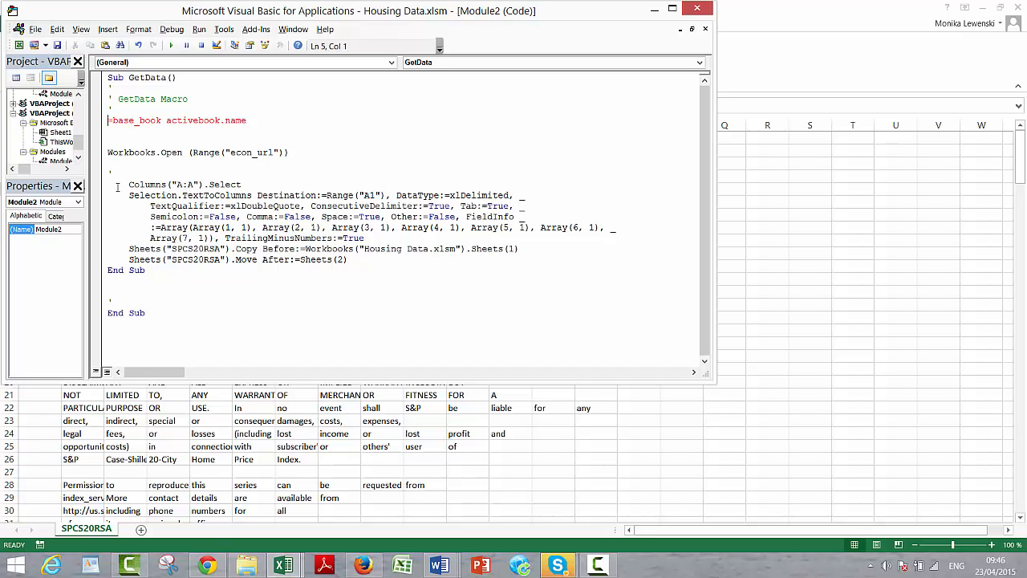
key(Delete)
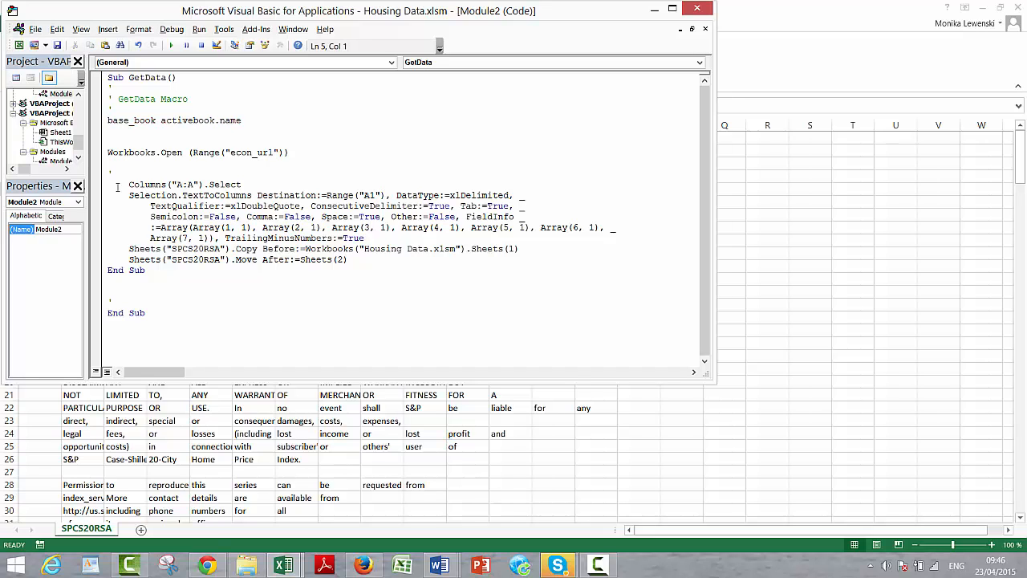
key(ctrl+Right)
text(= activeworkboo)
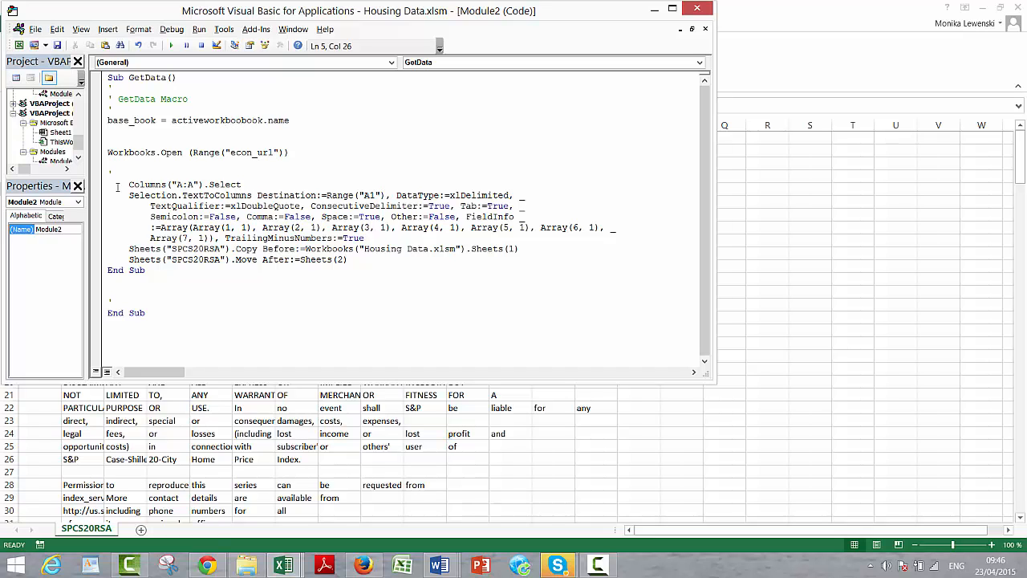
Correct the misspelled object in the base_book assignment so the line reads base_book = ActiveWorkbook.Name.
key(BackSpace)
key(BackSpace)
text(r)
text(ooks)
key(Delete)
key(Delete)
key(Delete)
key(Delete)
key(Down)
key(Up)
key(End)
key(Left)
key(Left)
key(Right)
key(Right)
key(Right)
key(BackSpace)
key(BackSpace)
key(BackSpace)
key(BackSpace)
key(BackSpace)
key(BackSpace)
key(BackSpace)
key(BackSpace)
key(BackSpace)
key(BackSpace)
key(BackSpace)
key(BackSpace)
key(BackSpace)
key(BackSpace)
key(BackSpace)
key(BackSpace)
text(activeworkbook)
key(End)
key(Return)
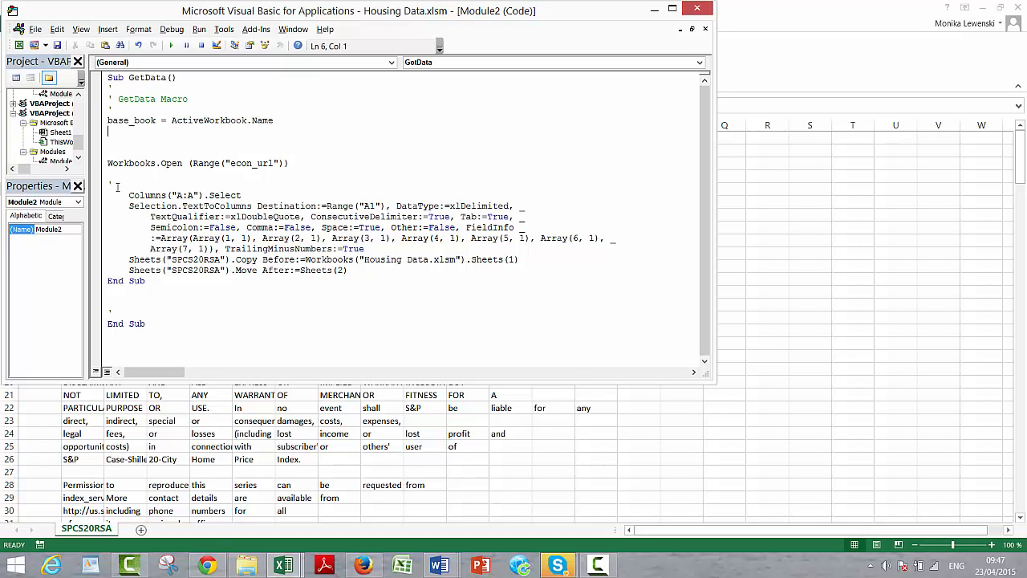
Add base_sheet = ActiveSheet.Name beneath the base_book line and insert a blank line below Workbooks.Open.
text(base_sheet = activesheet)
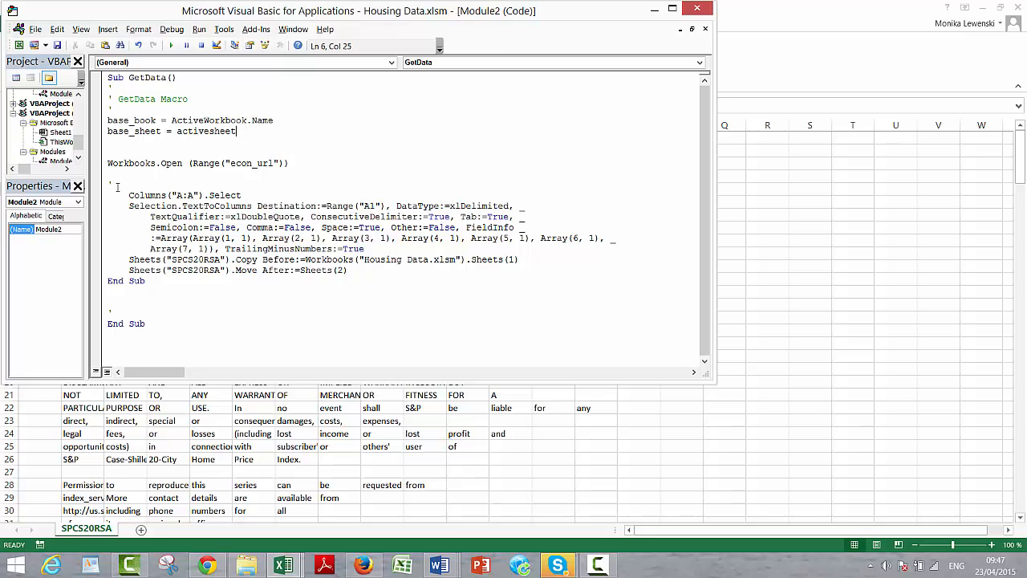
text(.name)
key(Down)
key(Down)
key(Down)
key(Down)
key(Down)
key(Down)
key(Down)
key(Down)
key(Down)
key(Down)
key(Down)
key(Down)
key(Left)
key(Left)
key(Left)
key(Left)
key(Left)
key(Left)
key(Left)
key(Left)
key(Left)
key(Left)
key(Left)
key(Up)
key(Up)
key(Up)
key(Up)
key(Up)
key(Up)
key(Up)
key(Return)
key(Up)
key(Up)
key(Up)
key(Up)
key(Up)
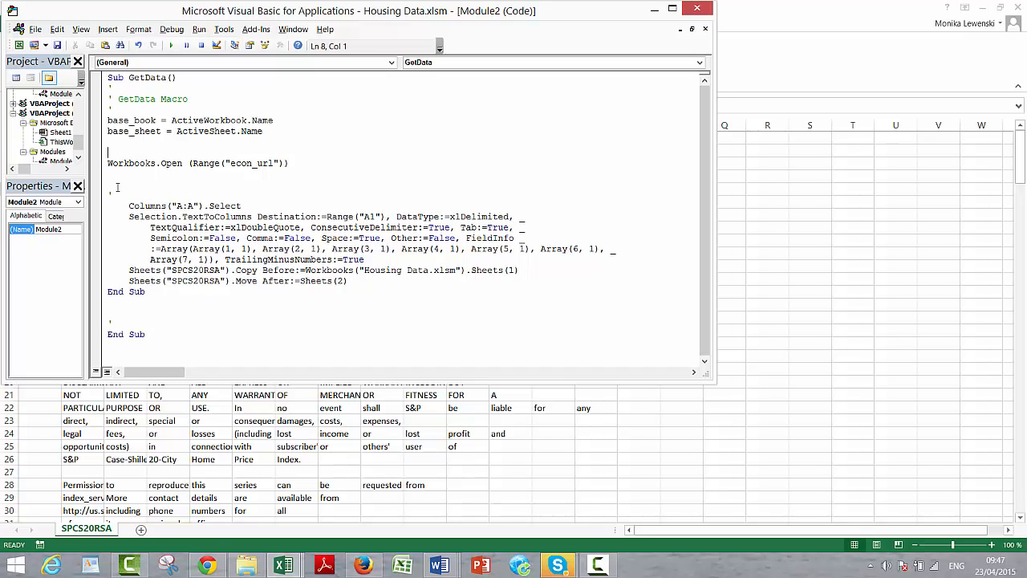
text(nu)
key(BackSpace)
key(BackSpace)
key(Return)
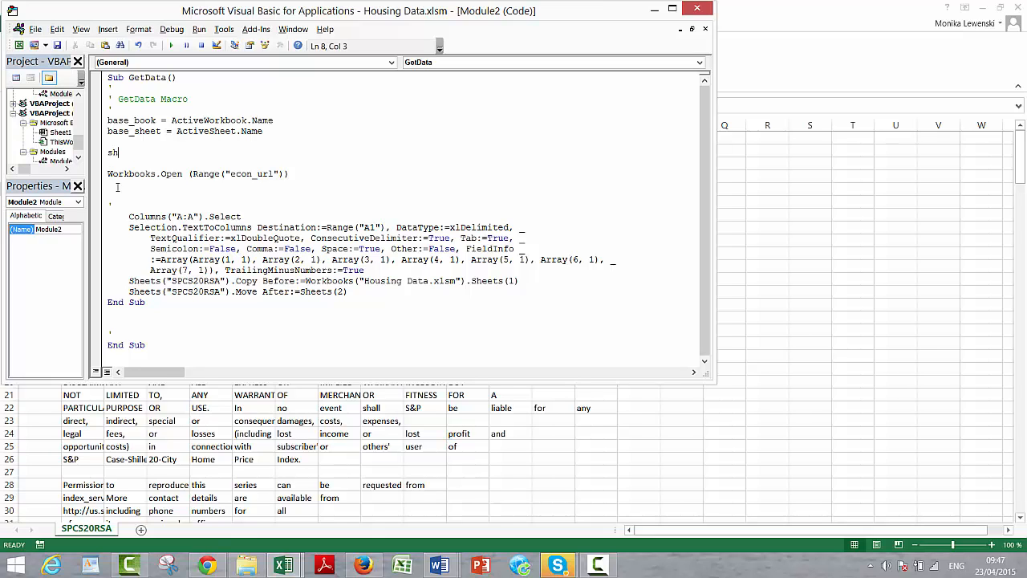
key(BackSpace)
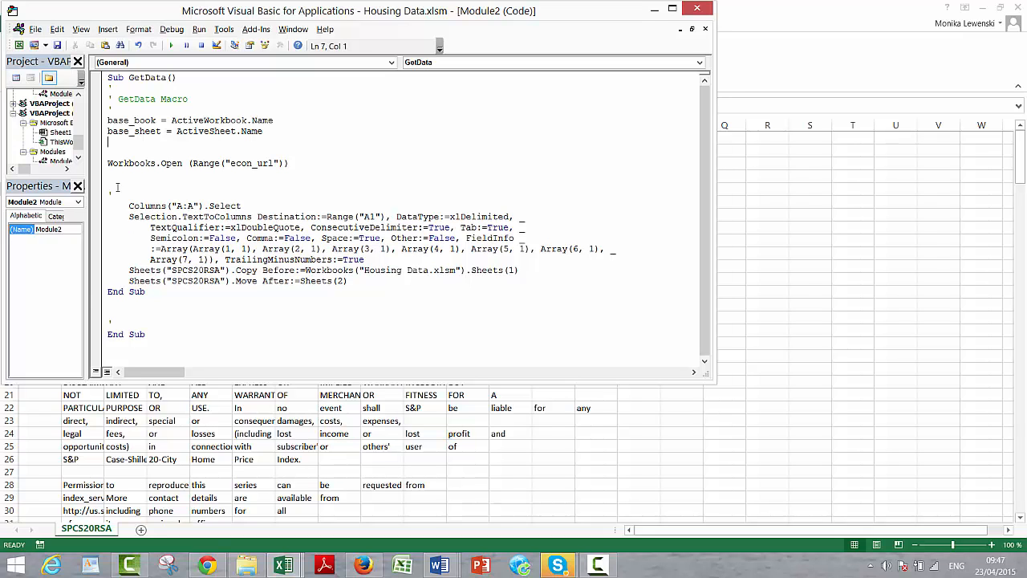
Add the line numb_sheets = Sheets.Count between the base_sheet assignment and Workbooks.Open, set off by blank lines.
key(Down)
key(Up)
key(Return)
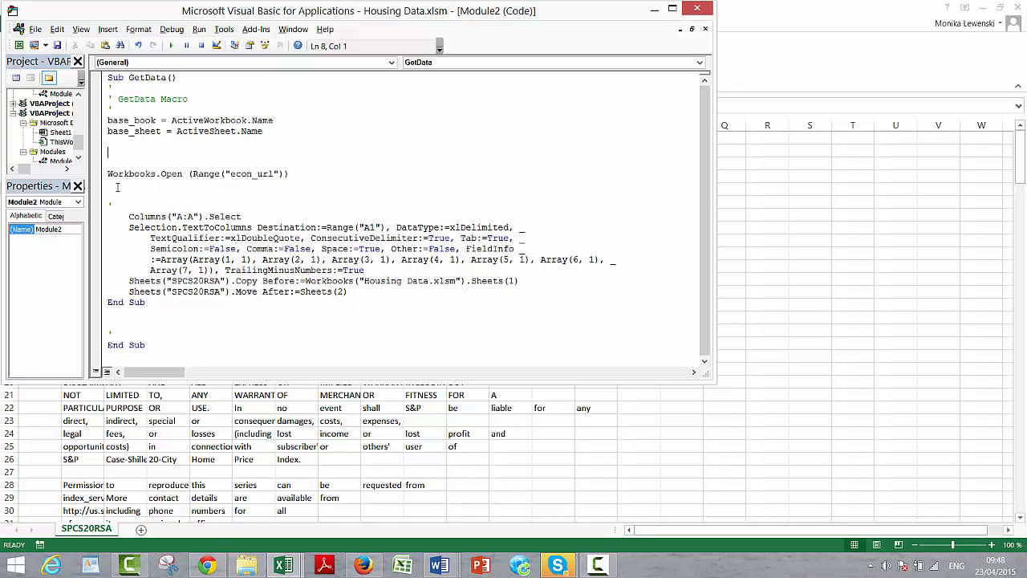
text(numb_sheets = sheets.)
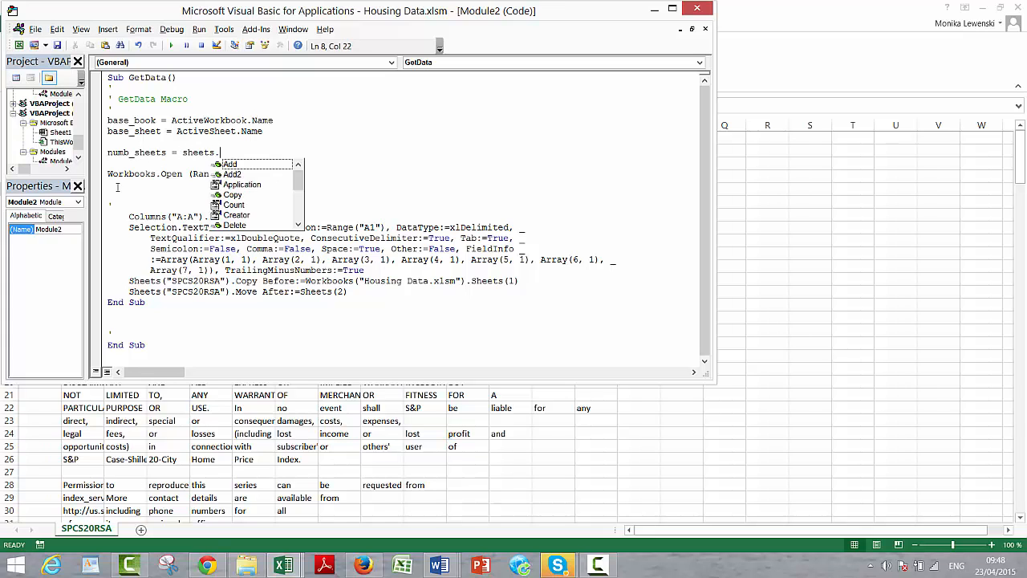
text(c)
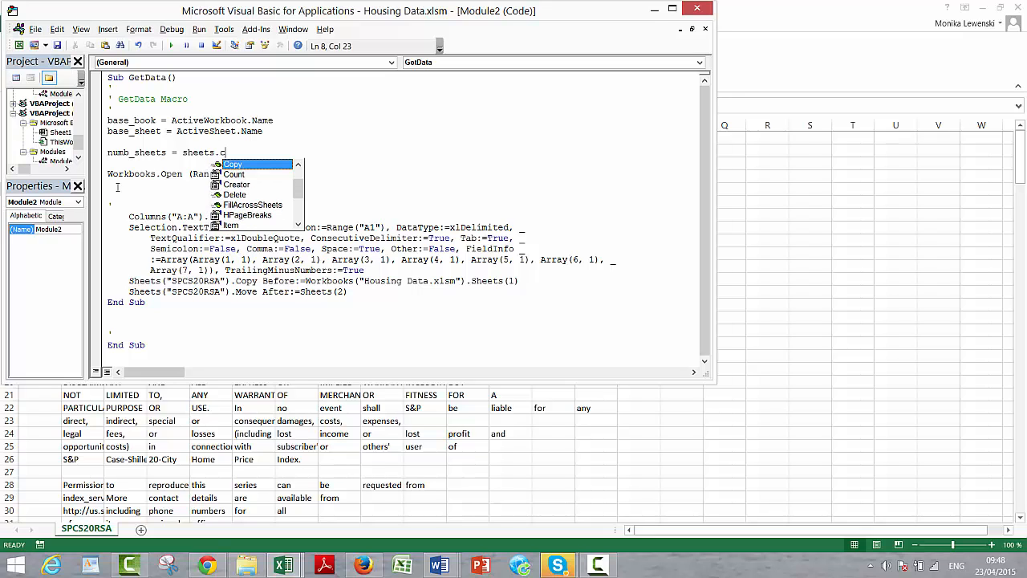
key(Down)
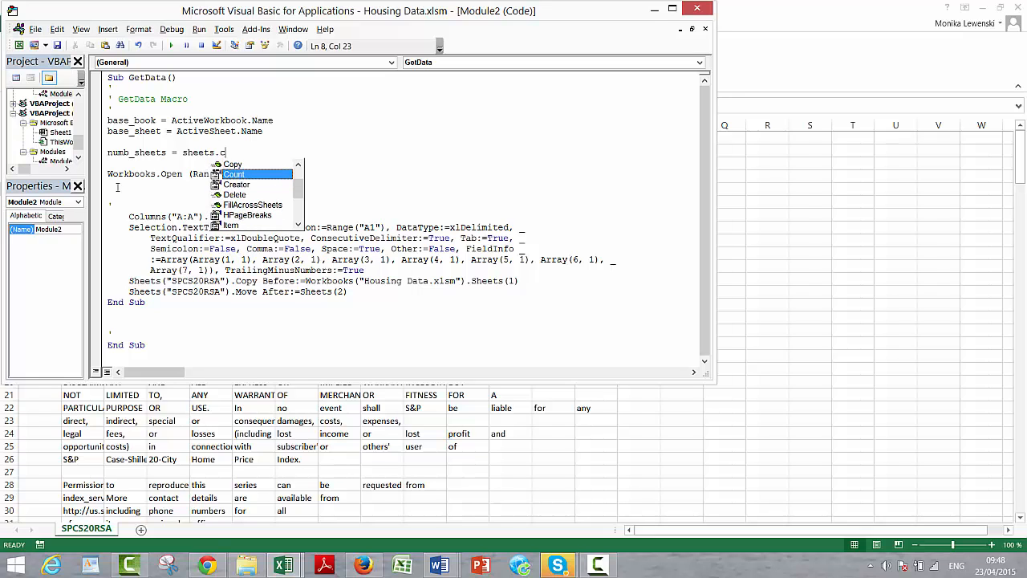
key(Tab)
key(Down)
key(Down)
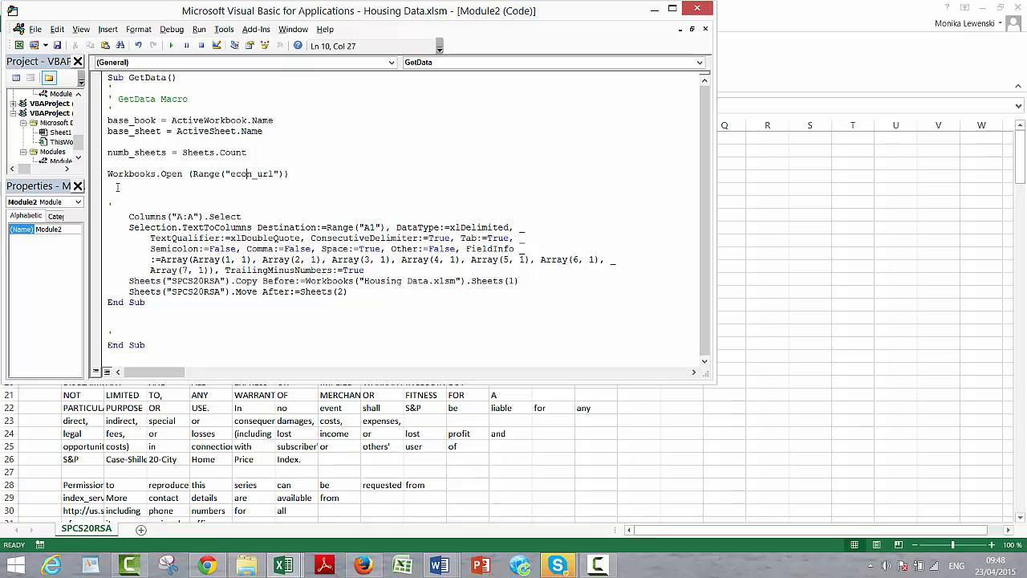
Insert one more blank line between Workbooks.Open and the Columns("A:A").Select code.
key(Home)
key(Down)
key(Down)
key(Down)
key(Down)
key(Down)
key(Down)
key(Down)
key(Down)
key(Down)
key(Down)
key(Up)
key(Up)
key(Up)
key(Up)
key(Return)
Copy the base_book and base_sheet assignment lines and paste the duplicates below the Workbooks.Open statement.
key(Up)
key(Up)
key(Up)
key(Up)
key(Up)
key(Up)
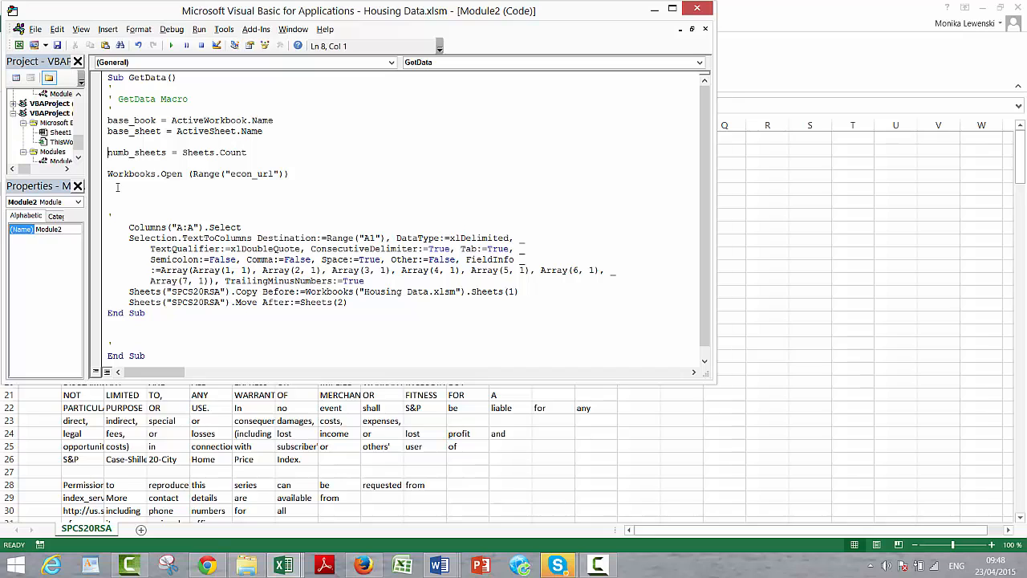
key(Up)
key(Up)
key(Up)
key(shift+Down)
key(shift+Down)
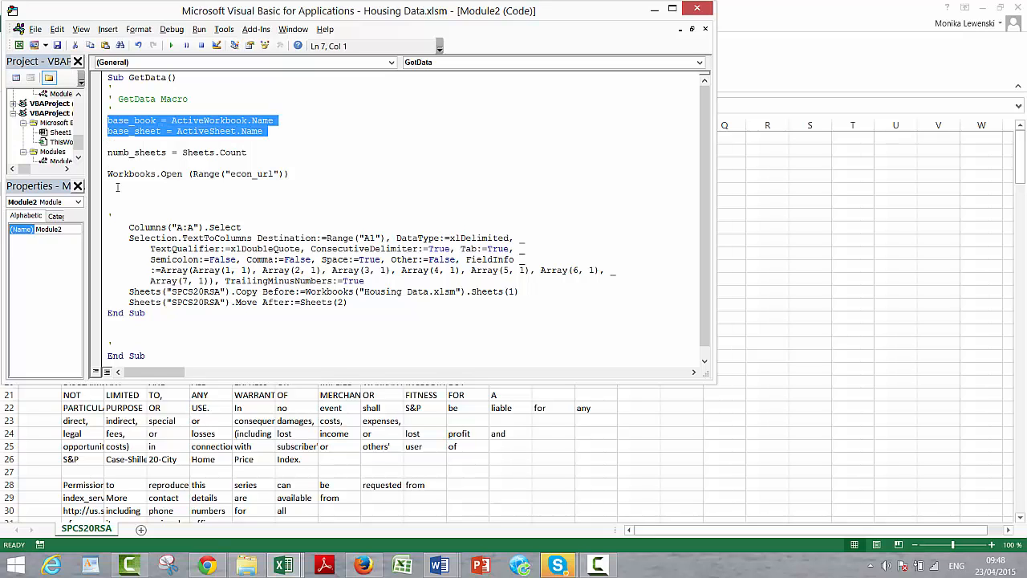
key(Down)
key(Down)
key(Down)
key(Down)
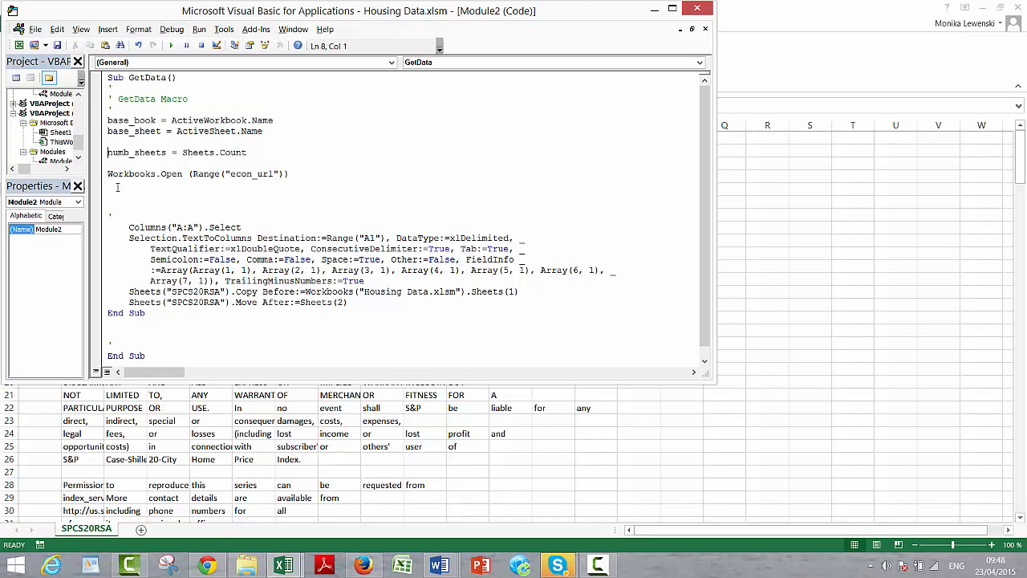
text(\)
key(BackSpace)
key(Return)
text(base_book = ActiveWorkbook.Name base_sheet = ActiveSheet.Name)
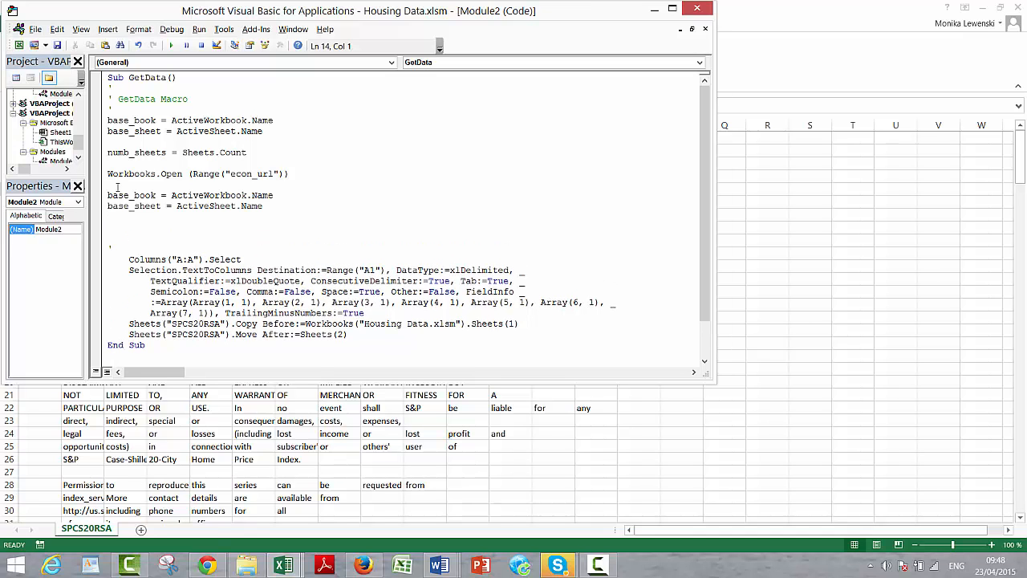
Rename the variables in the duplicated assignments below Workbooks.Open to temp_book and temp_sheet.
key(Up)
text(tem)
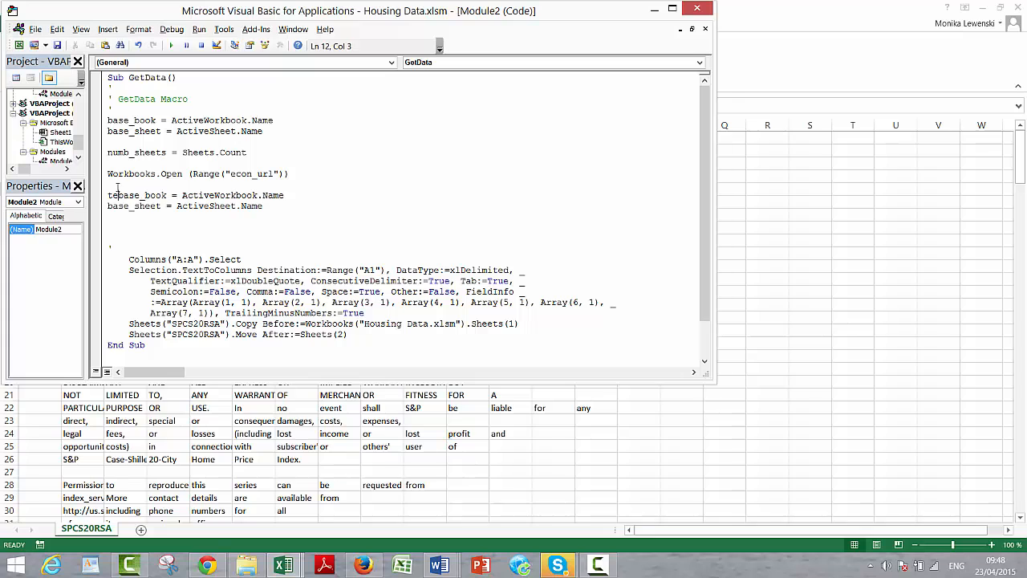
text(p)
key(Delete)
key(Delete)
key(Delete)
key(Delete)
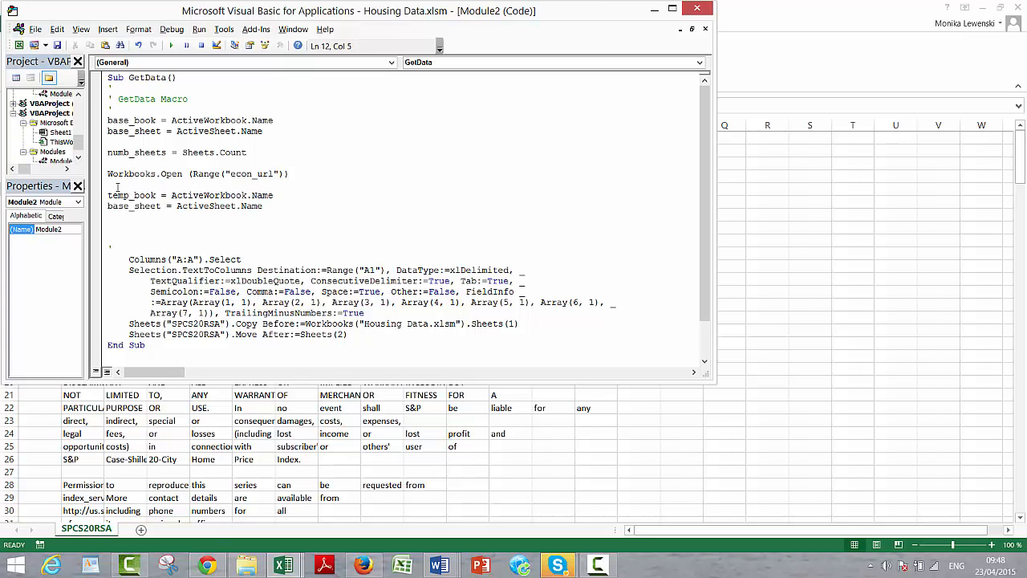
key(Down)
key(BackSpace)
key(BackSpace)
key(BackSpace)
key(BackSpace)
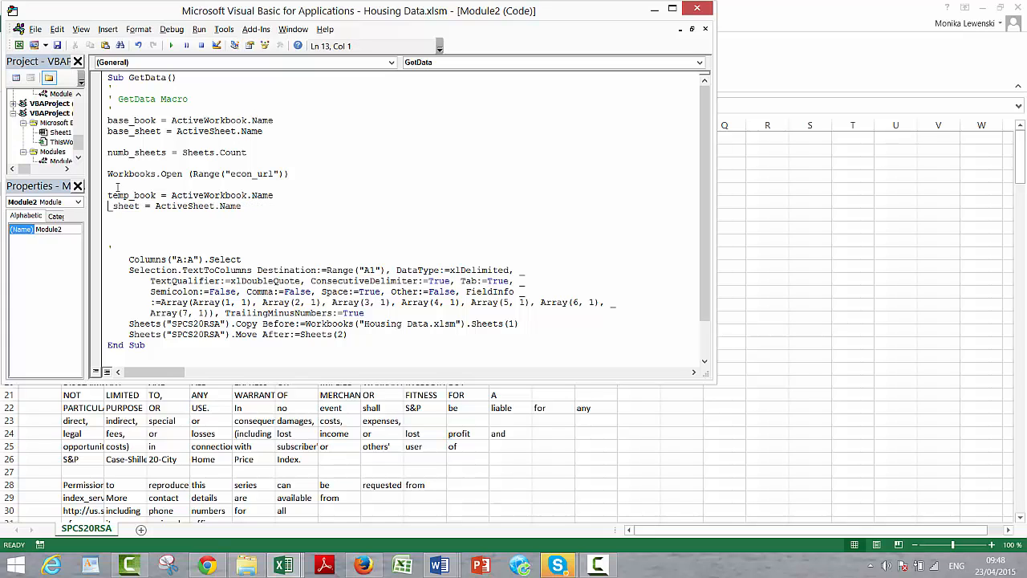
text(temp)
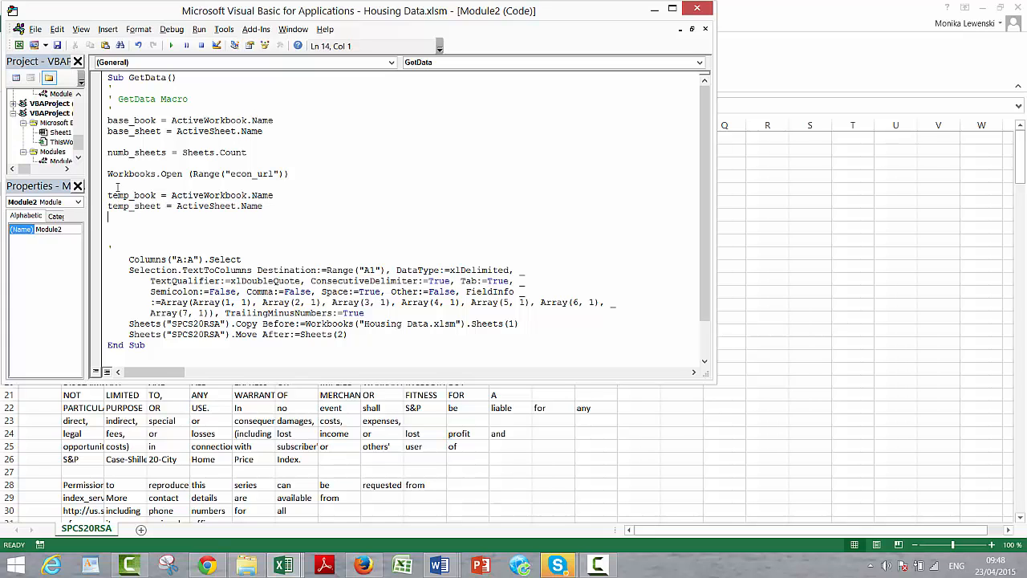
Replace the quoted SPCS20RSA name in the Sheets(...).Copy line with the variable tmp_sheet.
key(Down)
key(Down)
key(Down)
key(Down)
key(Down)
key(Down)
key(Down)
key(Down)
key(Down)
key(Down)
key(Right)
key(Right)
key(Right)
key(Right)
key(Right)
key(Right)
key(Right)
key(Right)
text(tmp_)
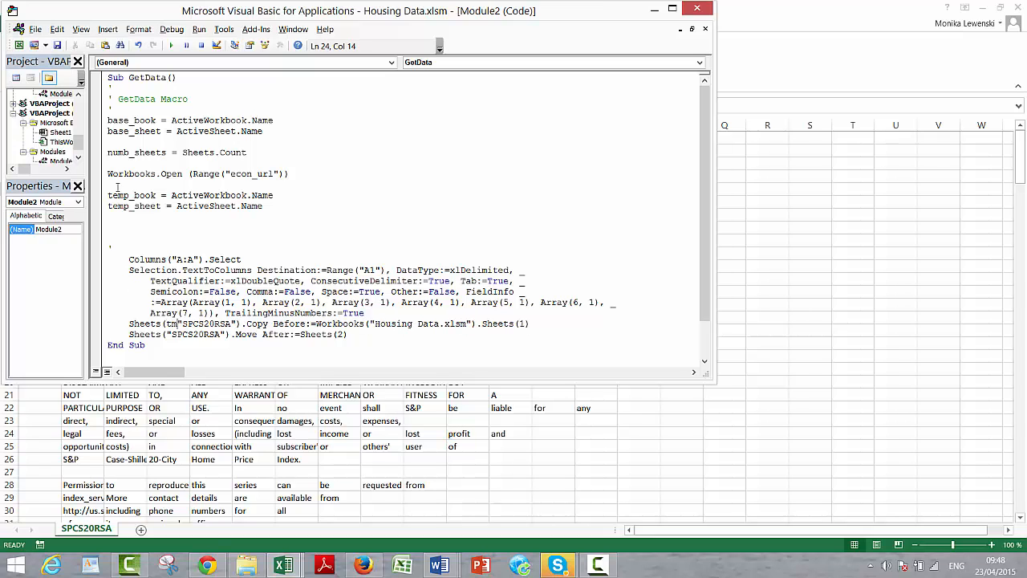
text(sheet)
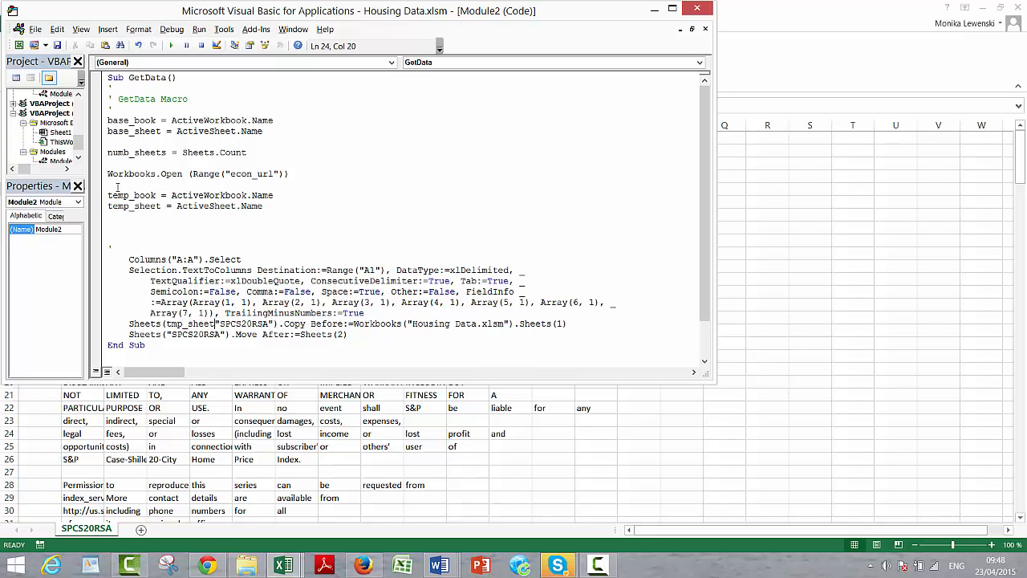
key(Delete)
key(Delete)
key(Delete)
key(Delete)
key(Delete)
key(Delete)
key(Delete)
key(Delete)
key(Delete)
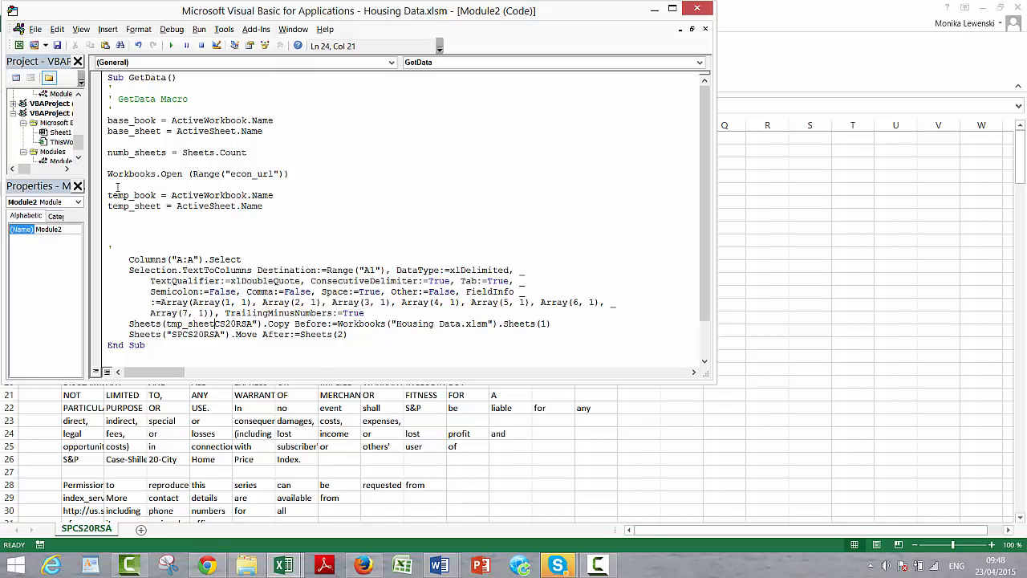
key(Delete)
key(Delete)
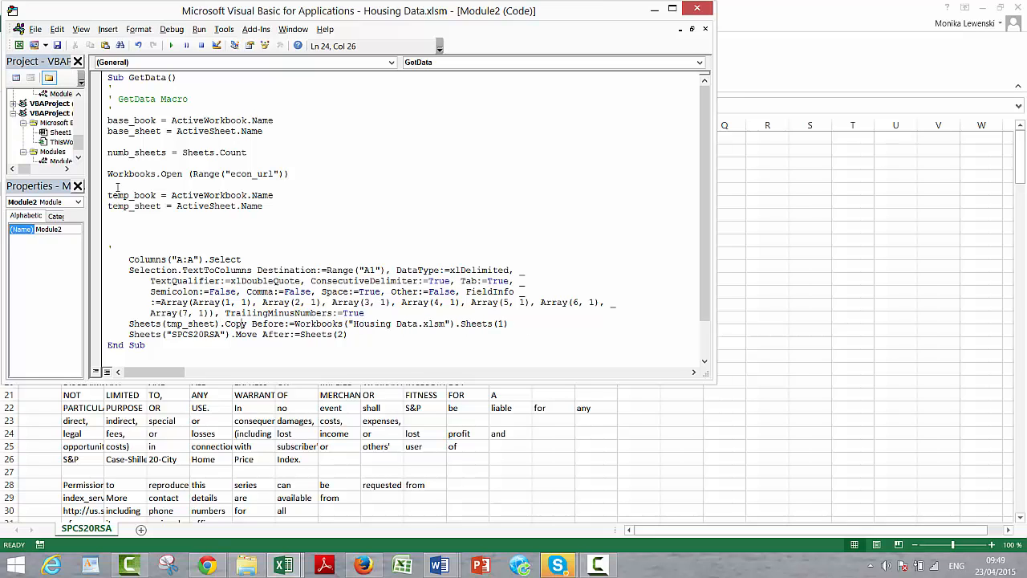
Change the Before argument of the sheet Copy statement to after.
key(Right)
key(Right)
key(Right)
text(after)
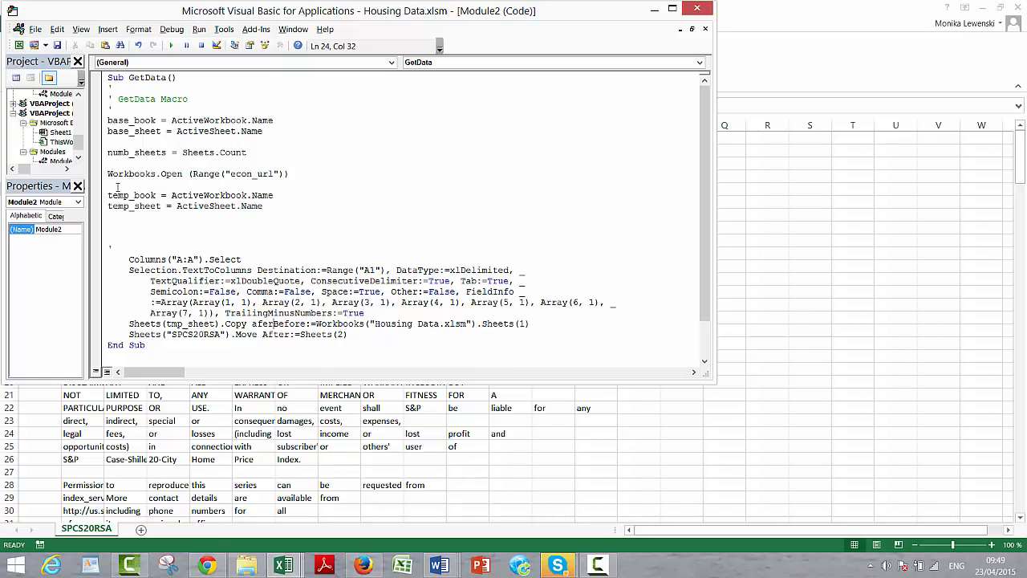
key(BackSpace)
key(BackSpace)
key(BackSpace)
key(BackSpace)
key(BackSpace)
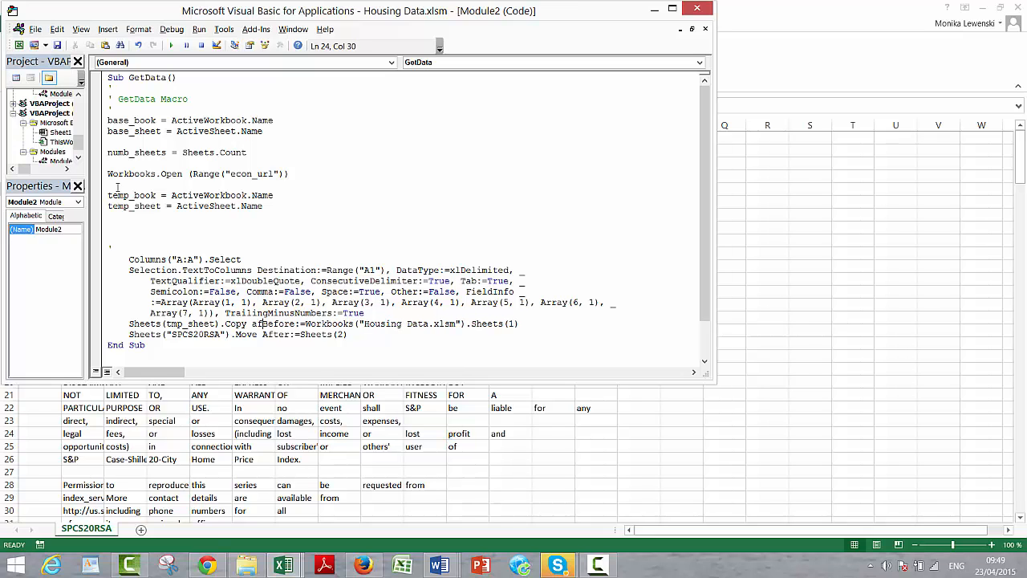
text(after)
key(Delete)
key(Delete)
key(Delete)
key(Delete)
key(Delete)
key(Delete)
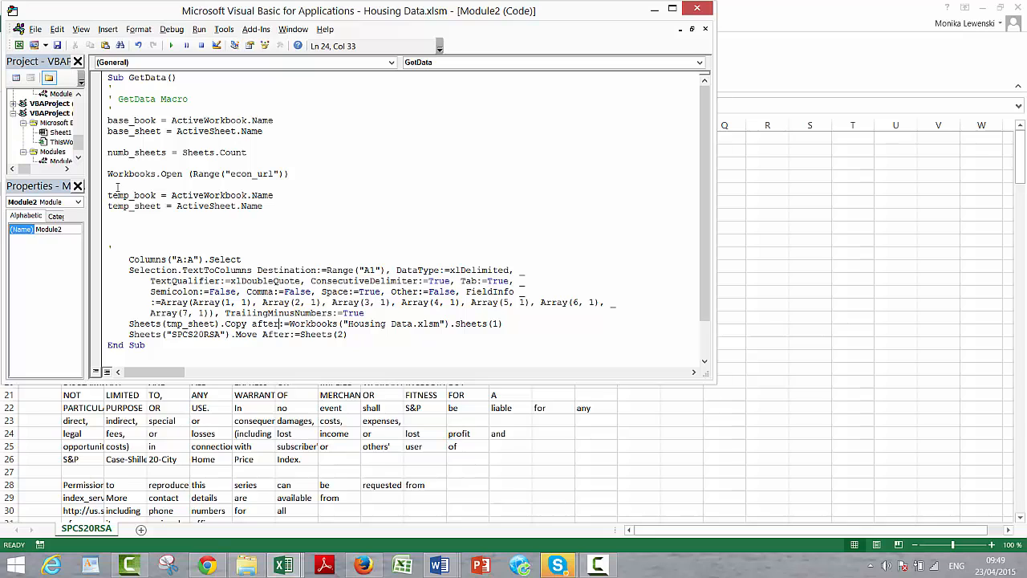
Replace the quoted Housing Data.xlsm workbook name in the Copy statement with the variable base_book.
key(Right)
key(Right)
key(Right)
key(Right)
key(Right)
key(Right)
key(Right)
key(Right)
key(Right)
key(Right)
key(Right)
key(Right)
key(Right)
key(Right)
key(Right)
key(Right)
key(Right)
key(Right)
key(Right)
key(Right)
key(BackSpace)
key(BackSpace)
key(BackSpace)
key(BackSpace)
key(BackSpace)
key(BackSpace)
key(BackSpace)
key(BackSpace)
key(BackSpace)
key(BackSpace)
key(BackSpace)
key(BackSpace)
key(BackSpace)
key(BackSpace)
key(BackSpace)
key(BackSpace)
key(BackSpace)
key(BackSpace)
key(BackSpace)
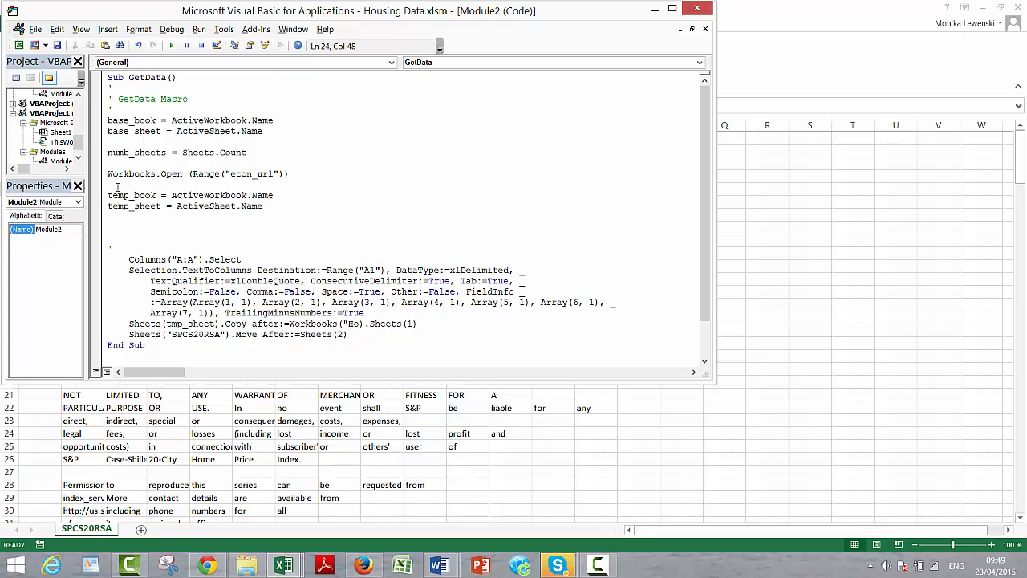
text(ba)
text(se_)
text(book)
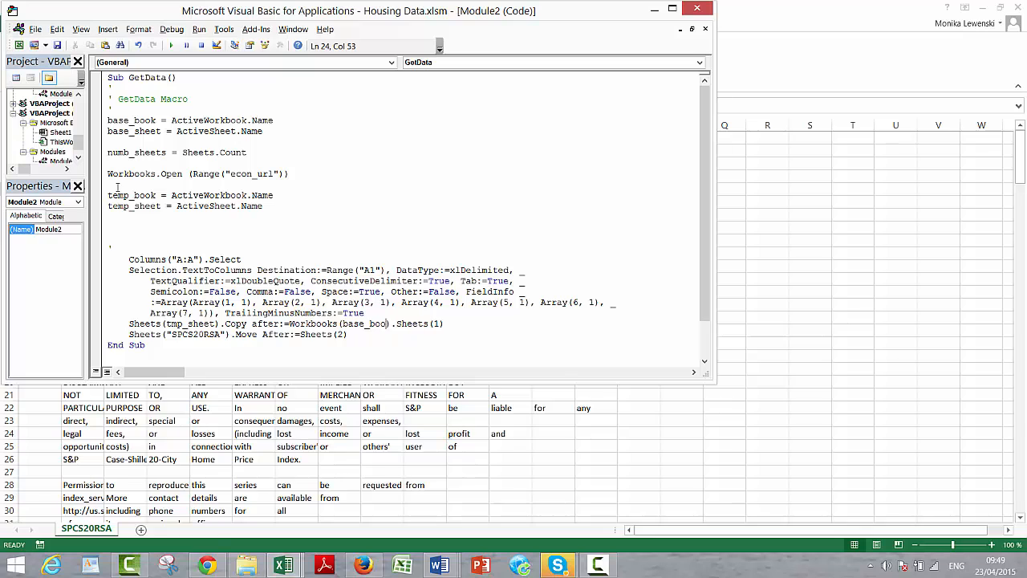
Replace the sheet index 1 at the end of the Copy statement with the variable num_sheets.
key(Right)
key(Right)
key(Right)
key(Right)
key(Right)
key(Right)
key(Right)
key(Right)
text(num_sheets)
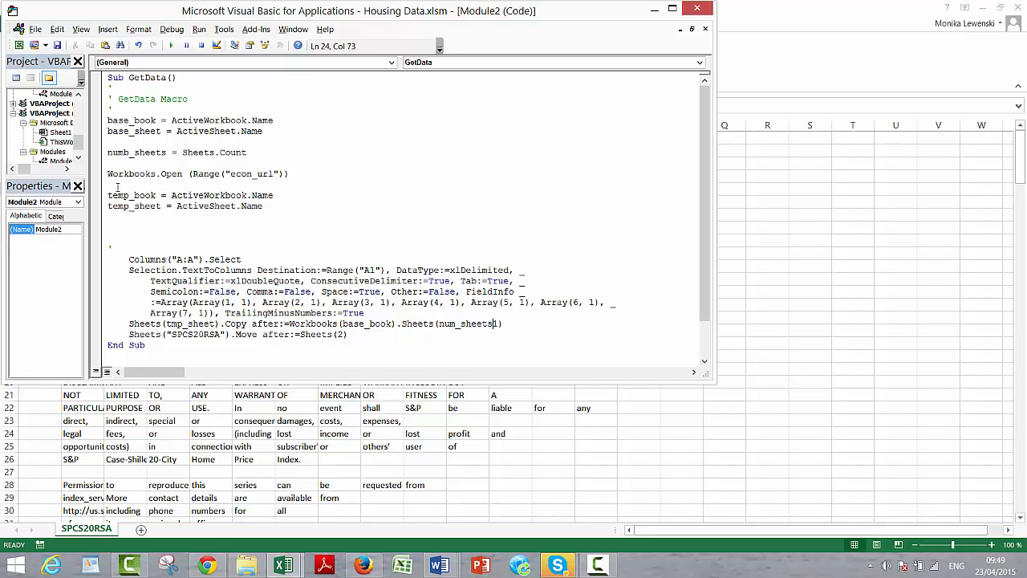
Comment out the Sheets("SPCS20RSA").Move line above End Sub.
key(Down)
key(Home)
key(shift+Down)
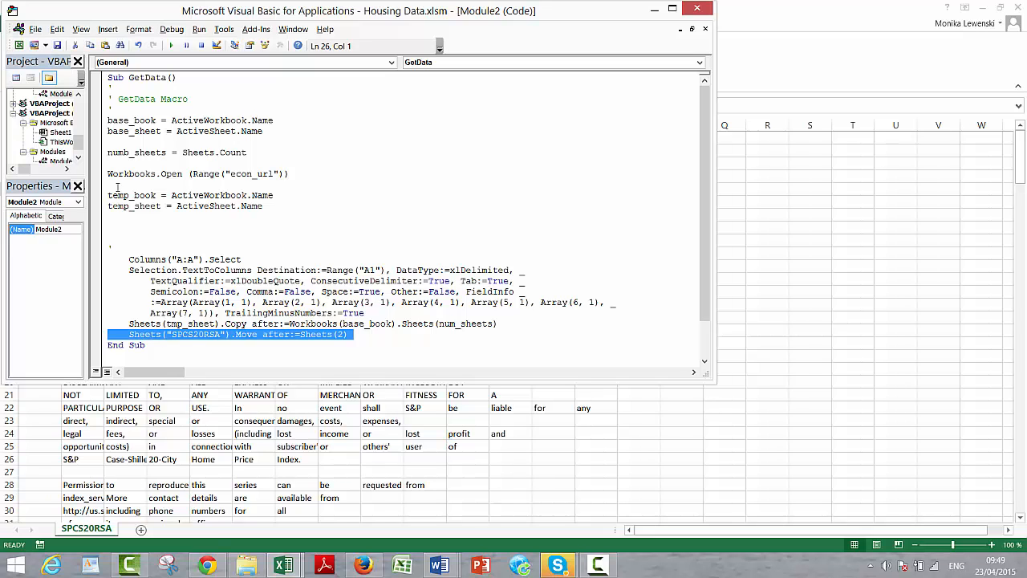
key(Up)
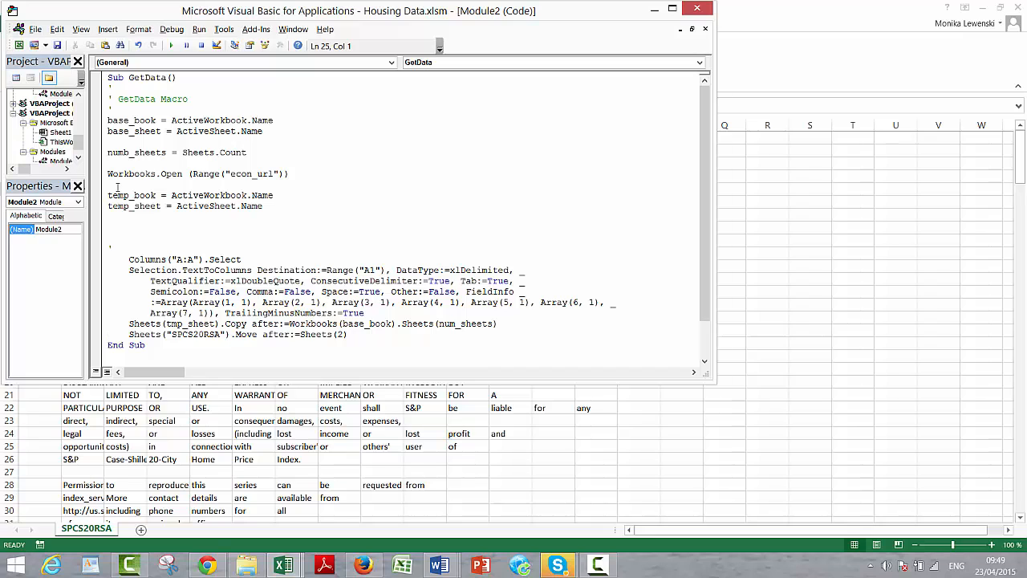
text(')
Remove the two extra blank lines above the Columns("A:A").Select code and rename numb_sheets to num_sheets in the Sheets.Count assignment.
key(Up)
key(Up)
key(Up)
key(Up)
key(Up)
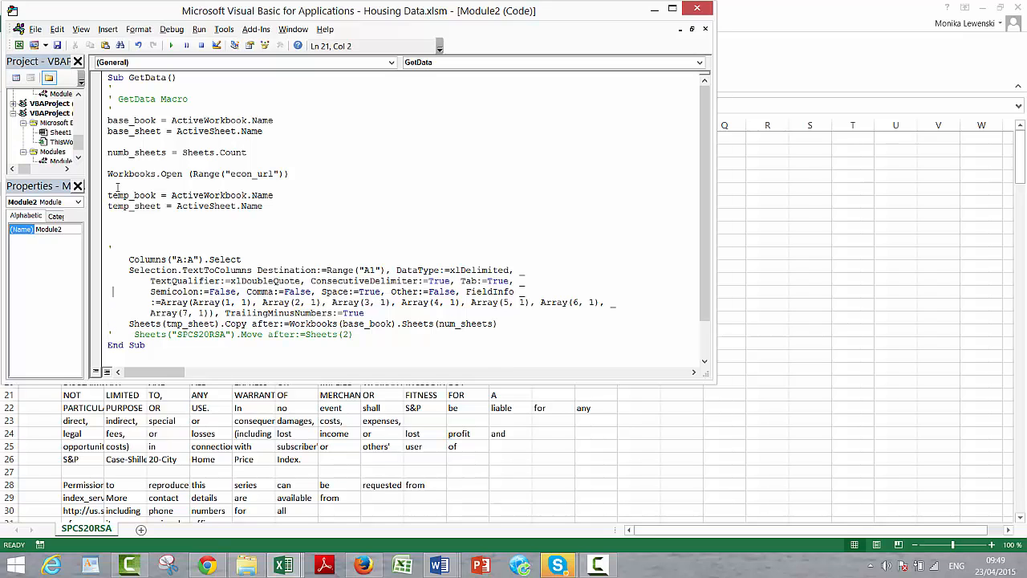
key(Up)
key(Up)
key(Up)
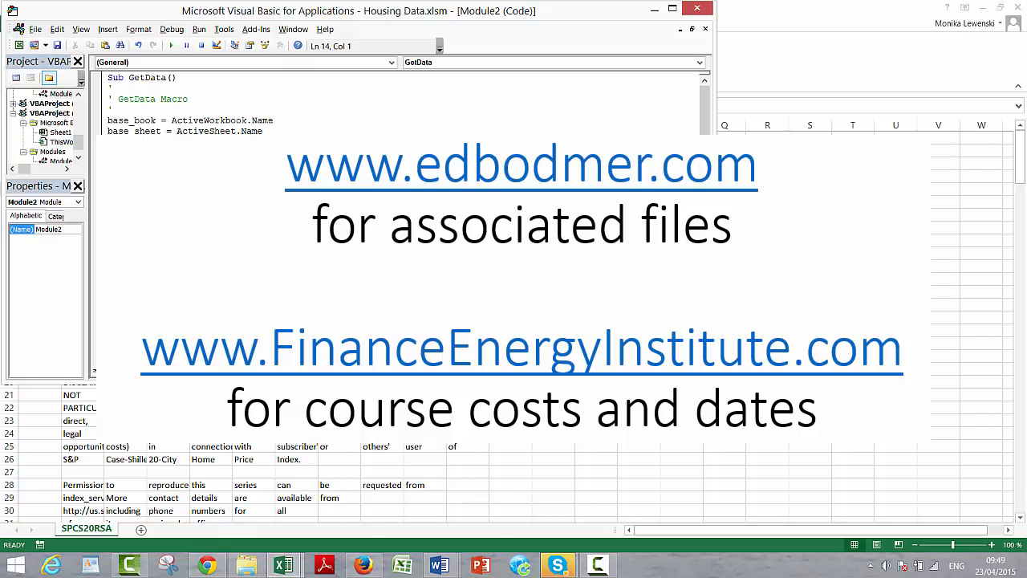
key(Up)
key(Up)
key(Up)
key(Up)
key(Up)
key(Up)
key(Up)
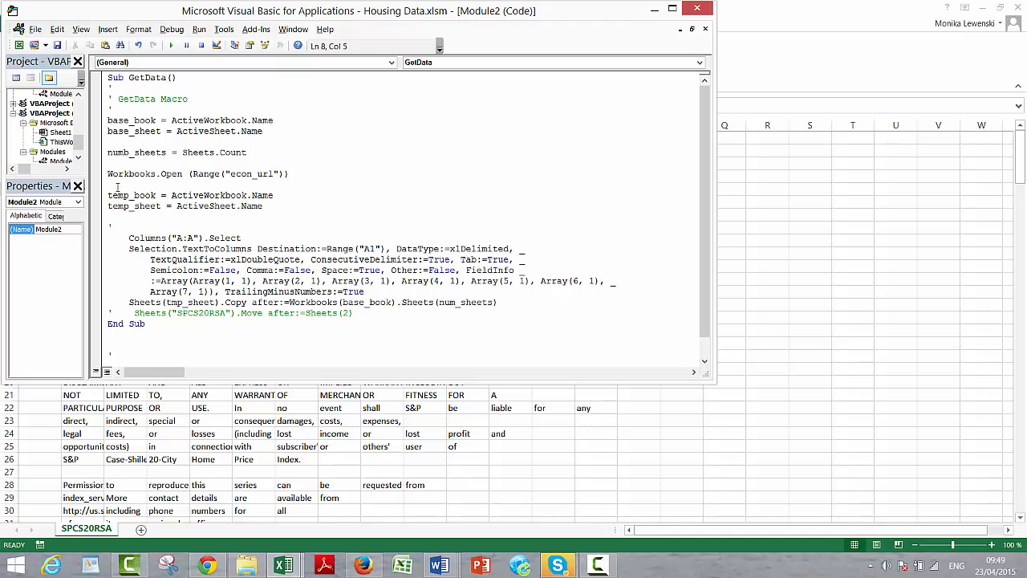
text(m)
Return to the SPCS20RSA workbook and close it without saving the changes.
click(766, 199)
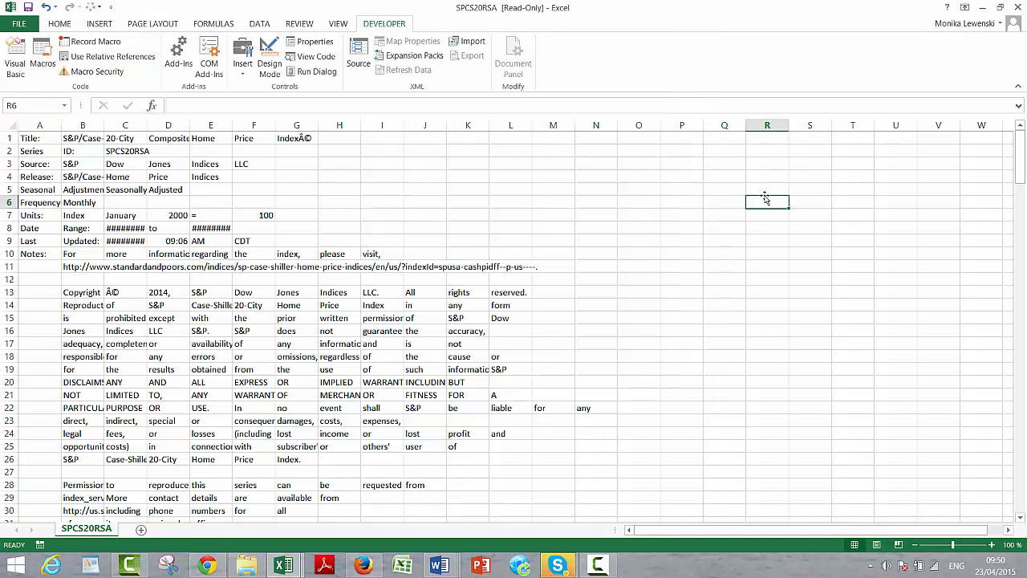
click(1017, 8)
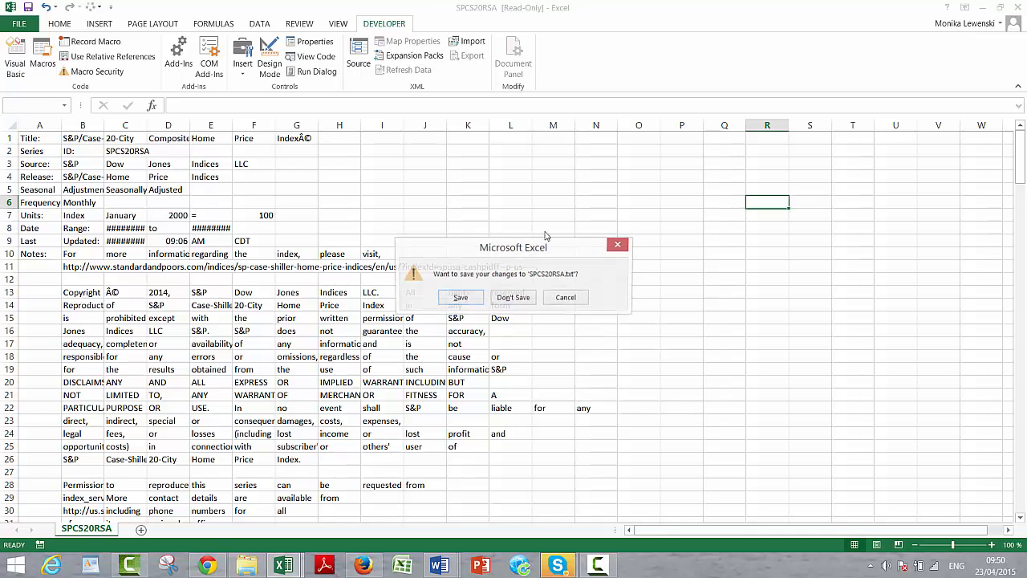
click(512, 298)
Switch to the Housing Data workbook and delete its SPCS20RSA sheet.
click(247, 471)
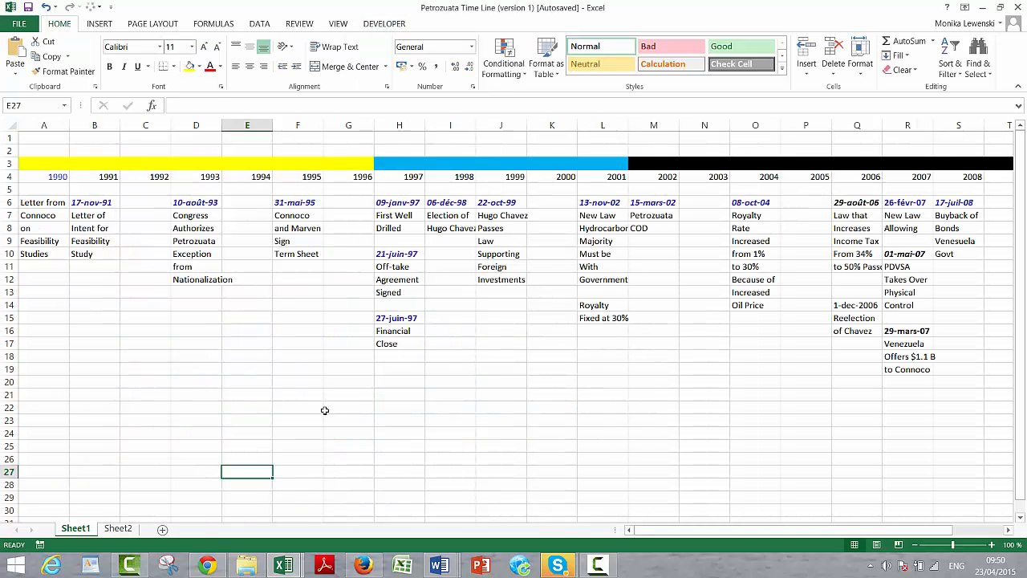
key(ctrl+F6)
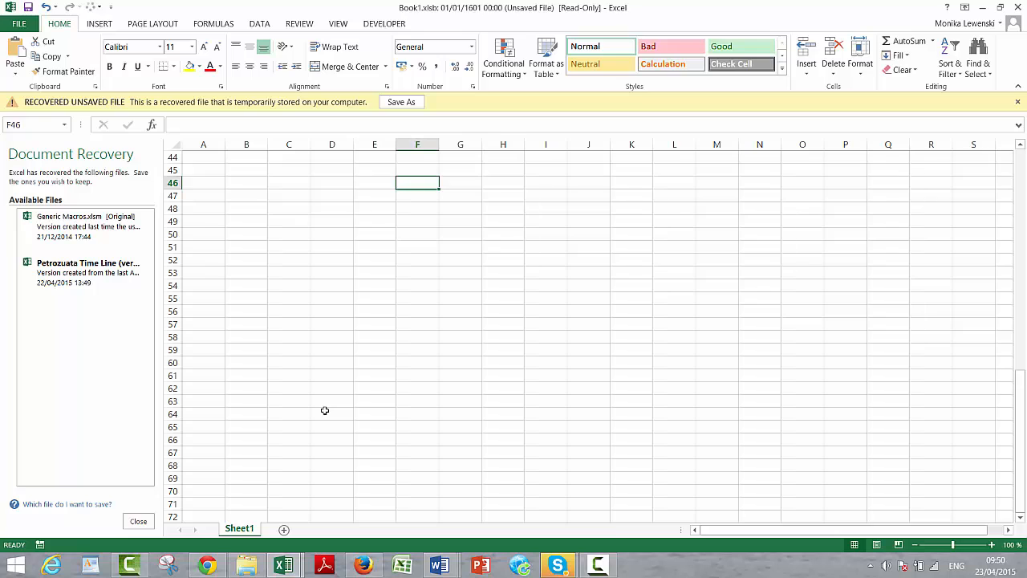
key(ctrl+F6)
key(ctrl+F6)
key(ctrl+F6)
key(ctrl+F6)
key(ctrl+F6)
key(ctrl+F6)
key(ctrl+F6)
key(ctrl+F6)
key(ctrl+F6)
key(ctrl+F6)
key(ctrl+F6)
key(ctrl+F6)
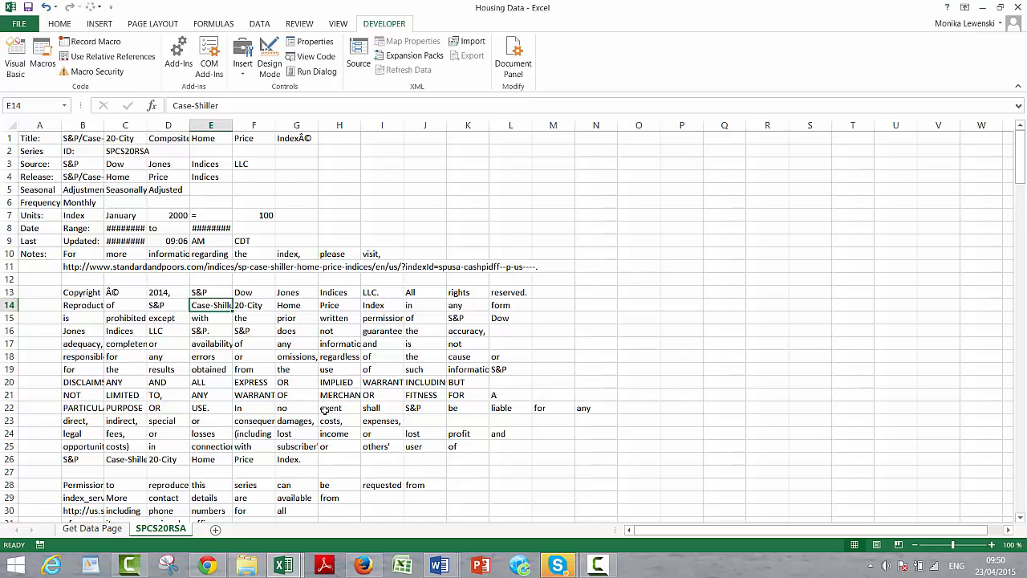
key(alt+e)
key(l)
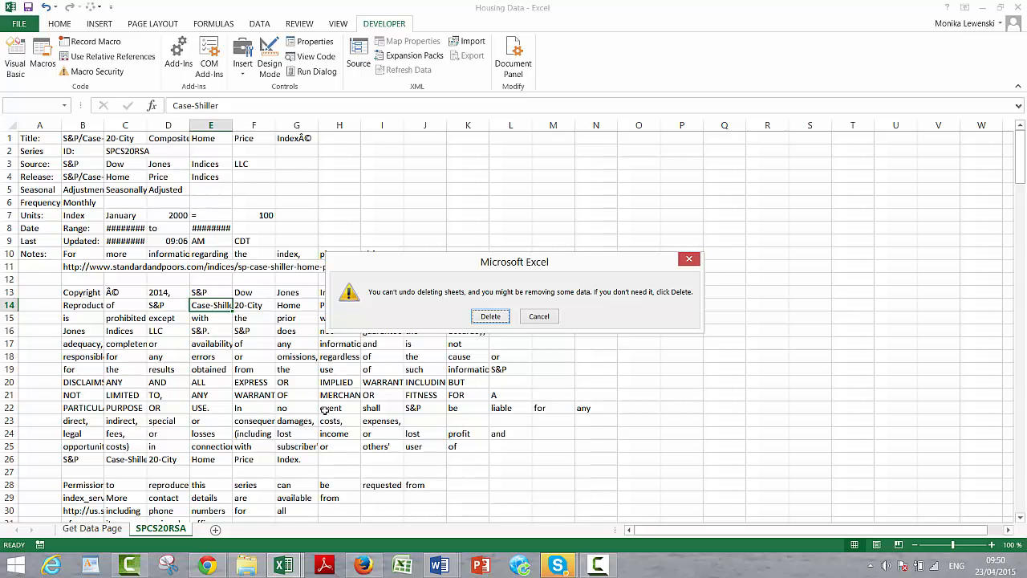
key(Return)
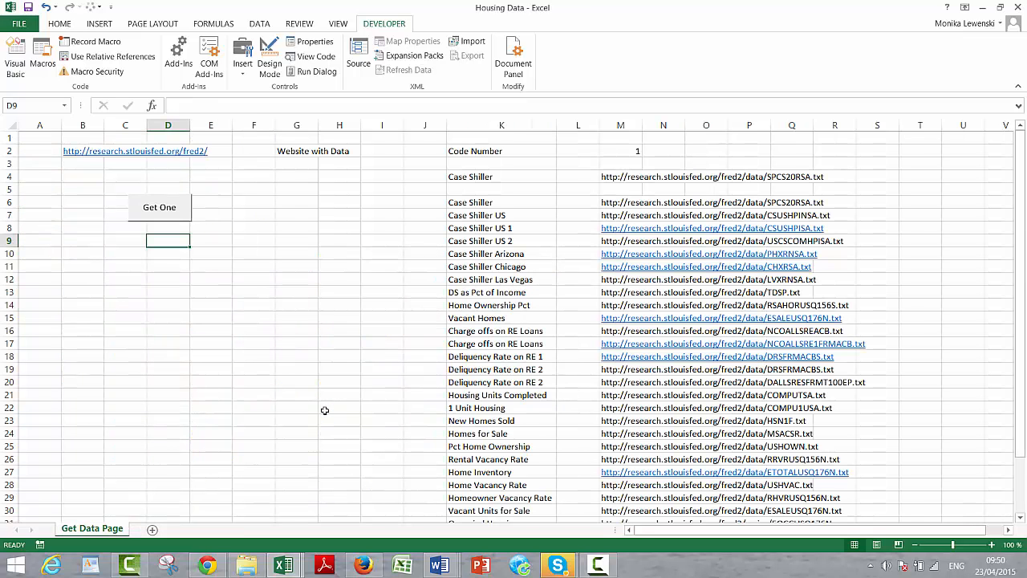
Run the GetData macro from the Get One button on the Get Data Page and dismiss the compile error.
click(139, 305)
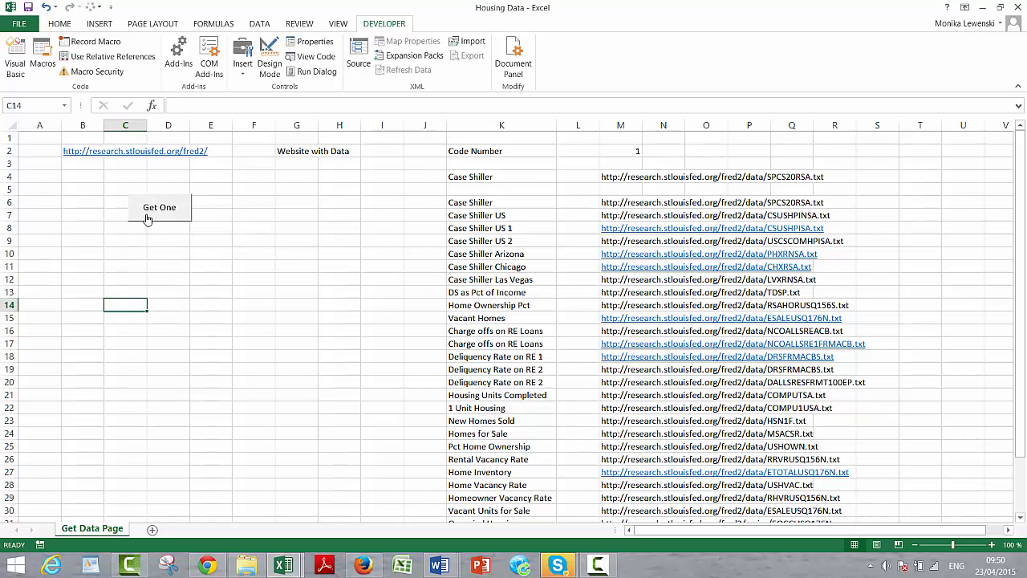
click(150, 215)
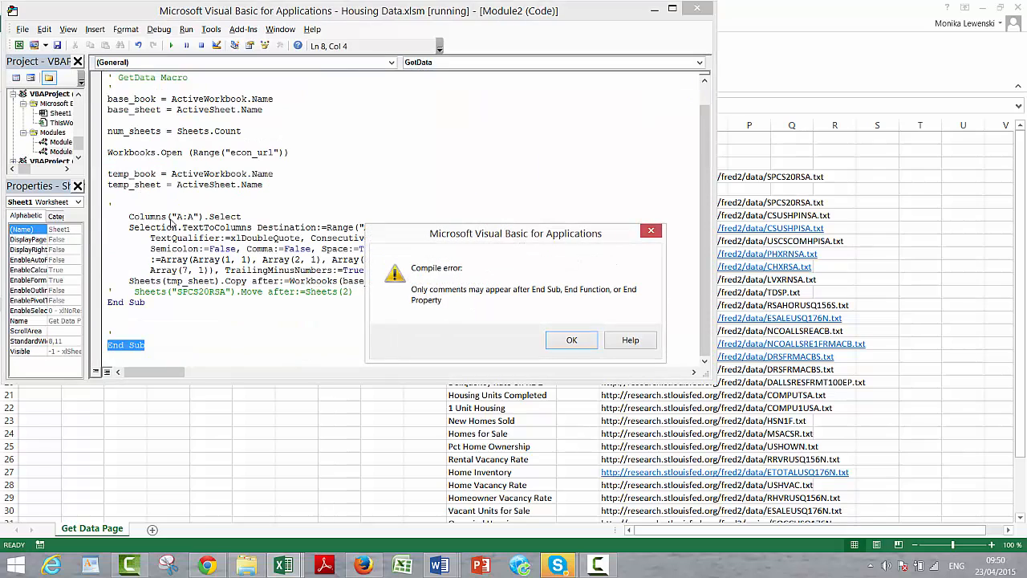
click(567, 340)
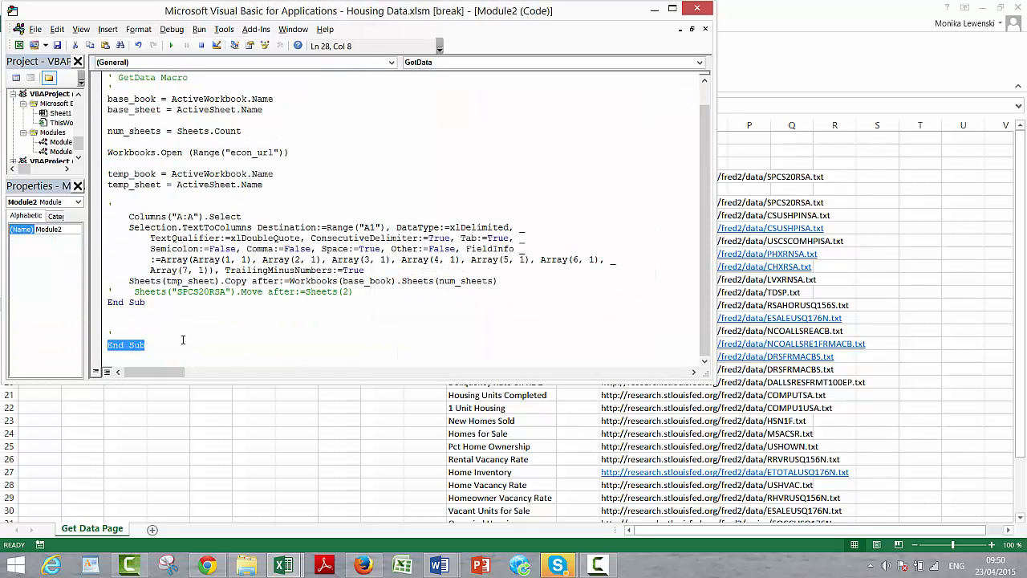
Delete the stray comment mark and duplicate End Sub below the GetData procedure.
key(BackSpace)
key(BackSpace)
key(BackSpace)
key(BackSpace)
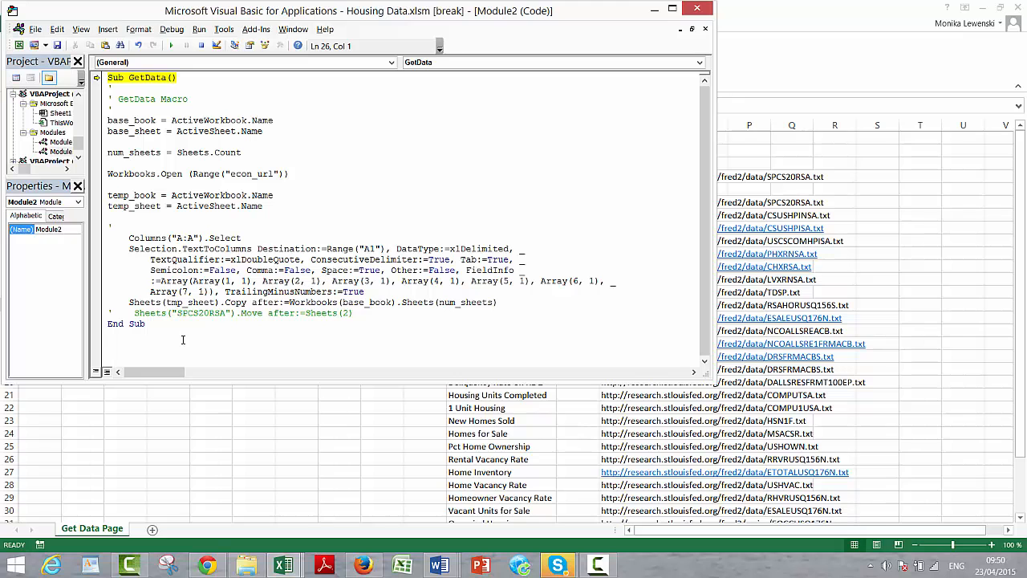
Resume running the GetData macro and debug the run-time error to reach the failing statement.
click(171, 45)
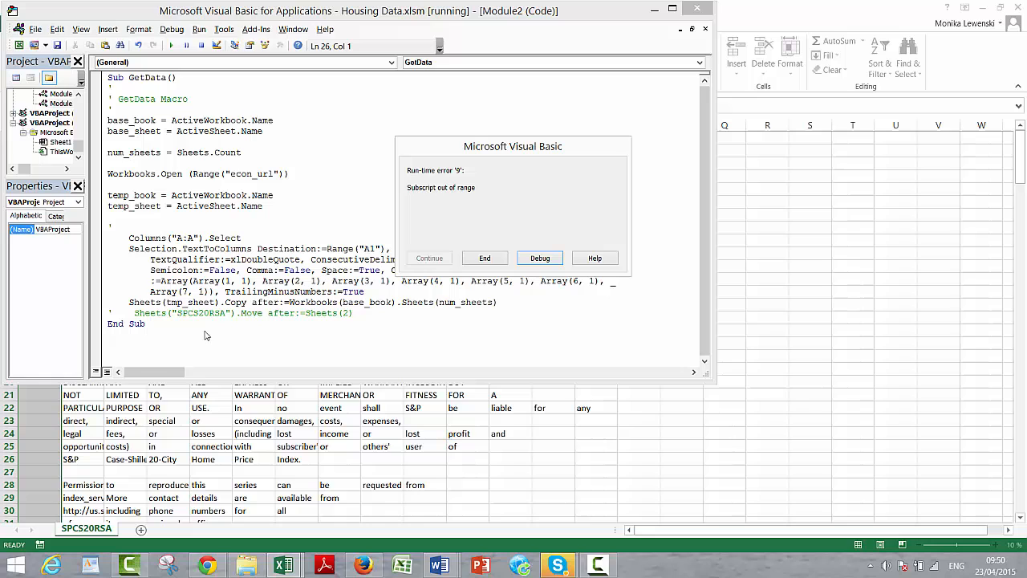
click(539, 257)
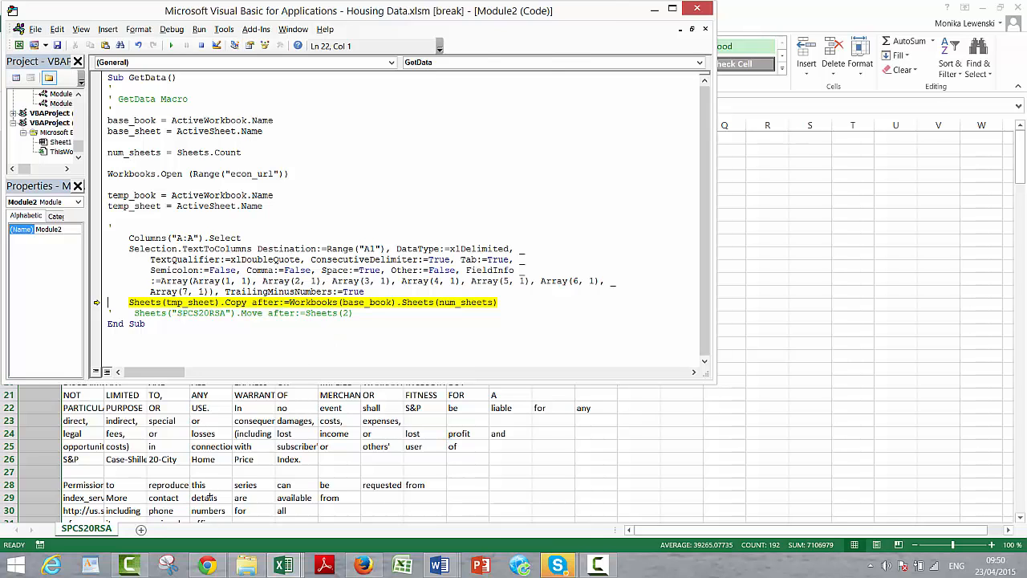
Look through the data rows of the opened SPCS20RSA workbook and widen column A enough to show the full dates.
click(210, 495)
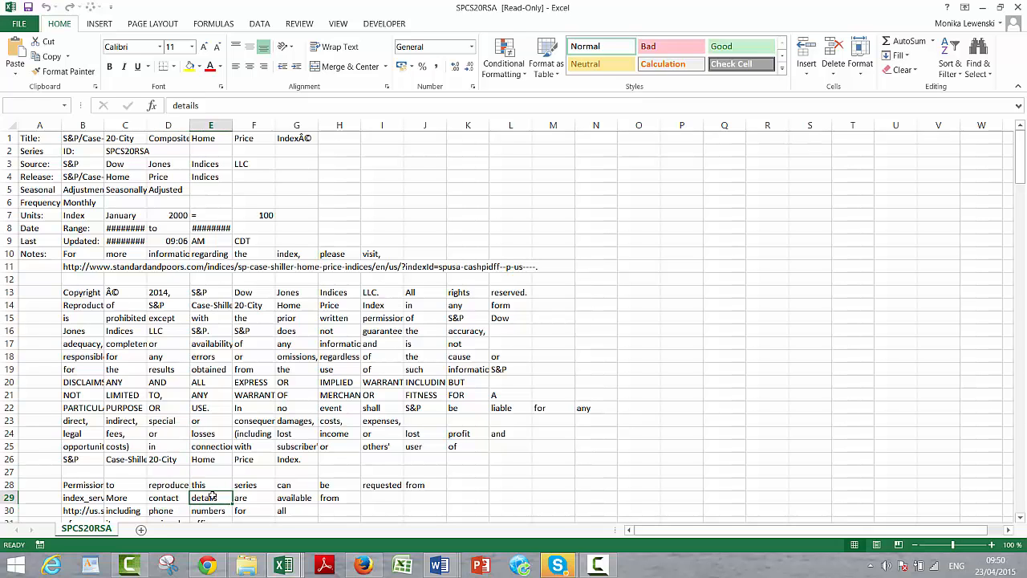
key(Page_Down)
key(Page_Down)
key(Page_Down)
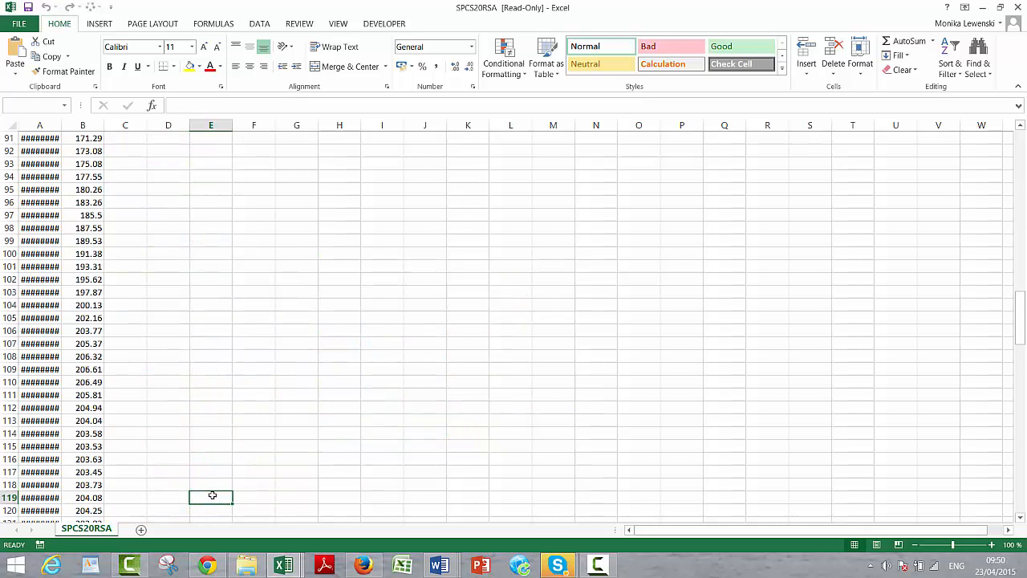
key(Page_Up)
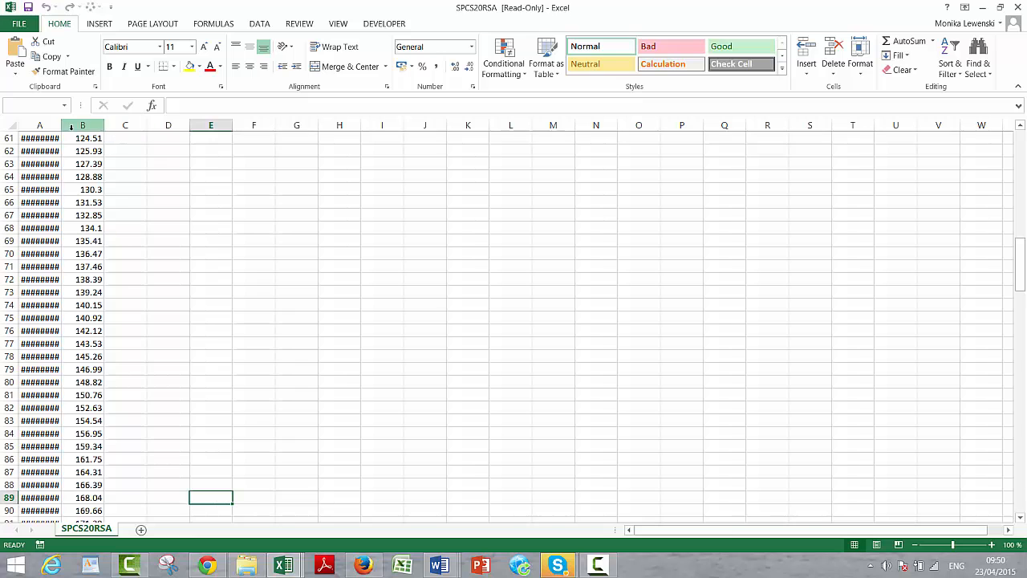
drag(57, 127, 107, 130)
key(Left)
key(Left)
key(Left)
key(Left)
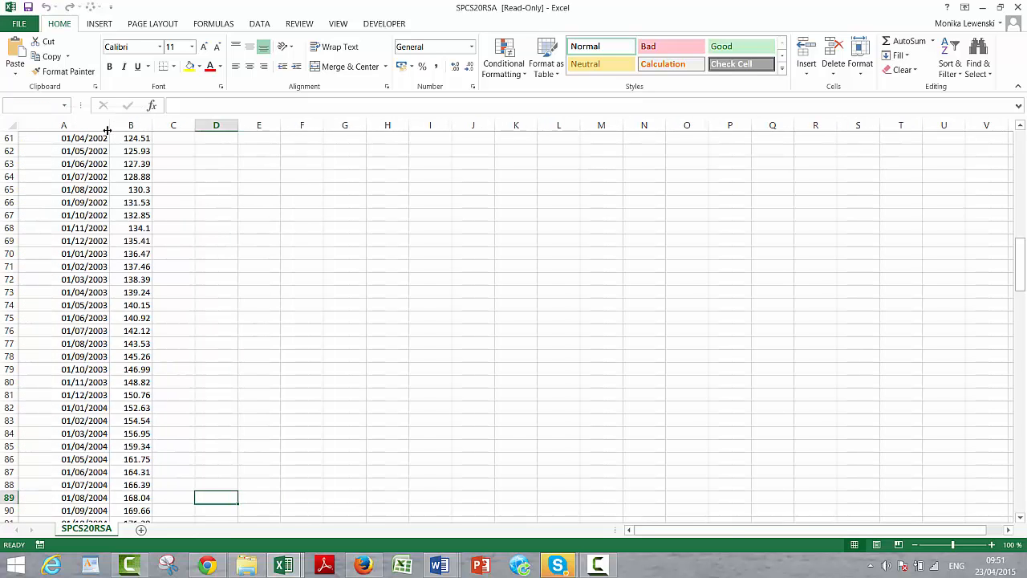
Look through the dates and values in the opened SPCS20RSA workbook down to the last data row.
key(Down)
key(Down)
key(Down)
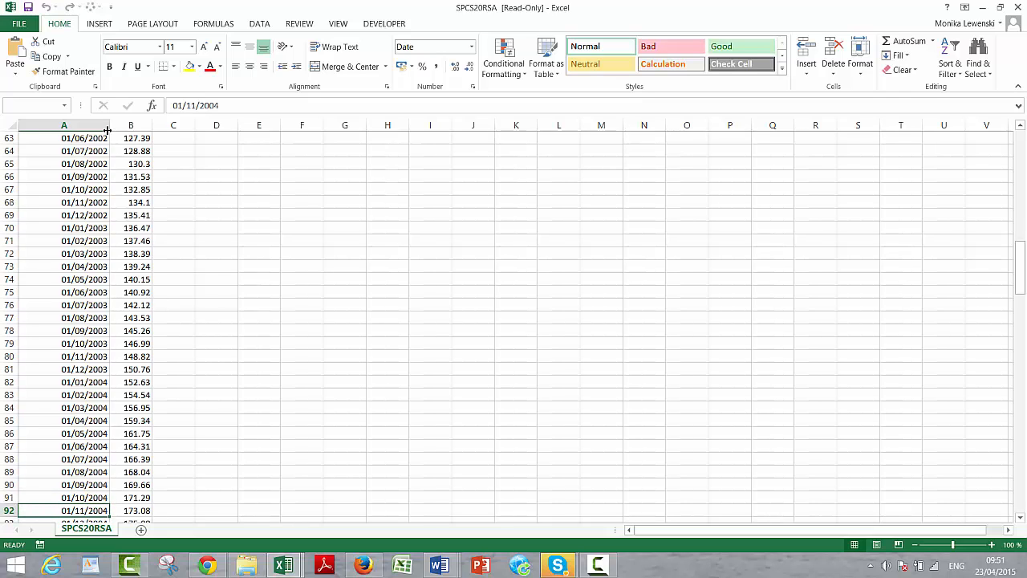
key(Down)
key(Down)
key(Down)
key(Down)
key(Down)
key(Down)
key(Down)
key(Down)
key(Down)
key(Down)
key(Down)
key(Down)
key(Down)
key(Down)
key(Down)
key(Down)
key(Down)
key(Down)
key(Down)
key(Down)
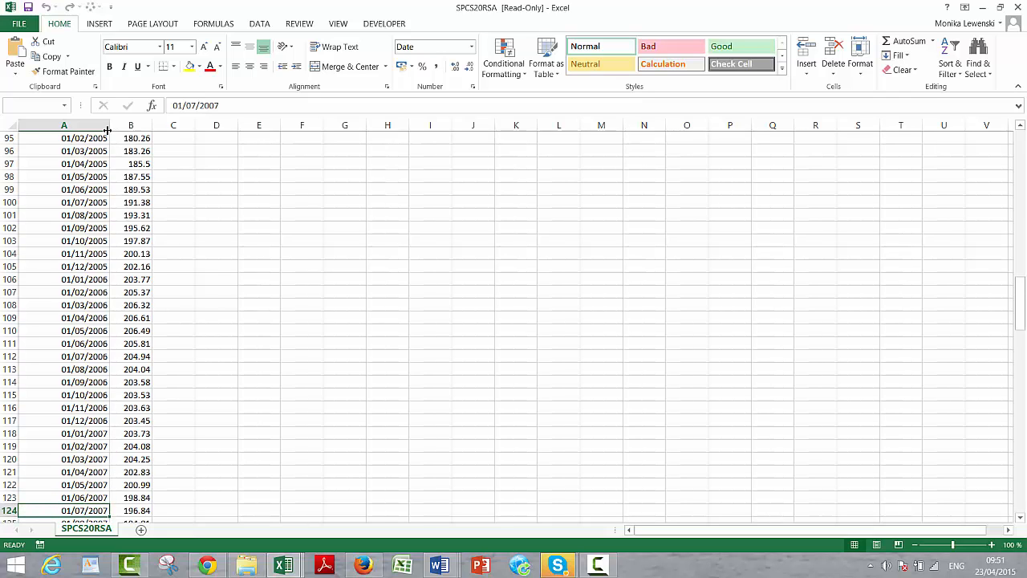
key(Down)
key(Down)
key(Down)
key(Down)
key(Down)
key(Down)
key(Down)
key(Down)
key(Down)
key(Down)
key(Down)
key(Down)
key(Down)
key(Down)
key(Down)
key(Down)
key(Down)
key(Down)
key(Down)
key(Down)
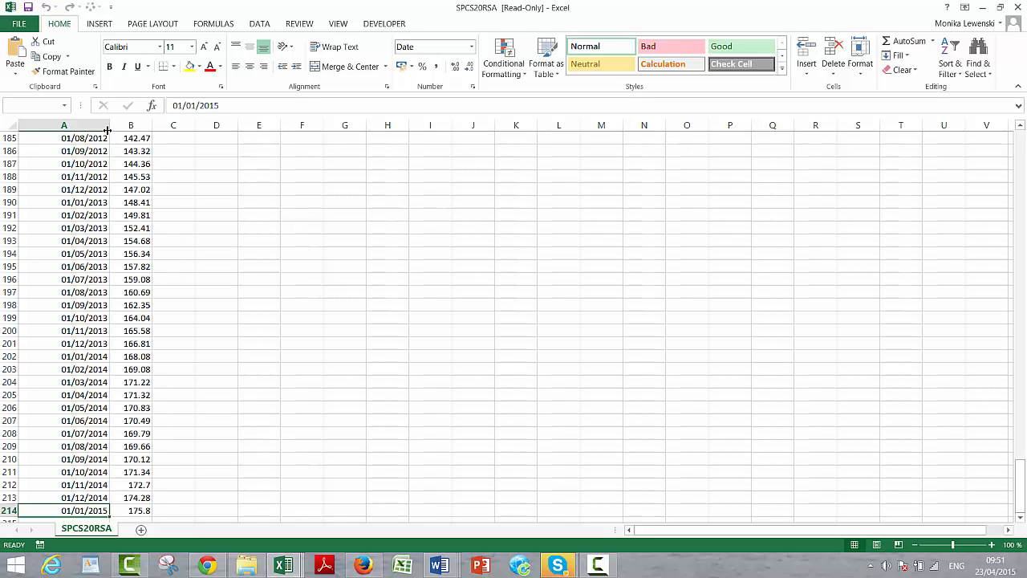
Try applying the day-month-year date format to column A of the opened SPCS20RSA workbook.
key(ctrl+shift+Up)
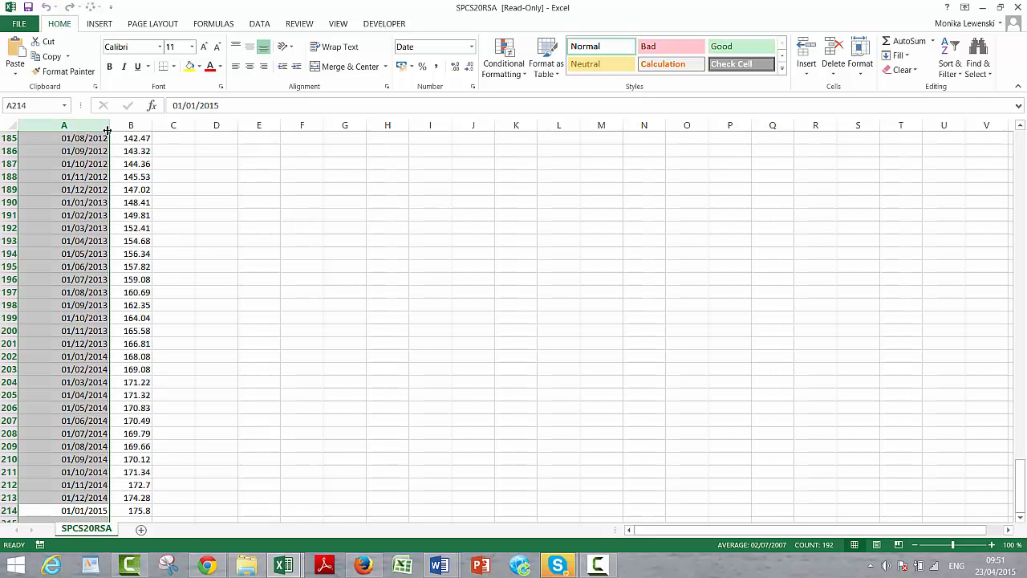
key(ctrl+shift+3)
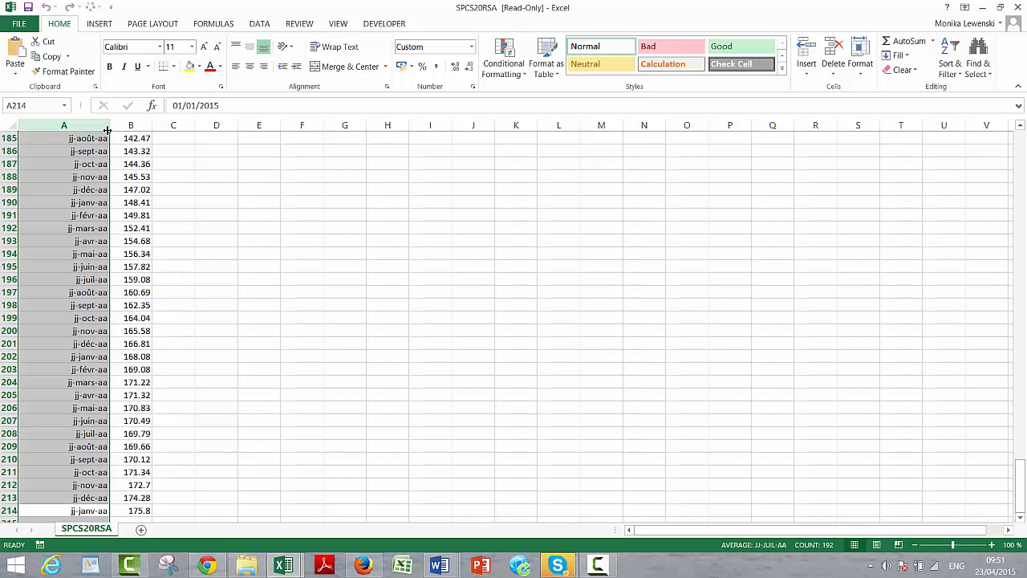
key(Up)
key(Up)
key(Up)
key(Up)
key(Up)
key(Up)
key(Up)
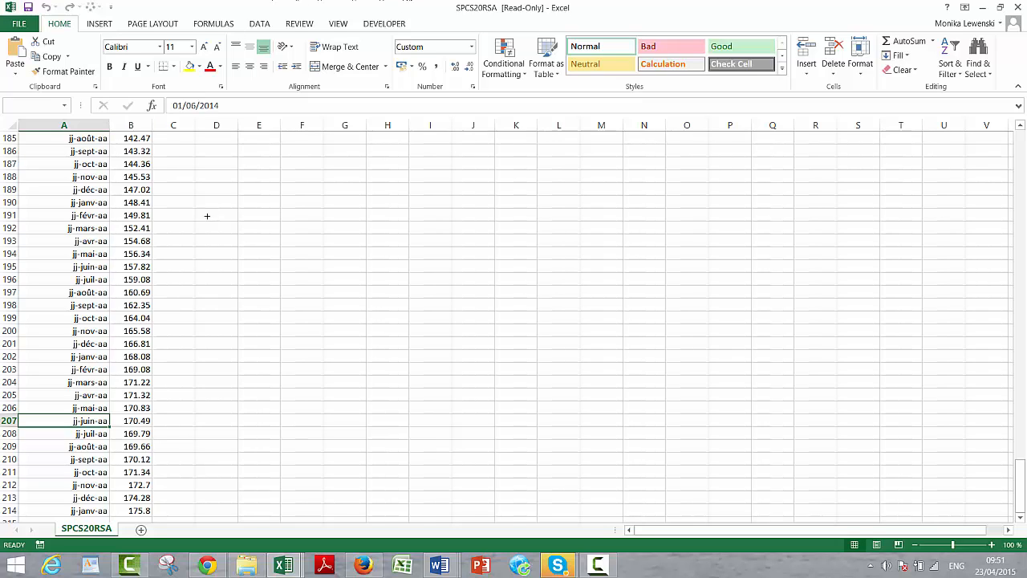
Close the SPCS20RSA workbook without saving its changes and bring up the GetData macro code in the Visual Basic editor.
click(1020, 8)
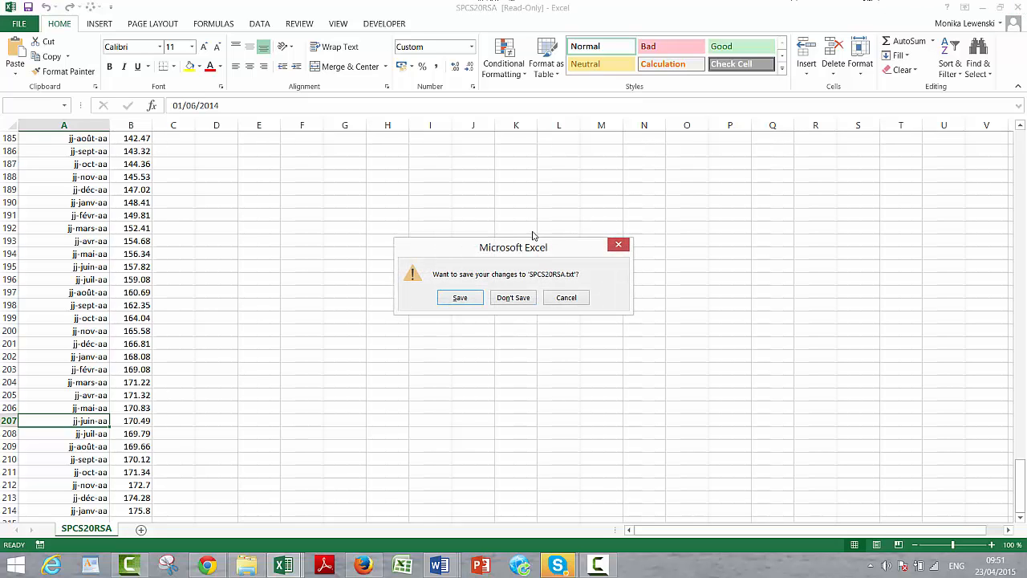
click(513, 297)
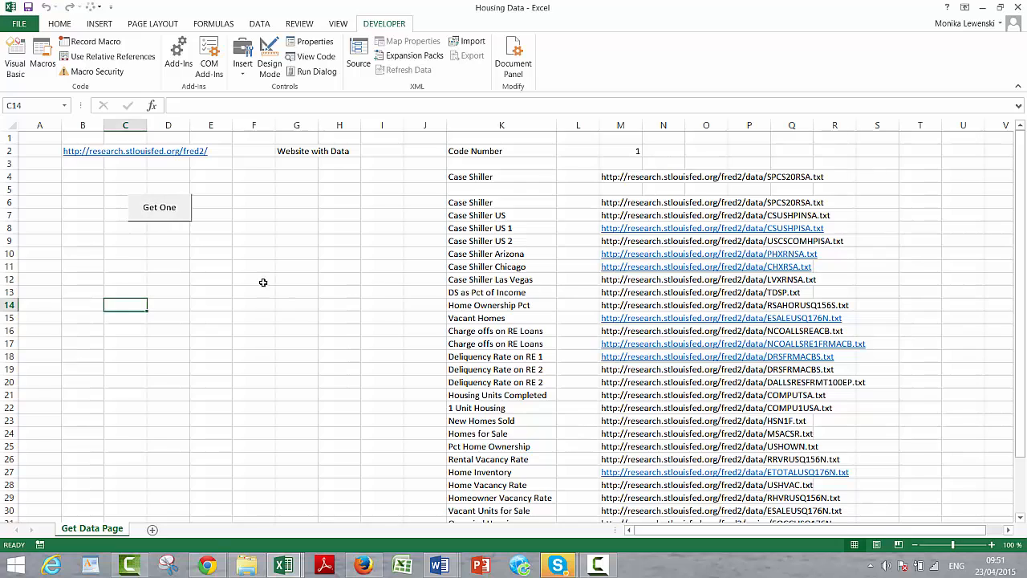
click(234, 332)
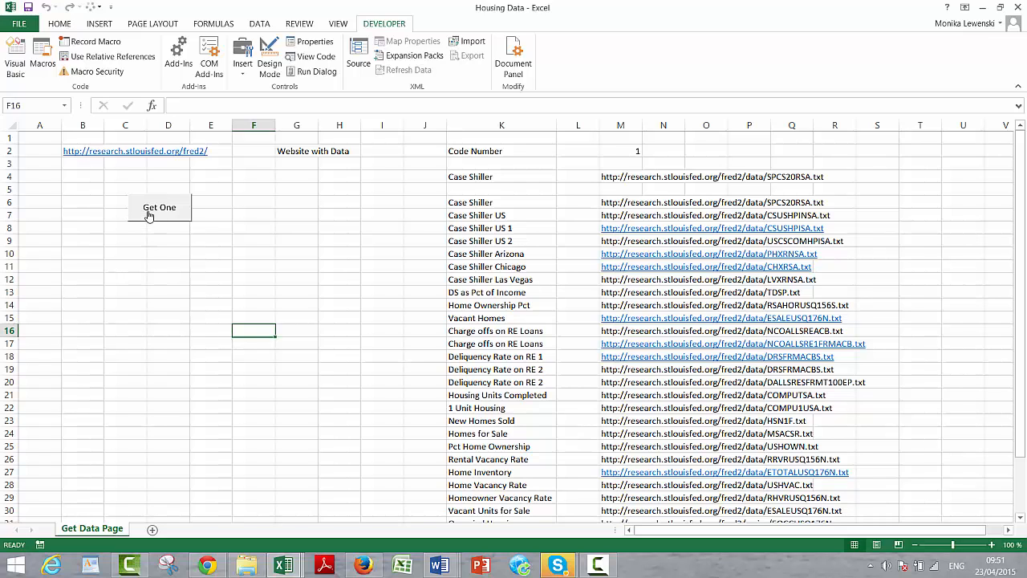
click(286, 566)
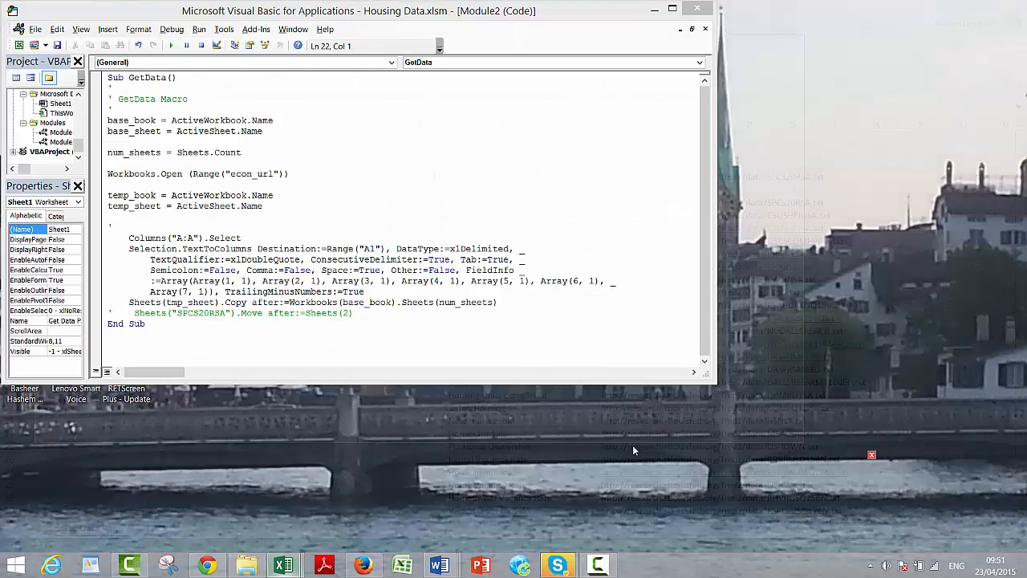
click(809, 492)
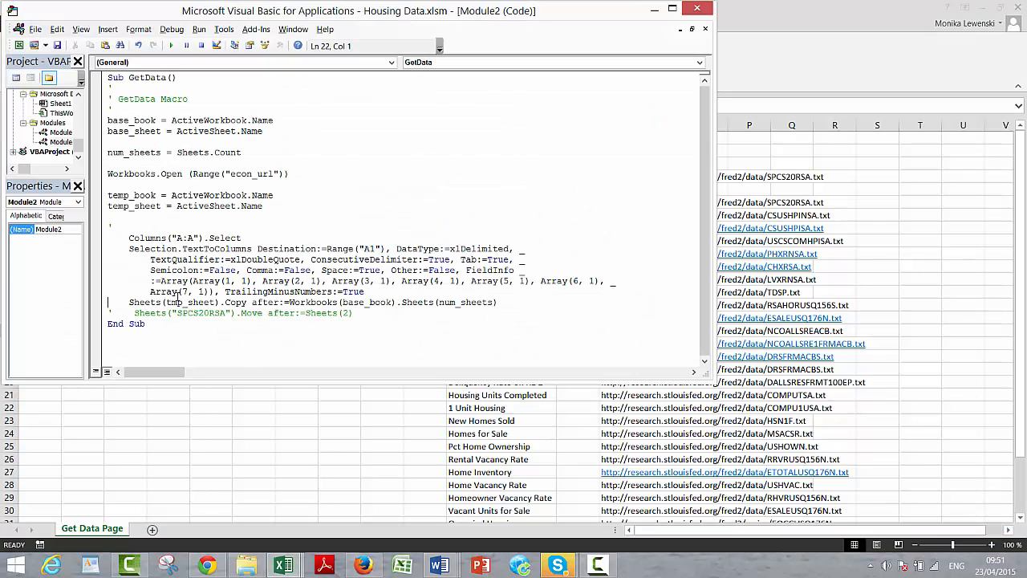
key(End)
text(-1)
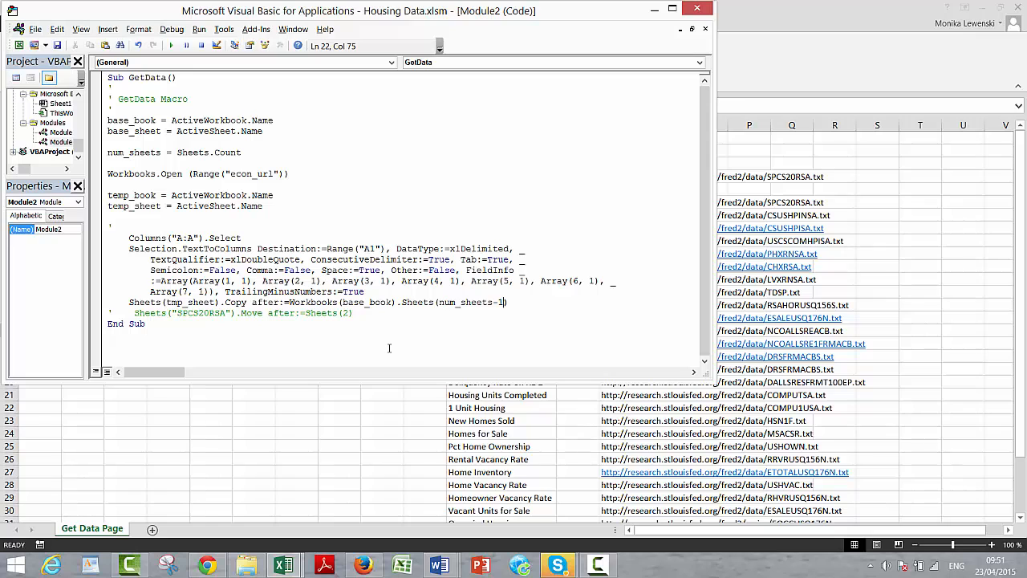
key(BackSpace)
key(BackSpace)
Correct the misspelled sheet variable in the Copy statement of GetData to temp_sheet.
key(Left)
key(Left)
key(Left)
key(Left)
key(Left)
key(Left)
key(Left)
key(Left)
key(Left)
key(Left)
key(Left)
key(Left)
key(Left)
key(Left)
key(Left)
key(Left)
key(Left)
key(Left)
key(Left)
key(Left)
key(Left)
key(Left)
key(Left)
key(Left)
key(Left)
key(Left)
key(Left)
key(Left)
key(Left)
text(e)
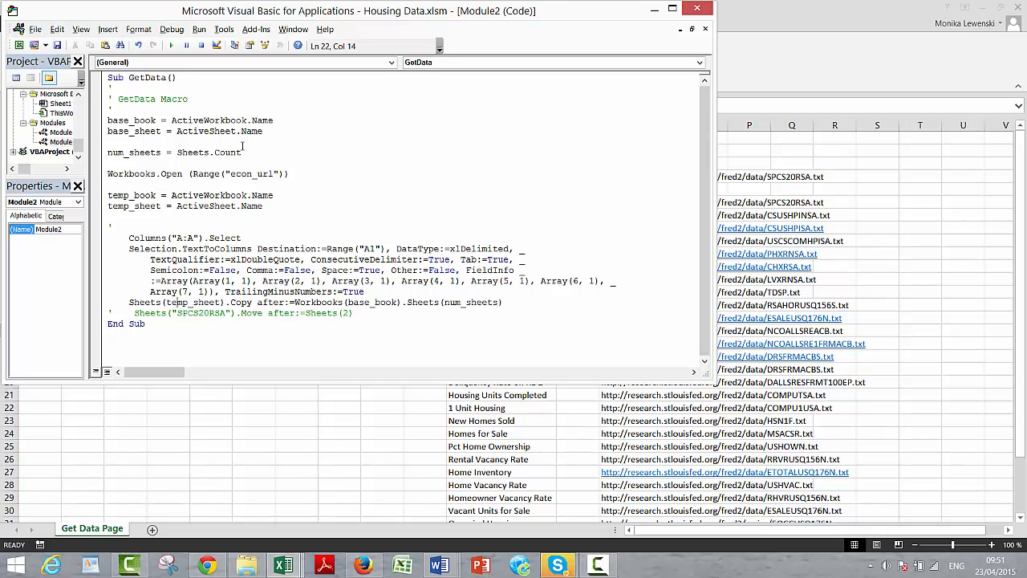
Run the corrected GetData macro from the Get One button on the Get Data Page.
click(233, 444)
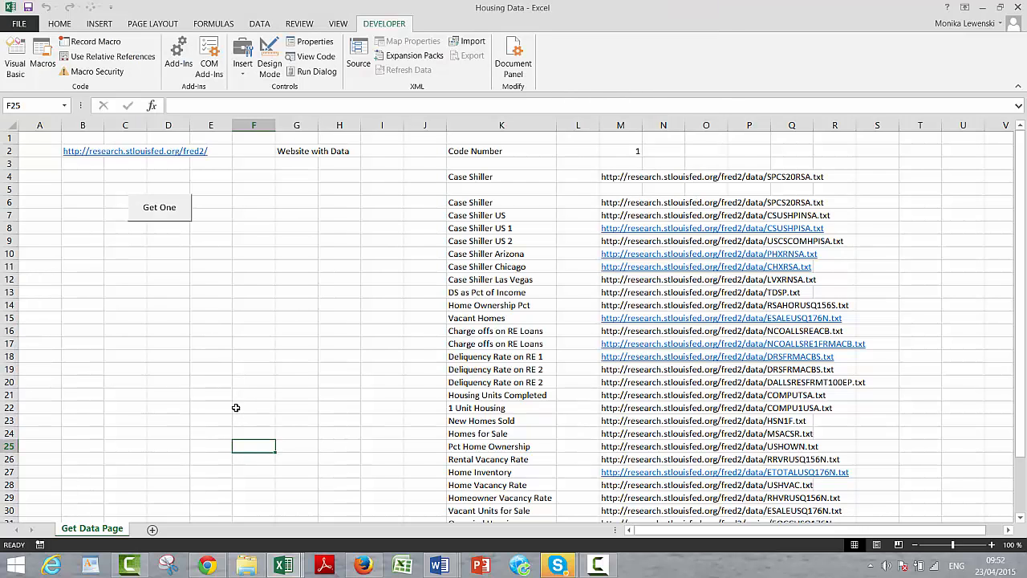
click(149, 215)
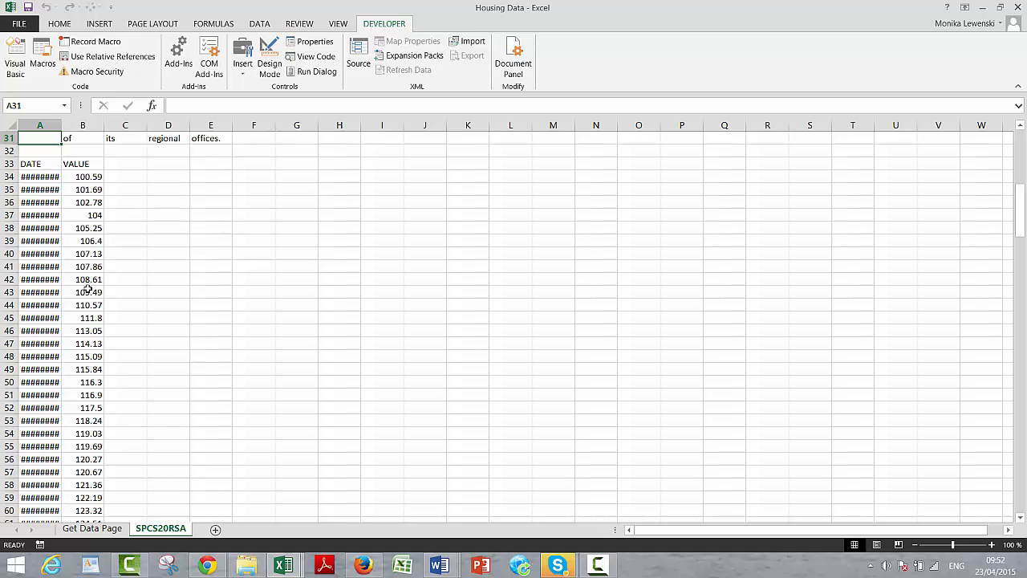
Apply the day-month-year date format to column A of the copied SPCS20RSA sheet in Housing Data.
click(46, 258)
click(44, 265)
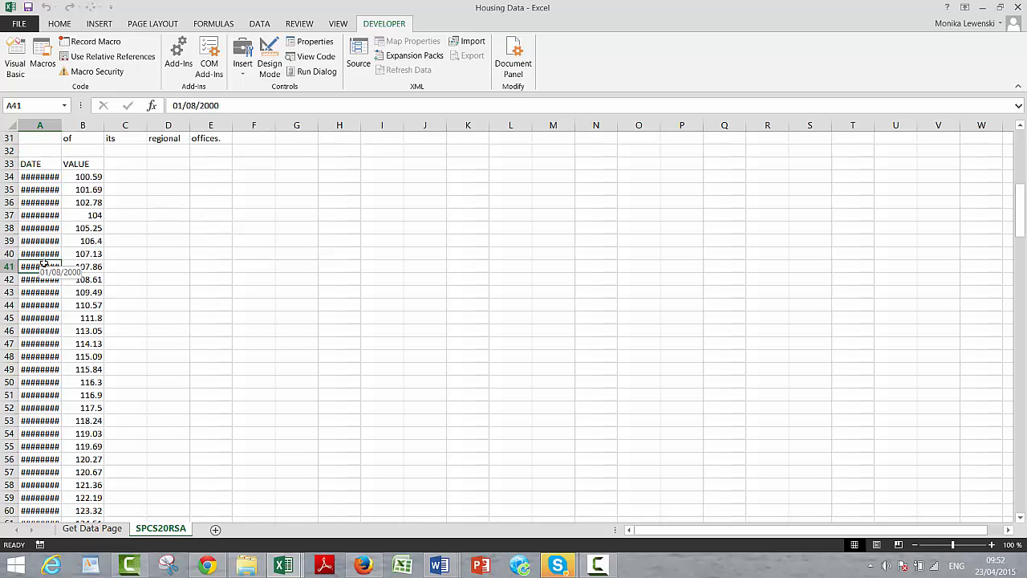
click(43, 124)
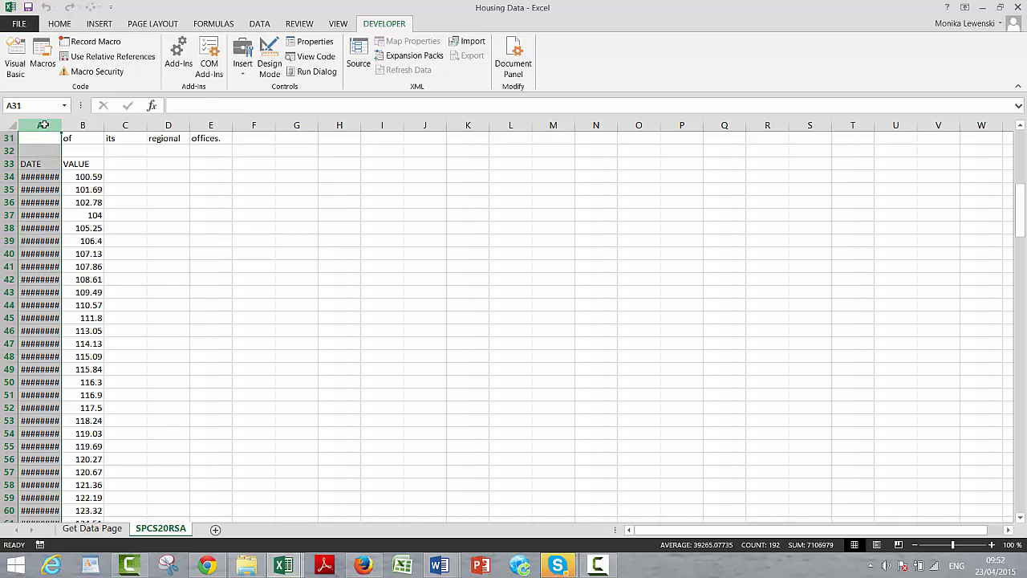
key(ctrl+shift+3)
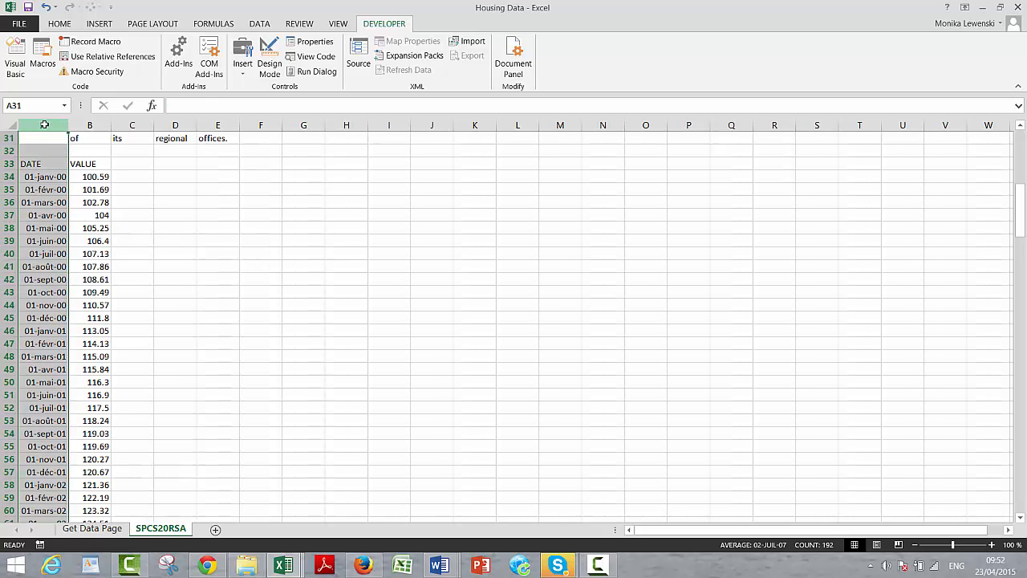
Examine the copied SPCS20RSA sheet from its header notes through the formatted dates and values.
key(Page_Down)
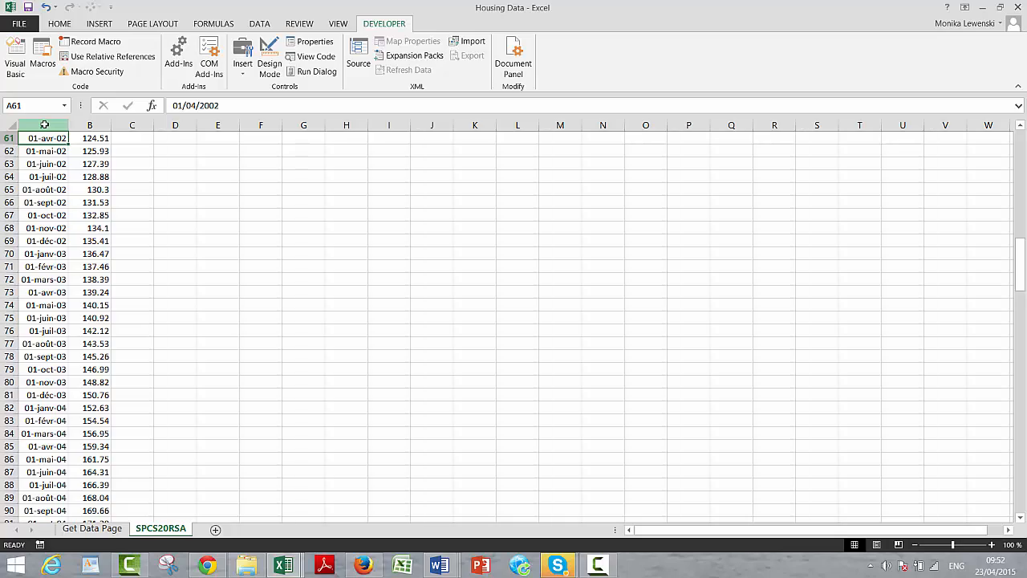
key(Page_Down)
key(Page_Down)
key(Page_Down)
key(Page_Down)
key(Page_Down)
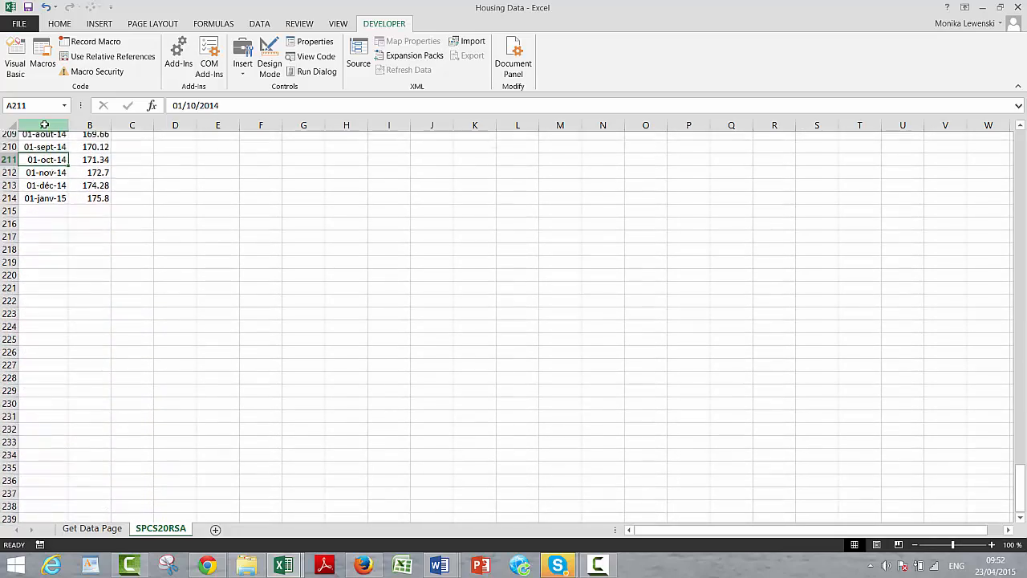
key(Page_Up)
key(Page_Up)
key(Page_Up)
key(Page_Up)
key(Page_Up)
key(Page_Up)
key(Page_Up)
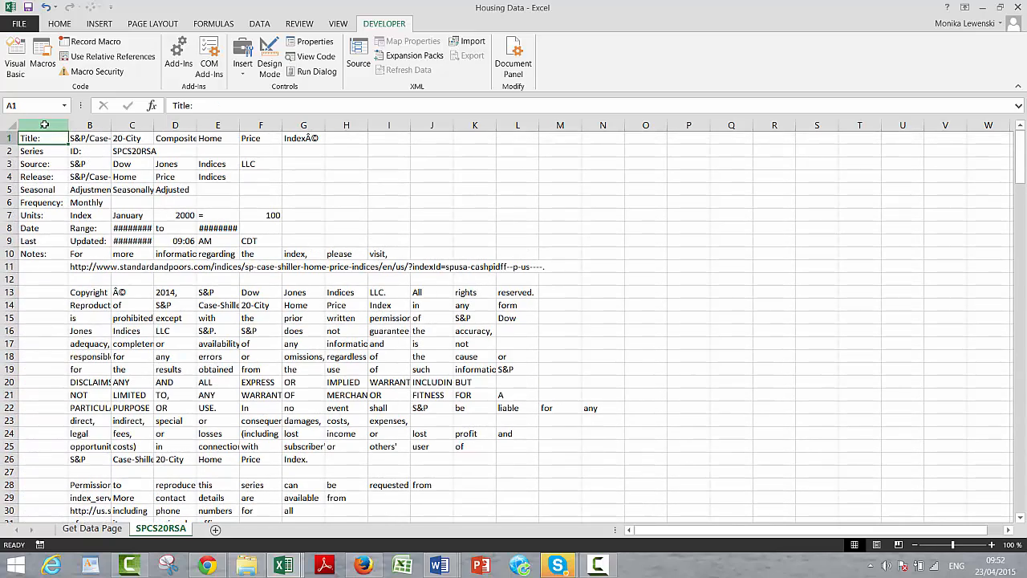
key(Page_Down)
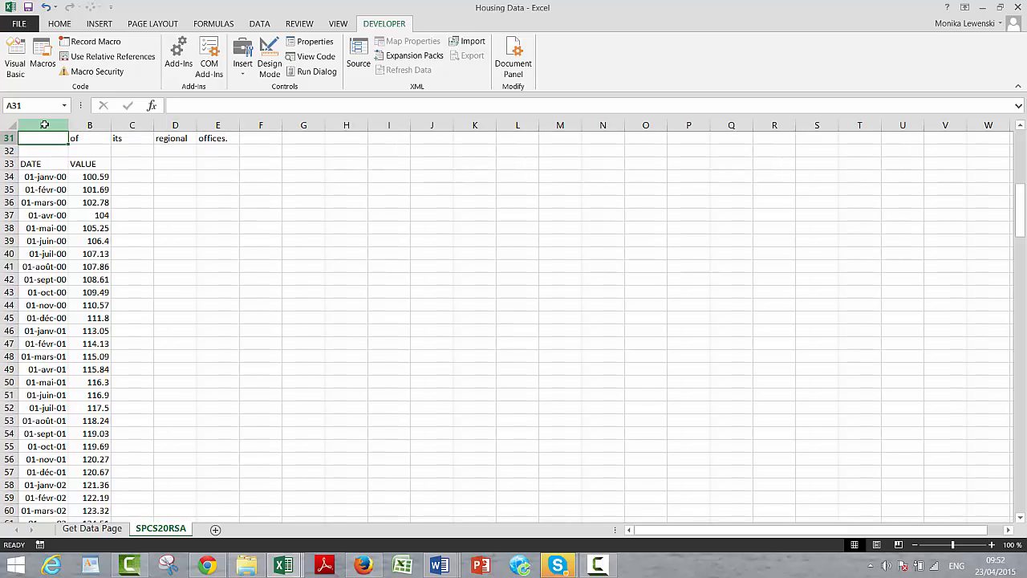
key(Down)
key(Down)
key(Down)
key(Down)
key(Down)
key(Down)
key(Down)
key(Down)
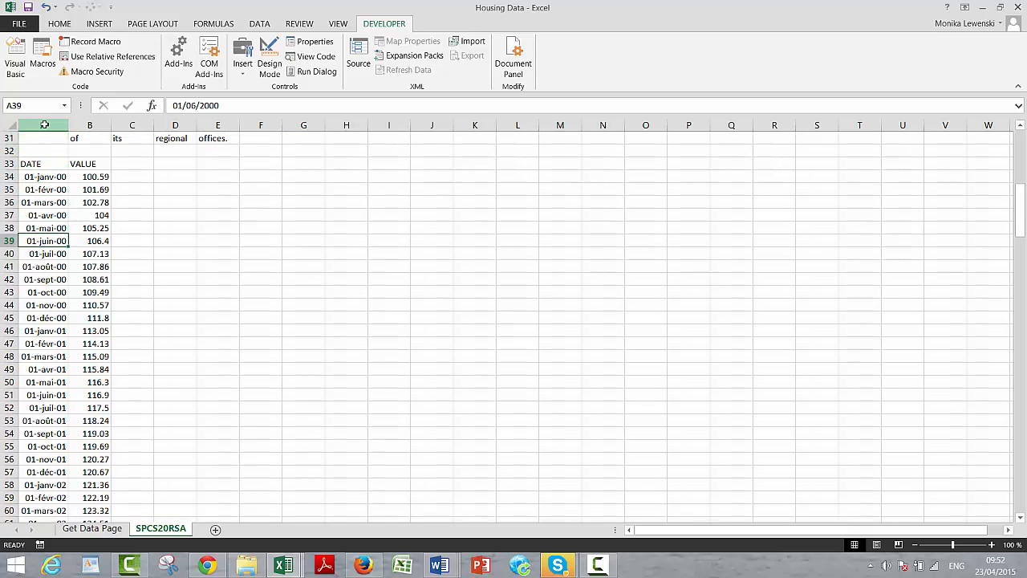
key(Down)
key(Page_Down)
key(Page_Down)
key(Page_Down)
key(Page_Down)
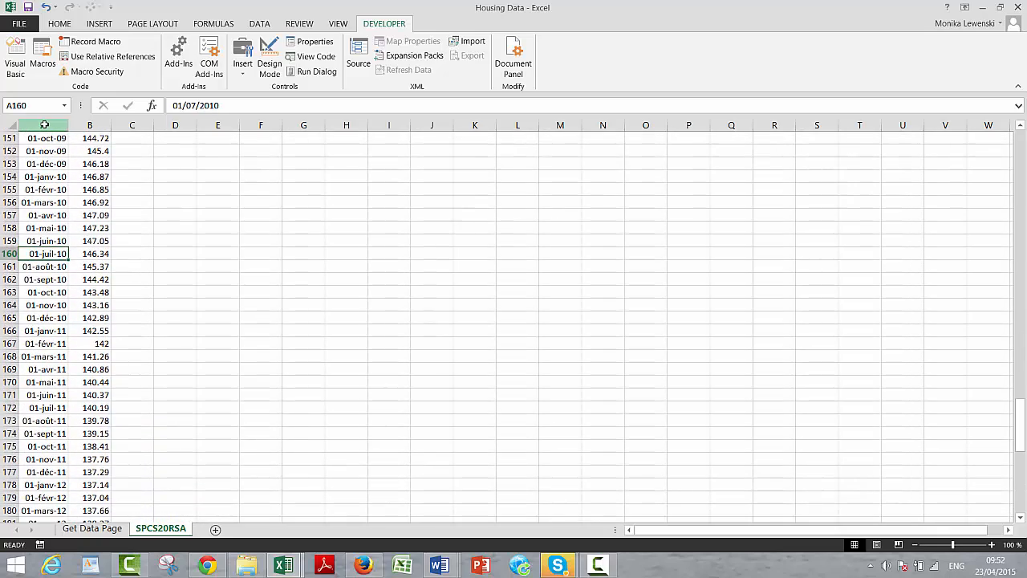
key(Page_Up)
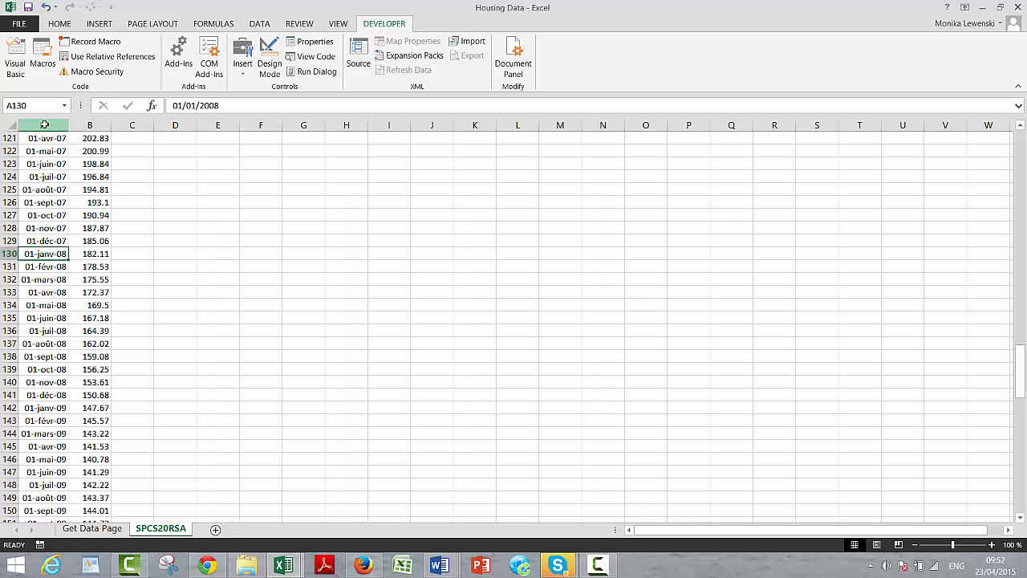
key(Page_Up)
key(Page_Up)
key(Page_Up)
key(Page_Up)
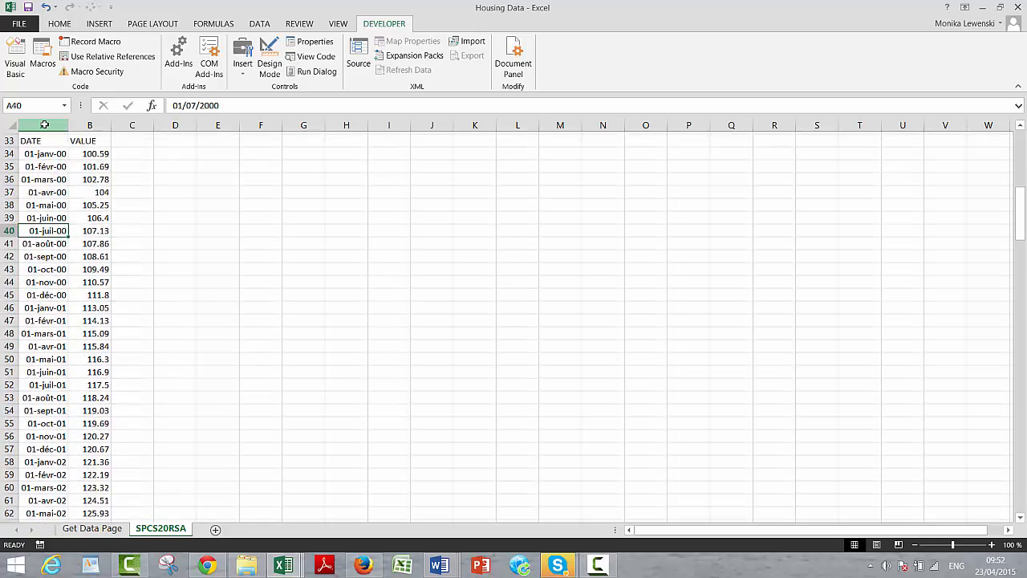
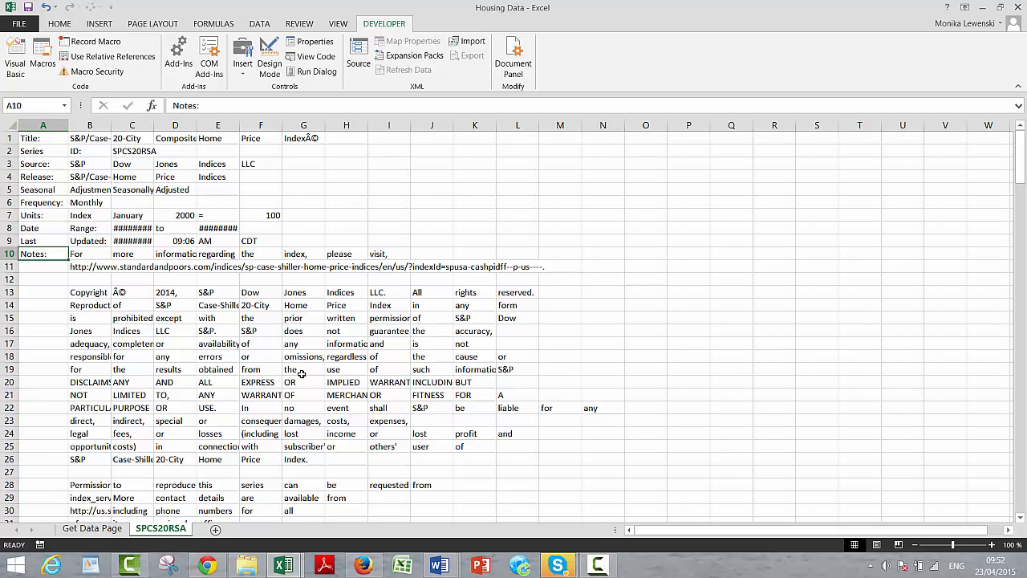
Return to the Get Data Page and open the code of the macro assigned to the Get One button.
click(81, 532)
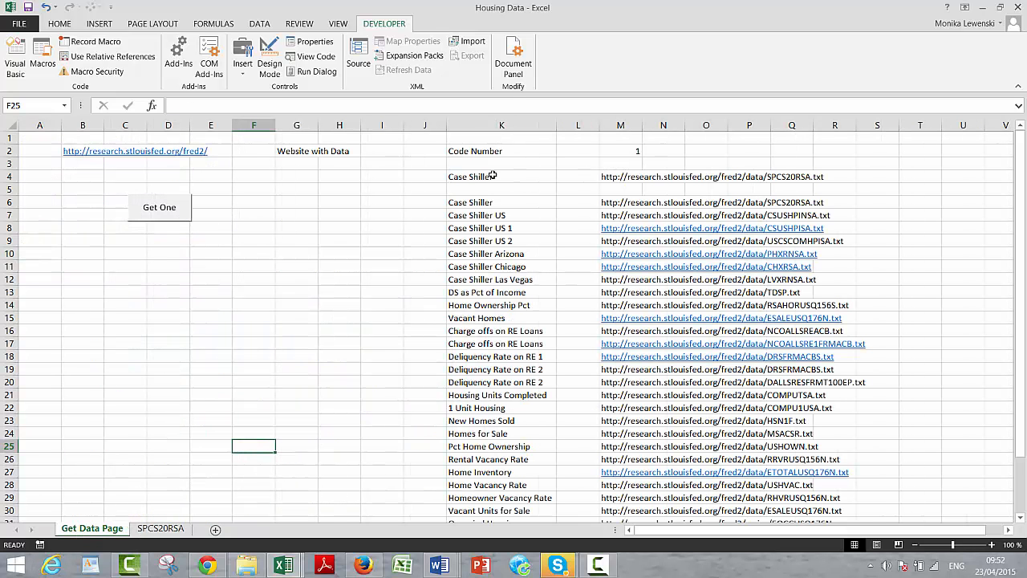
click(250, 281)
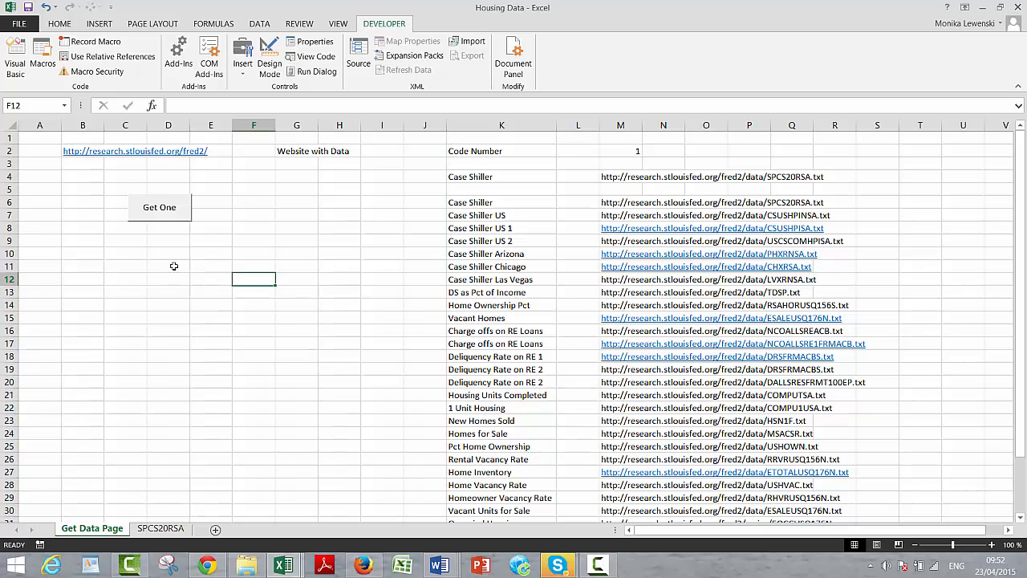
right_click(167, 210)
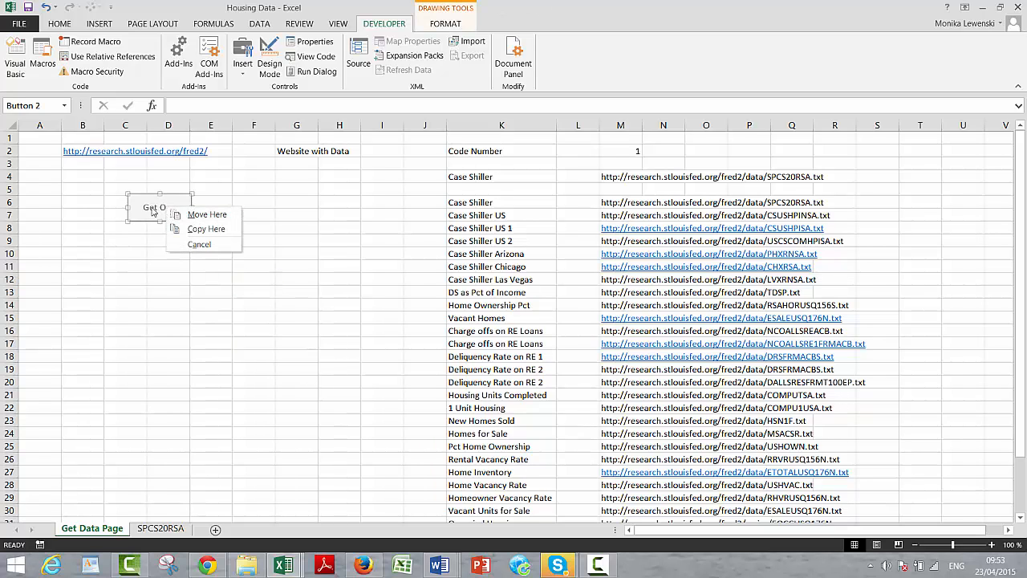
key(Escape)
right_click(154, 210)
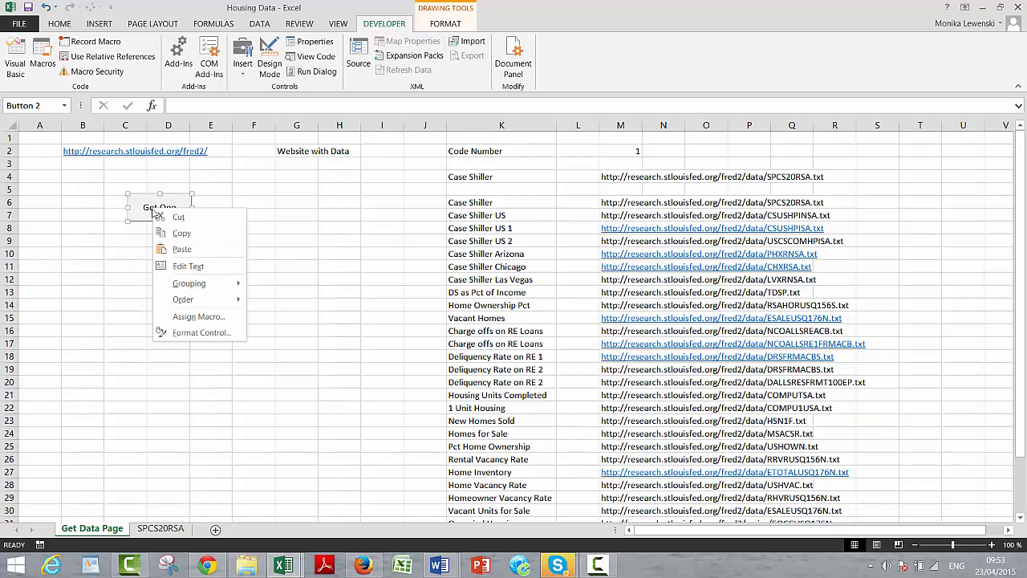
click(178, 317)
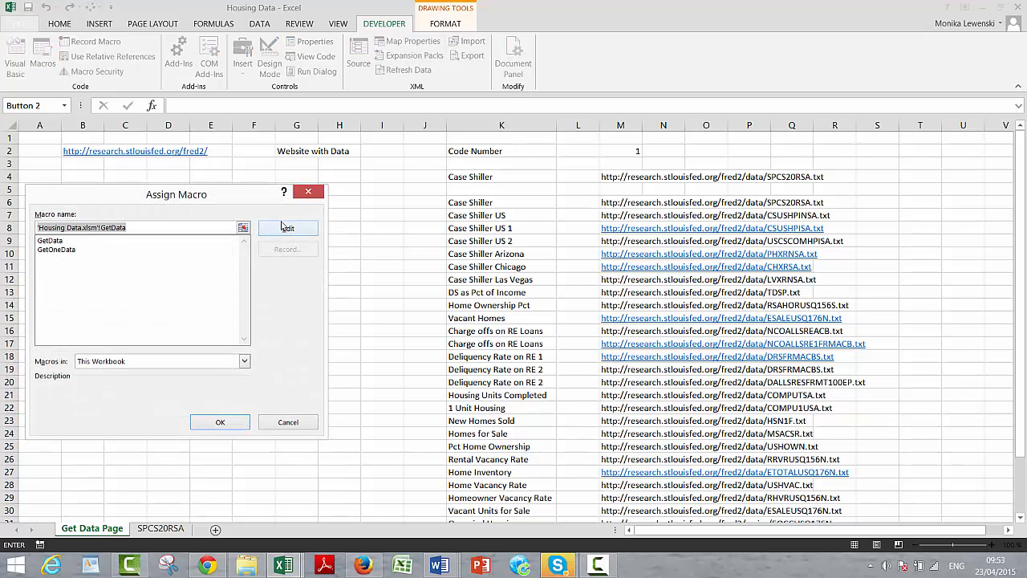
click(287, 229)
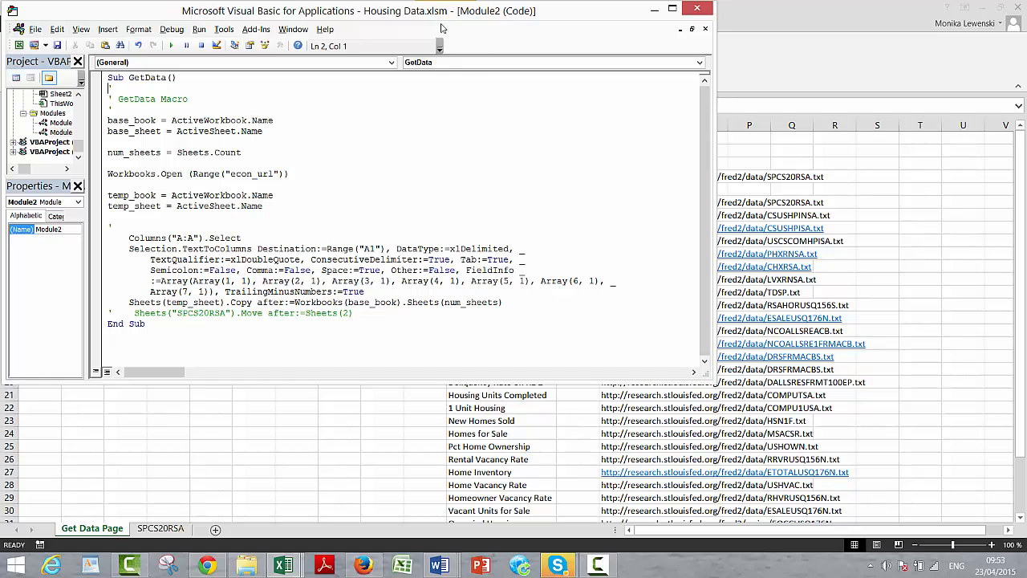
Go back to the Get Data Page and check the series_name cell K4 and its INDEX formula.
click(759, 160)
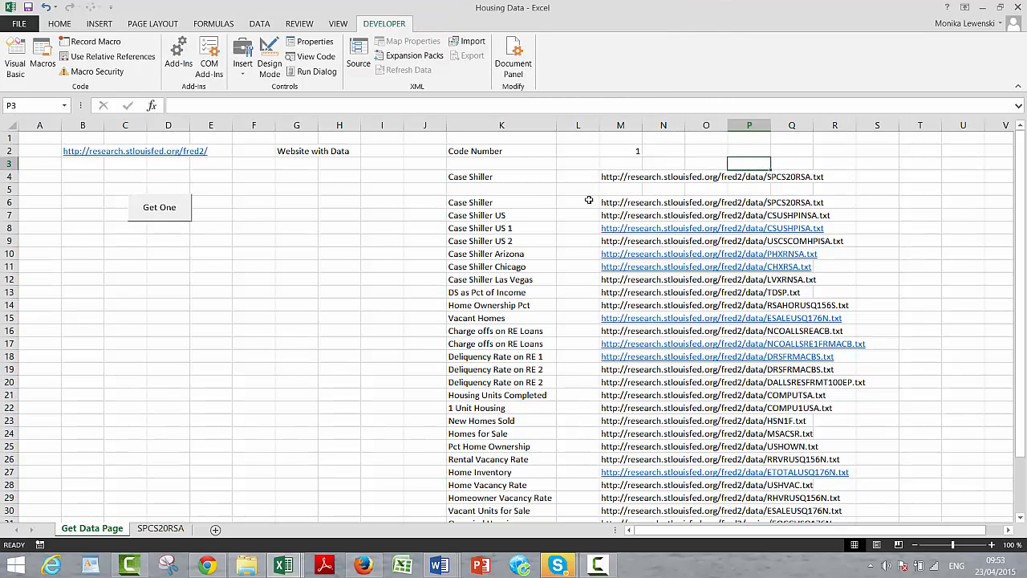
click(498, 176)
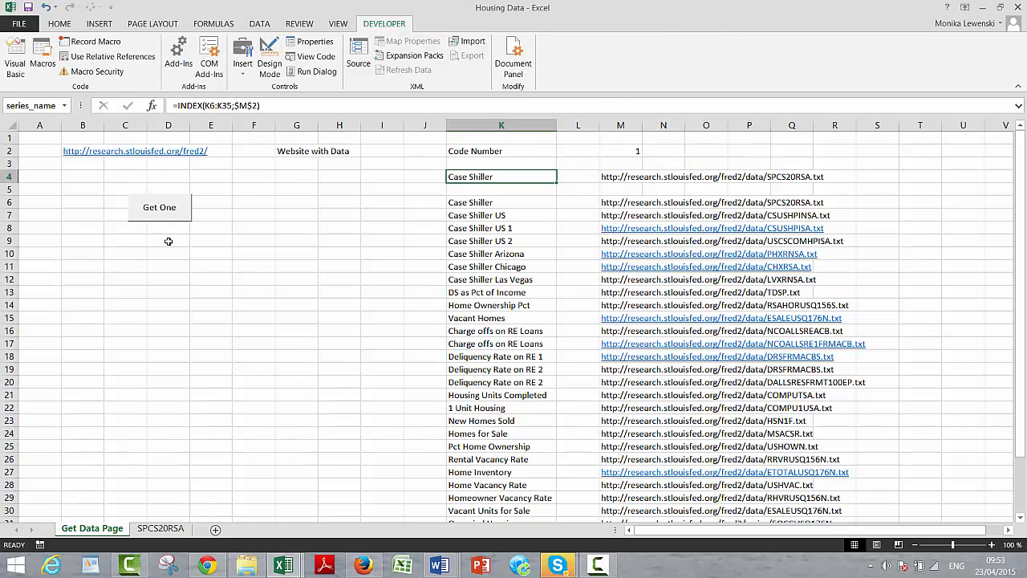
Switch to the GetData code in the Visual Basic editor and add blank lines just above End Sub.
click(283, 566)
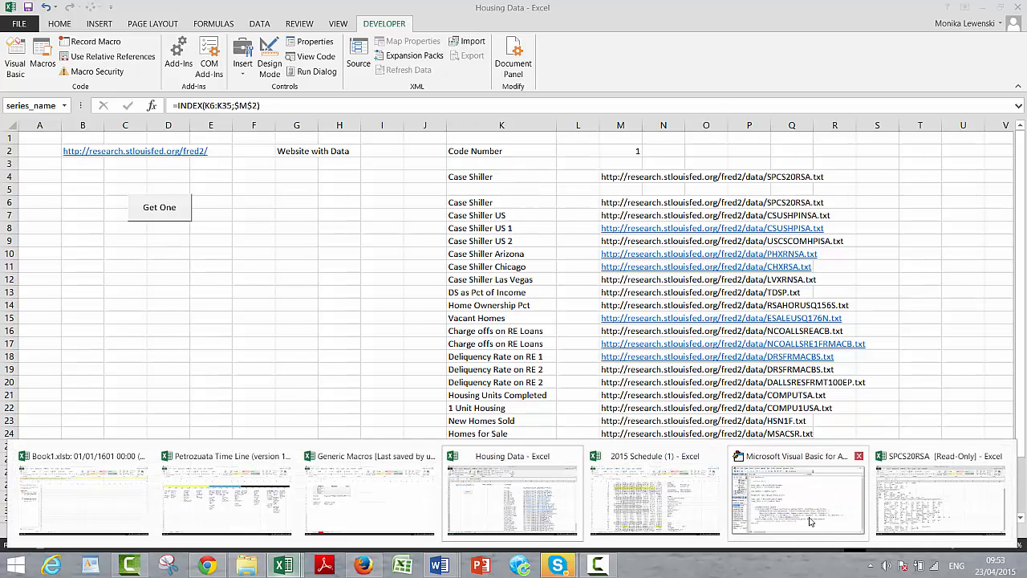
click(747, 487)
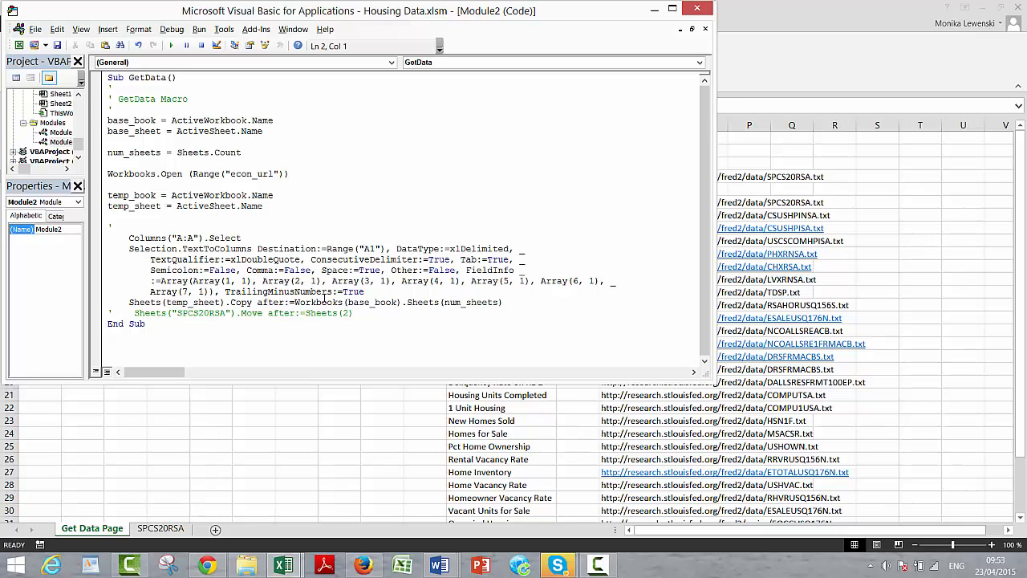
key(Down)
key(Down)
key(Down)
key(Down)
key(Down)
key(Down)
key(Down)
key(Down)
key(Down)
key(Down)
key(Down)
key(Down)
key(Down)
key(Down)
key(Down)
key(Down)
key(Down)
key(Down)
key(Down)
key(Return)
key(Return)
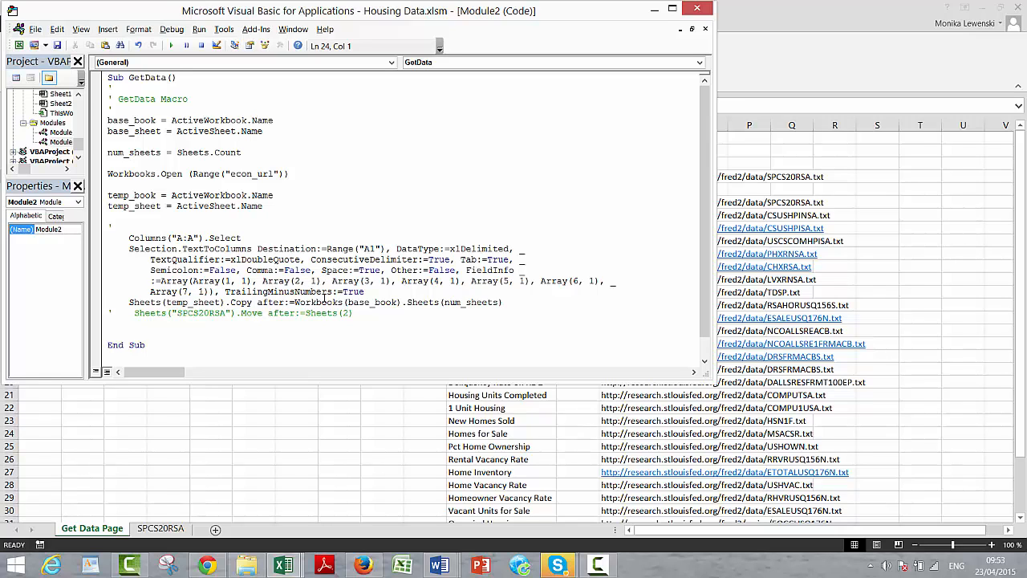
key(Return)
Write a statement after the commented Move line that sets the active sheet's name to Range("series_name").
text(act)
key(BackSpace)
key(BackSpace)
key(BackSpace)
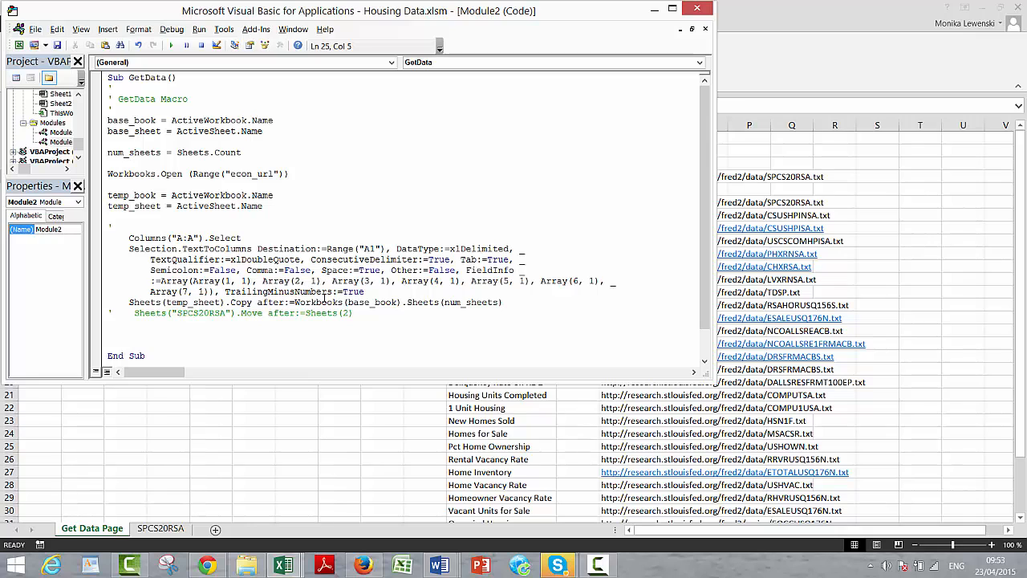
text(activehseet.ane)
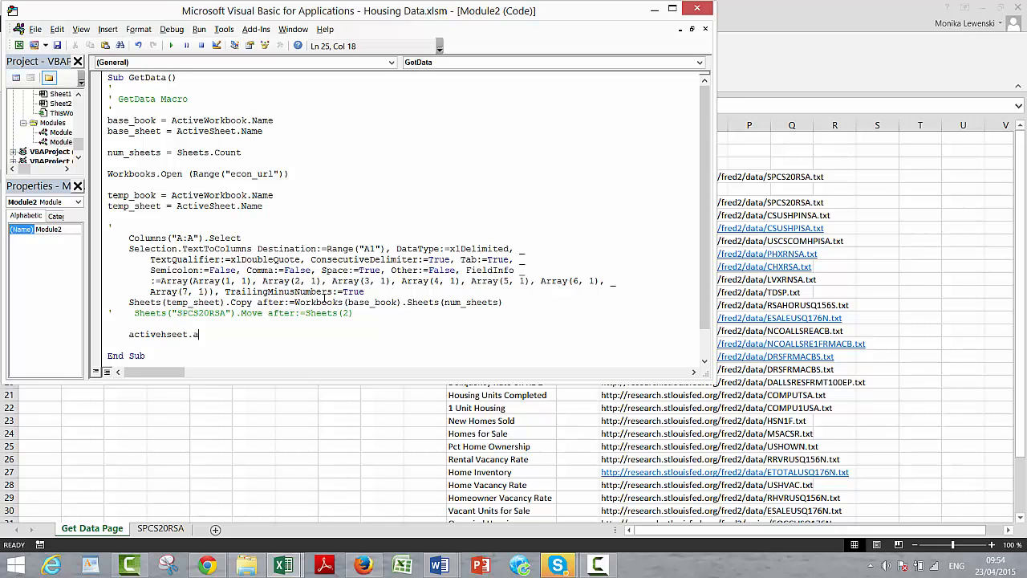
key(BackSpace)
key(BackSpace)
key(BackSpace)
text(name = range()
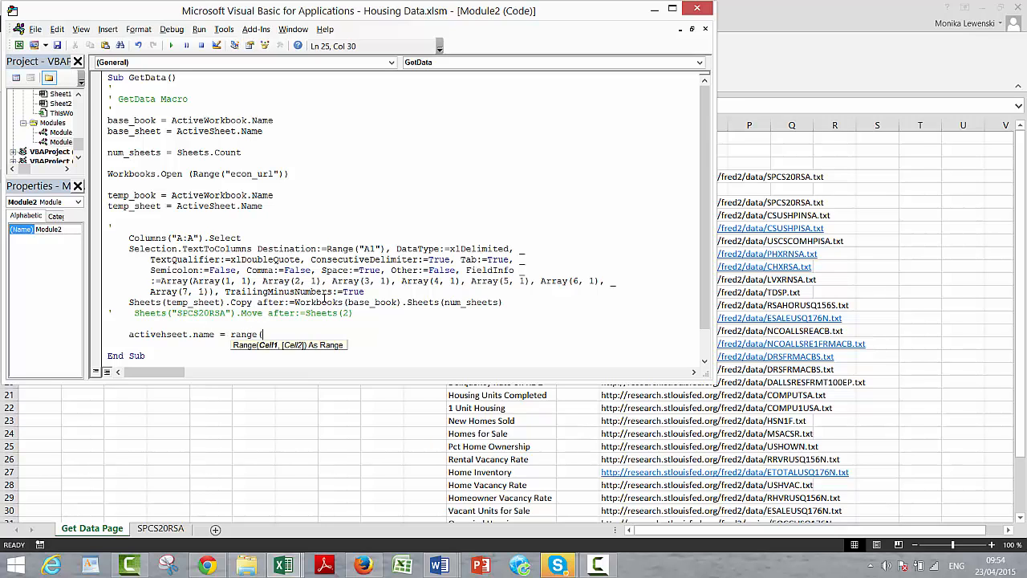
text("series_name"))
key(Return)
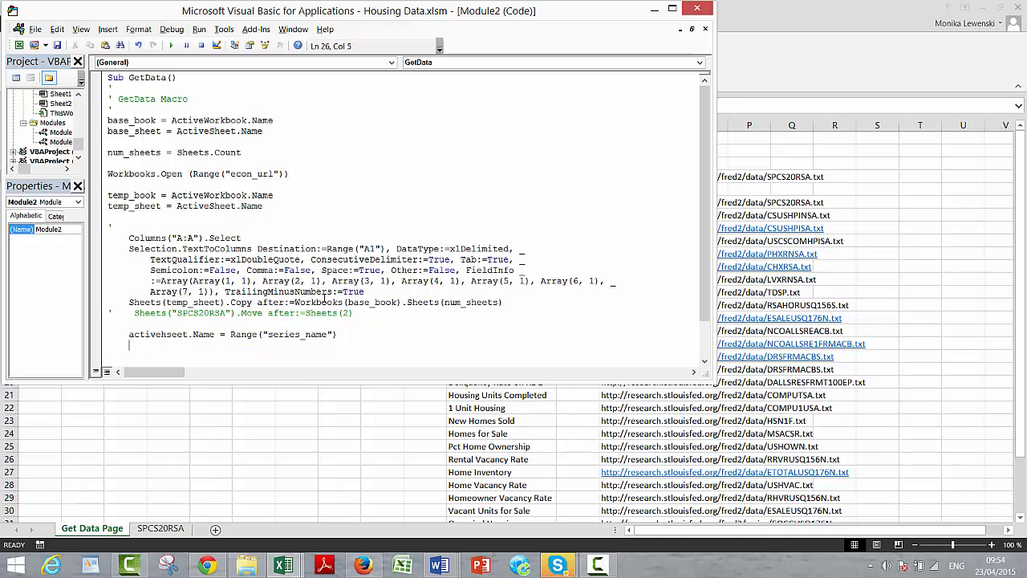
Correct the misspelled object in the sheet-naming statement to activesheet.
key(Up)
key(Up)
key(Right)
key(Right)
key(Right)
text(h)
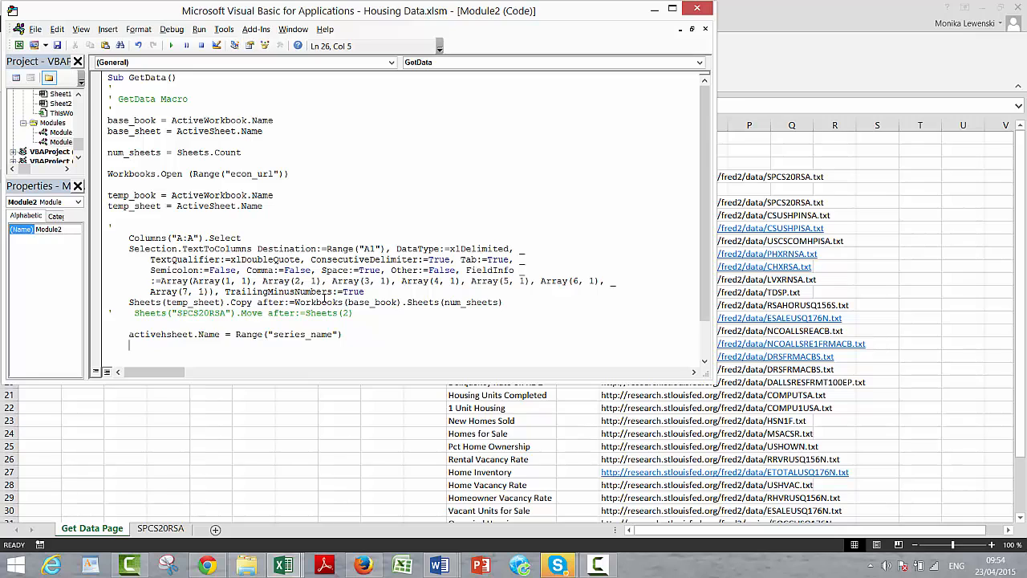
key(Right)
key(Right)
key(Delete)
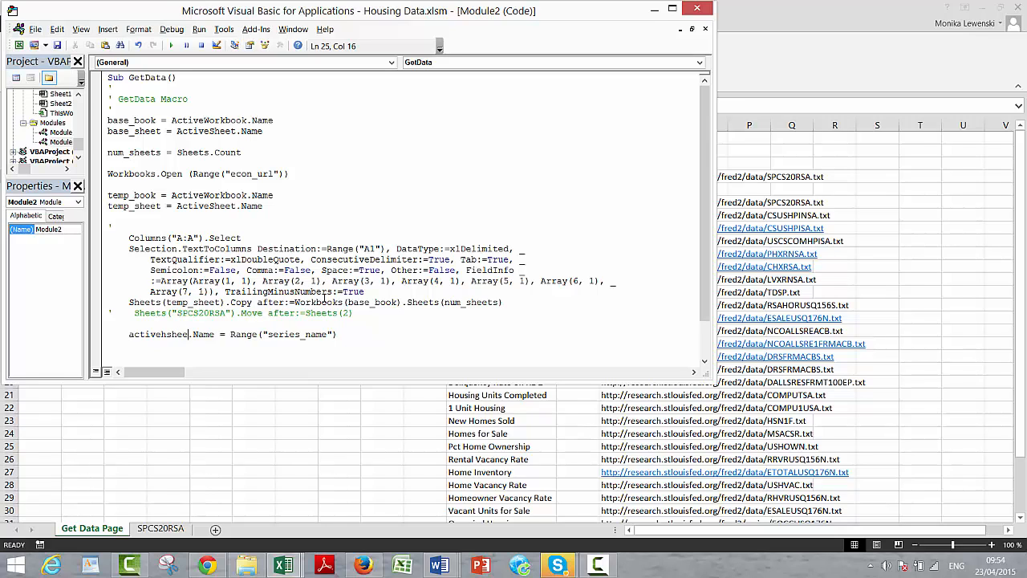
key(BackSpace)
key(BackSpace)
key(BackSpace)
key(BackSpace)
key(BackSpace)
key(BackSpace)
key(BackSpace)
key(BackSpace)
key(BackSpace)
key(BackSpace)
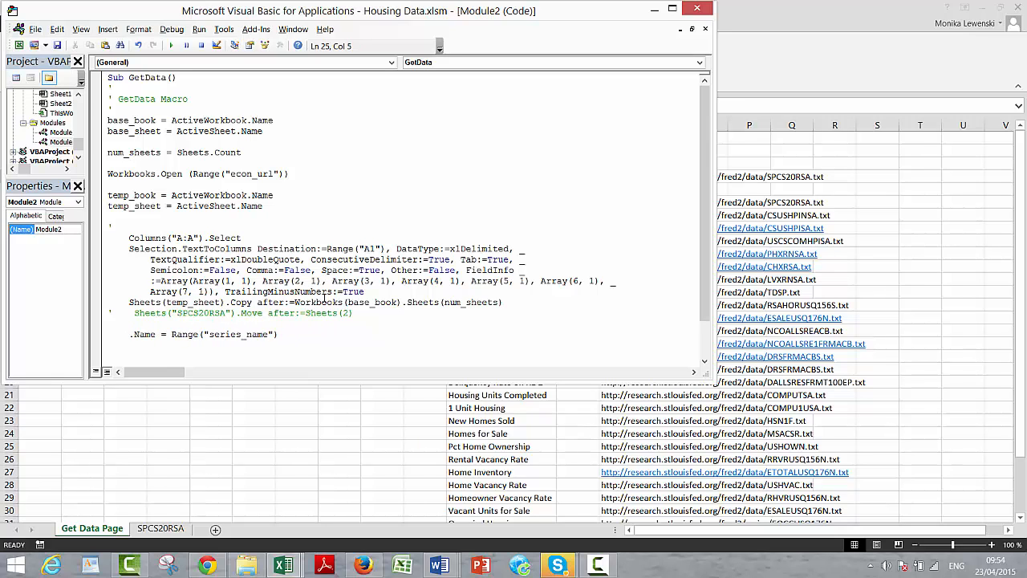
text(ctiveshe)
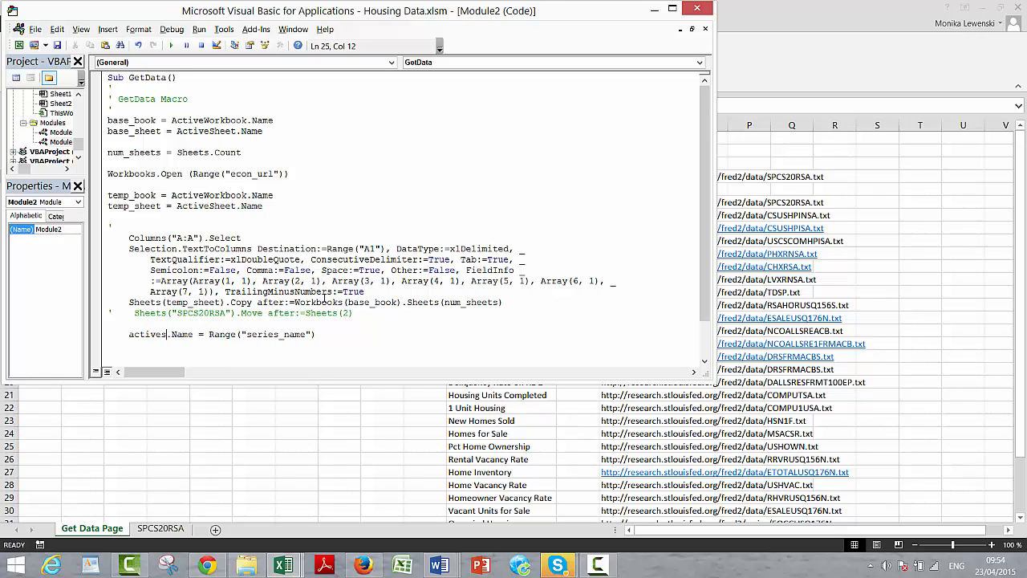
text(et)
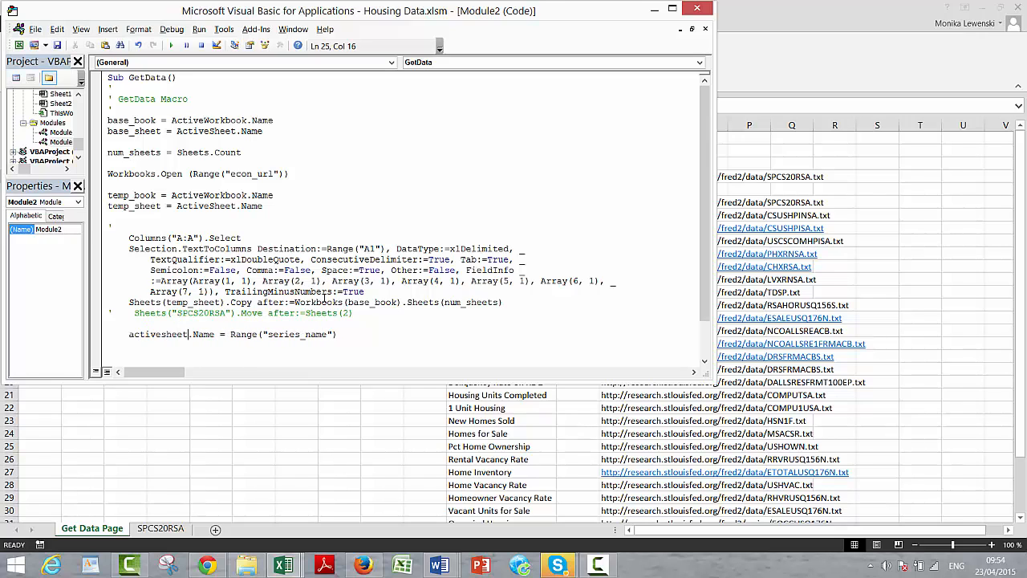
key(Down)
key(Down)
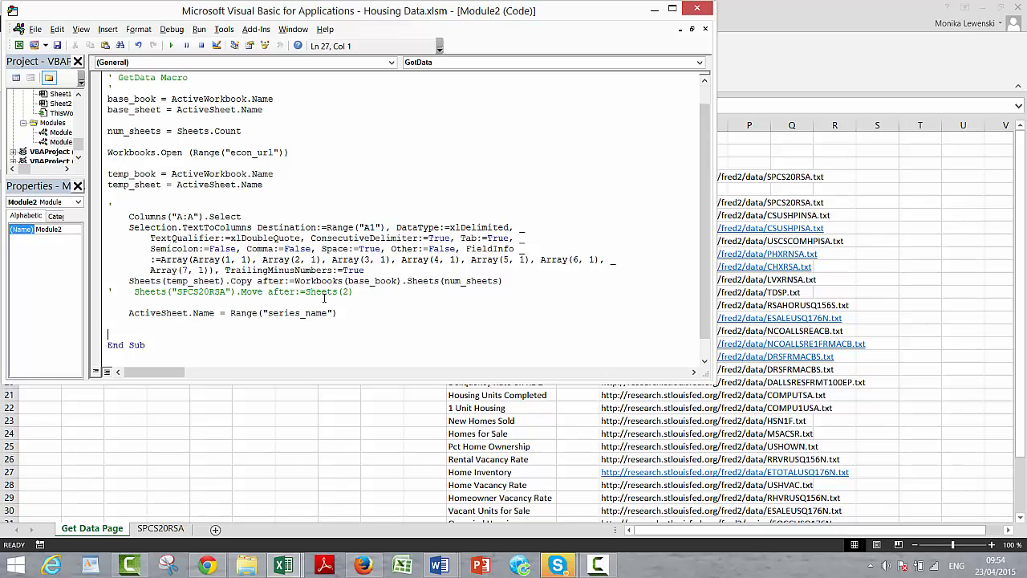
Insert an On Error Resume Next line directly above the ActiveSheet.Name statement.
key(Return)
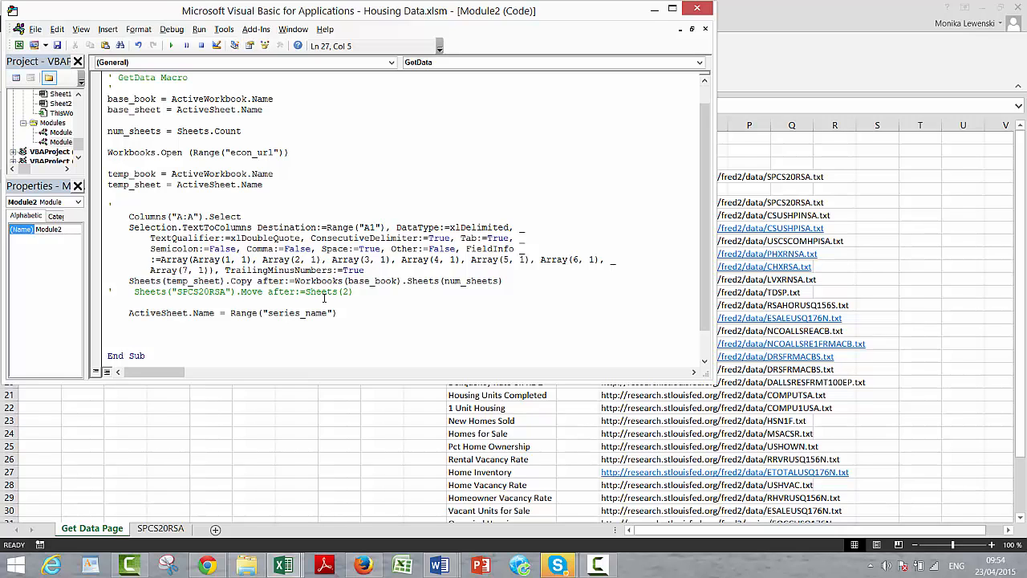
key(Return)
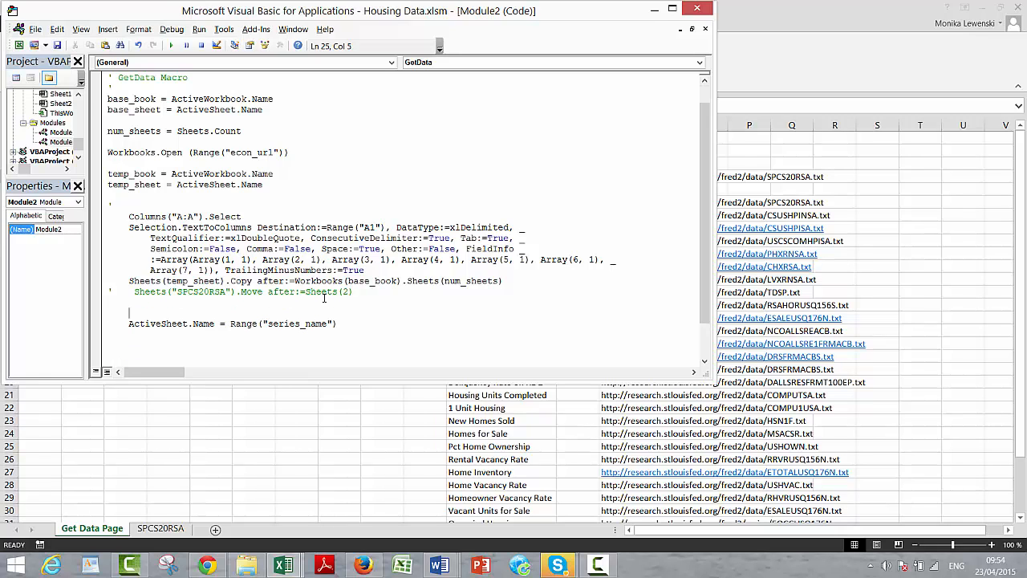
text(on error resume next)
key(Down)
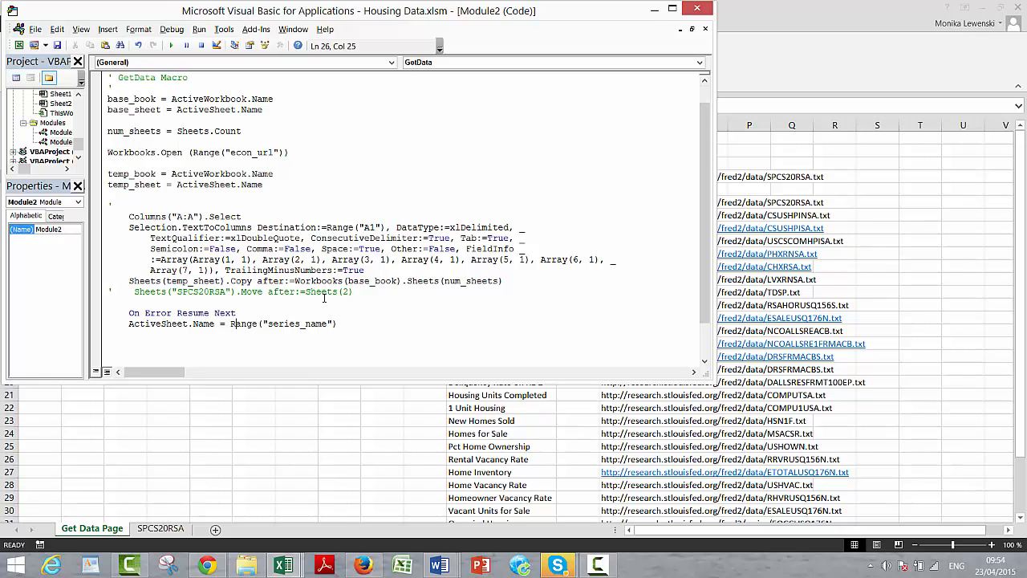
Add an On Error GoTo 0 line directly below the ActiveSheet.Name statement.
key(End)
key(Return)
text(on error go)
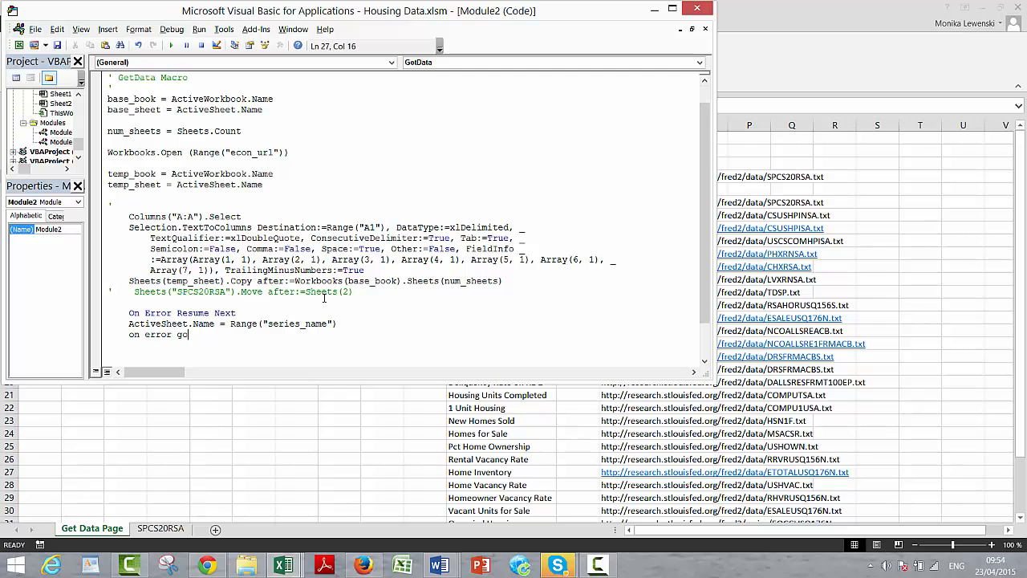
text(to 0)
key(Return)
key(Down)
key(Down)
key(Down)
key(Down)
click(325, 298)
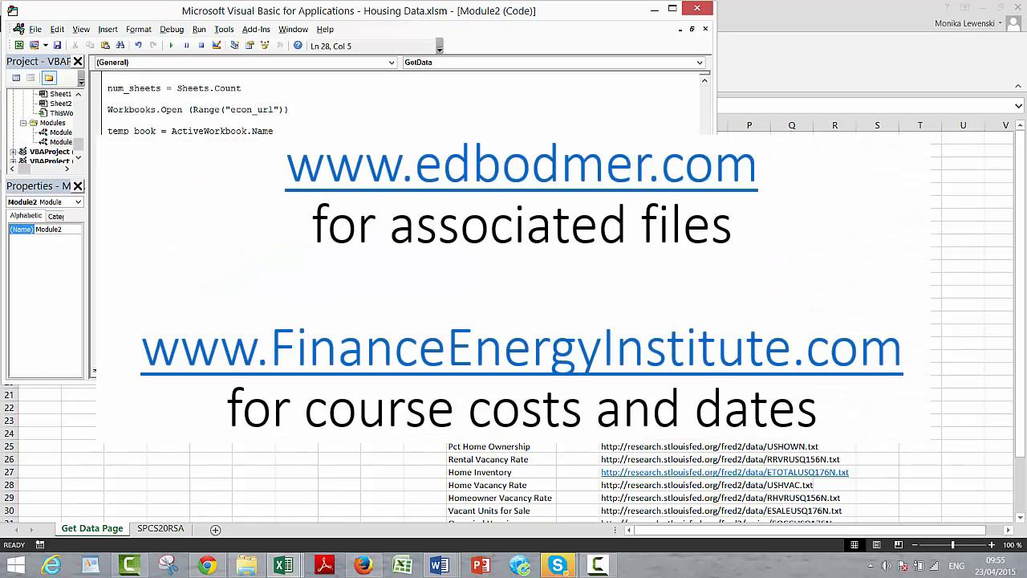
Return to the Housing Data workbook and permanently delete its SPCS20RSA sheet.
click(211, 434)
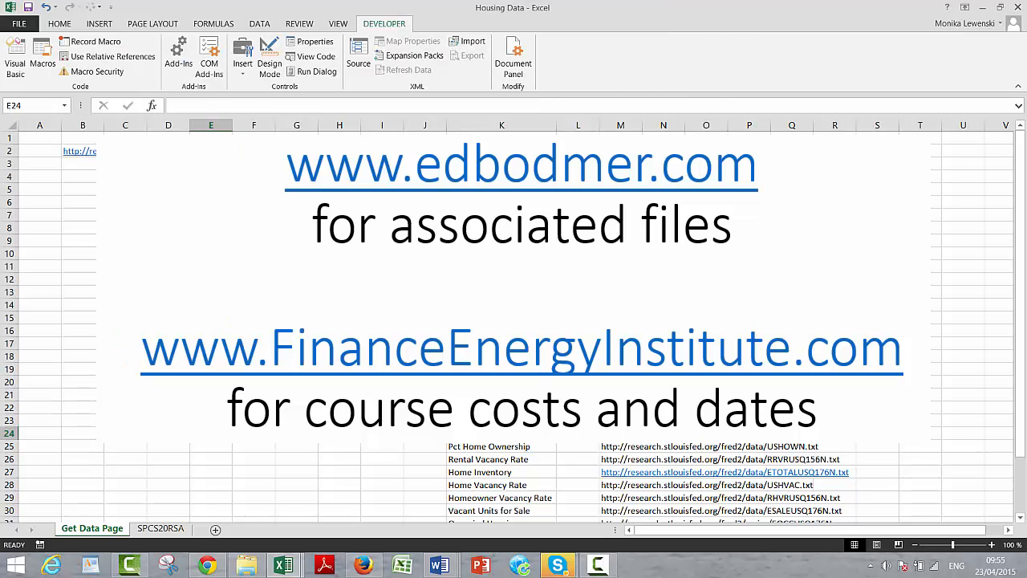
right_click(167, 529)
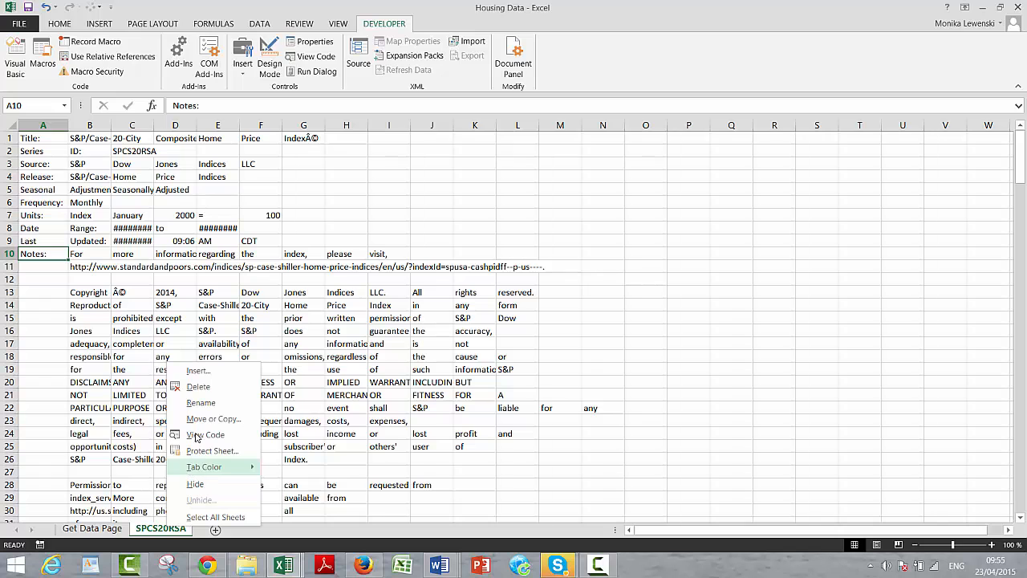
click(195, 388)
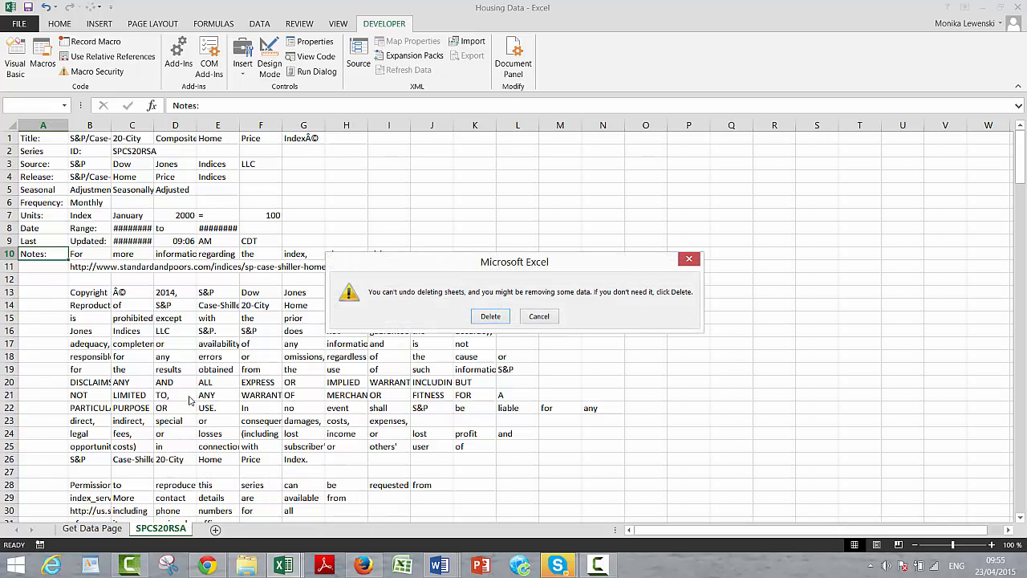
click(484, 318)
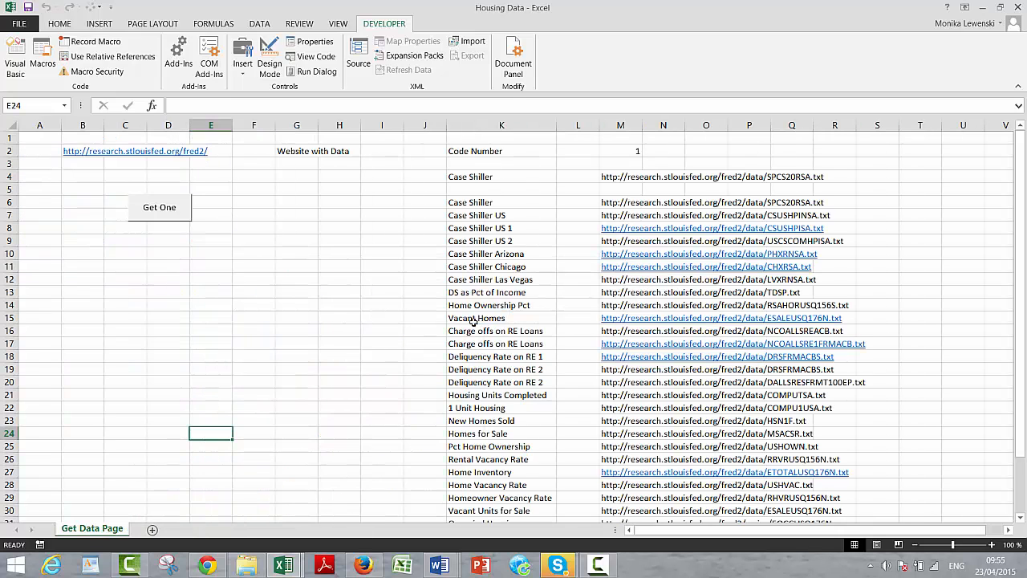
Run the macro with Get One on the Get Data Page and agree to reopen SPCS20RSA.txt.
click(136, 329)
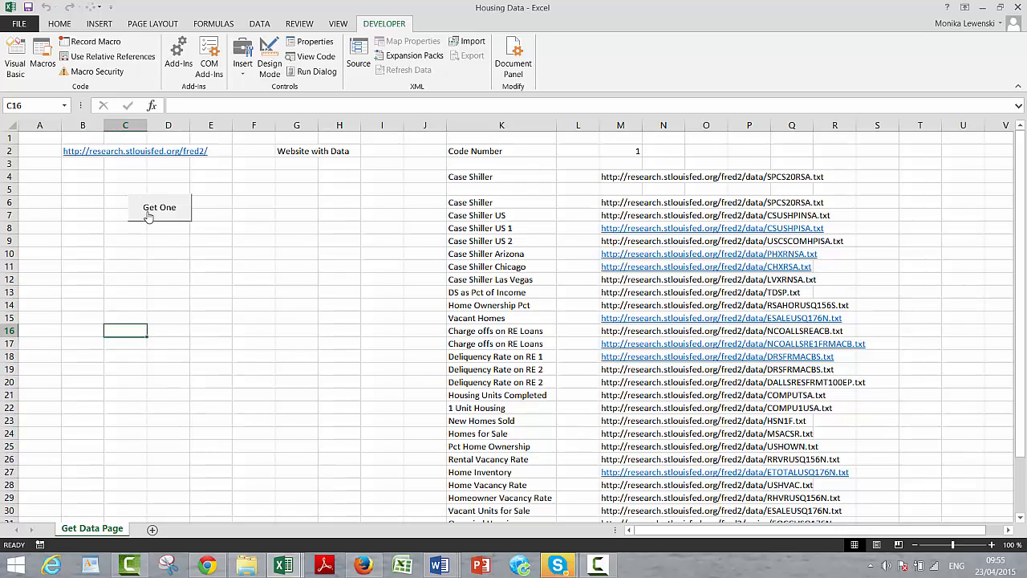
click(149, 215)
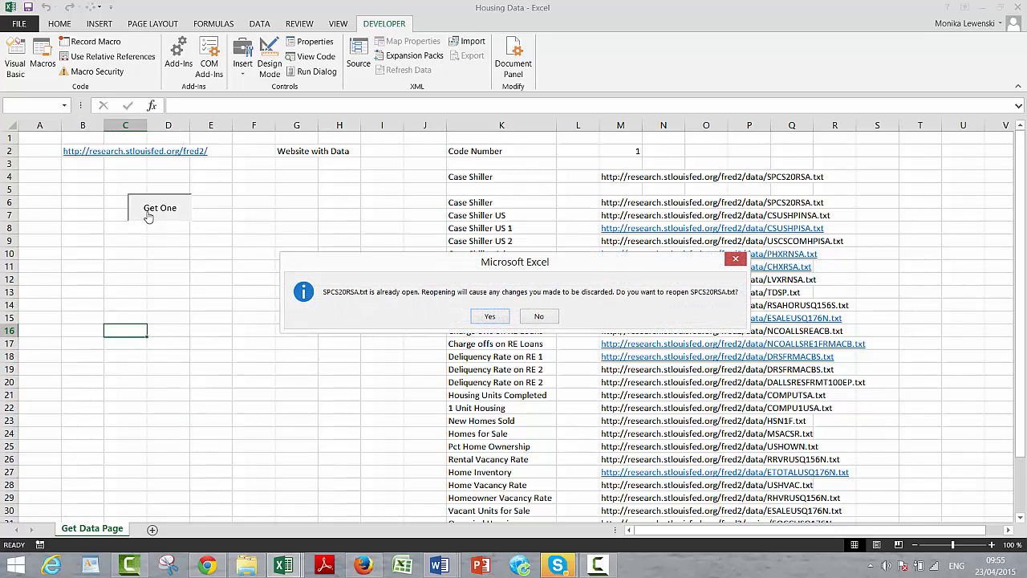
click(490, 318)
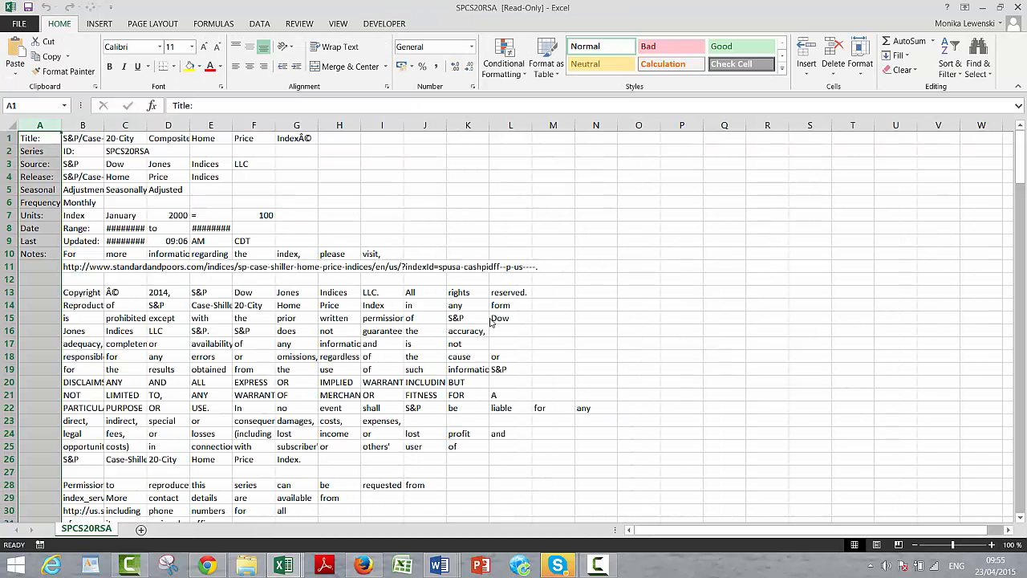
Close the SPCS20RSA text workbook without saving its changes.
click(596, 202)
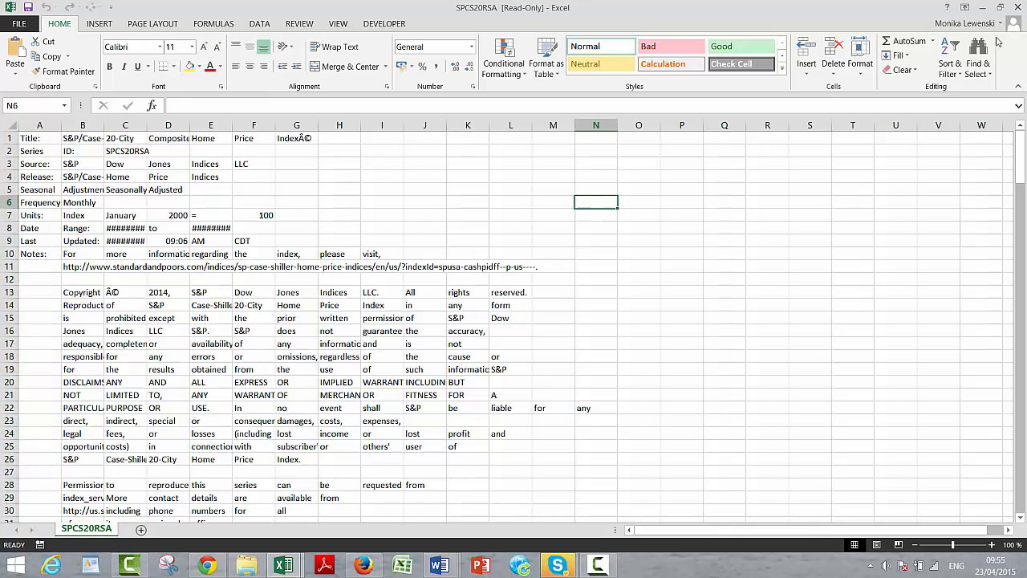
click(1017, 7)
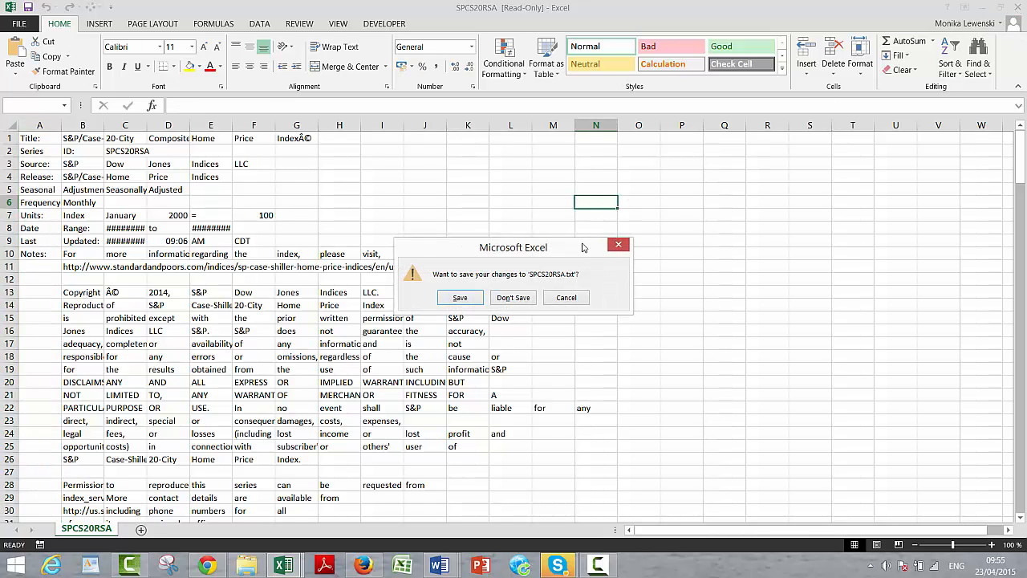
click(511, 298)
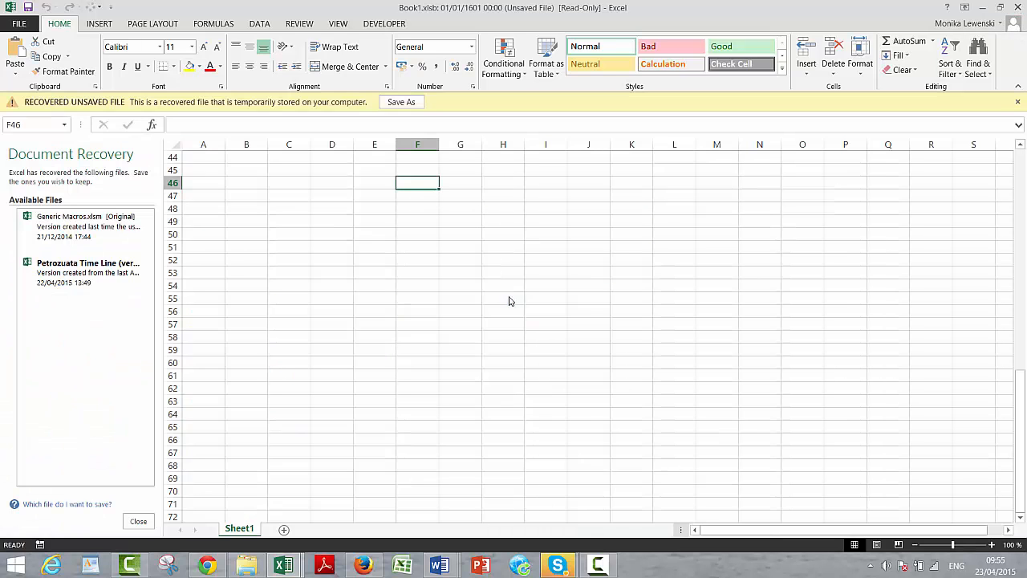
Close the Document Recovery list and cycle through the open workbooks to the Case Shiller sheet in Housing Data.
click(138, 522)
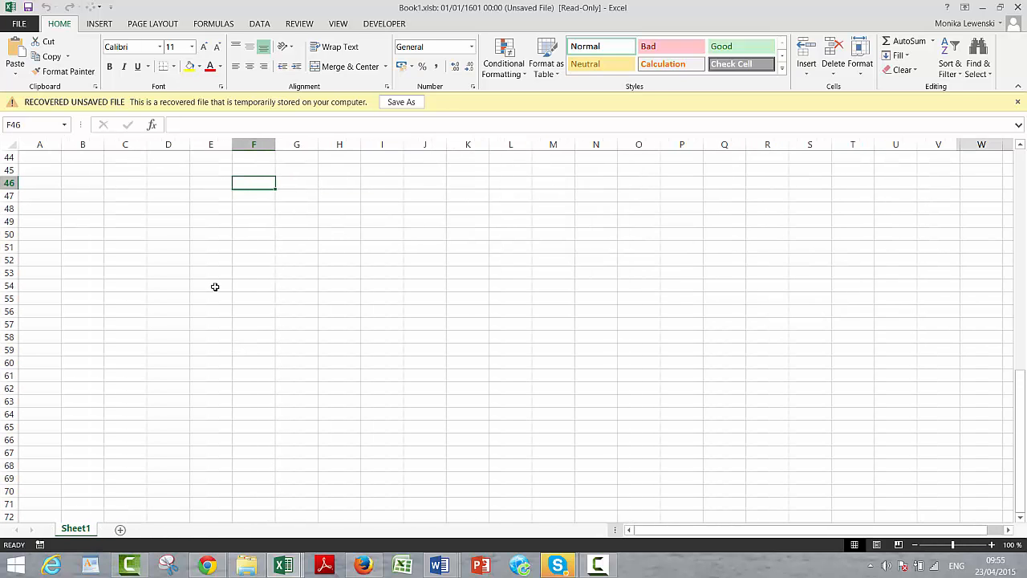
key(ctrl+w)
key(ctrl+Tab)
key(ctrl+Tab)
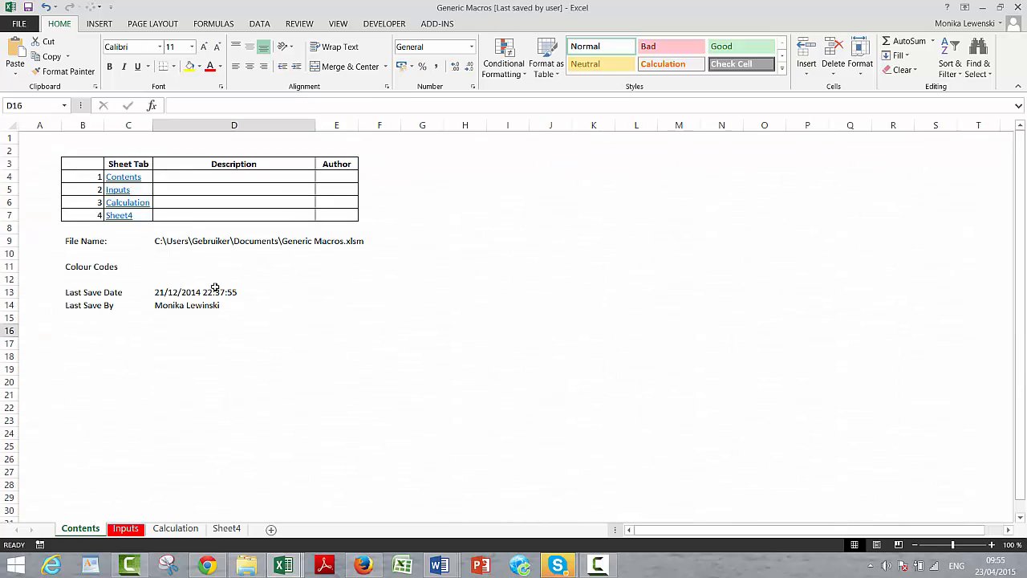
key(ctrl+Tab)
key(ctrl+Tab)
key(ctrl+Tab)
key(ctrl+Tab)
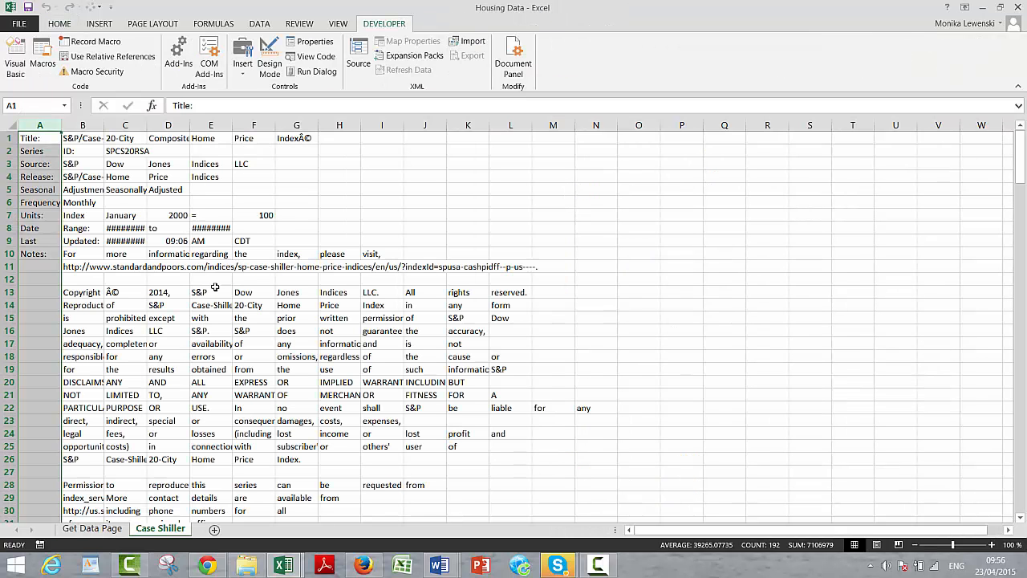
click(332, 276)
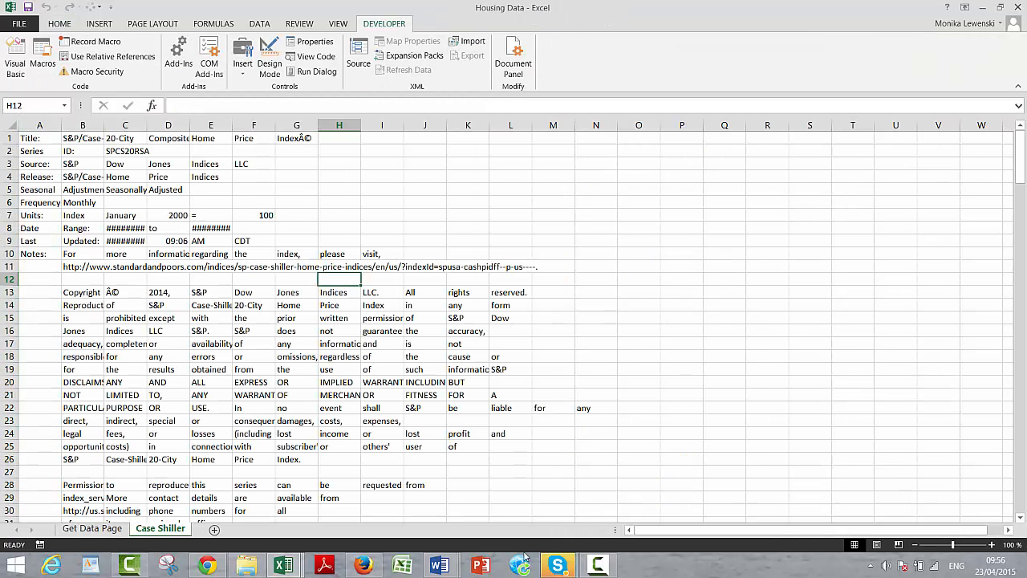
Switch to the Visual Basic editor and add the line activeworkbooks(temp_book).close after On Error GoTo 0 in GetData.
mouse_move(291, 564)
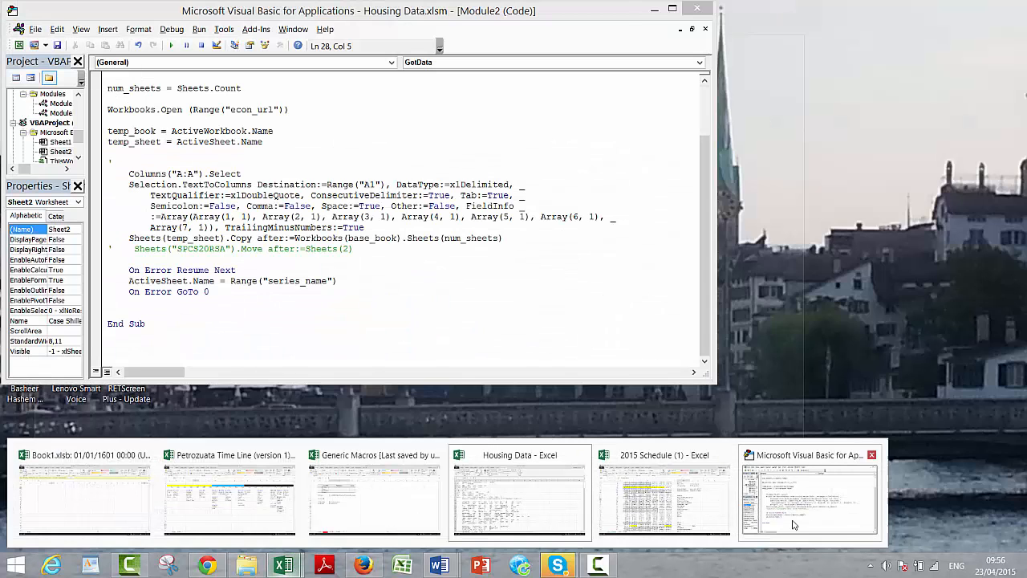
click(759, 511)
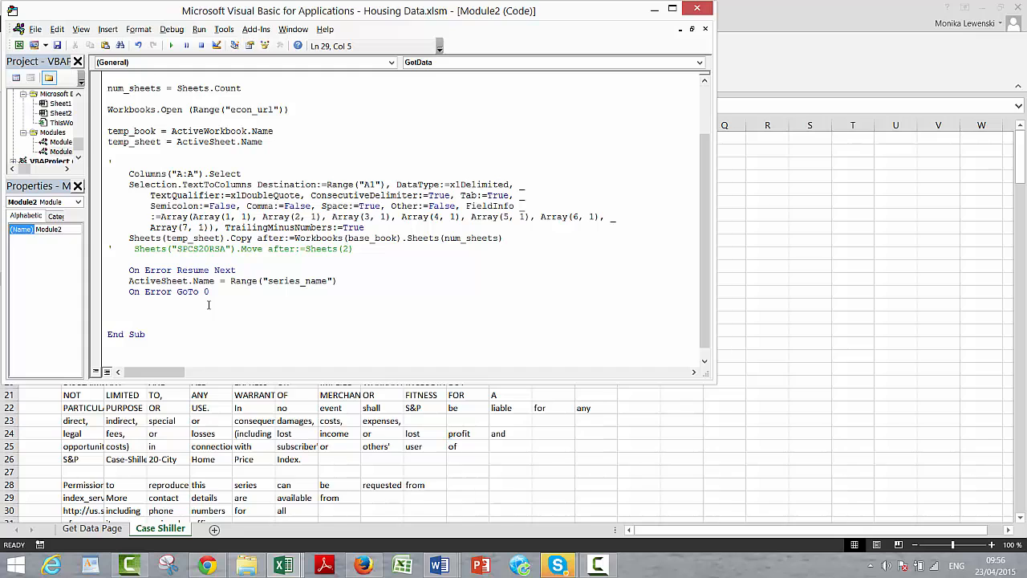
text(activ)
text(workbook)
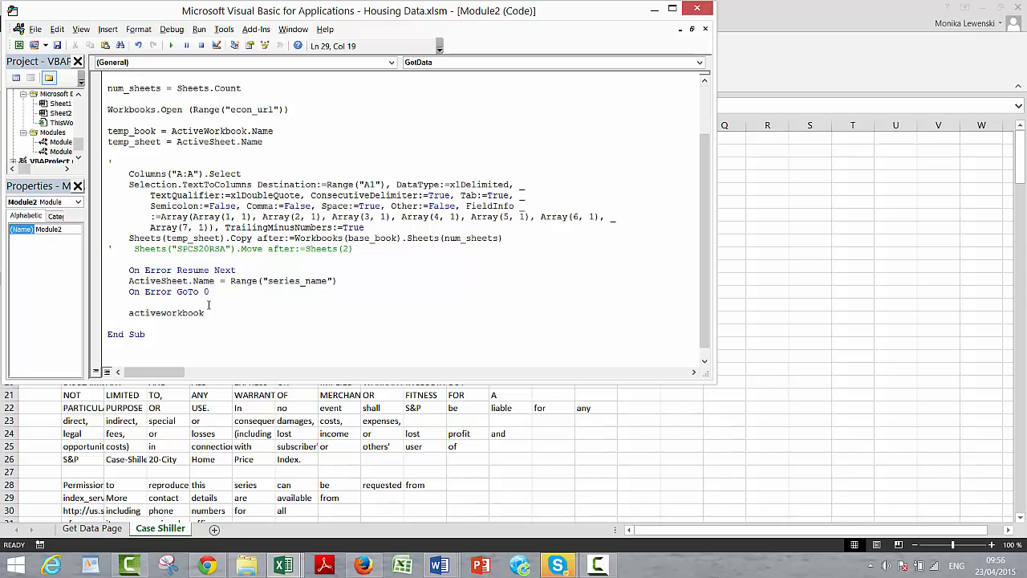
text(s(temp_book))
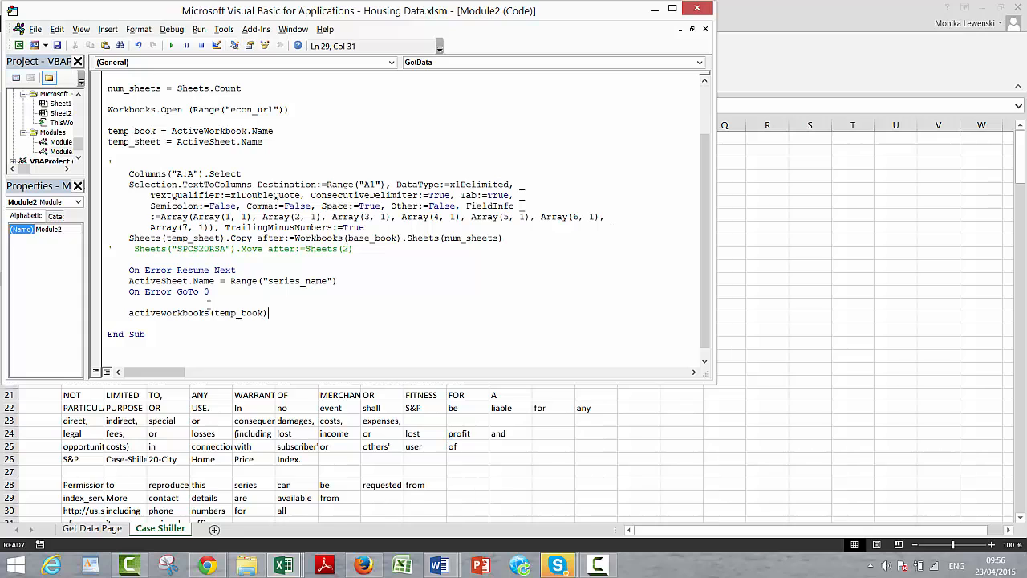
text(.close)
key(Return)
Rewrite the new closing line's object name as activeworkbook, keeping (temp_book).Close after it.
key(Up)
key(Right)
key(Right)
key(Right)
key(Right)
key(Right)
key(Right)
key(Left)
key(Left)
key(Left)
key(Right)
key(Right)
key(Right)
key(Right)
key(BackSpace)
key(BackSpace)
key(BackSpace)
key(BackSpace)
key(BackSpace)
key(BackSpace)
key(BackSpace)
key(BackSpace)
key(BackSpace)
key(BackSpace)
key(BackSpace)
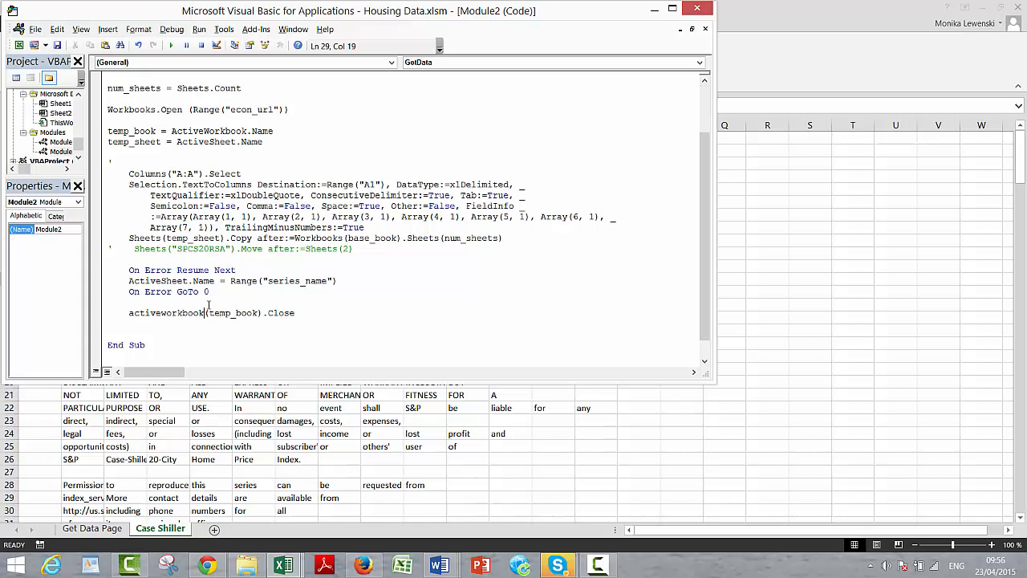
key(BackSpace)
key(BackSpace)
key(BackSpace)
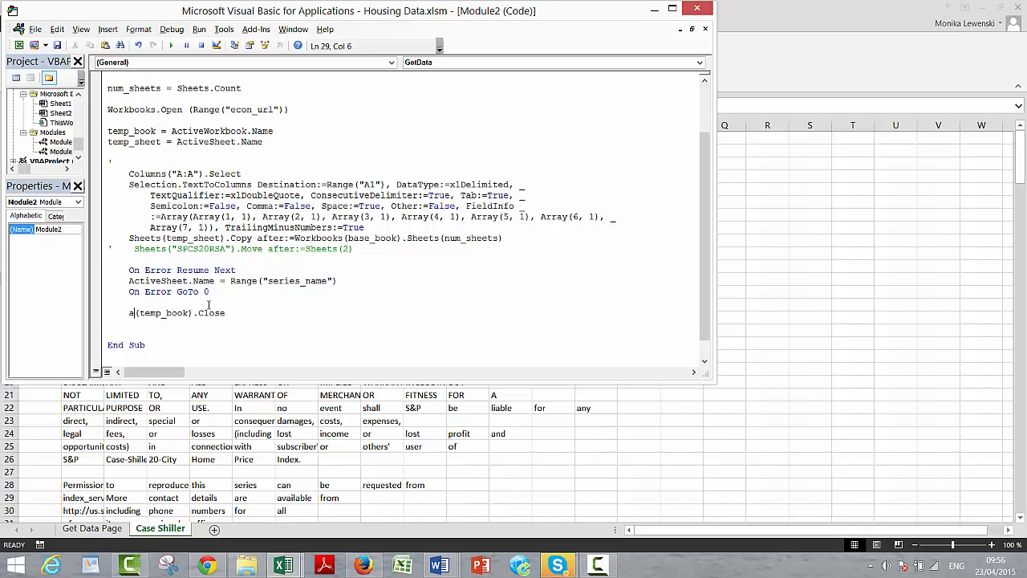
key(BackSpace)
key(BackSpace)
key(BackSpace)
key(BackSpace)
key(BackSpace)
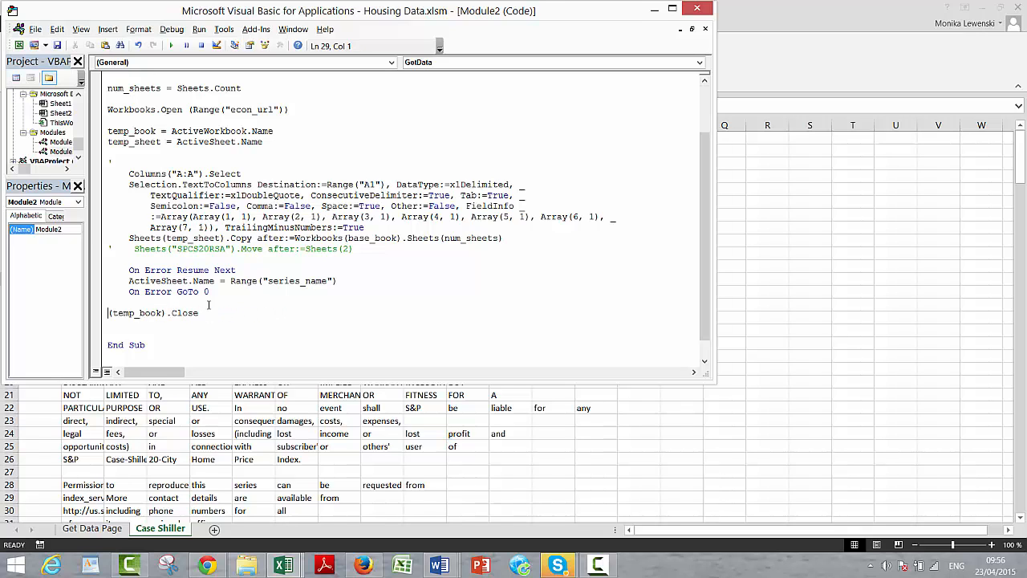
key(Tab)
text(activew)
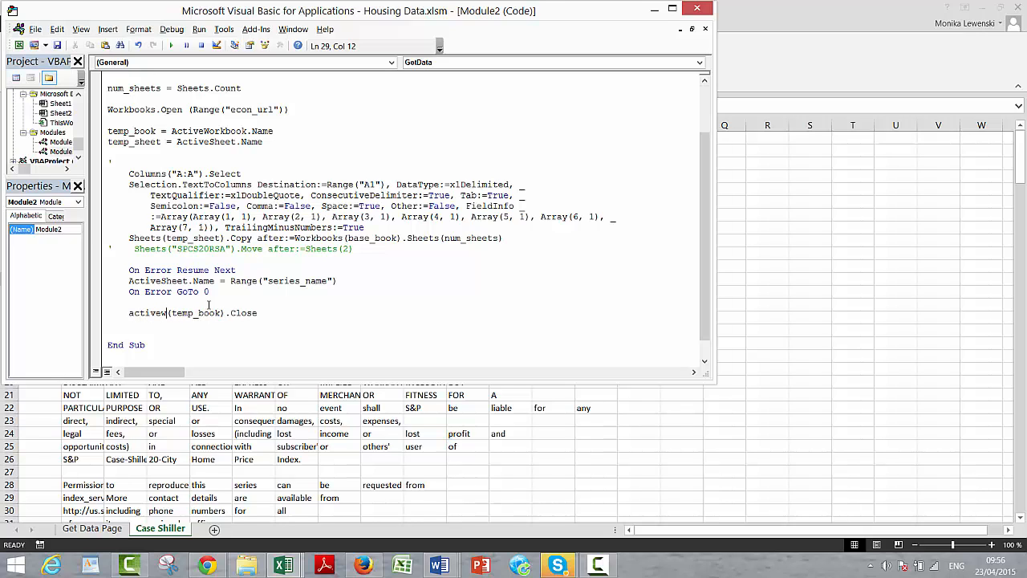
text(orkbook)
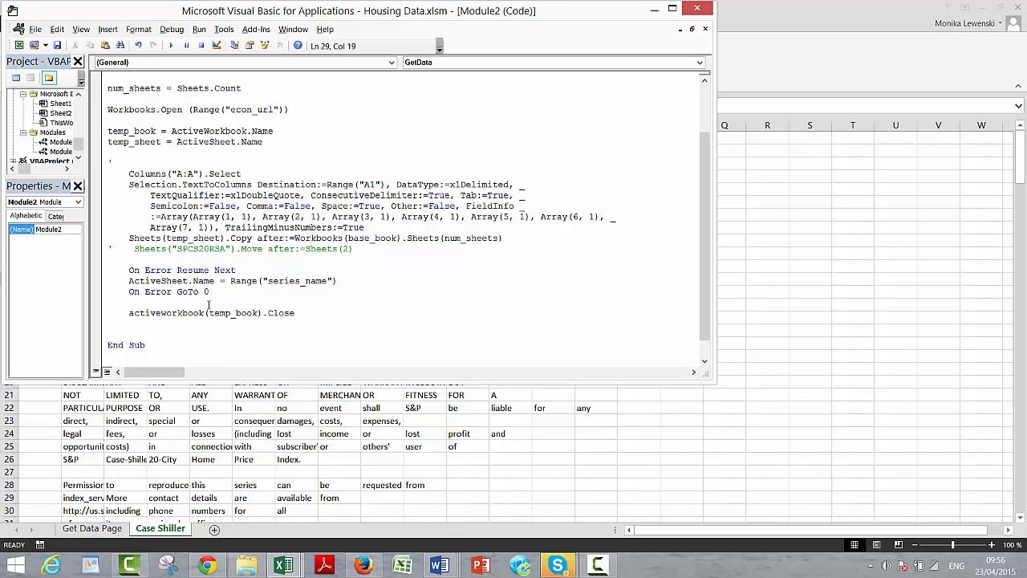
key(Down)
Return to the Housing Data workbook and permanently delete its Case Shiller sheet.
click(466, 465)
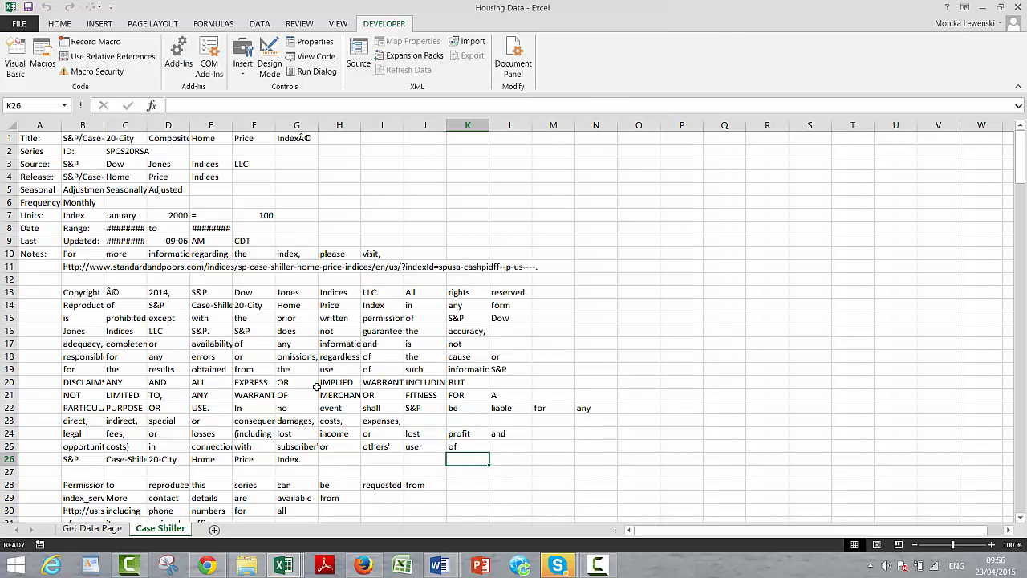
key(alt+Tab)
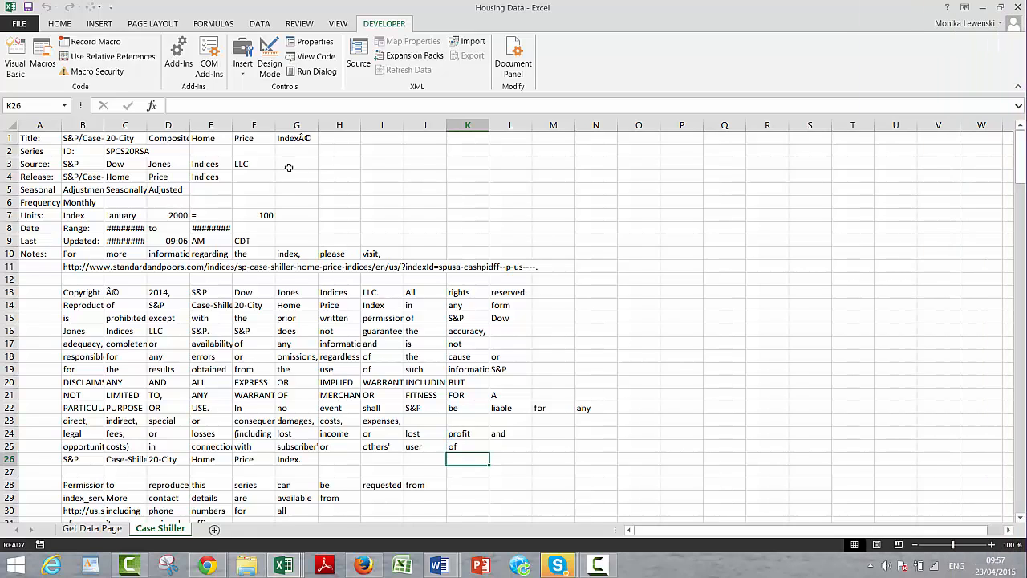
click(323, 225)
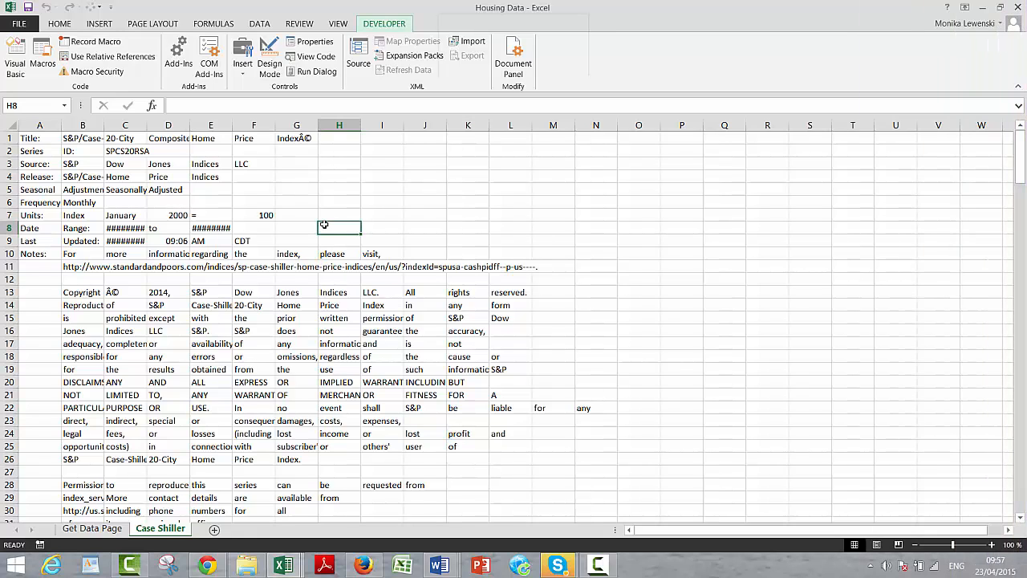
key(ctrl+q)
key(Return)
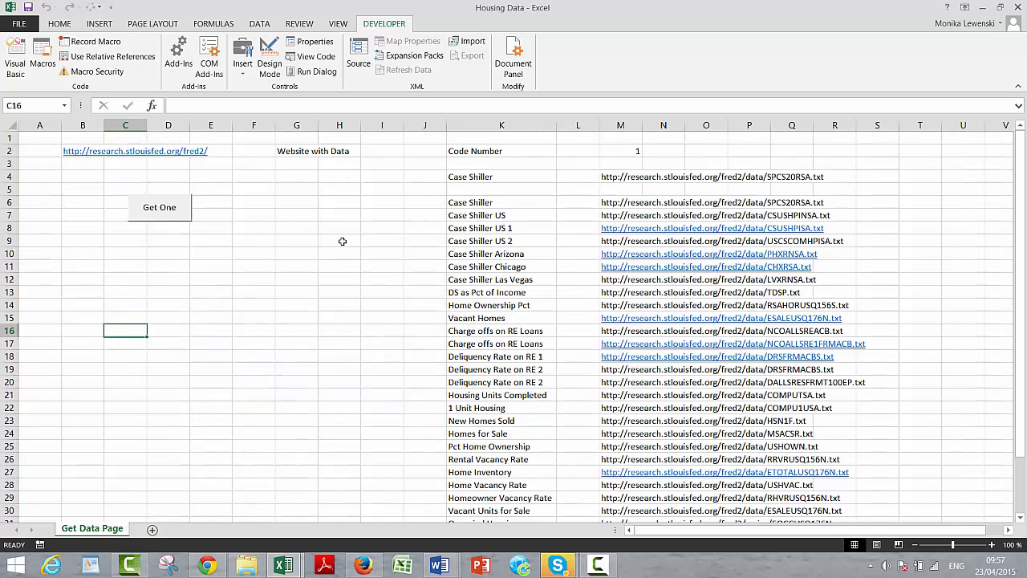
Run the GetData macro with Get One and go into debug mode at the line that stops it.
click(265, 281)
click(161, 219)
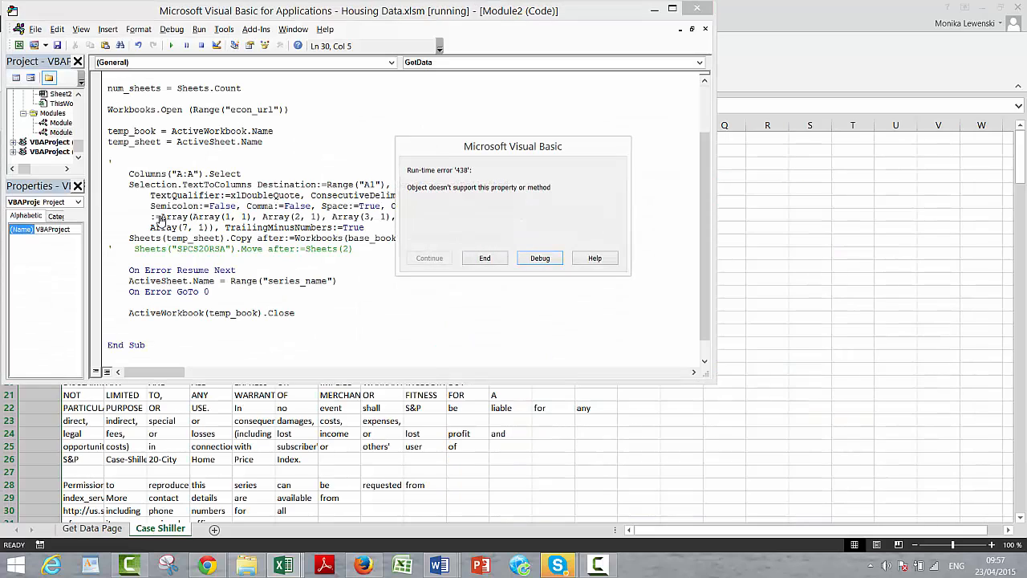
click(539, 259)
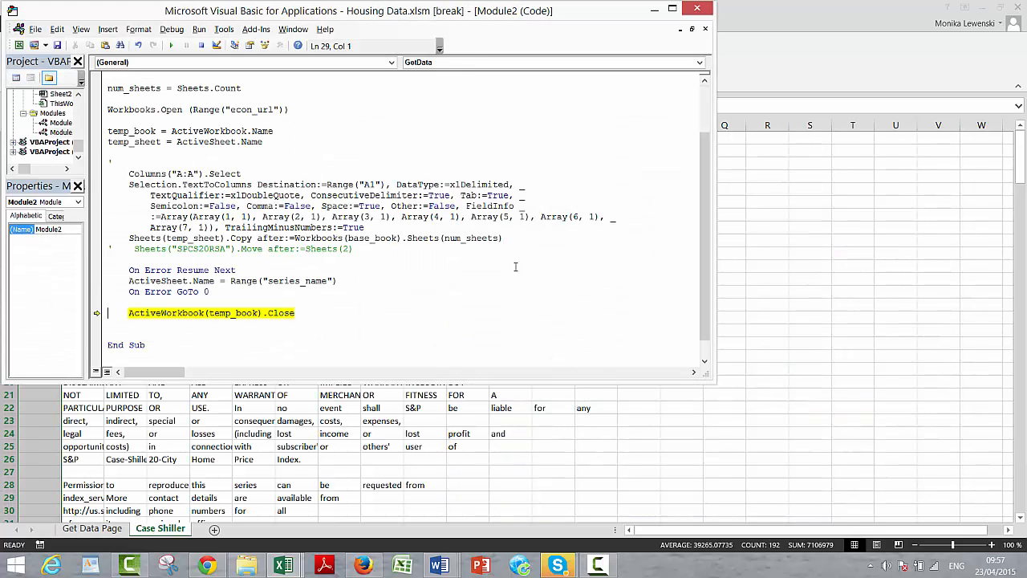
Try ActiveWorkbooks instead of ActiveWorkbook in the closing line, resume the macro and dismiss the error dialog.
click(203, 313)
text(s)
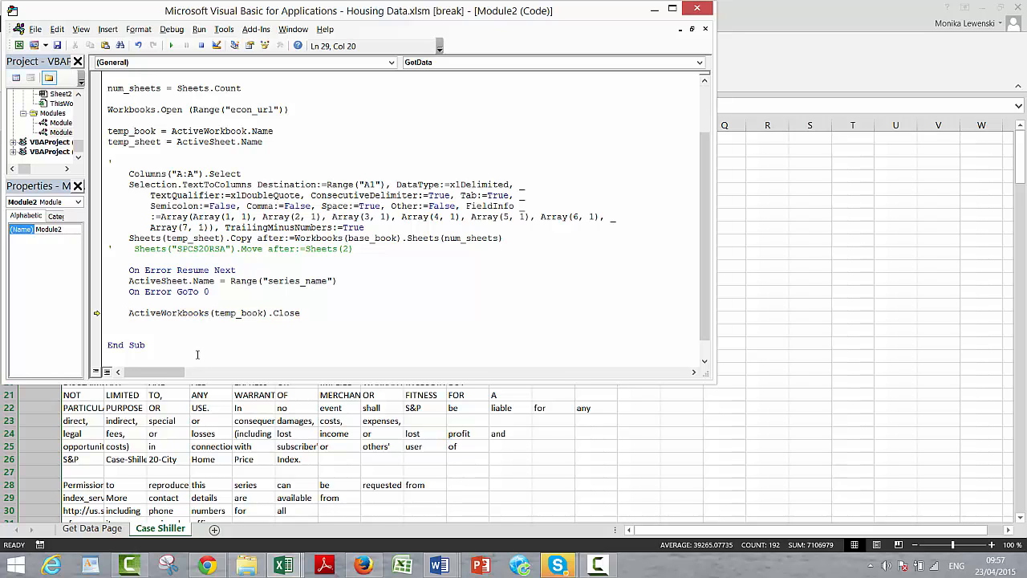
click(173, 48)
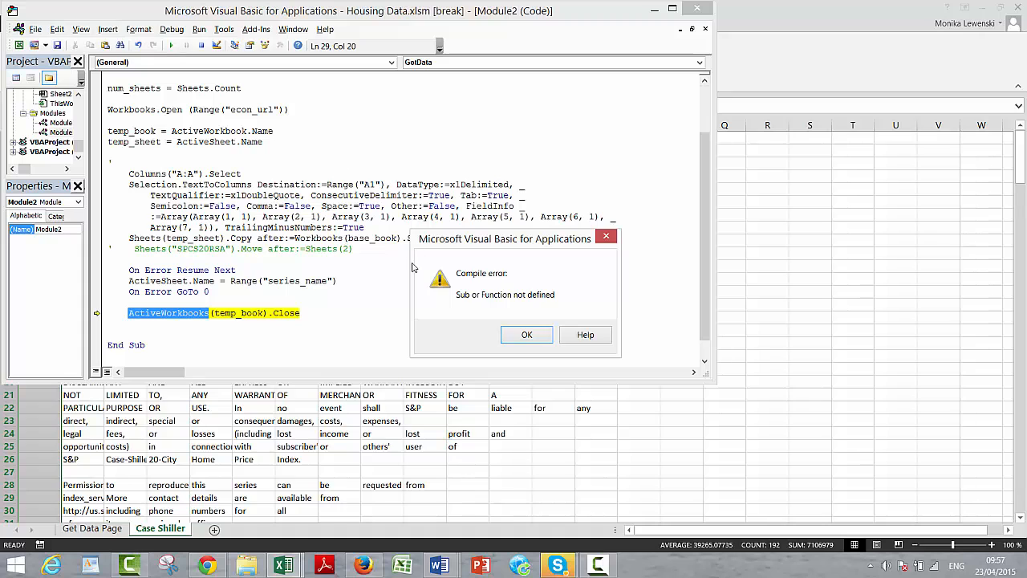
click(526, 335)
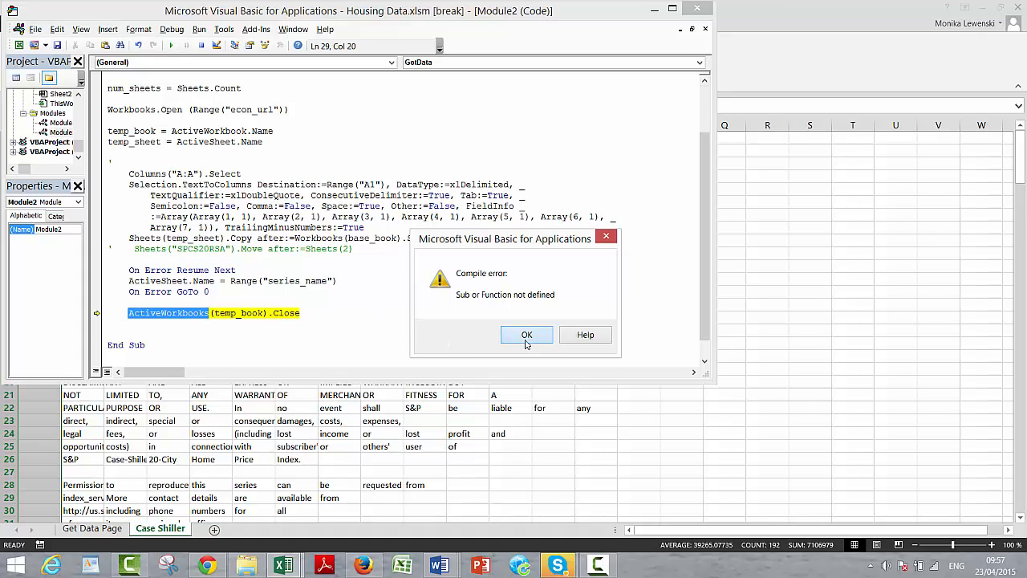
Change the object name in the closing line back to ActiveWorkbook.
click(209, 316)
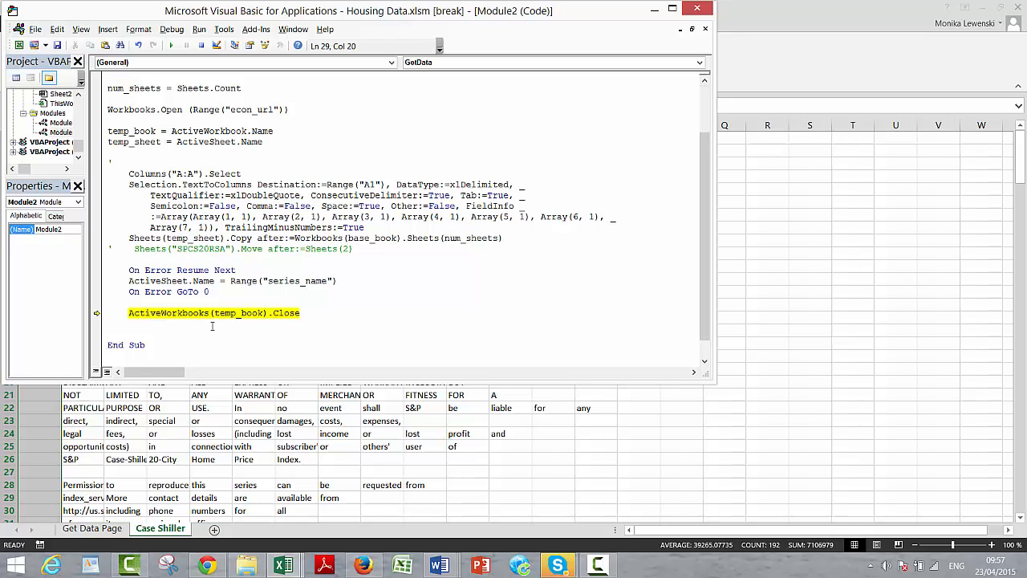
key(BackSpace)
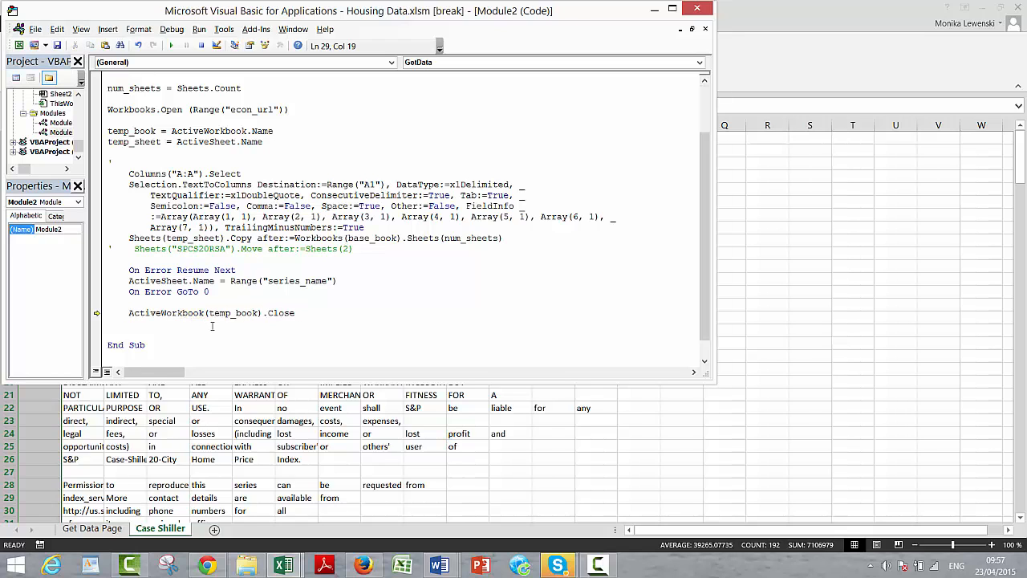
key(Up)
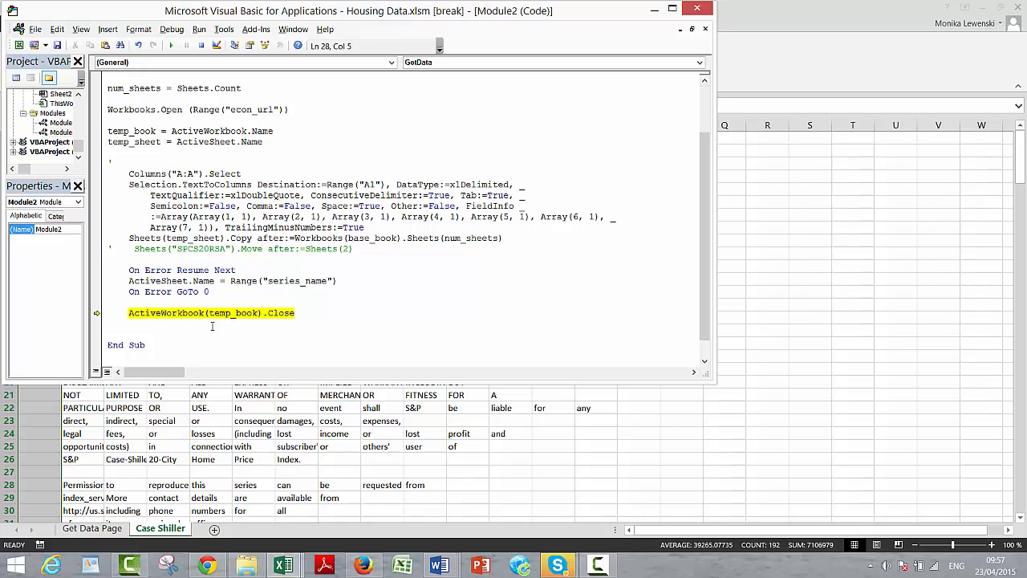
key(Up)
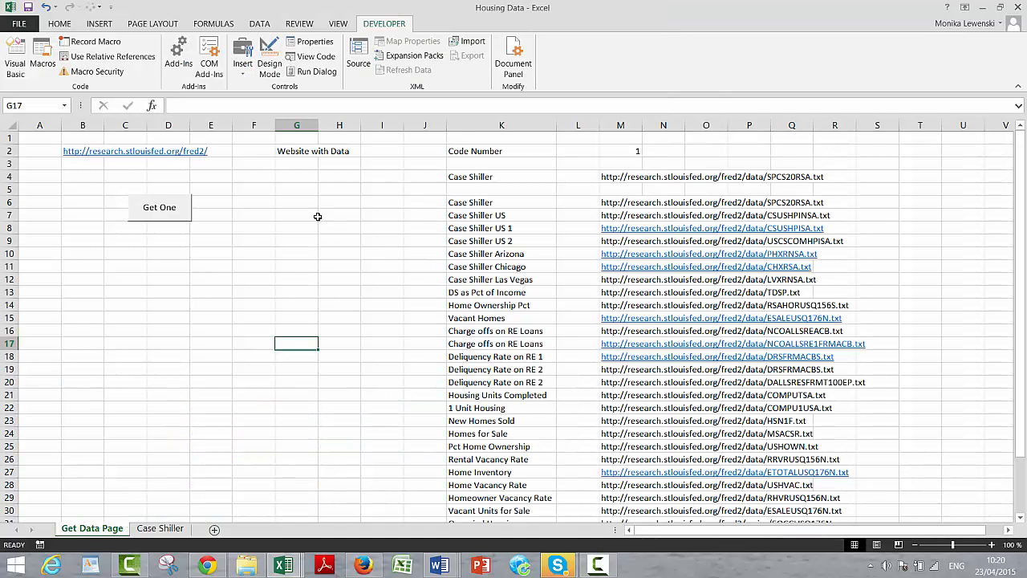
Check the macro assigned to the Get One button on the Get Data Page and keep GetData.
click(267, 258)
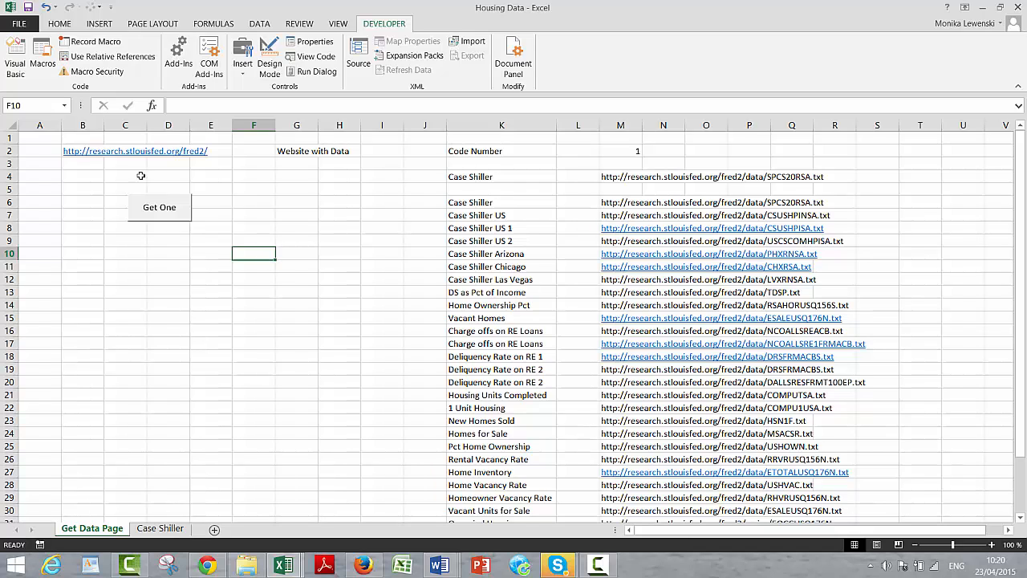
ctrl+click(149, 206)
right_click(148, 206)
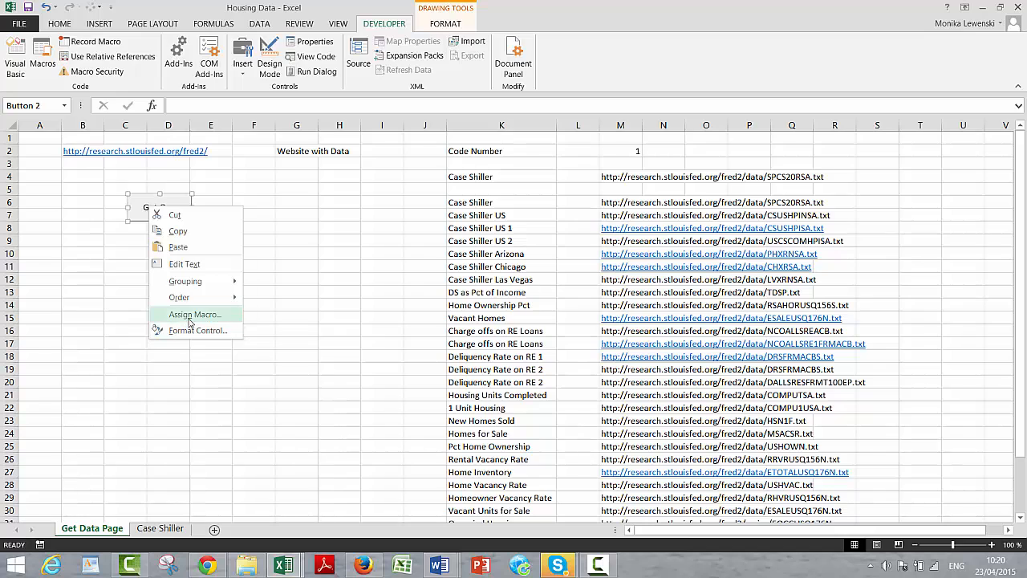
click(190, 320)
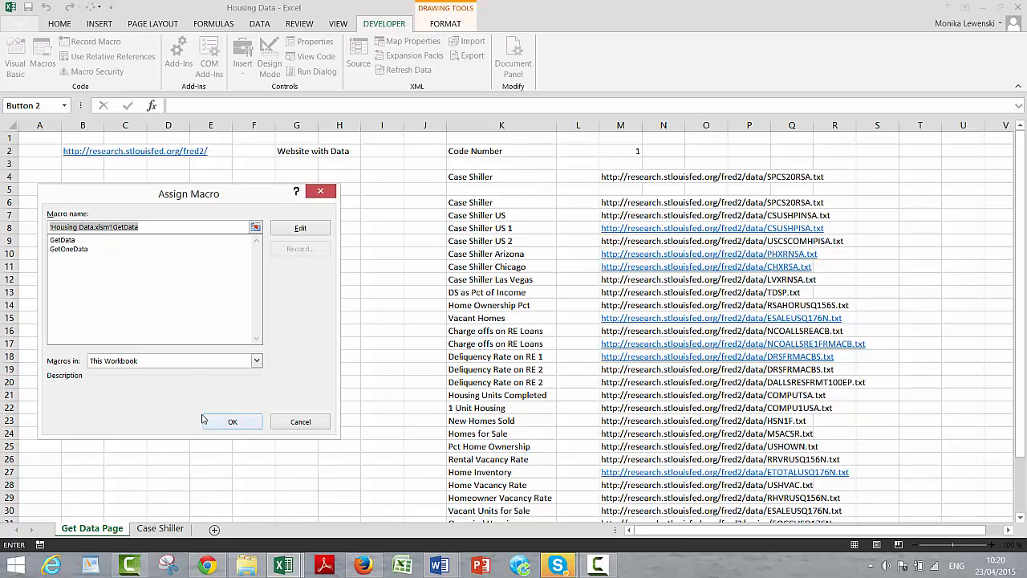
click(228, 422)
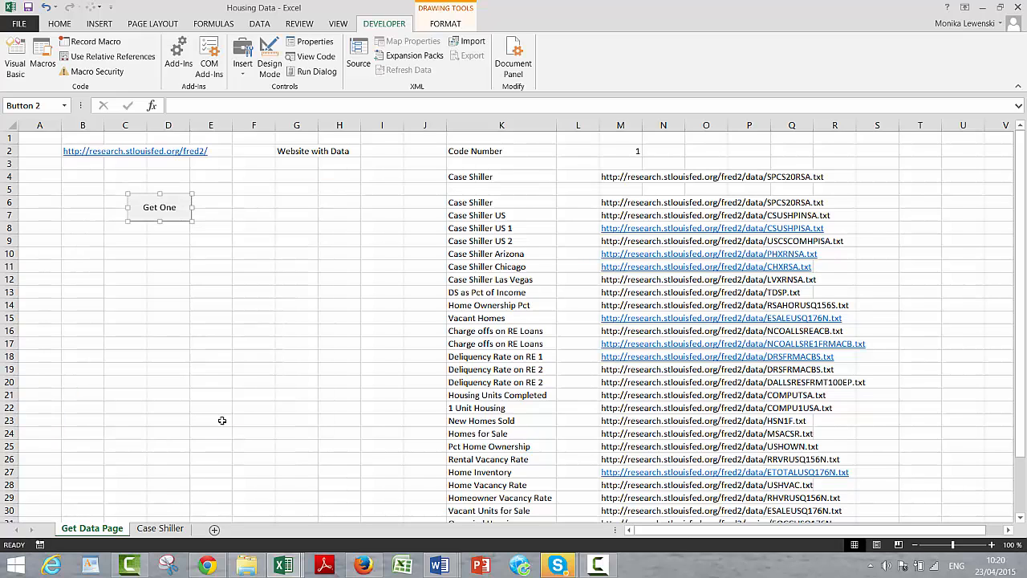
click(240, 308)
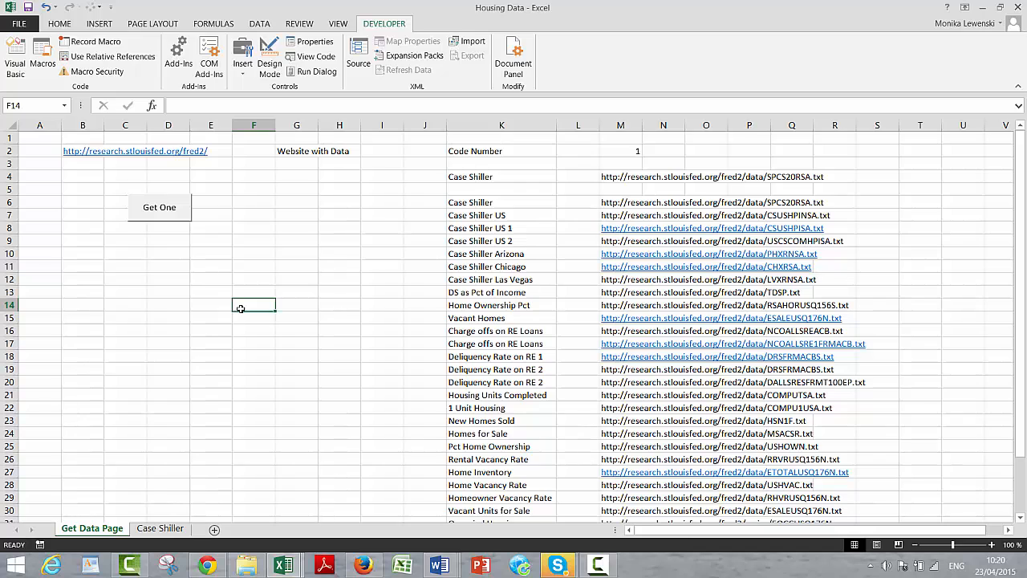
Set the Code Number in cell M2 to 2.
key(Up)
key(Up)
key(Up)
key(Up)
key(Up)
key(Up)
key(Up)
key(Up)
key(Up)
key(Up)
key(Up)
key(Up)
key(Up)
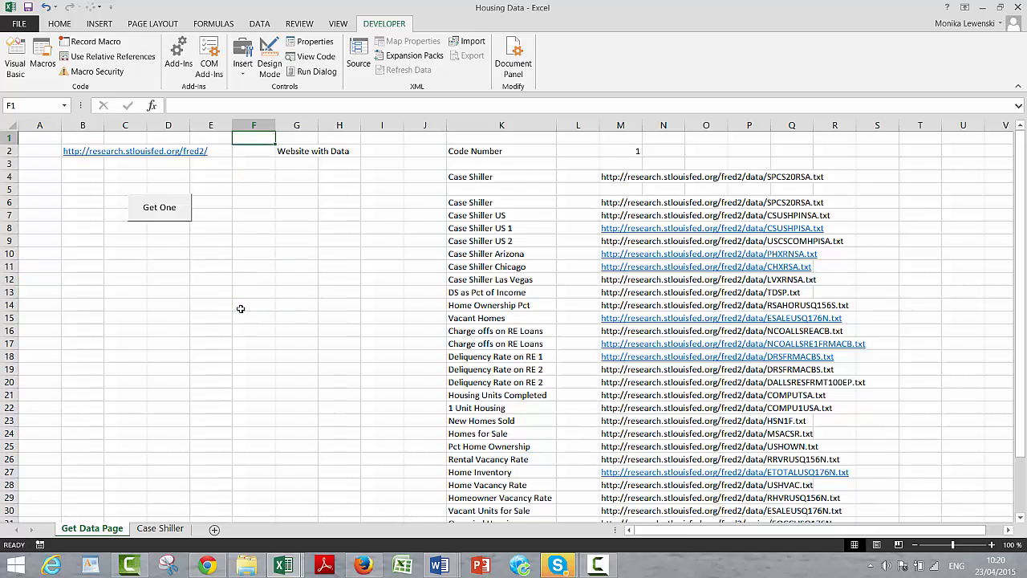
key(Right)
key(Right)
key(Right)
key(Right)
key(Right)
key(Right)
key(Right)
key(Down)
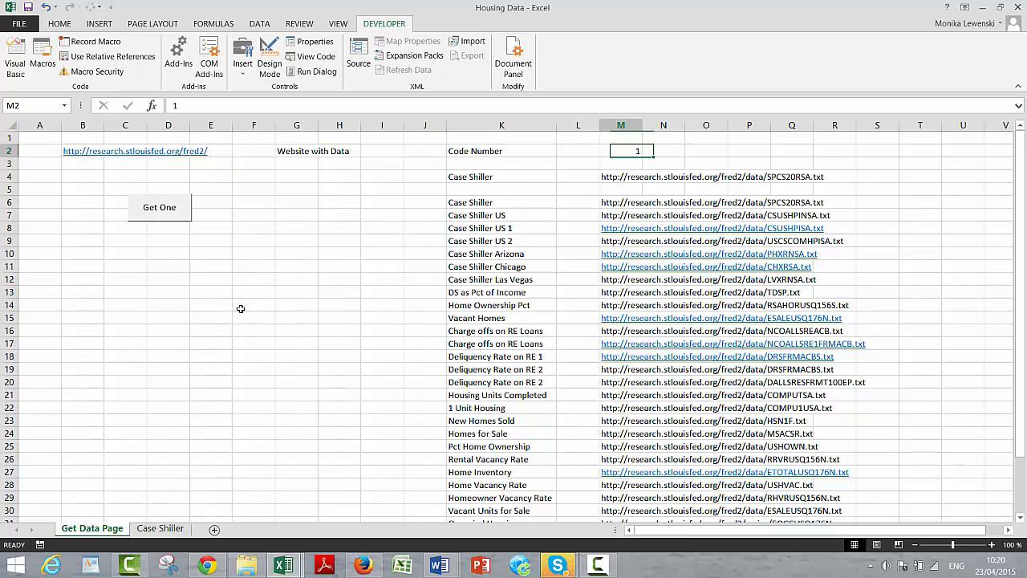
text(2)
key(Return)
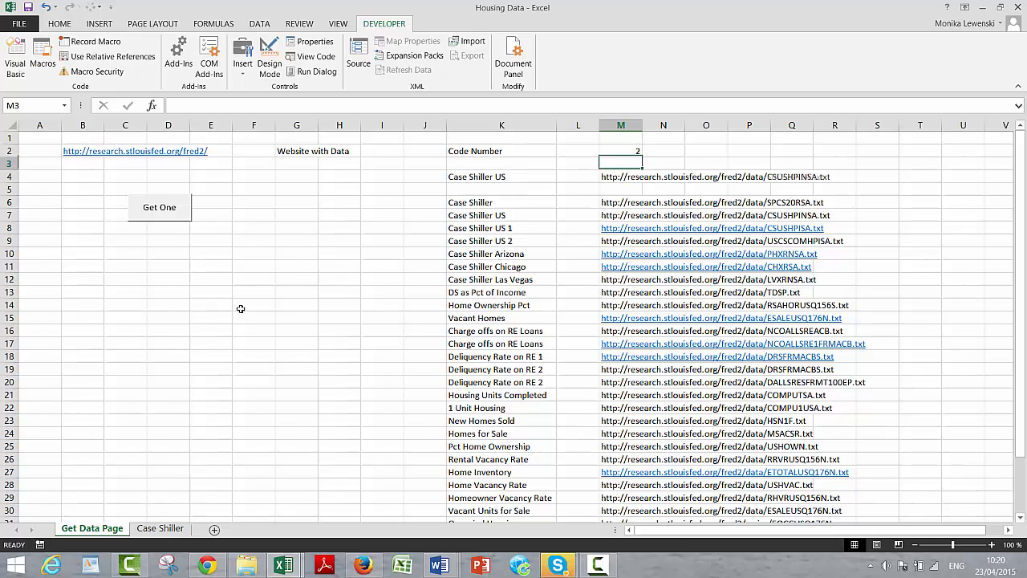
Examine the INDEX formulas in the econ_url and series_name cells and the matching entry in the series list.
key(Down)
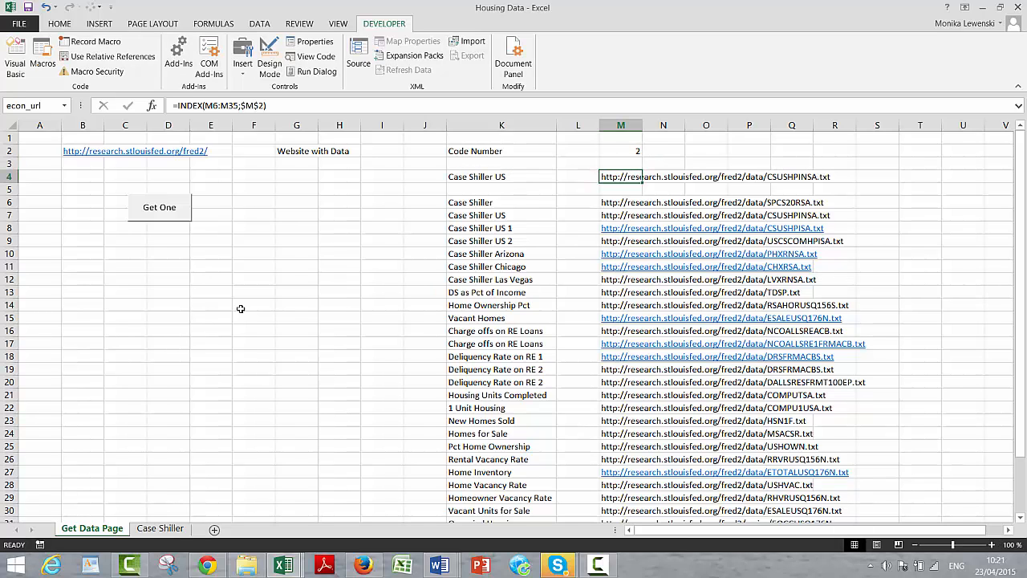
key(Left)
key(Left)
key(Right)
key(Right)
key(Left)
key(Left)
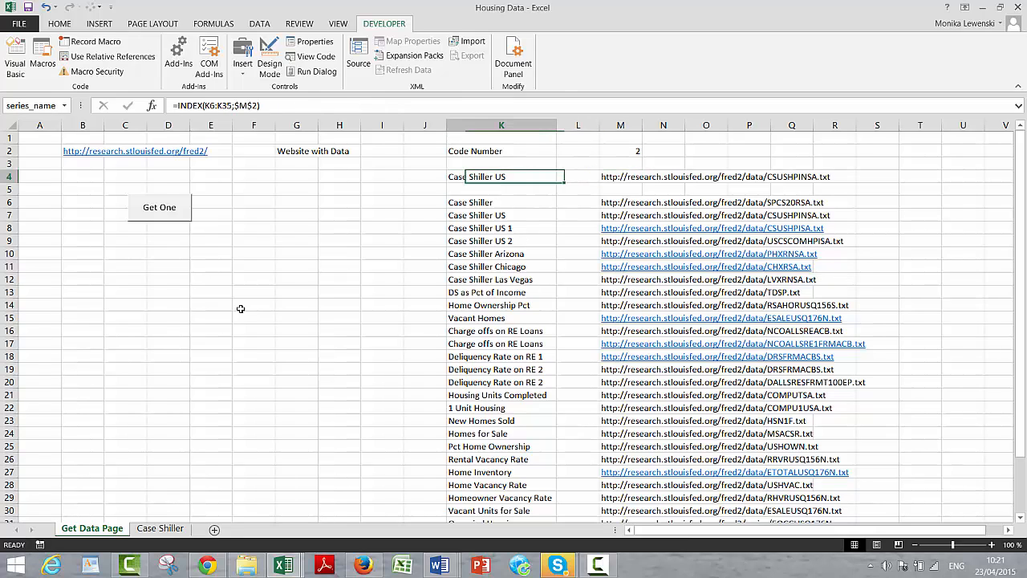
key(Right)
key(Right)
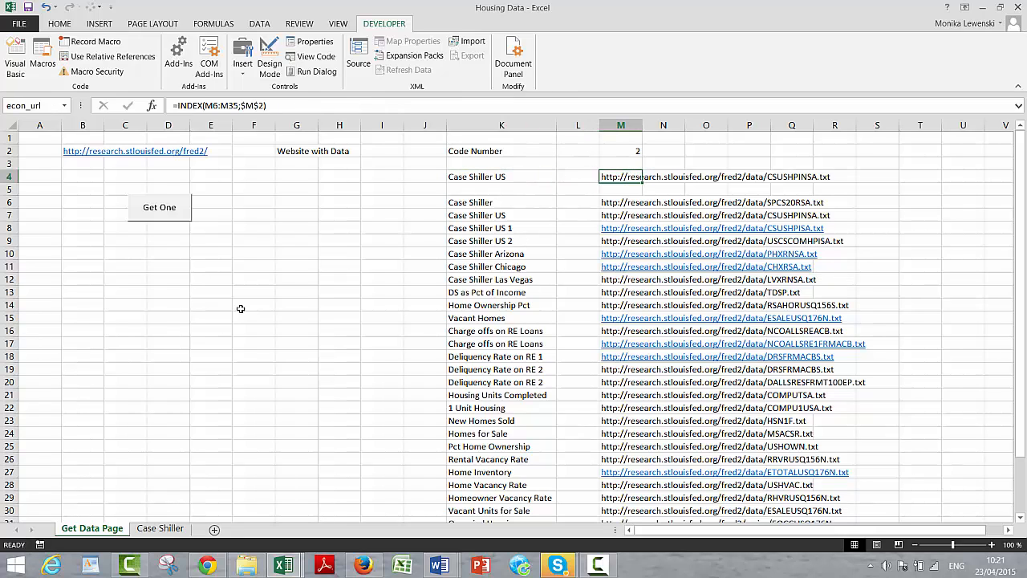
key(Down)
key(Down)
key(Down)
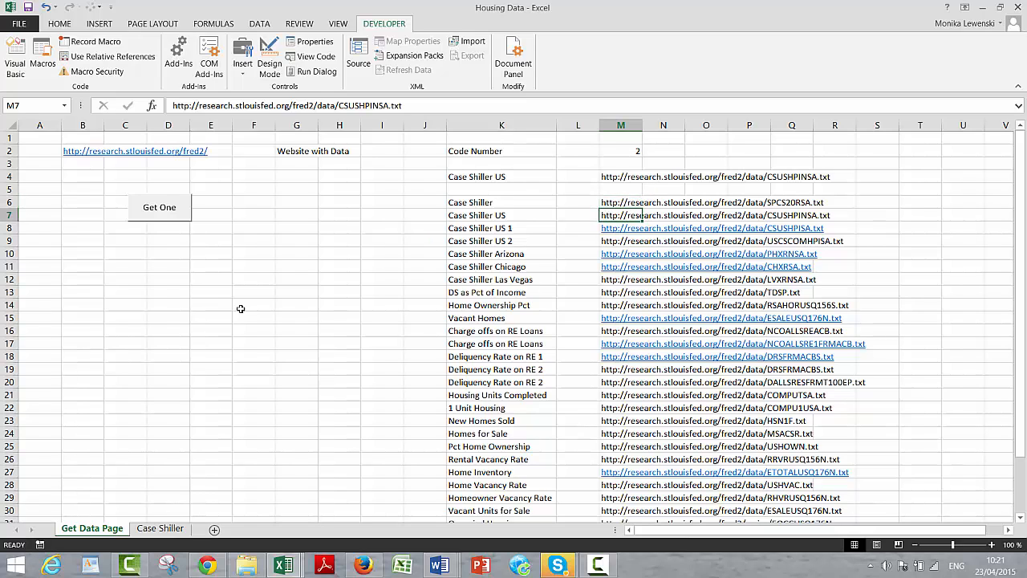
key(Down)
key(Down)
key(Down)
key(Left)
key(Left)
key(Left)
key(Left)
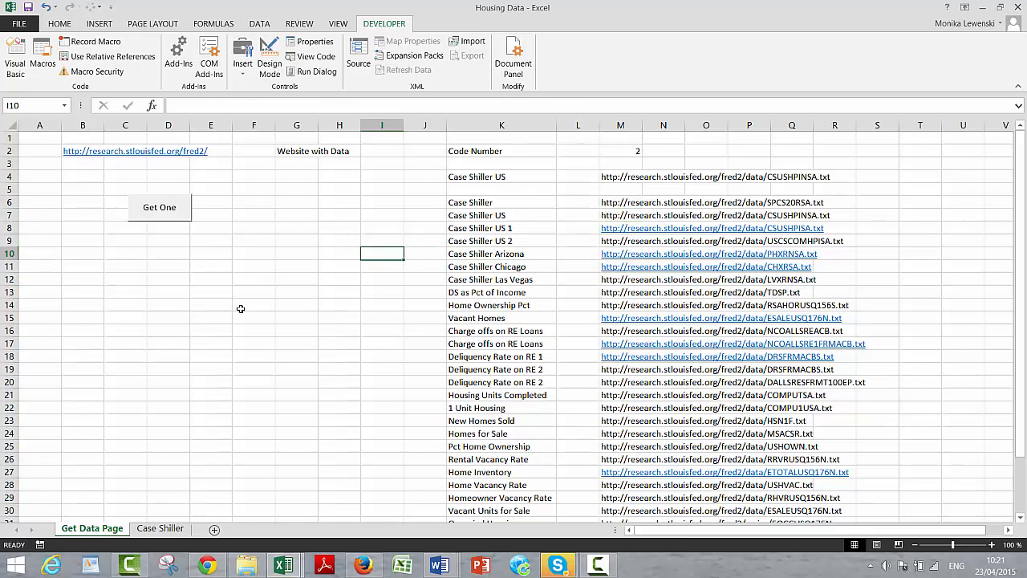
Open the code of the macro assigned to the Get One button for editing.
right_click(170, 215)
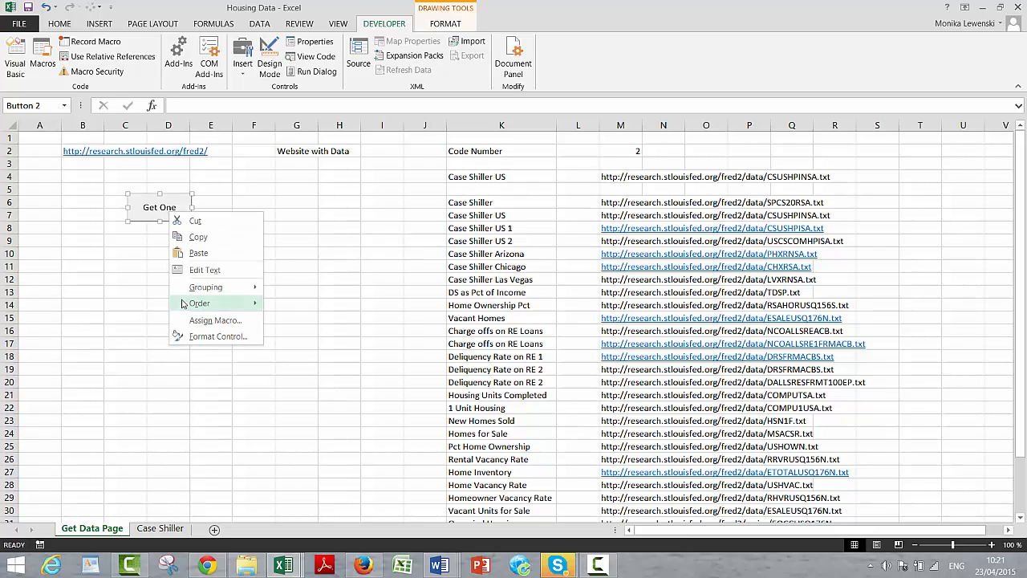
click(212, 320)
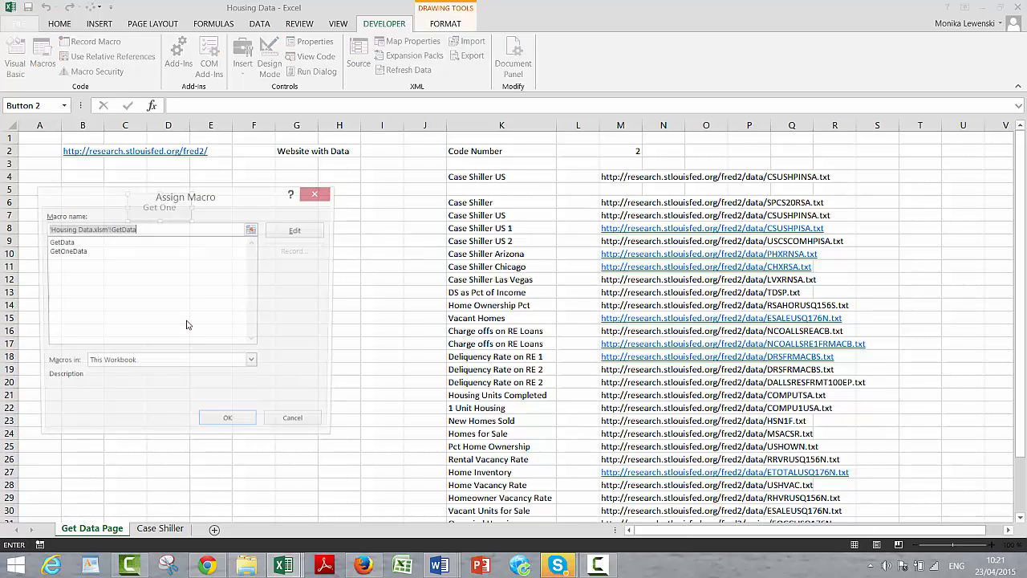
click(295, 234)
Add a new empty procedure named get_all_data below the end of the GetData macro.
key(Down)
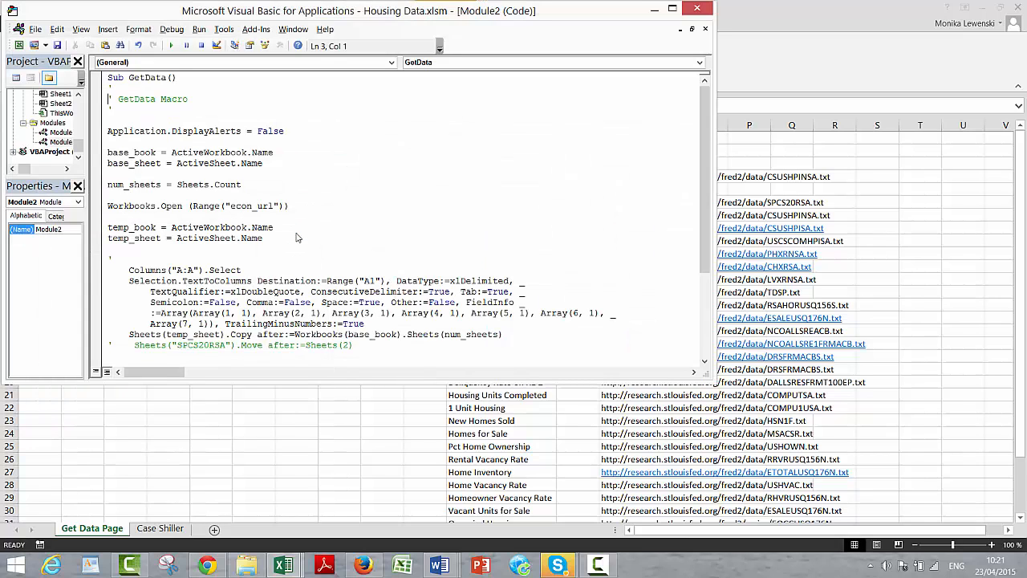
key(Down)
key(Down)
key(Down)
key(Down)
key(Down)
key(Down)
key(Down)
key(Down)
key(Down)
key(Down)
key(Down)
key(Down)
key(Down)
key(Down)
key(Down)
key(Down)
key(Down)
key(Down)
key(Down)
key(Down)
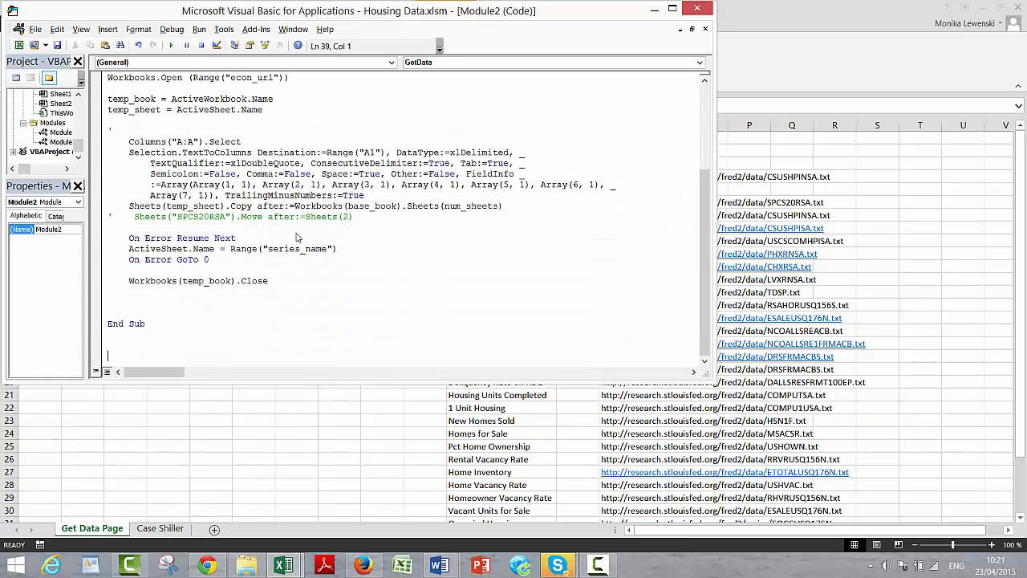
scroll(296, 237, down, 2)
key(Up)
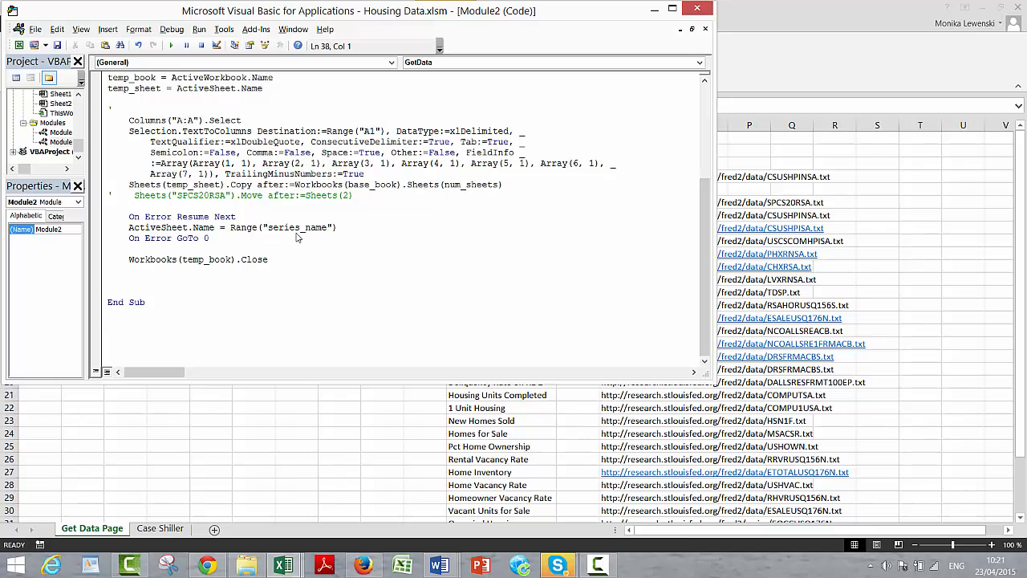
text(get_all_data)
key(Return)
key(Return)
text(sub)
key(Return)
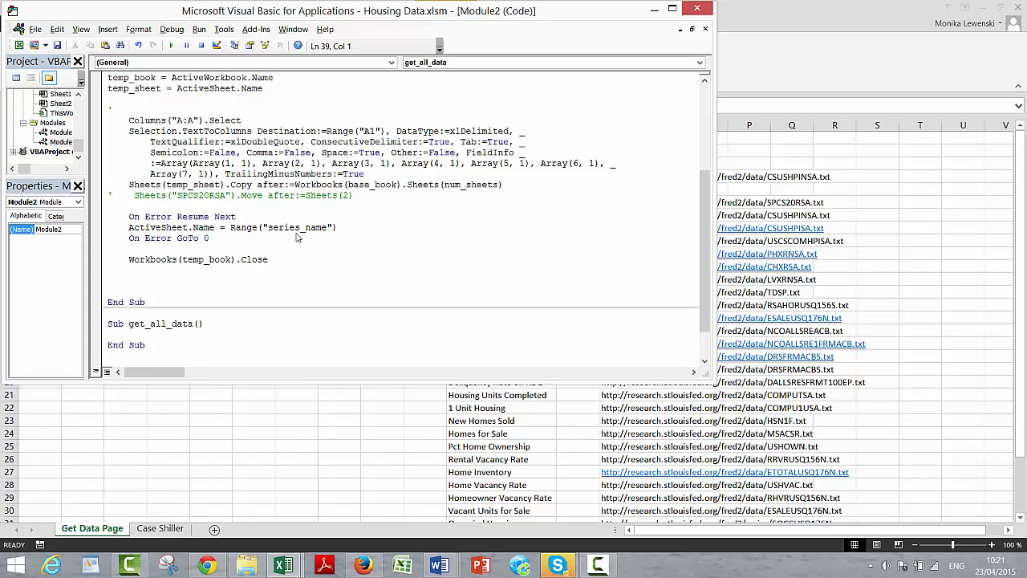
Begin a counting loop inside get_all_data with the partial line "for i = 1 to".
key(Return)
key(Return)
key(Return)
text(fo)
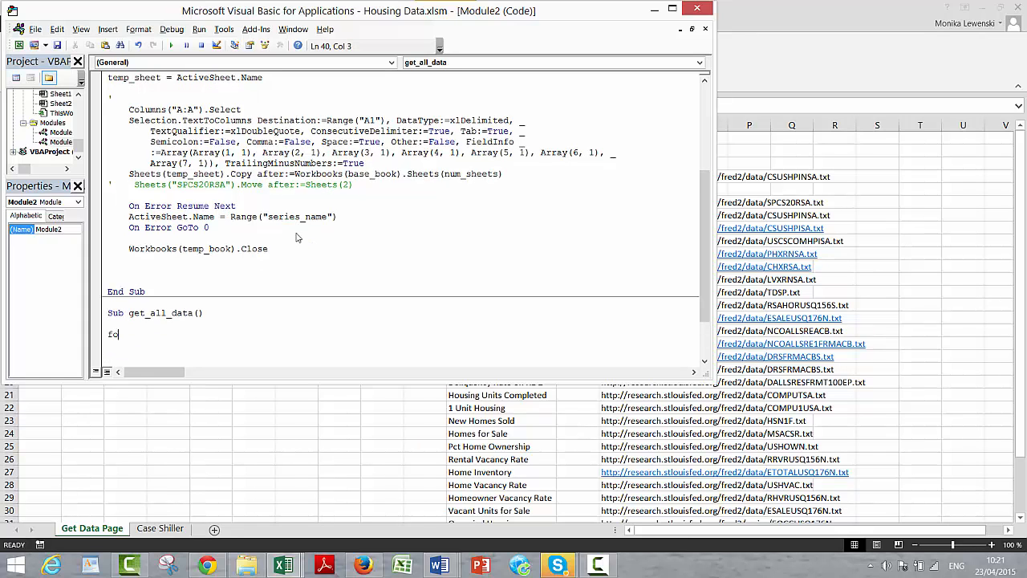
text(r i = 1 to nu)
Name the list of series names in K6:K35 of the Get Data Page all_data and check the range the name covers.
click(246, 404)
click(586, 138)
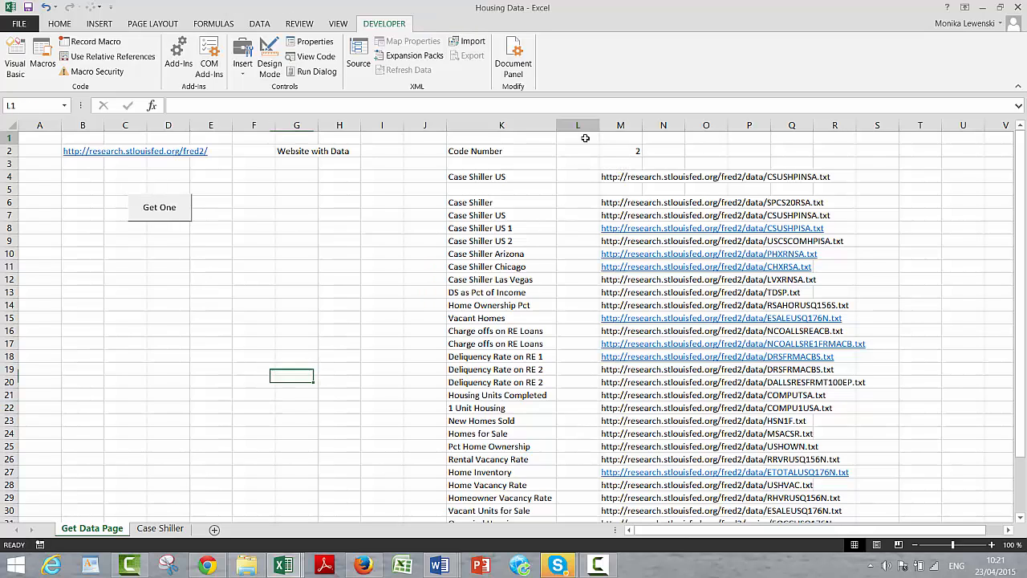
key(Down)
key(Down)
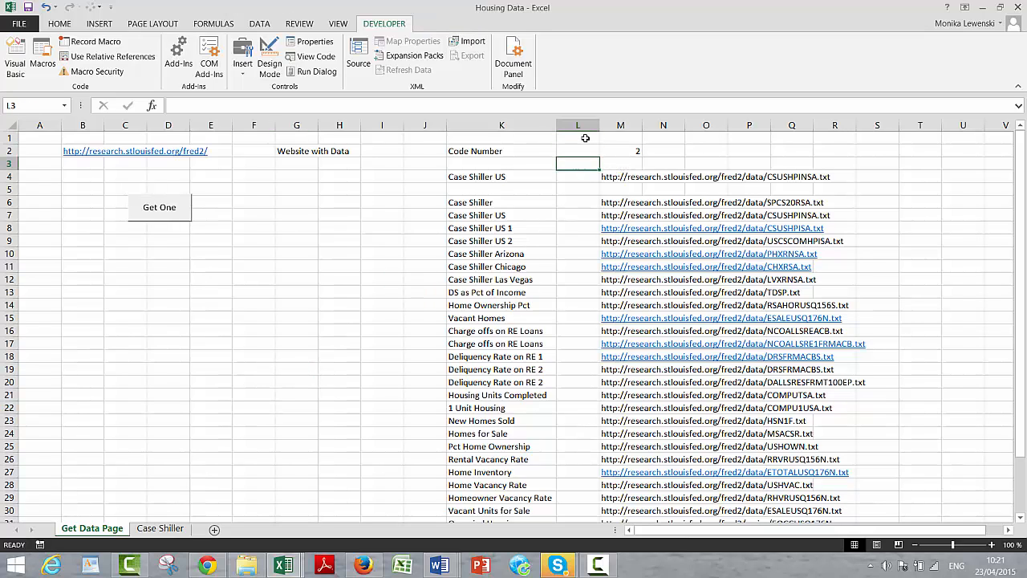
key(Down)
key(Down)
key(Down)
key(Left)
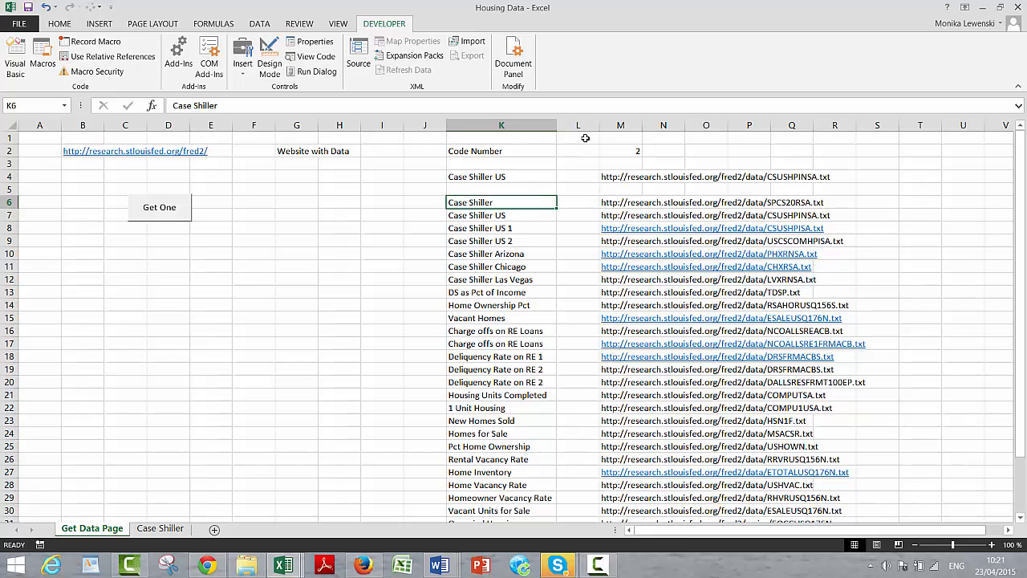
key(Up)
key(Down)
key(ctrl+shift+Down)
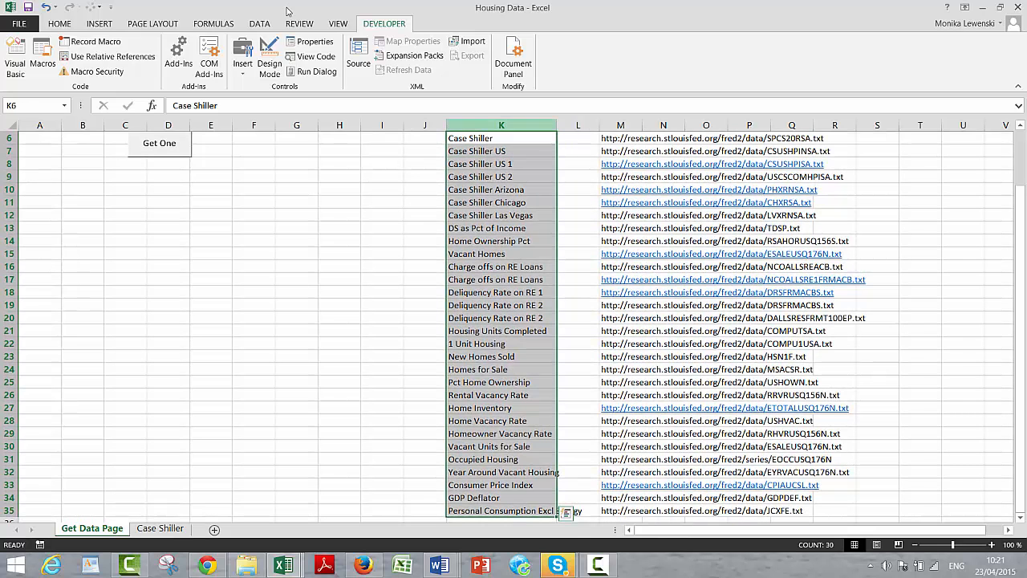
click(29, 107)
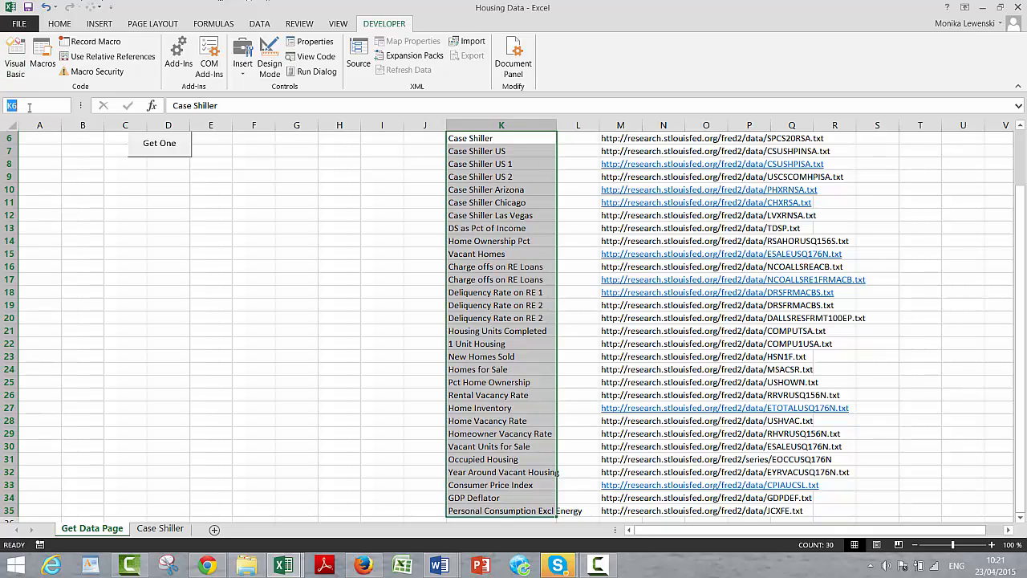
text(all_data)
key(Return)
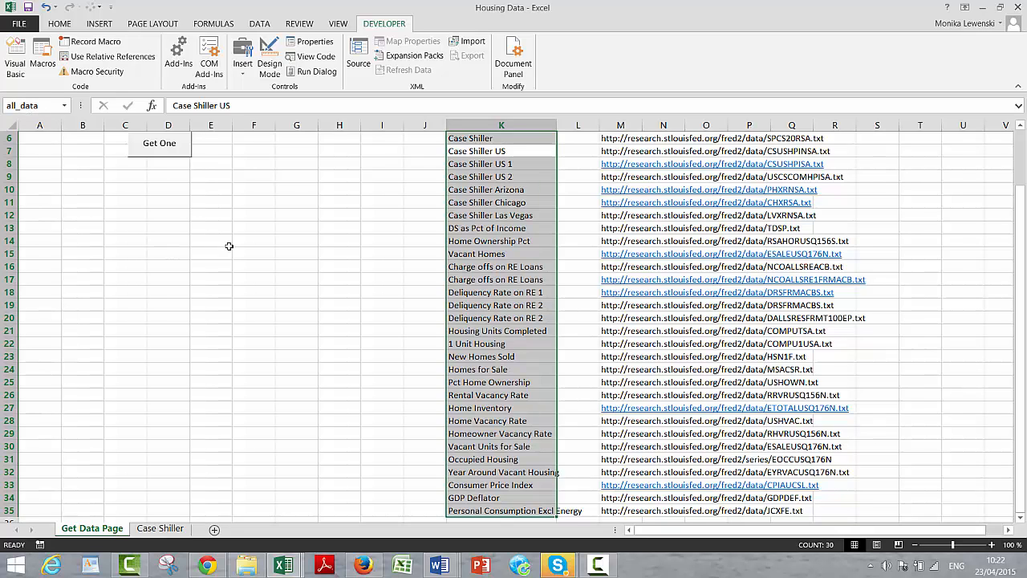
key(Down)
key(Up)
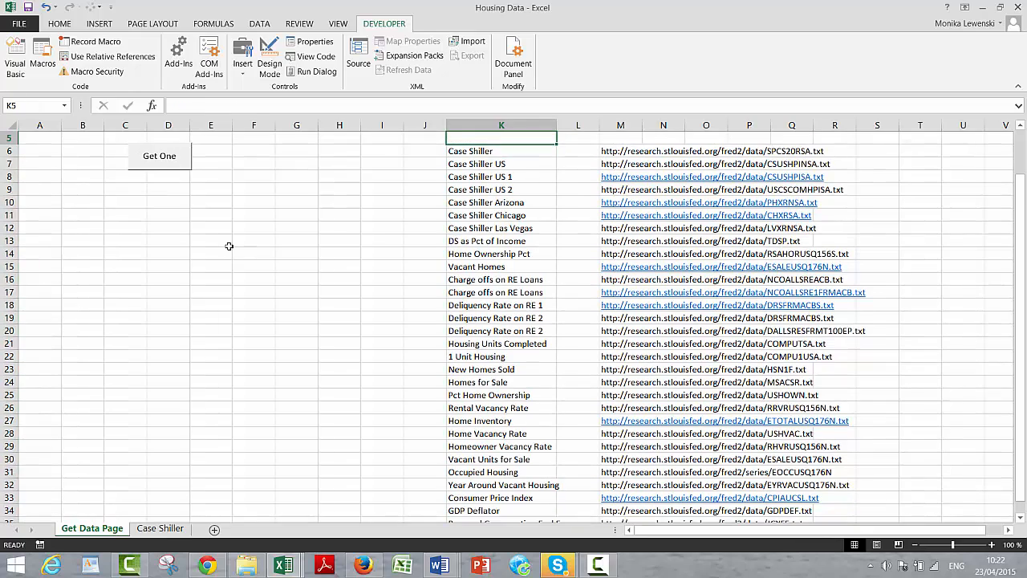
key(ctrl+shift+Down)
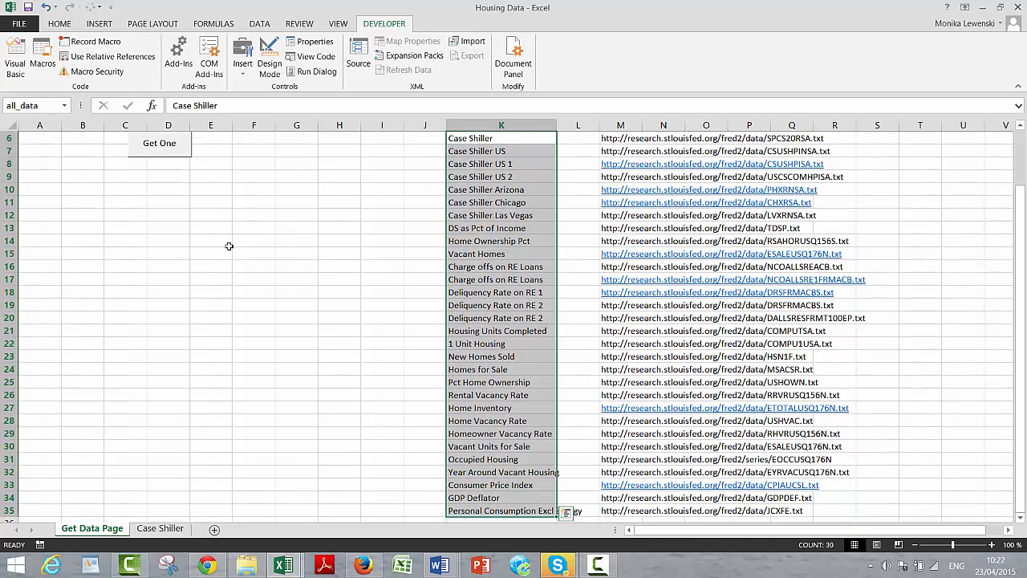
click(249, 300)
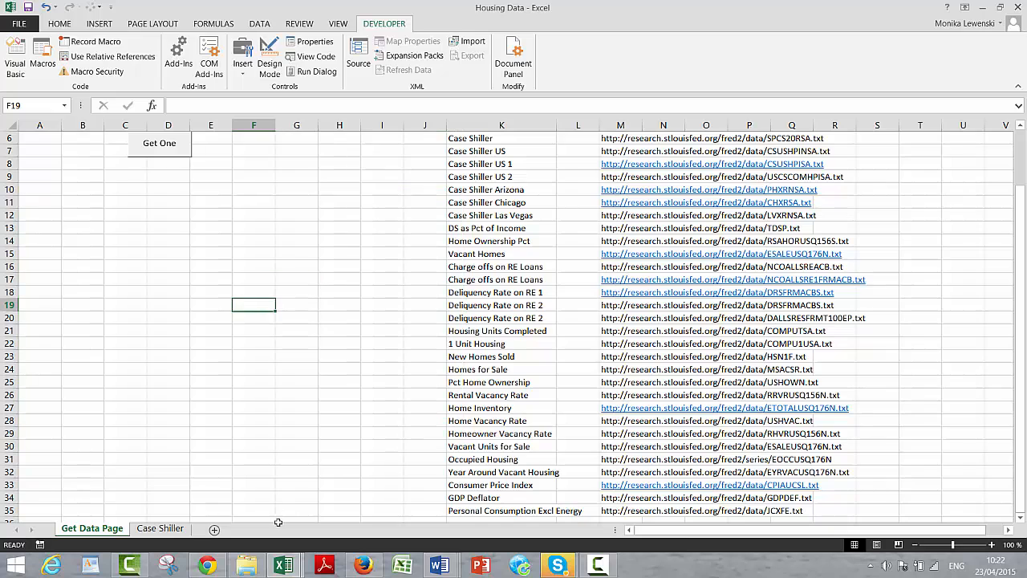
Complete the loop line in get_all_data with Range("all_data").Count as the upper limit.
click(285, 563)
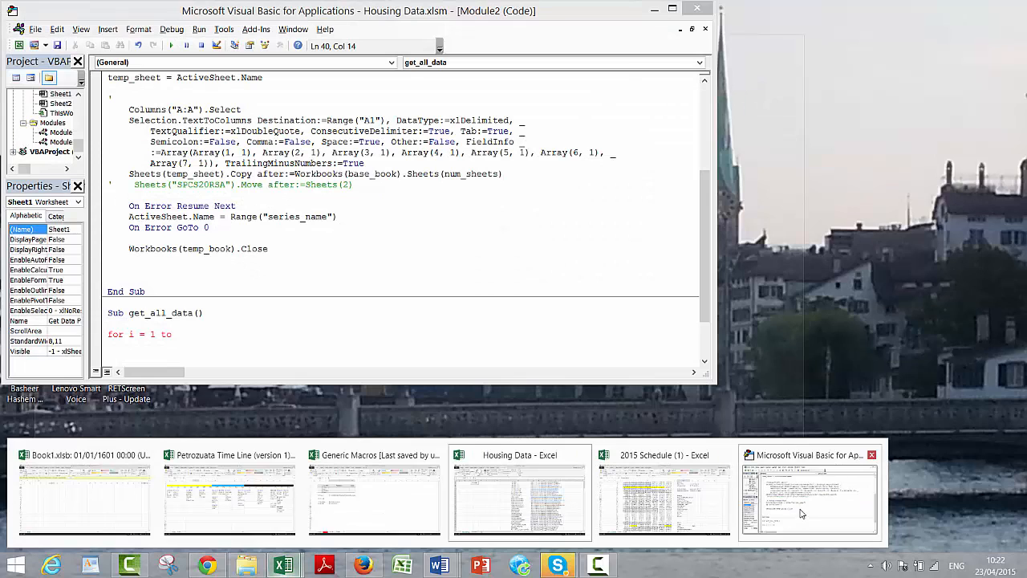
click(810, 493)
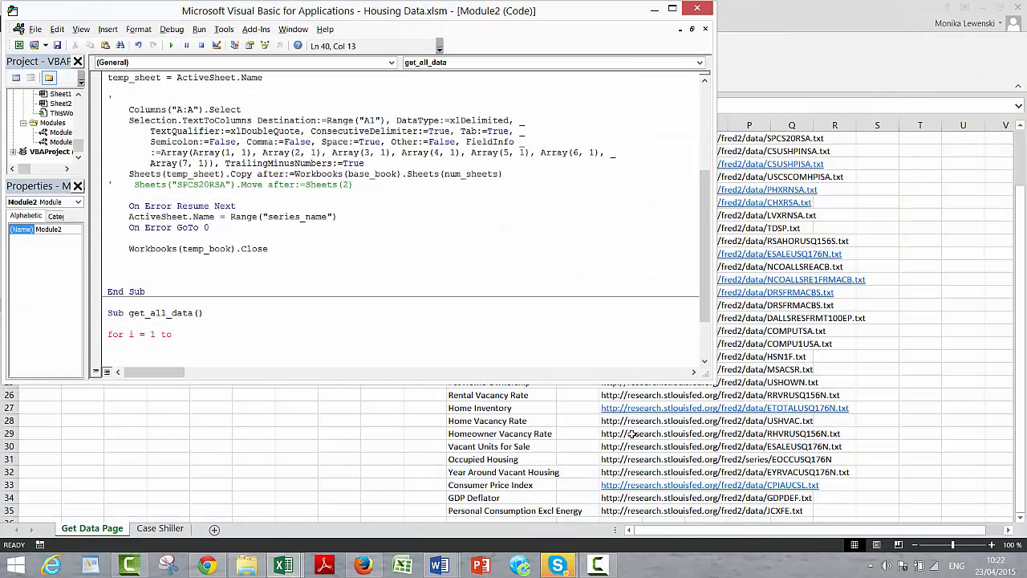
text(ran)
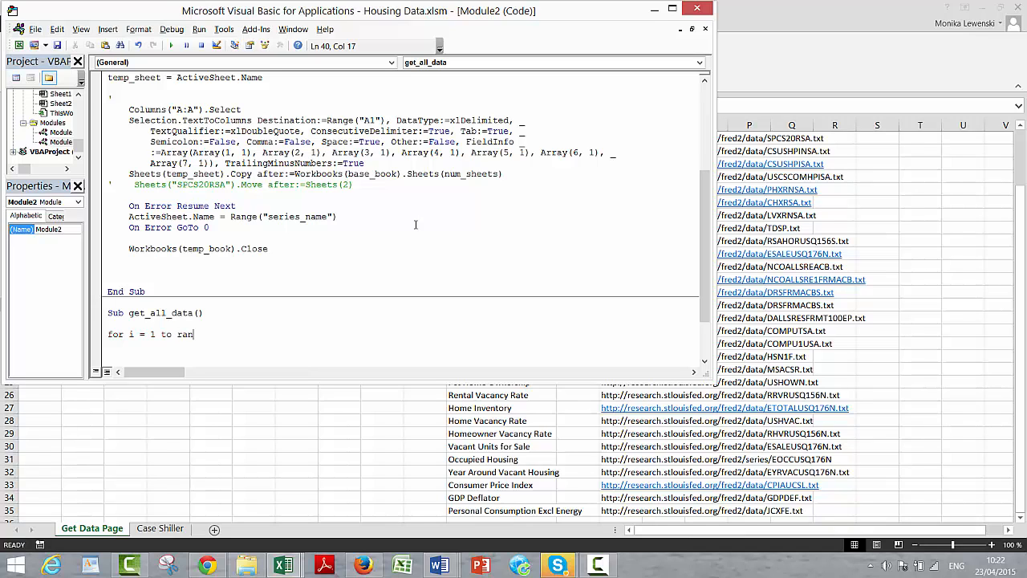
text(ge("a)
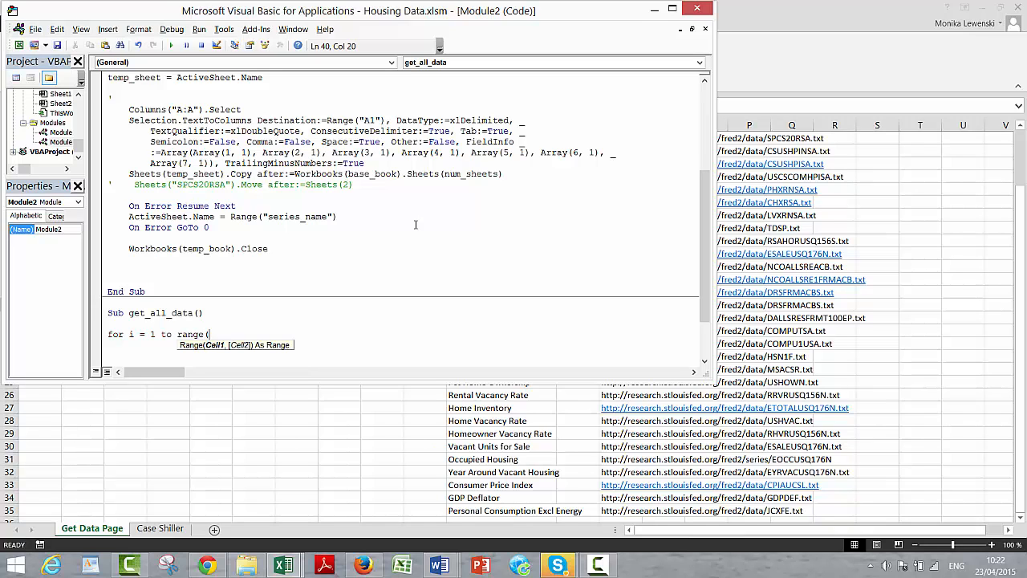
text(l_data").cou)
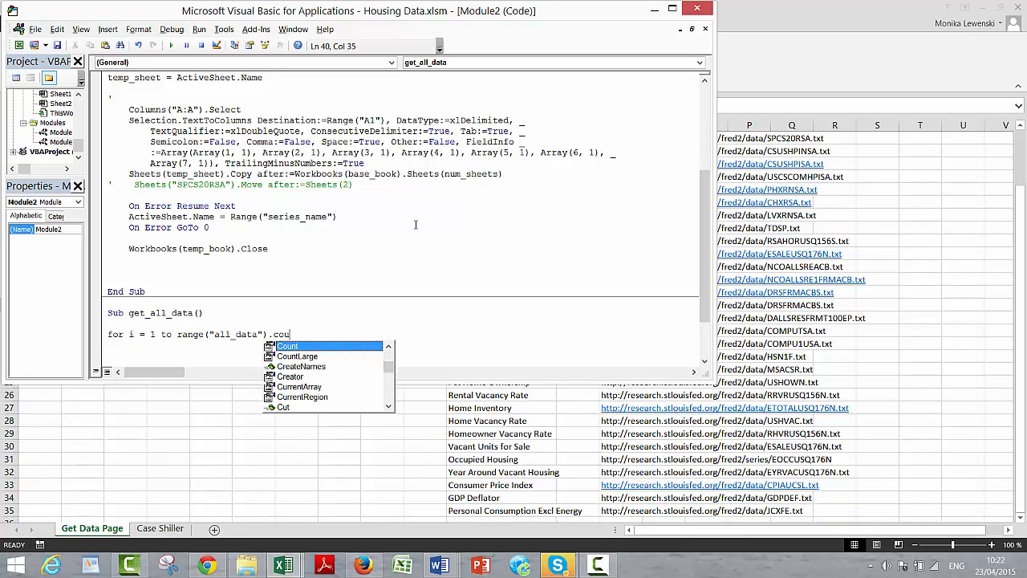
text(nt)
key(Return)
key(Return)
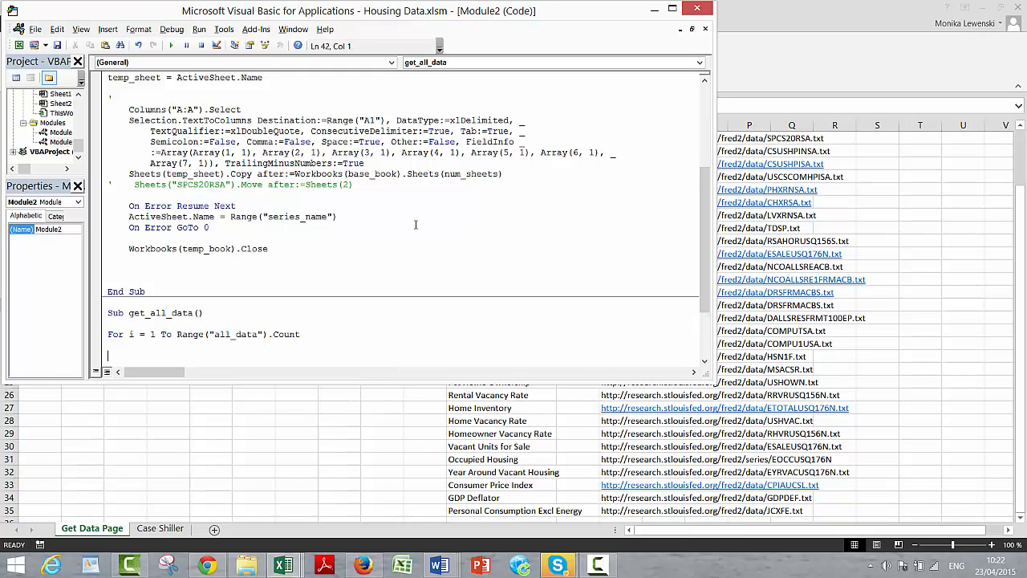
Close the loop in get_all_data with a Next i line above End Sub.
key(Down)
key(Down)
key(Down)
key(Down)
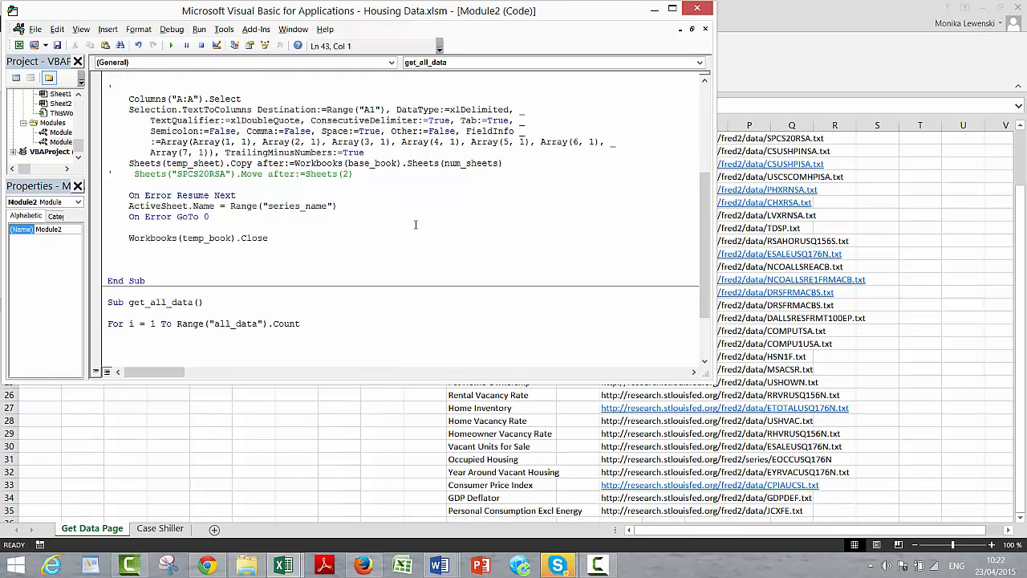
key(Up)
key(Up)
key(Up)
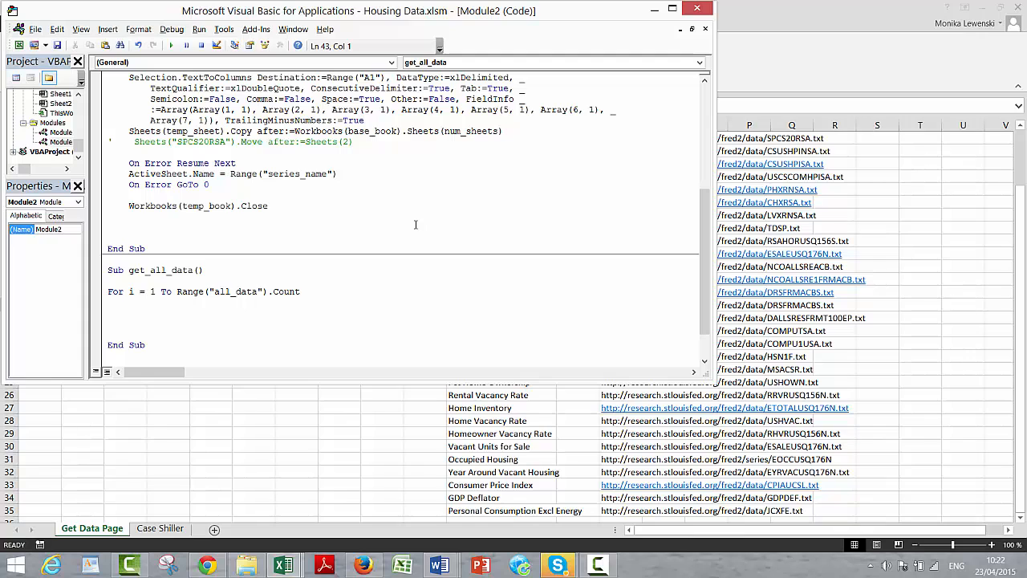
text(next i)
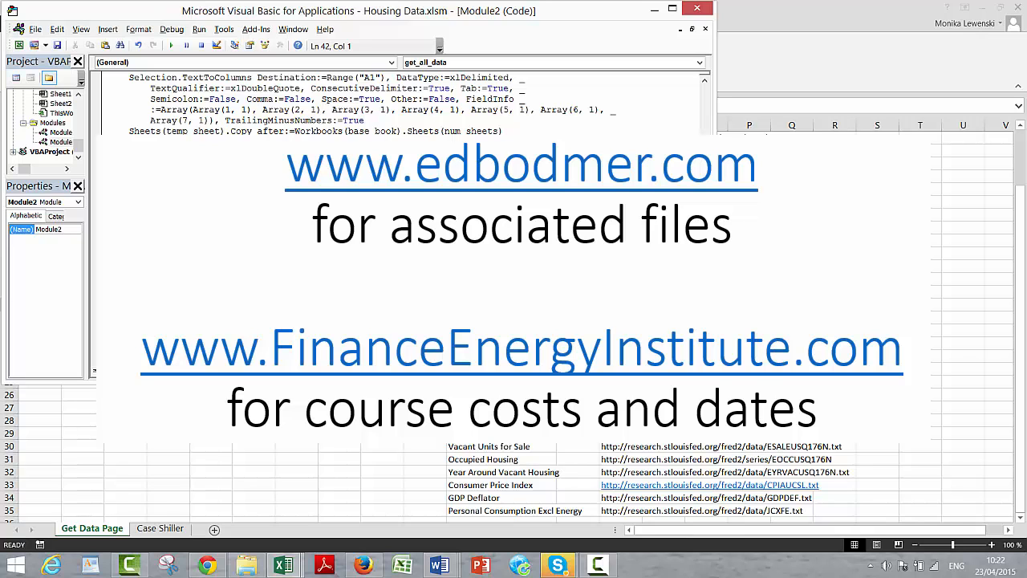
Name the Code Number cell M2 on the Get Data Page code.
click(378, 437)
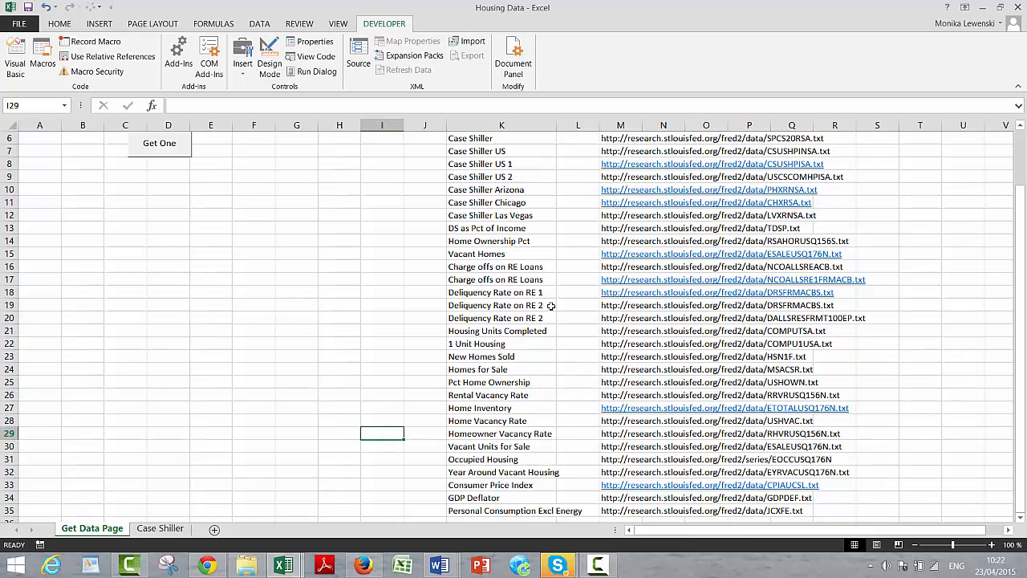
scroll(549, 305, up, 2)
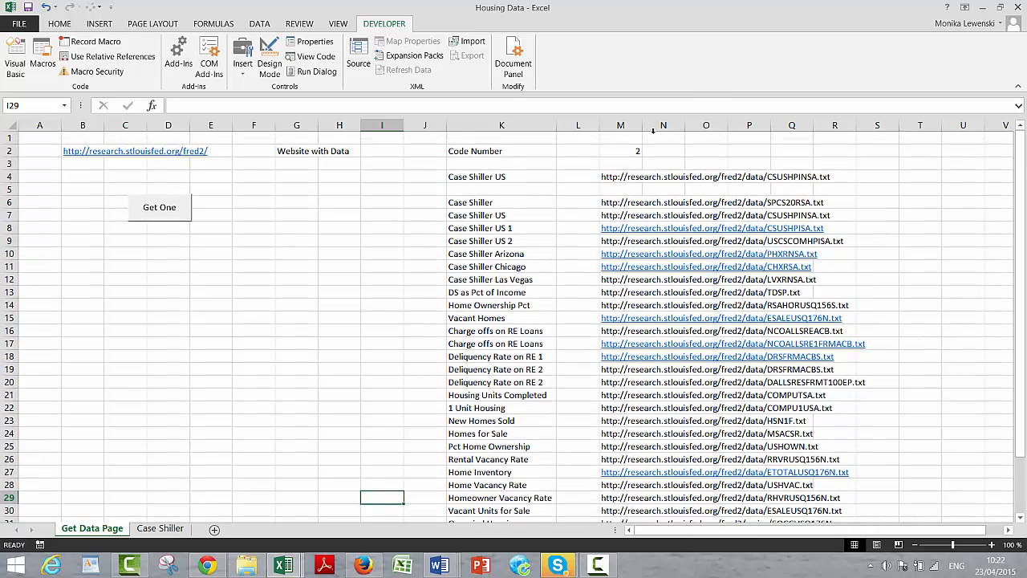
click(625, 154)
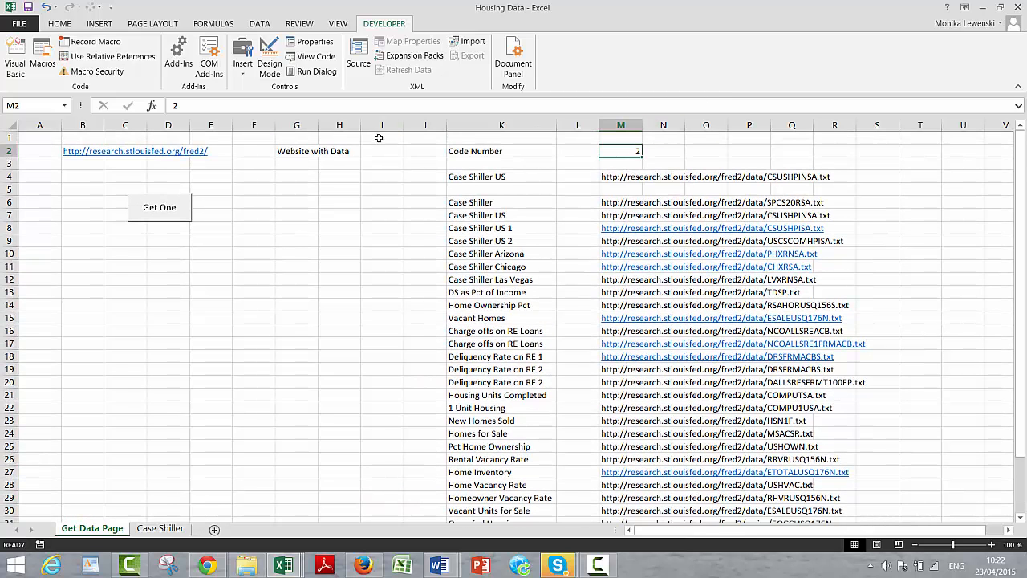
click(53, 105)
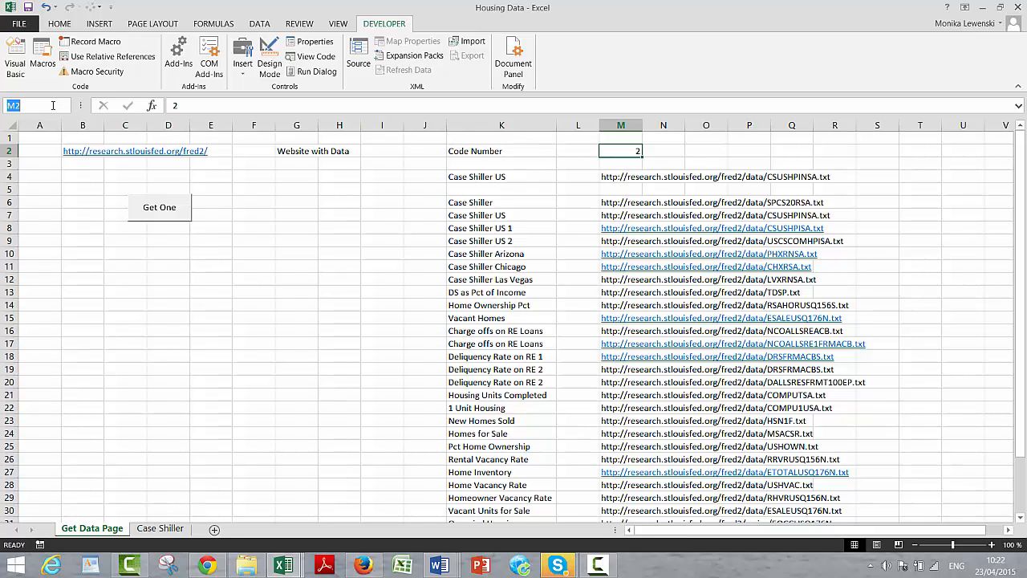
text(code)
key(Return)
click(240, 434)
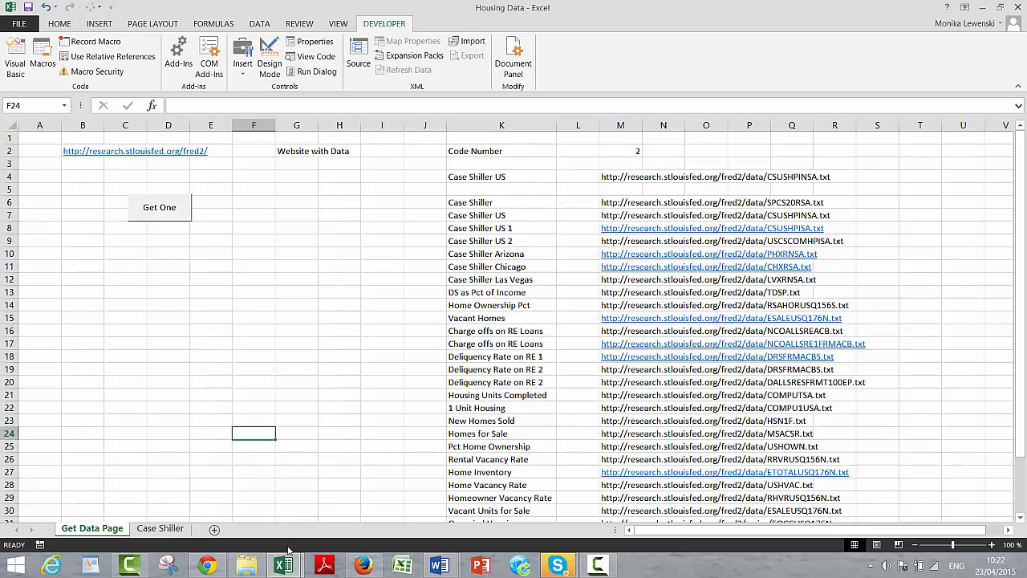
Add the line Range("code") = i inside the loop of get_all_data in the Visual Basic editor.
mouse_move(290, 567)
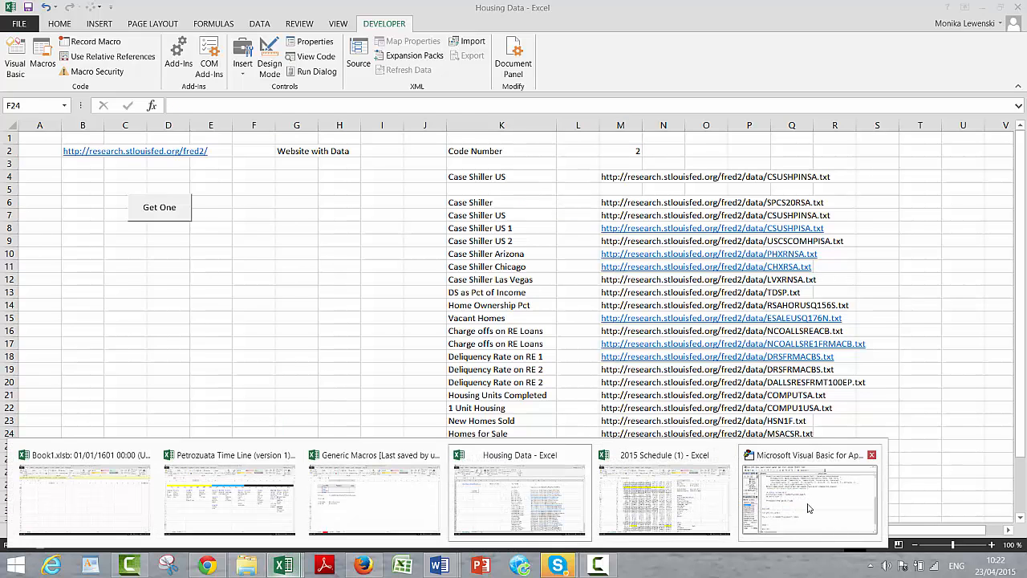
click(816, 497)
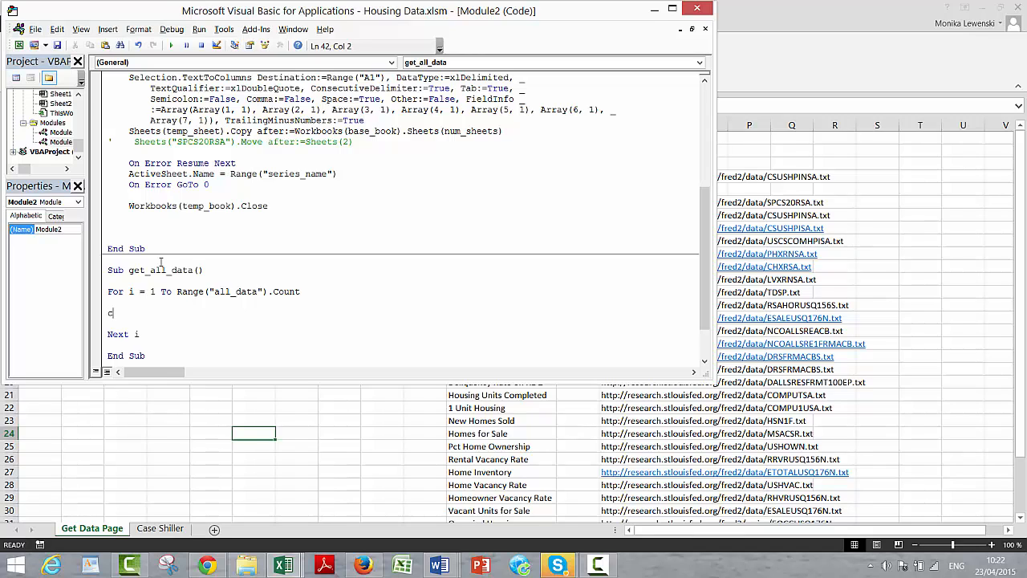
text(range()
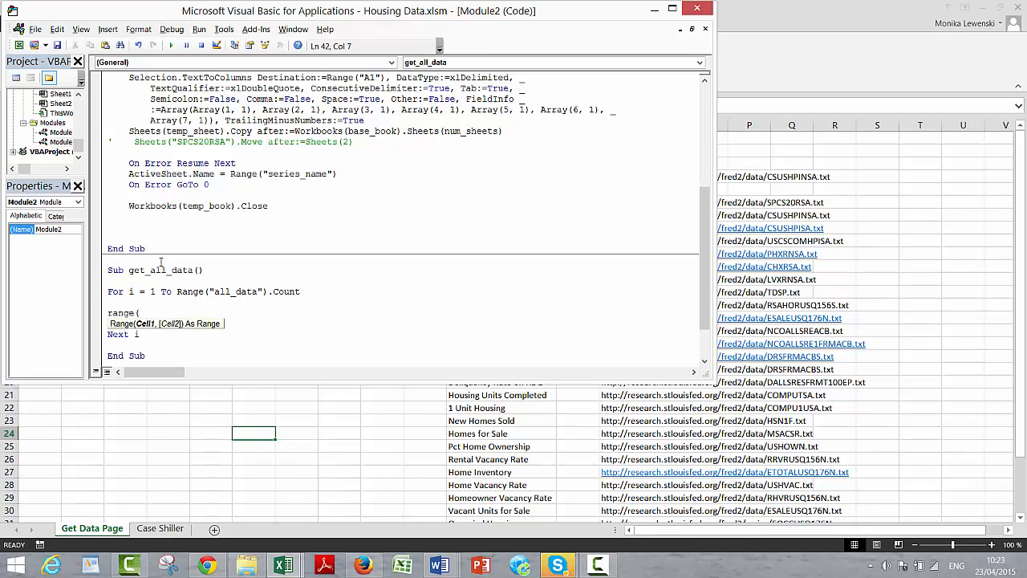
text("code") = i)
key(Return)
key(Return)
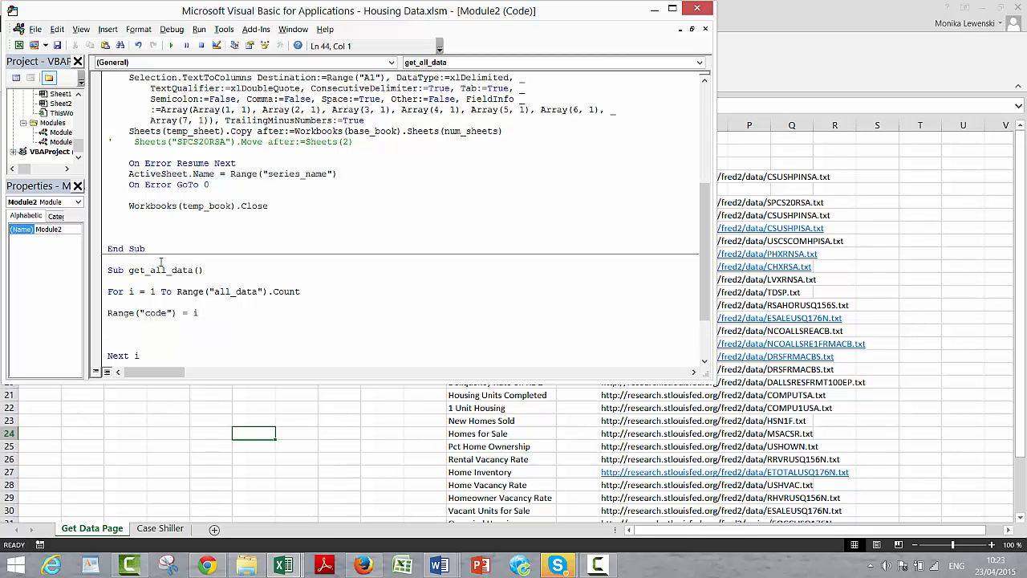
Look back through the GetData macro above get_all_data up to its Sub line to check the macro's name.
key(Up)
key(Up)
key(Up)
key(Up)
key(Up)
key(Up)
key(Up)
key(Up)
key(Up)
key(Up)
key(Up)
key(Up)
key(Up)
key(Up)
key(Up)
key(Up)
key(Up)
key(Up)
key(Up)
key(Up)
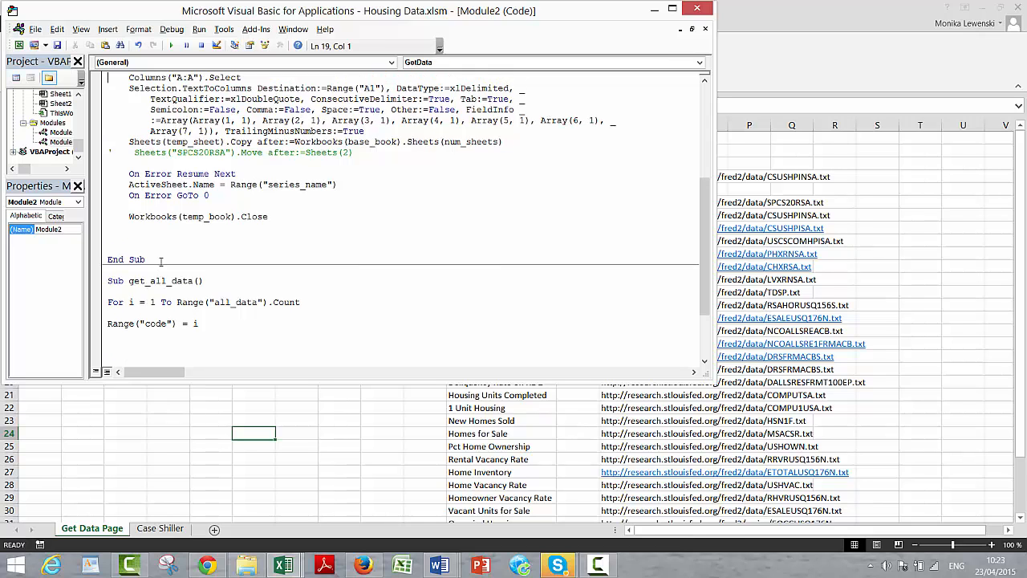
key(Up)
key(Up)
key(Up)
key(Up)
key(Up)
key(Up)
key(Up)
key(Up)
key(Up)
key(Up)
key(Up)
key(Up)
key(Up)
key(Up)
key(Up)
key(Up)
key(Up)
key(Up)
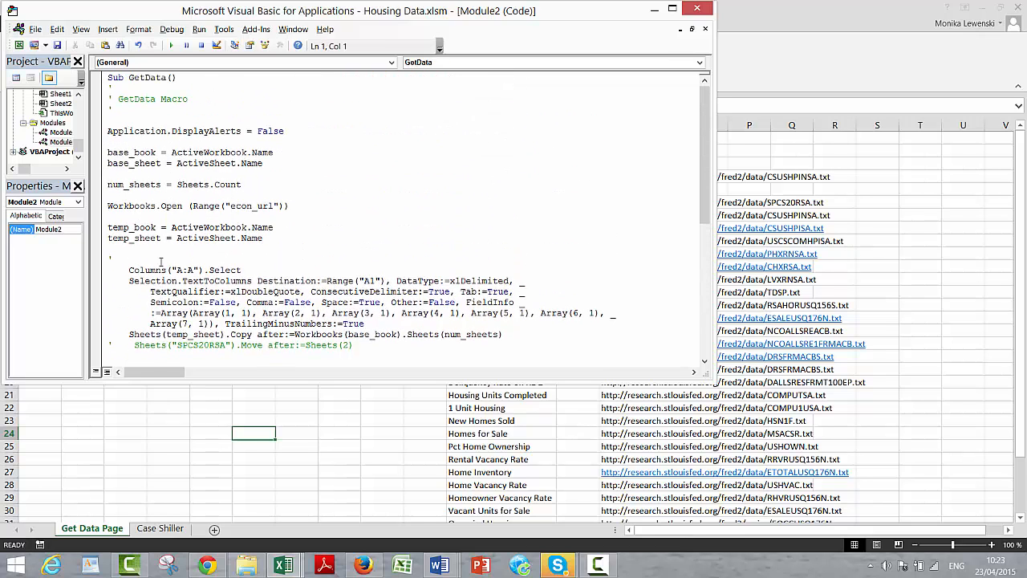
Call the GetData macro inside the get_all_data loop, on a line between Range("code") = i and Next i.
key(Down)
key(Down)
key(Down)
key(Down)
key(Down)
key(Down)
key(Down)
key(Down)
key(Down)
key(Down)
key(Down)
key(Down)
key(Down)
key(Down)
key(Down)
key(Down)
key(Down)
key(Down)
key(Down)
key(Down)
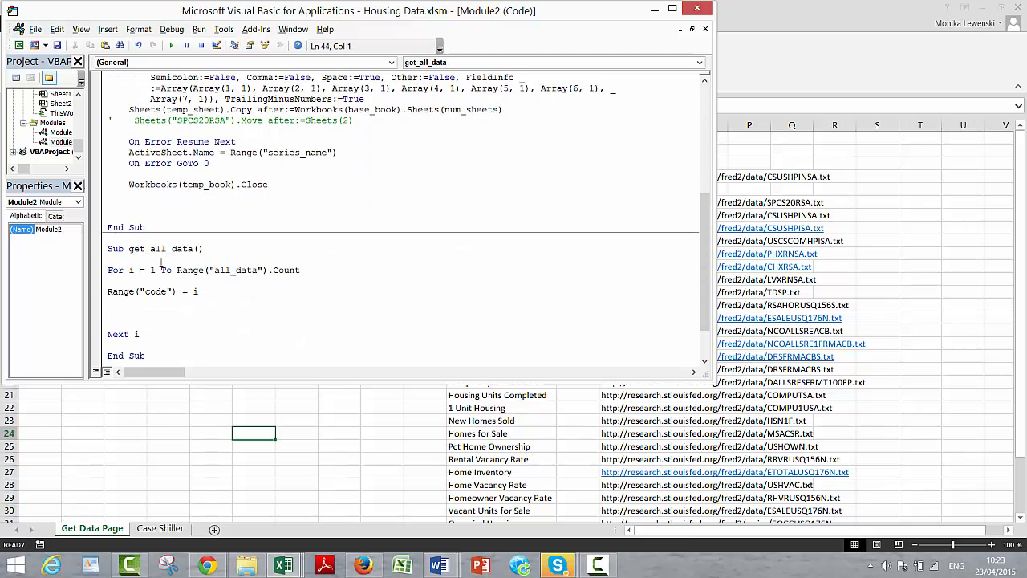
text(da)
key(BackSpace)
key(BackSpace)
key(BackSpace)
text(etdata)
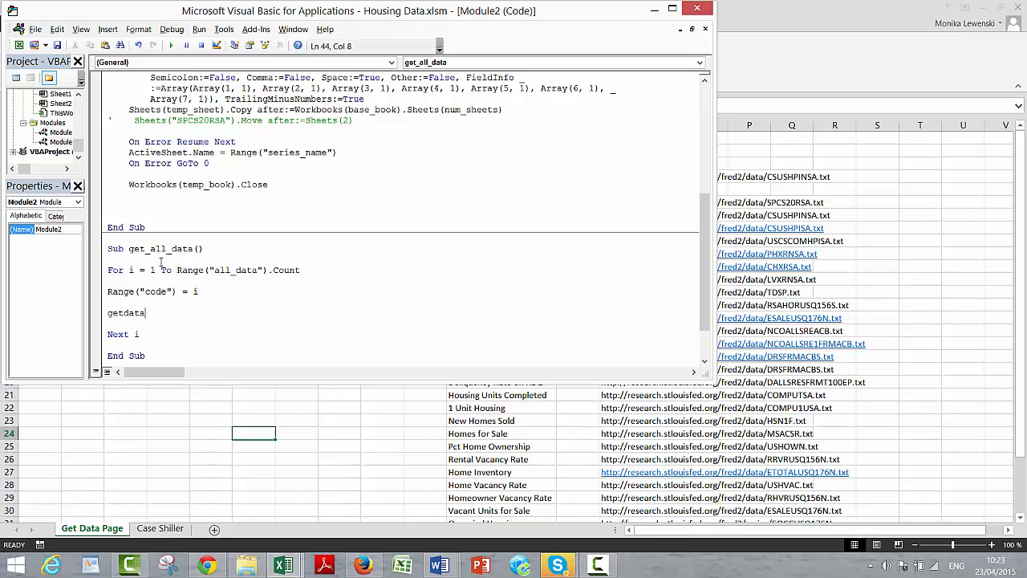
key(Return)
Return to the Housing Data workbook and delete the Case Shiller sheet.
click(155, 430)
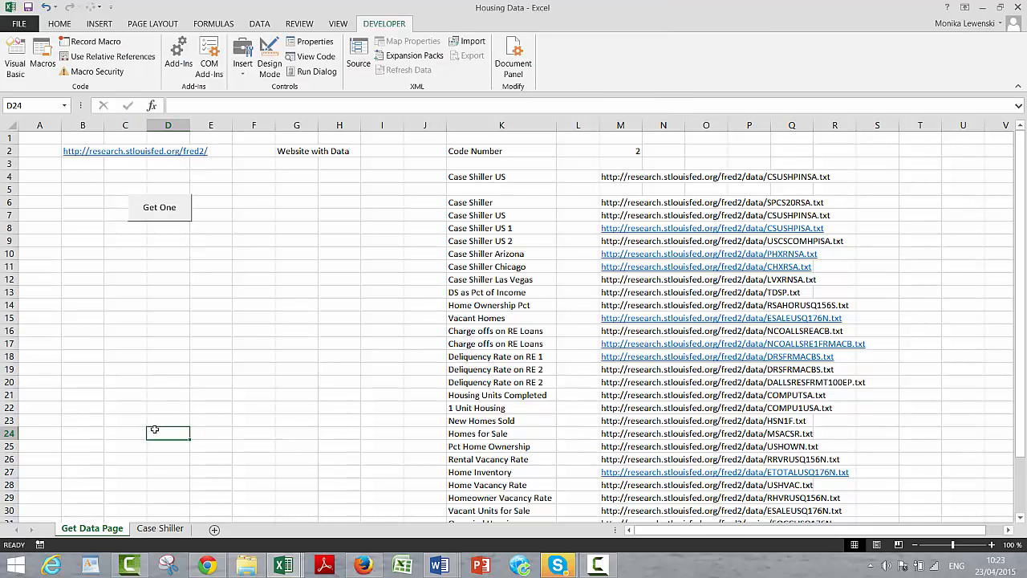
click(221, 404)
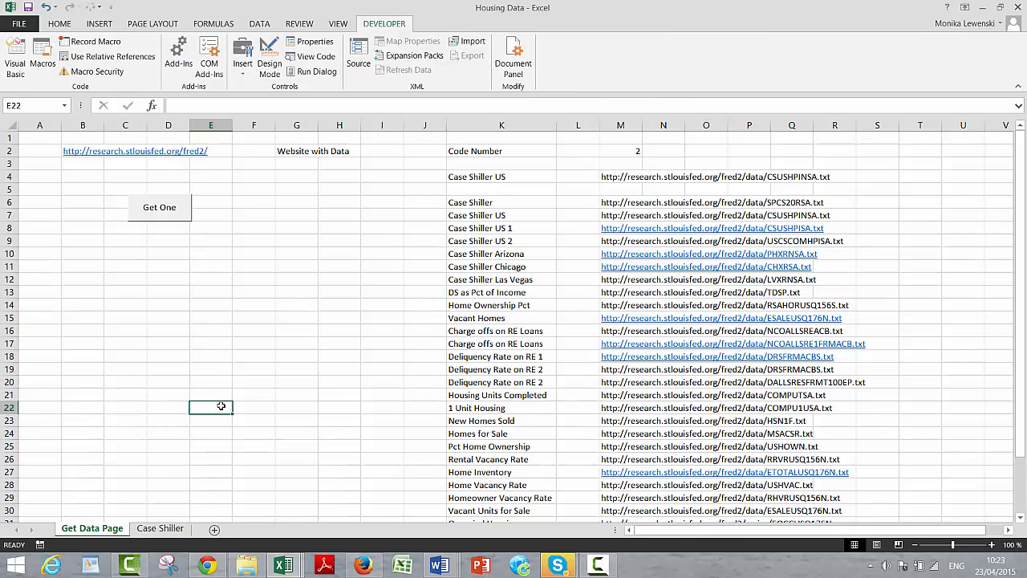
click(161, 529)
key(alt+e)
key(l)
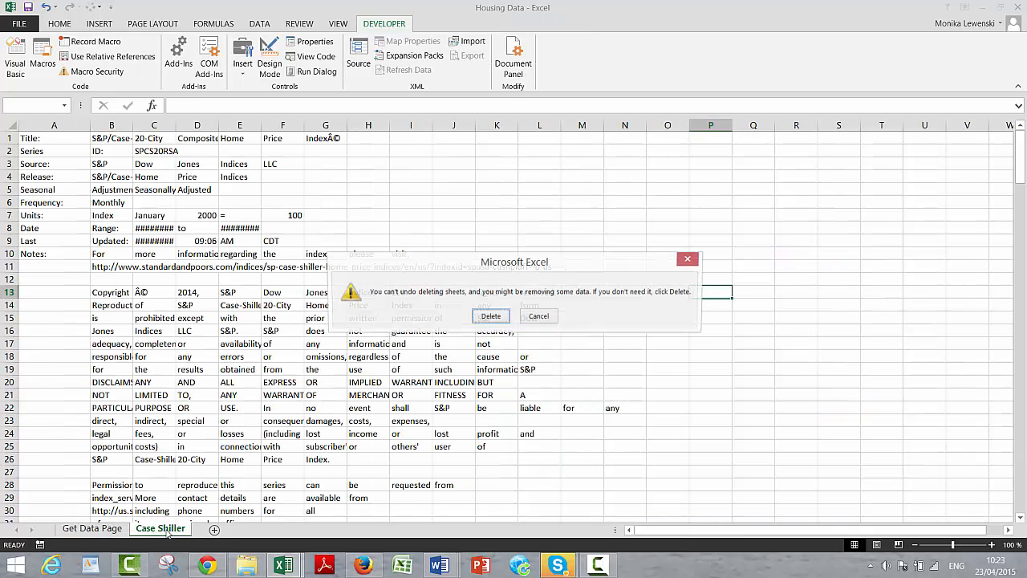
key(Return)
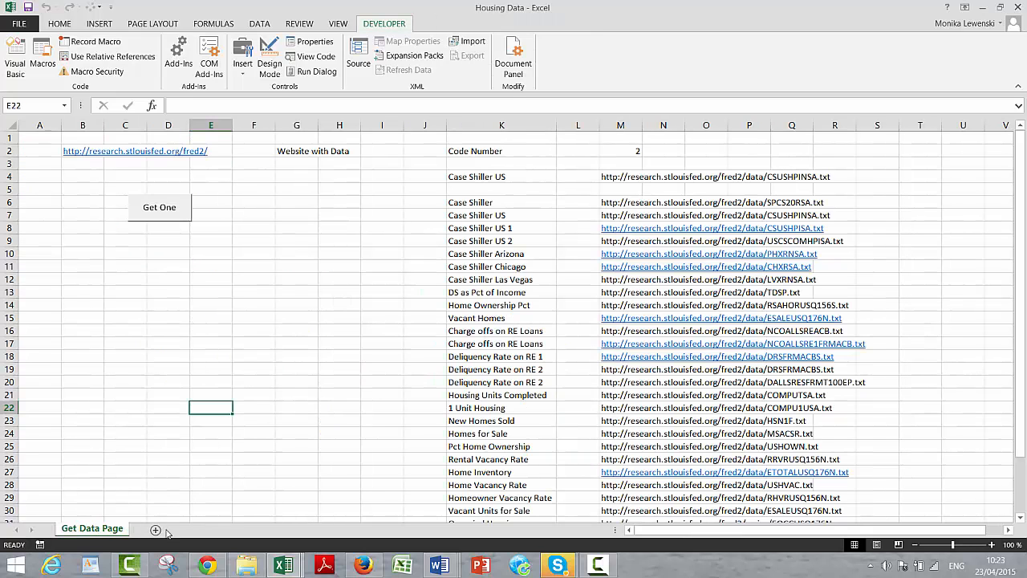
Duplicate the Get One button on the Get Data Page and align the copy beside the original, around columns F to G.
click(195, 307)
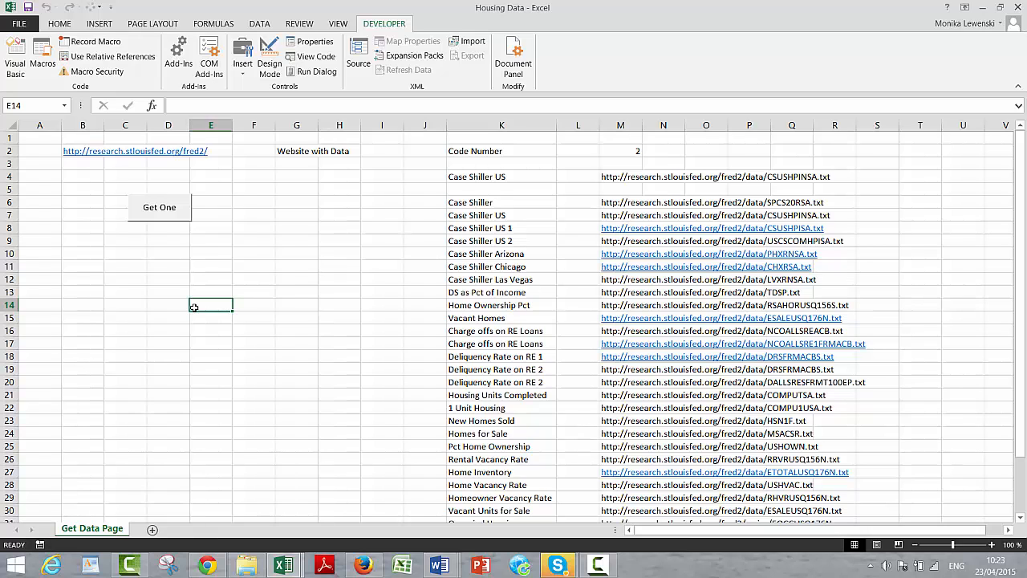
right_click(173, 213)
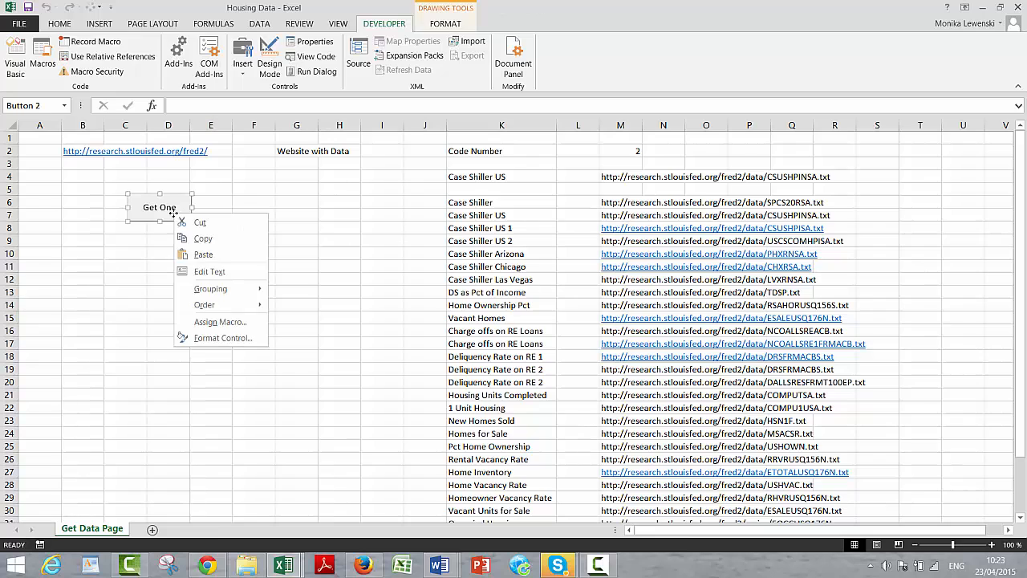
click(191, 239)
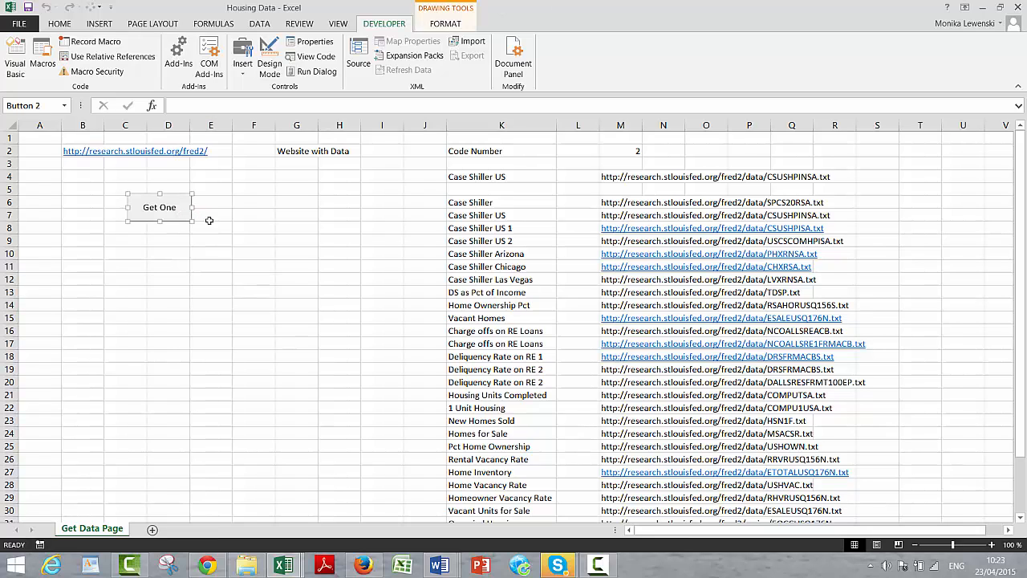
click(239, 199)
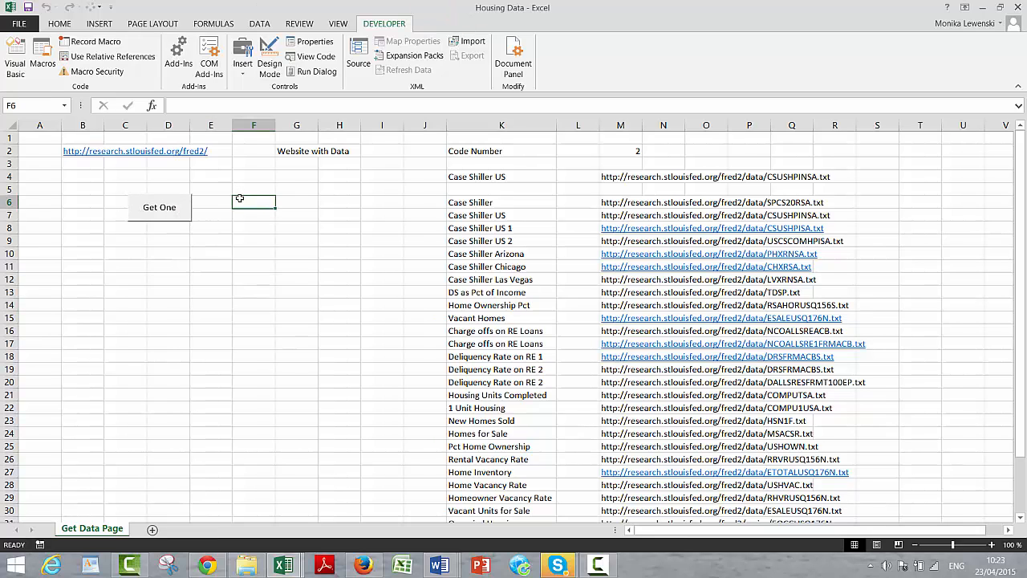
key(ctrl+v)
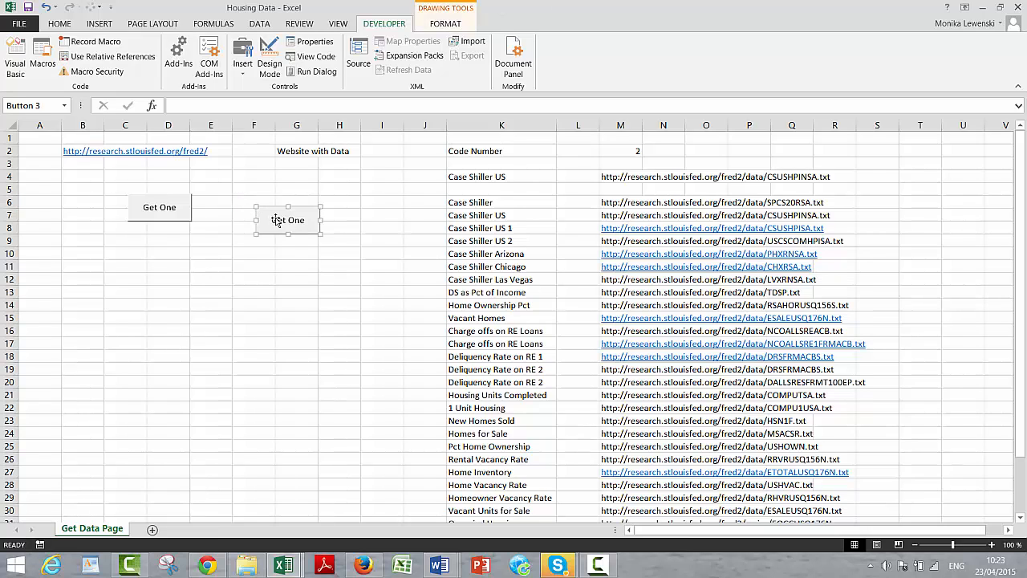
drag(267, 212, 252, 200)
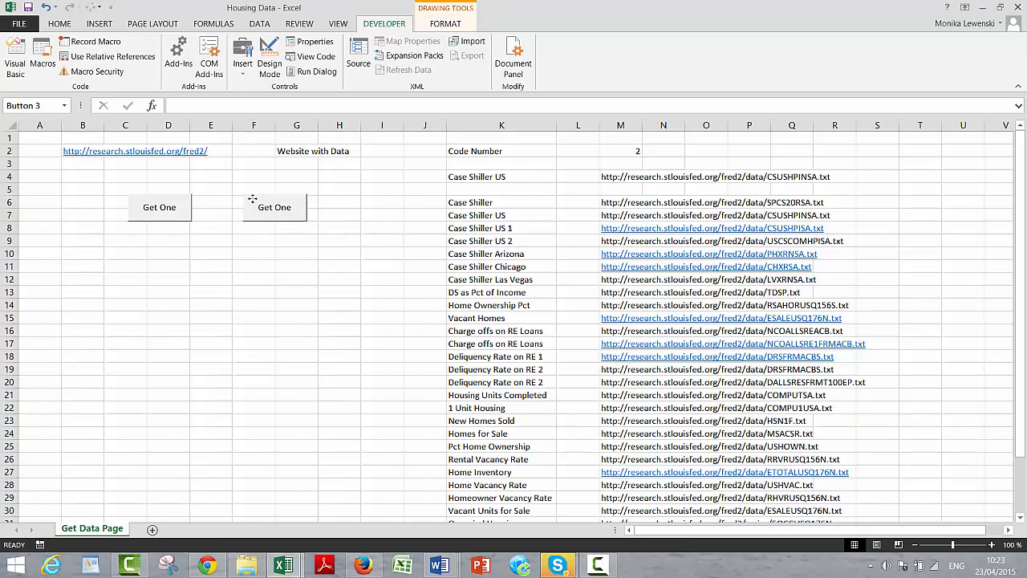
Relabel the copied button Get All Series and make it slightly taller.
click(295, 208)
text(Series)
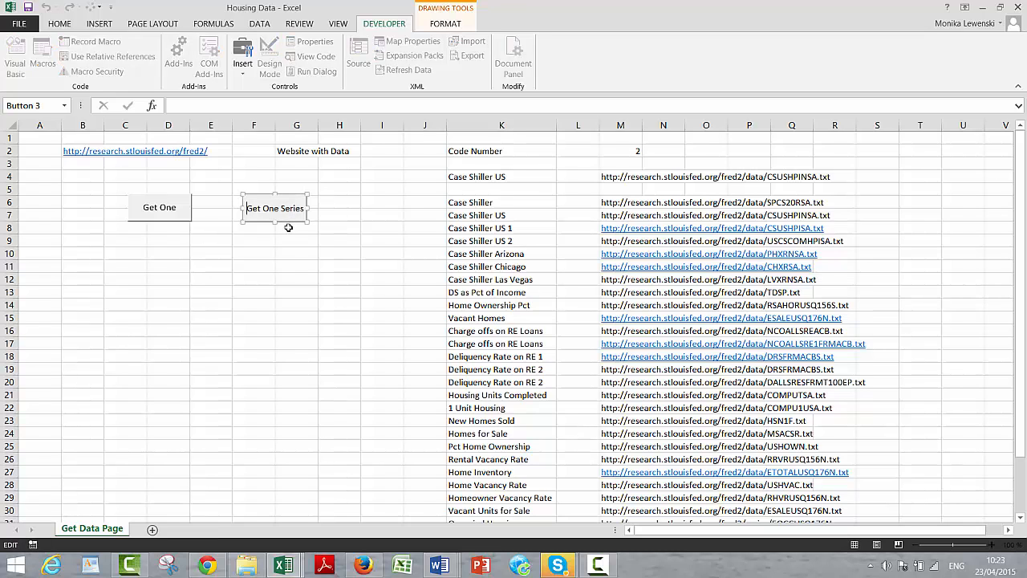
text(All)
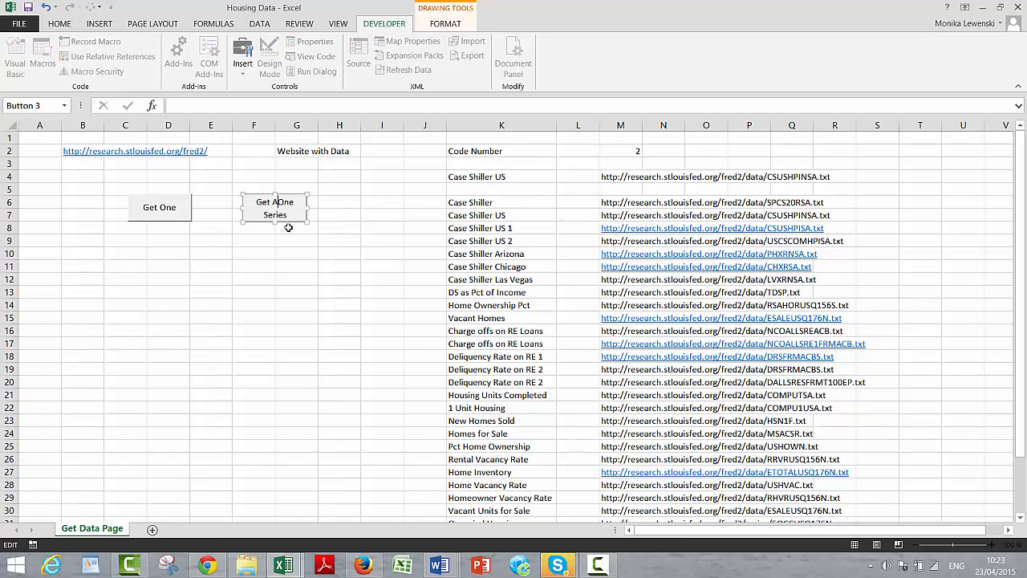
key(Delete)
key(Delete)
key(Delete)
key(Delete)
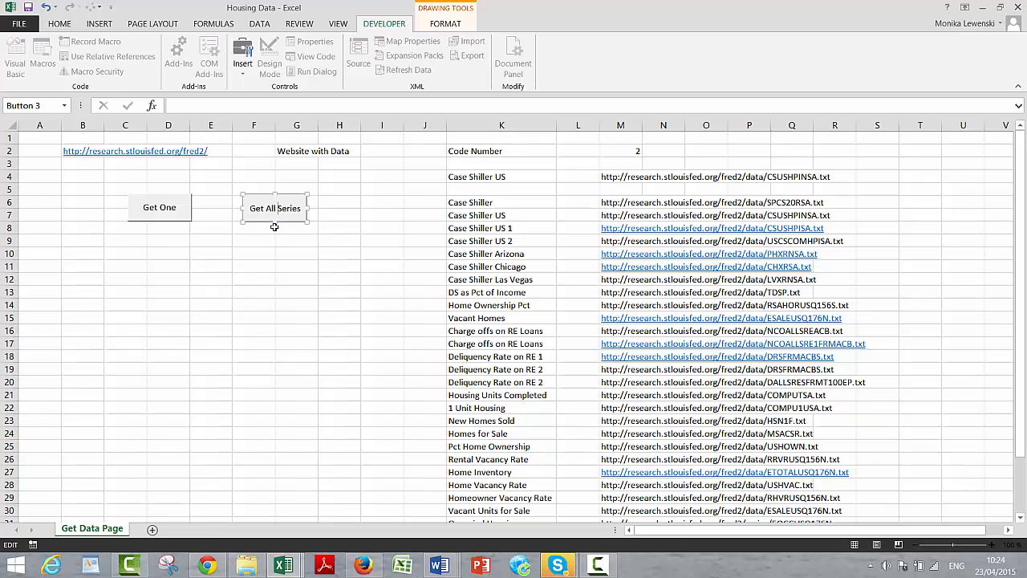
drag(273, 222, 273, 229)
click(209, 250)
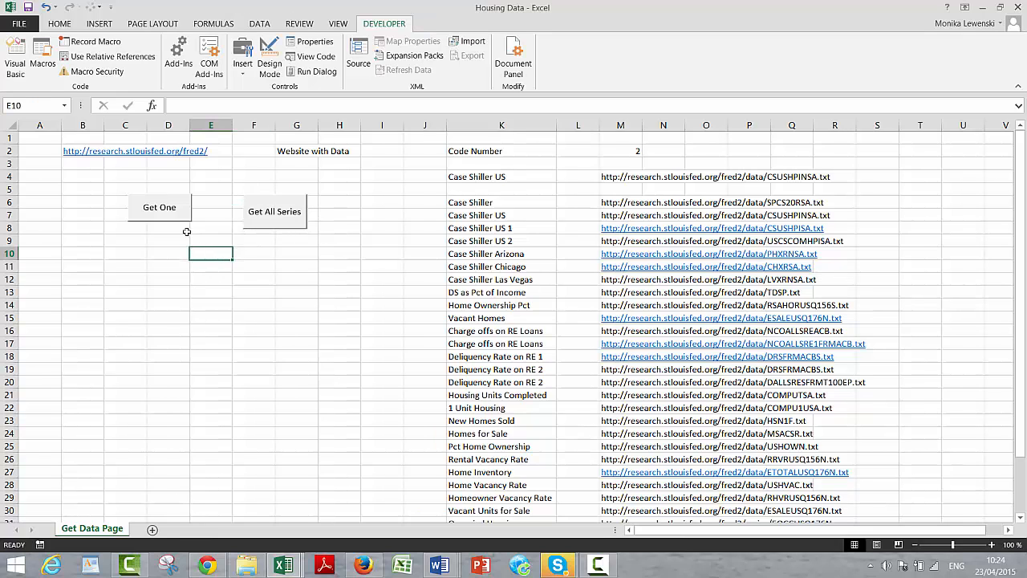
Make the original Get One Series button slightly taller so its full label fits.
right_click(171, 222)
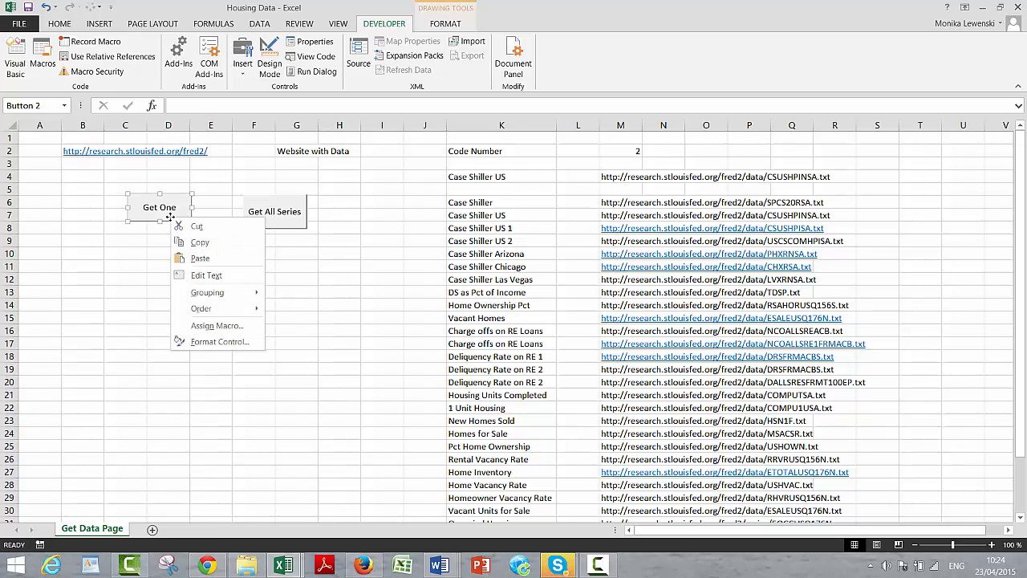
key(Escape)
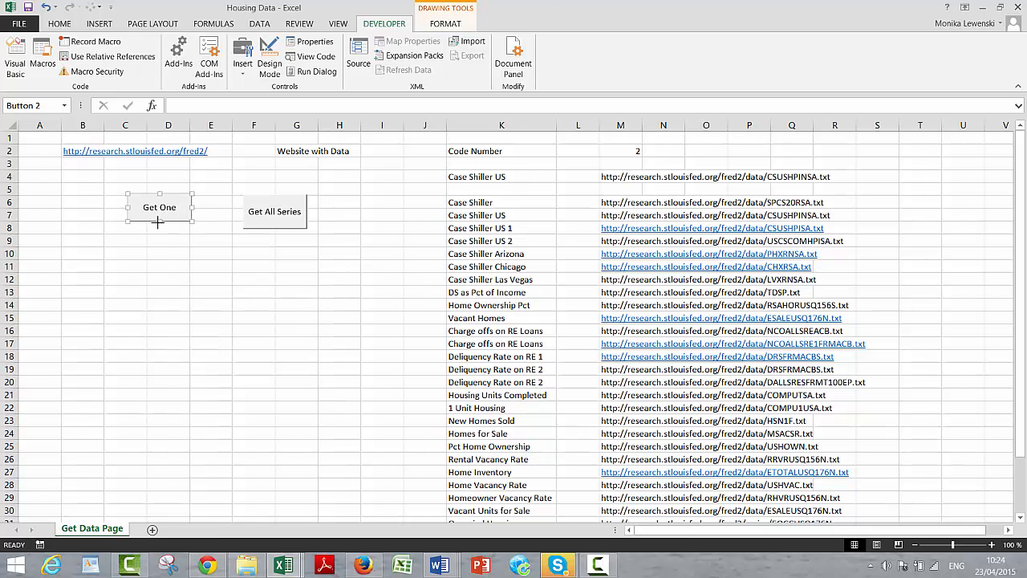
drag(158, 222, 159, 230)
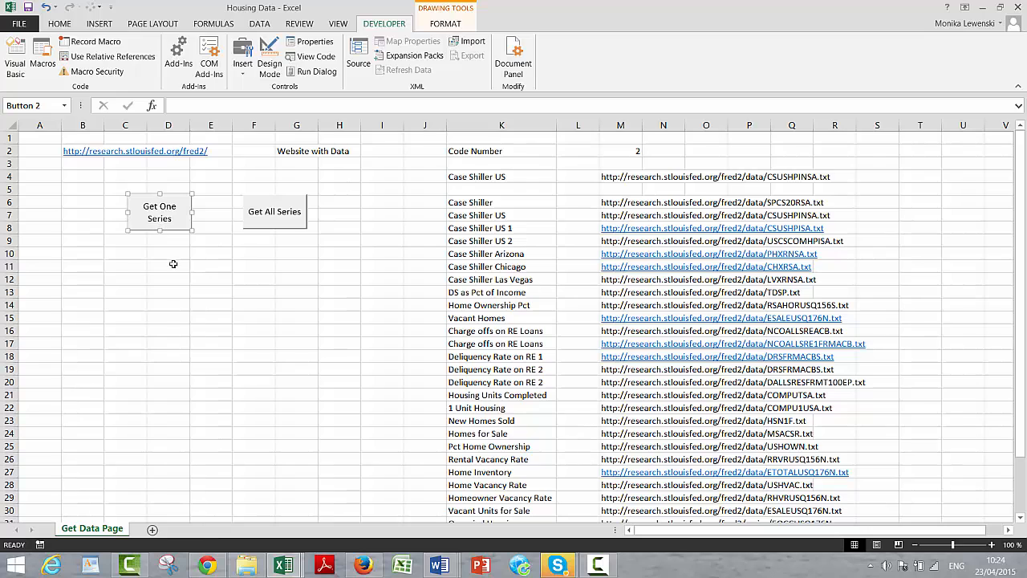
click(172, 266)
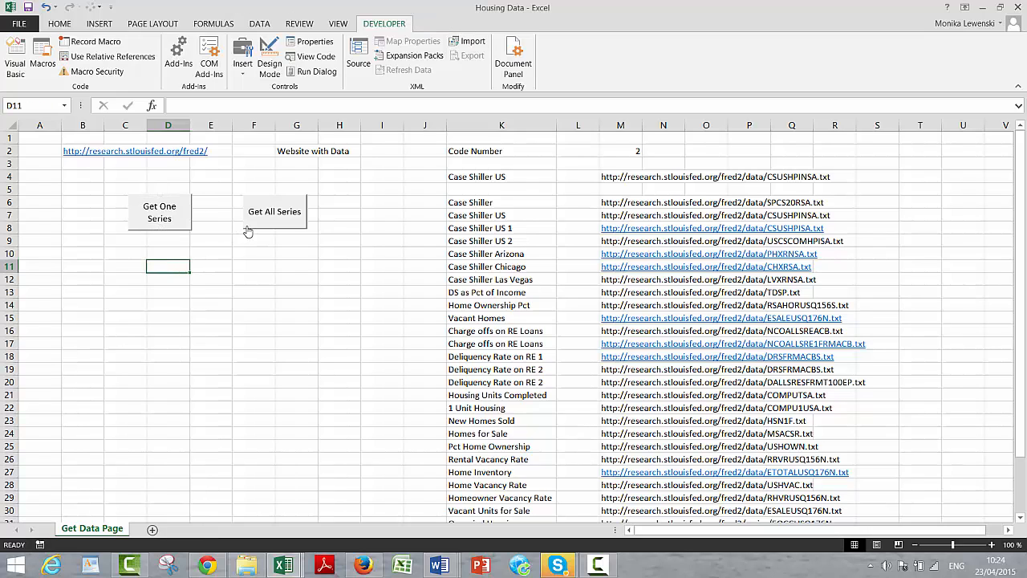
click(234, 310)
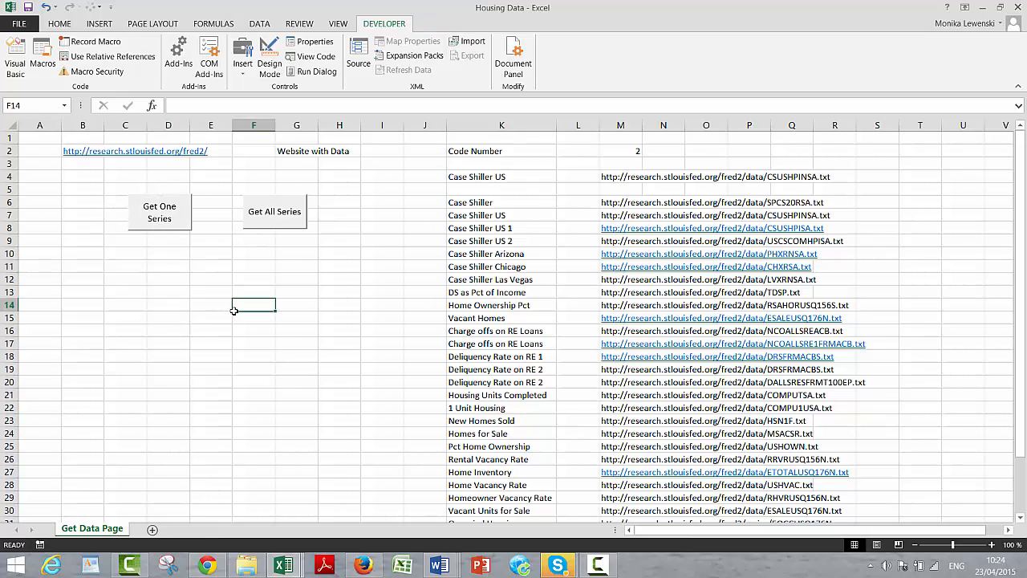
Assign the get_all_data macro to the Get All Series button.
right_click(261, 221)
click(282, 331)
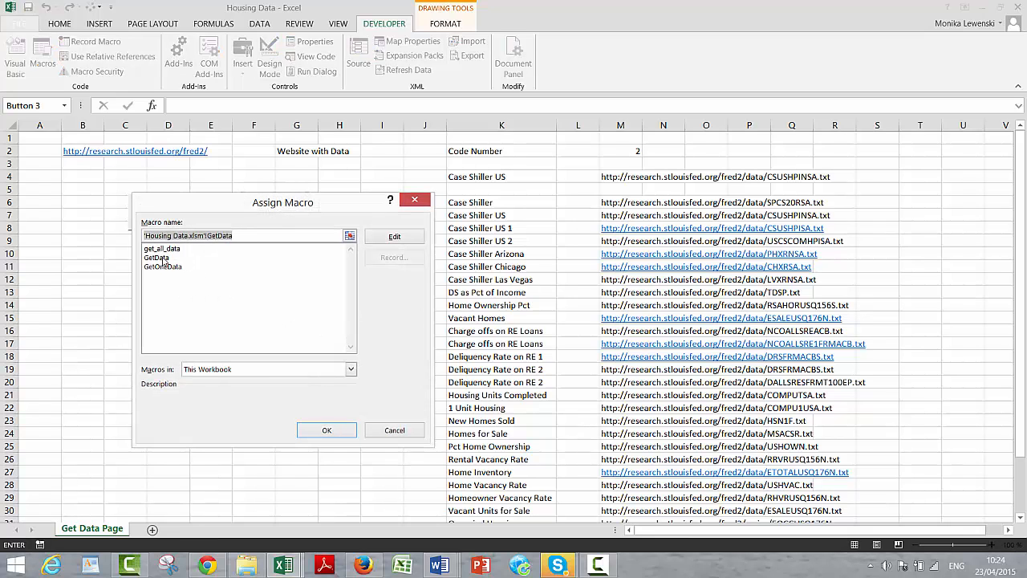
click(162, 248)
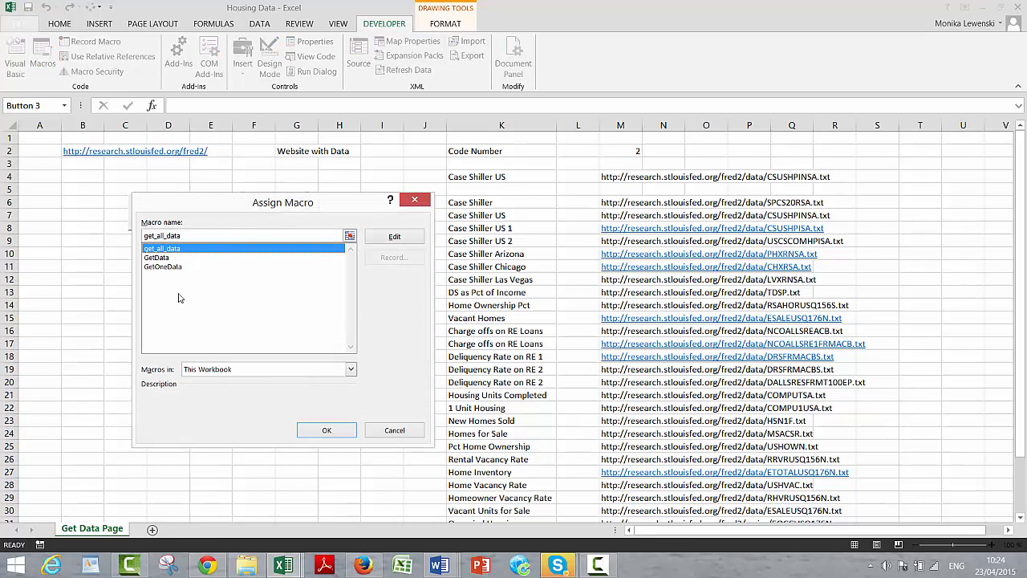
click(321, 431)
click(177, 307)
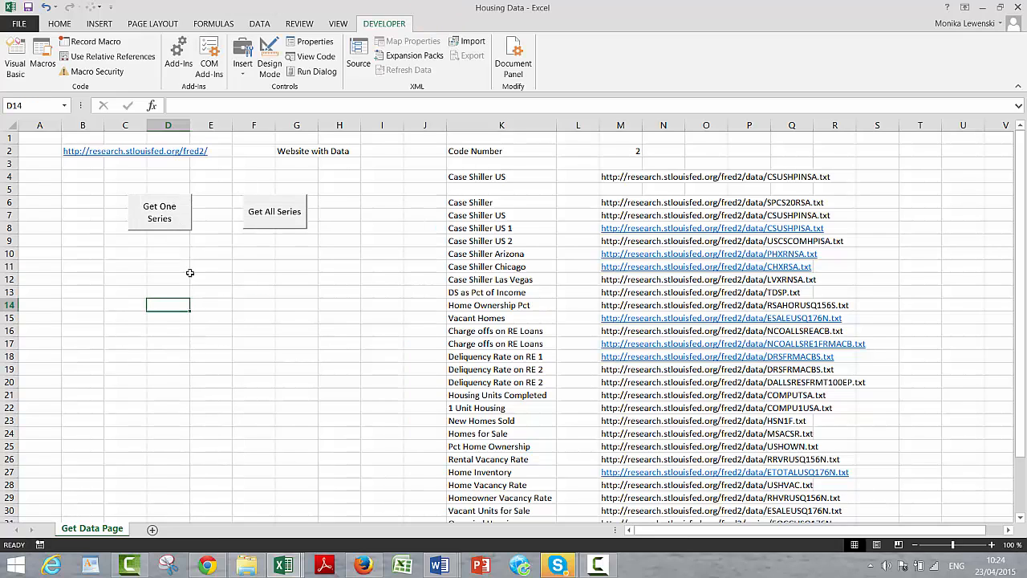
Open the code of the macro assigned to the Get All Series button for editing.
right_click(251, 218)
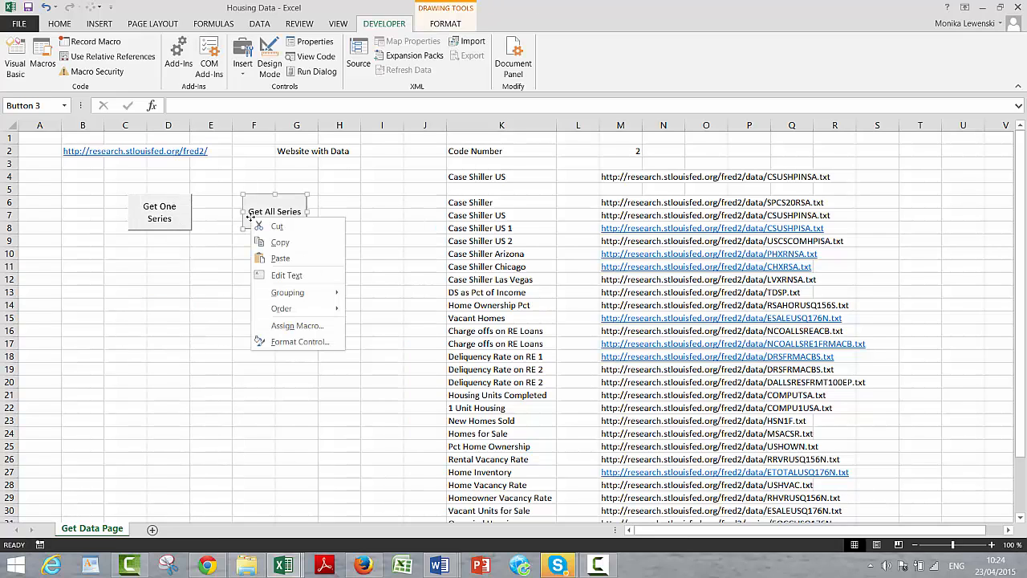
click(275, 326)
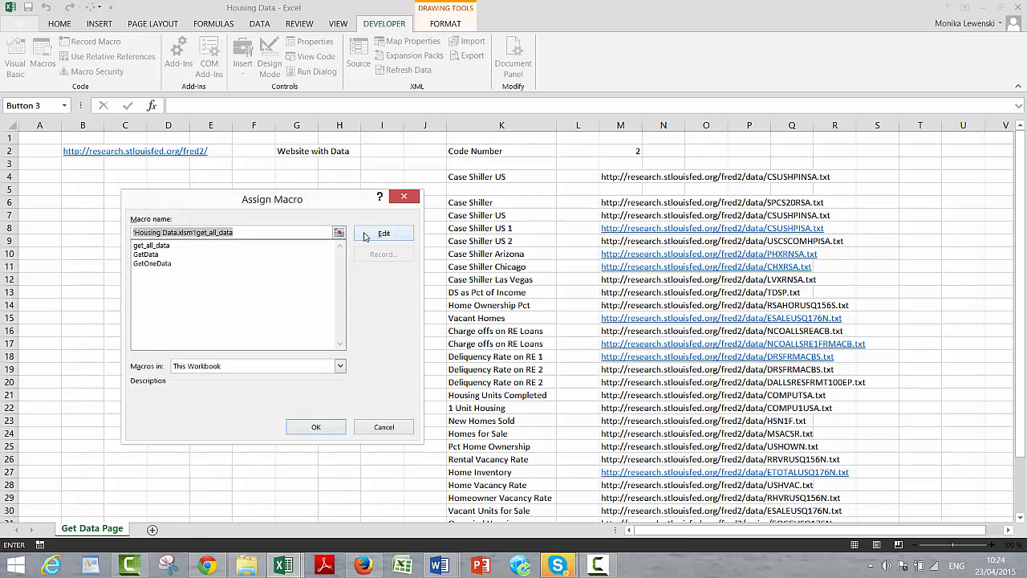
click(364, 235)
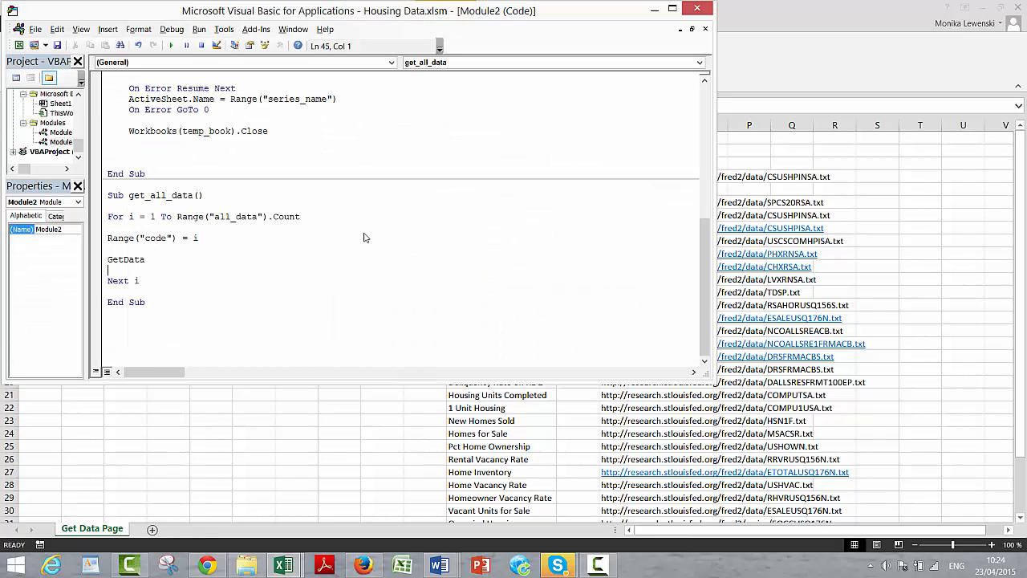
Begin an Application.StatusBar = assignment with an opening quote on a new line below GetData in the get_all_data loop.
key(Return)
text(a)
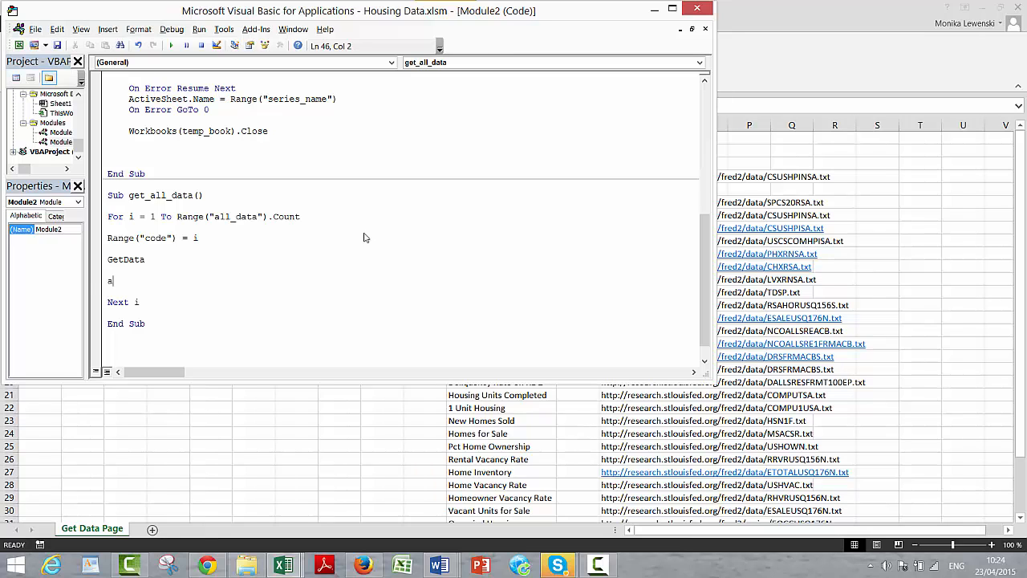
text(pplication.s)
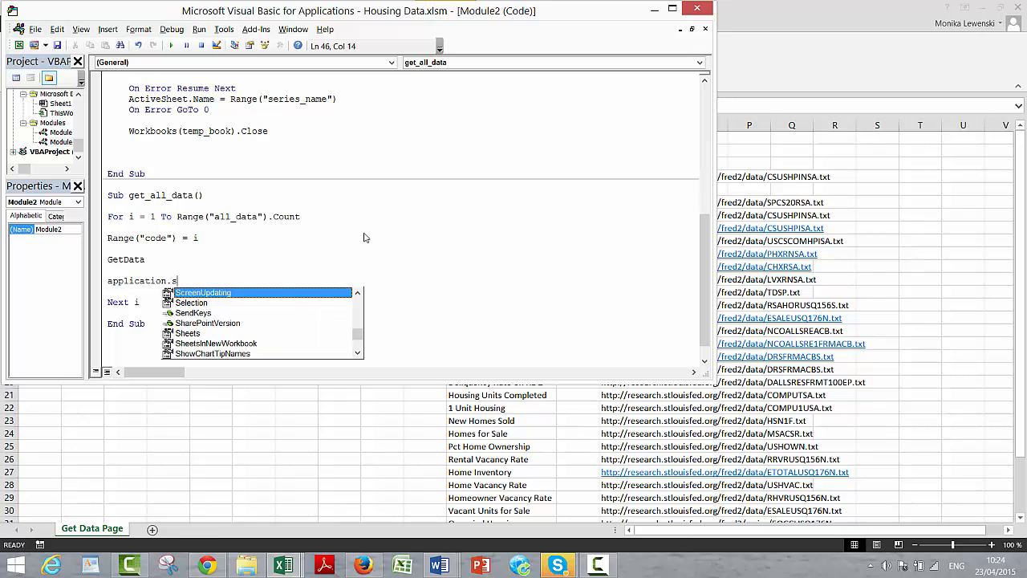
text(ta)
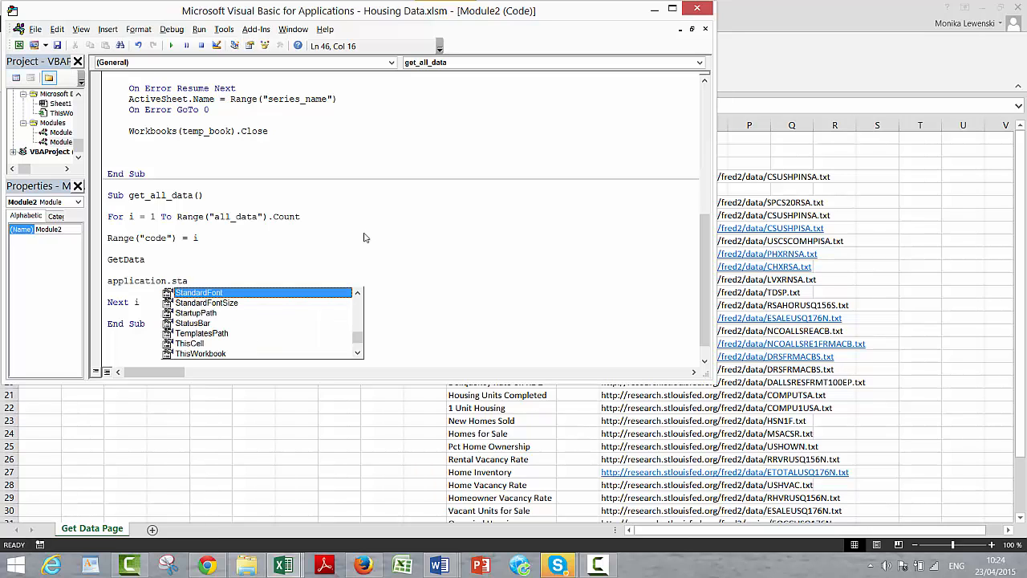
text(tusBar)
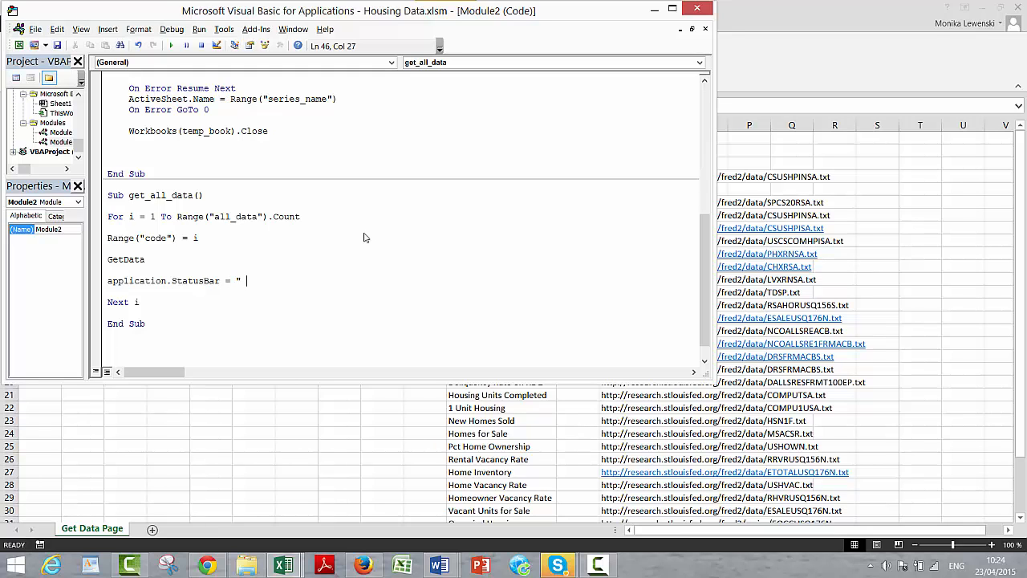
text( = " )
text(Upl)
text(oanding)
key(BackSpace)
key(BackSpace)
key(BackSpace)
key(BackSpace)
key(BackSpace)
key(BackSpace)
key(BackSpace)
key(BackSpace)
key(BackSpace)
key(BackSpace)
Fill in the status bar message as " Downloading " & range("series_name").
text(Downlaoading  " & range()
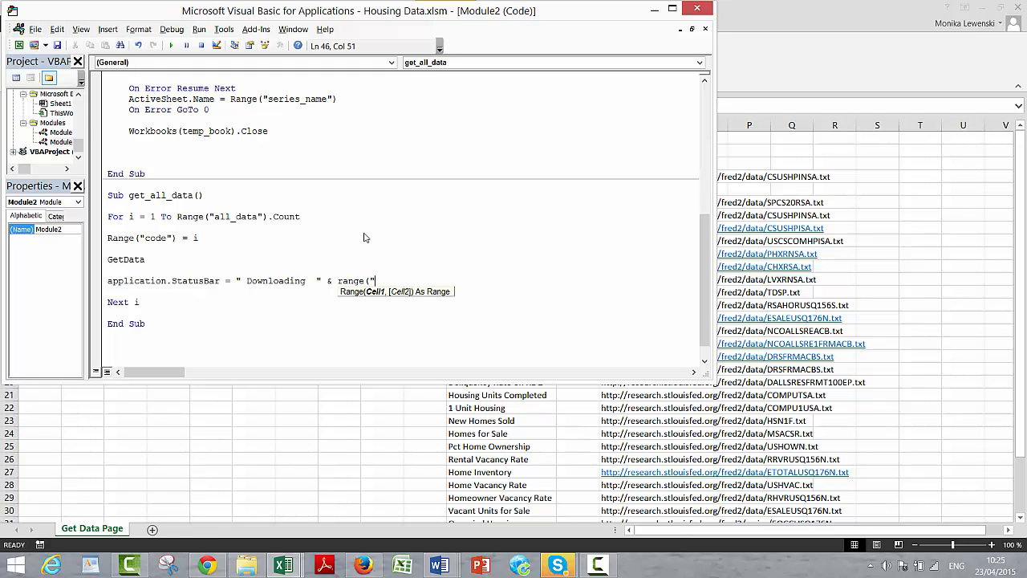
text("series_name"))
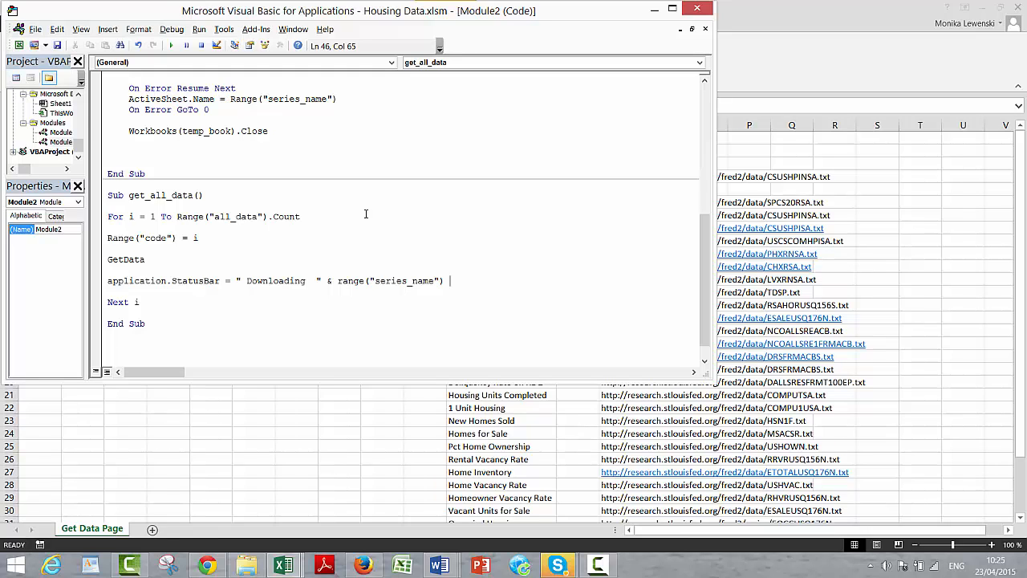
Extend the status bar message with & " Series " & i & " Out of " & Range("all_data").Count.
text(& " Series " & i & " Out of " & rang)
text(e("a)
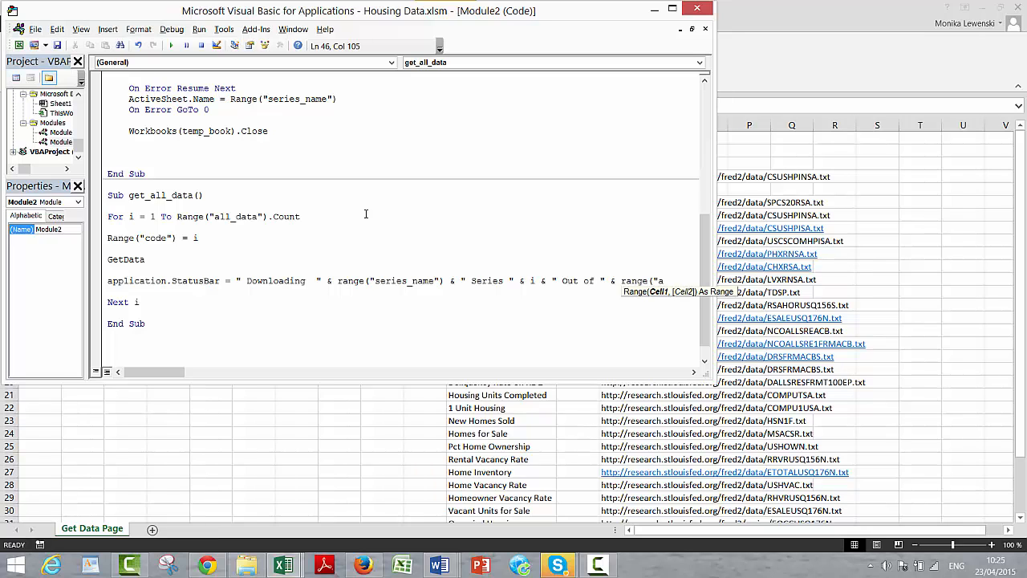
text(ll_data)
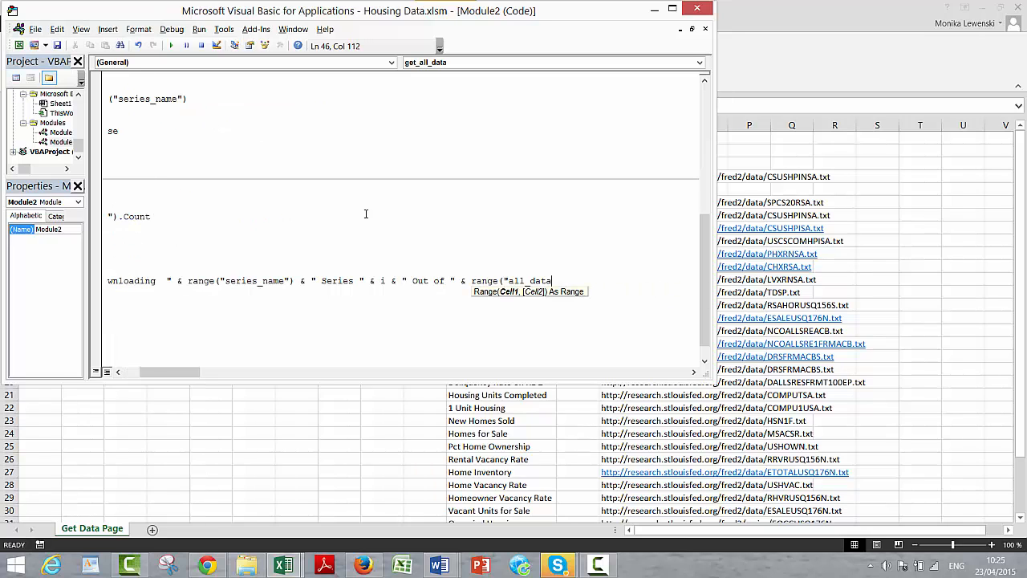
text(").cou)
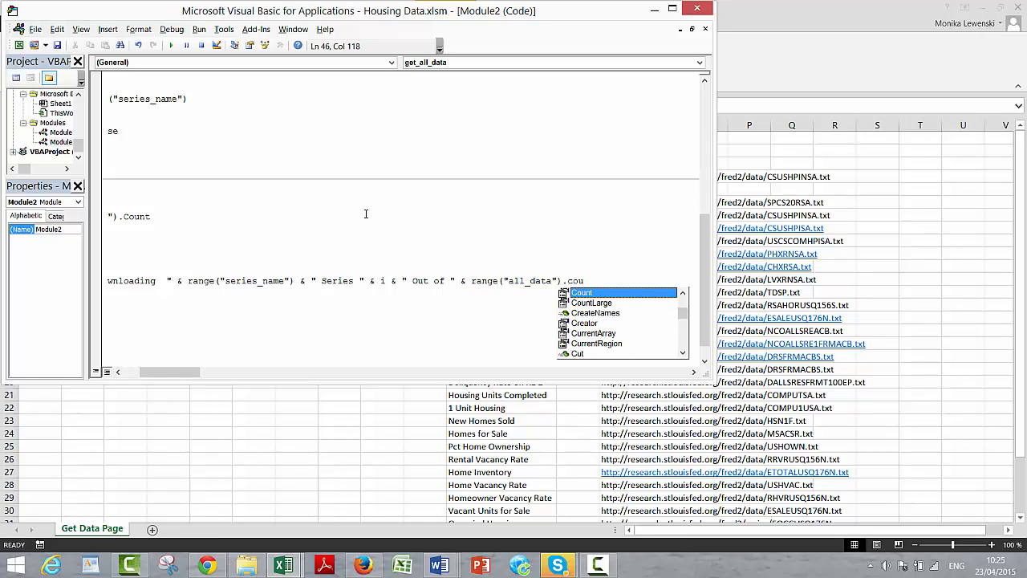
key(Tab)
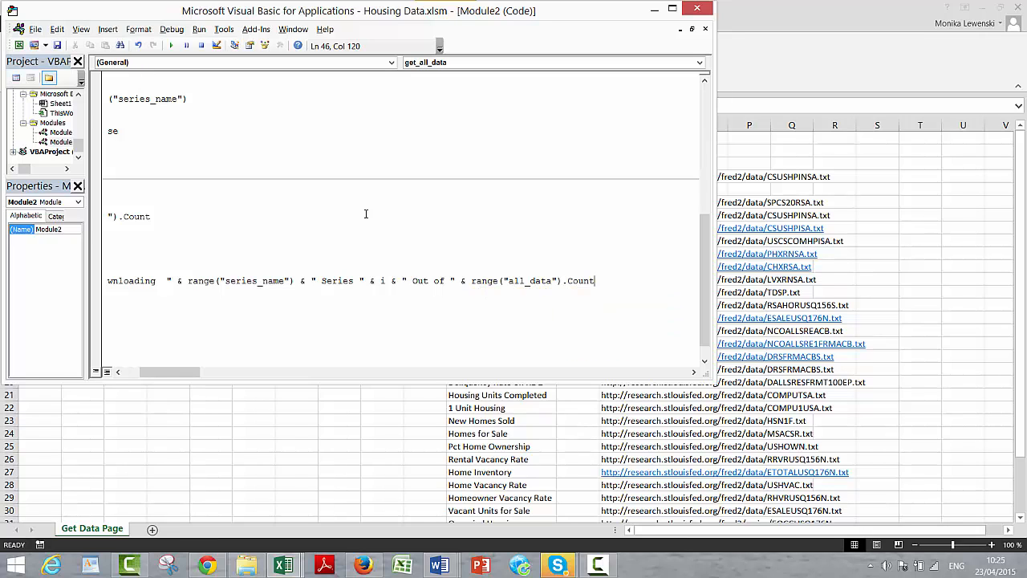
key(Return)
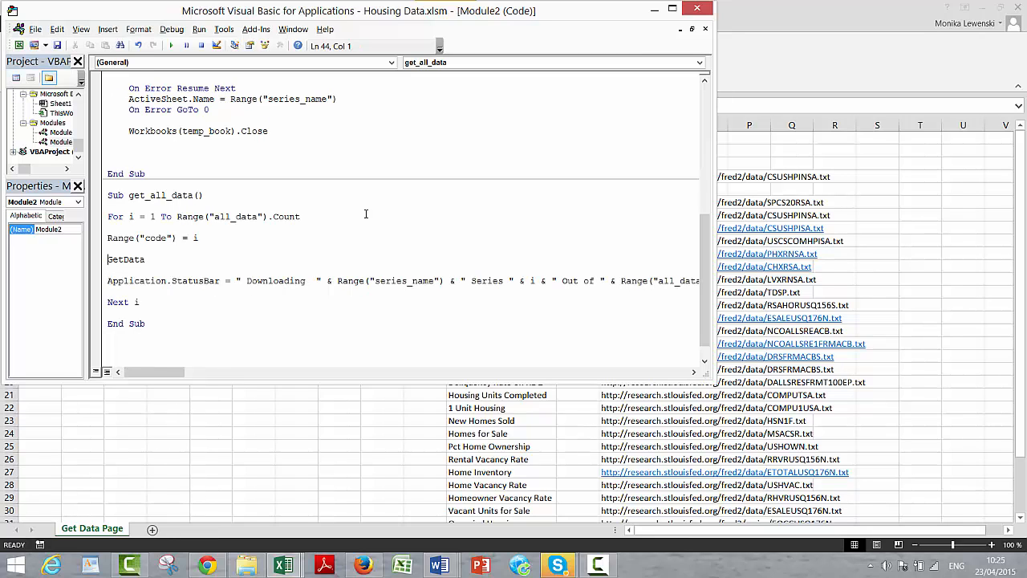
Indent the GetData and Application.StatusBar lines inside the get_all_data loop by one level.
key(shift+Down)
key(shift+Down)
key(shift+Down)
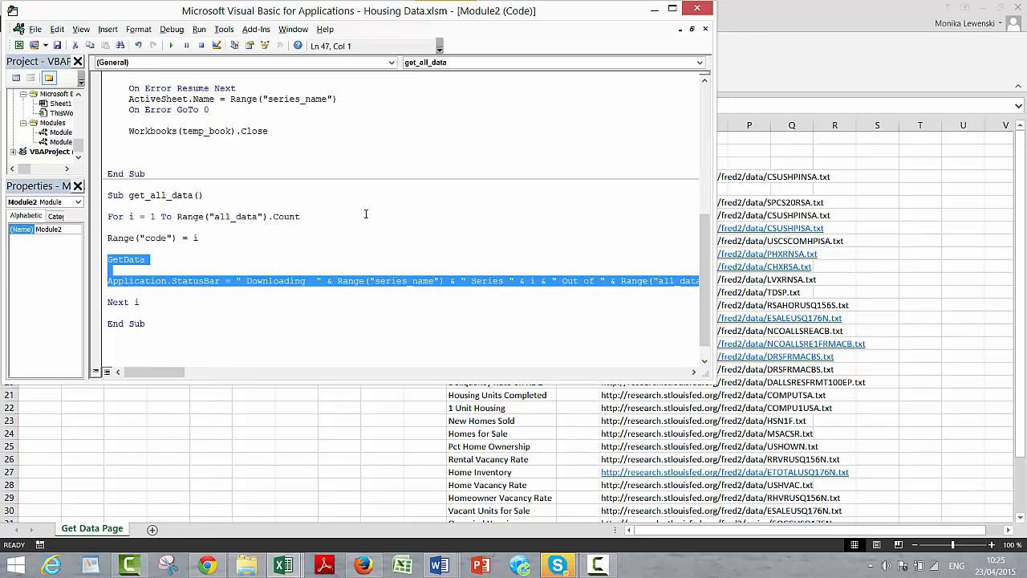
key(Tab)
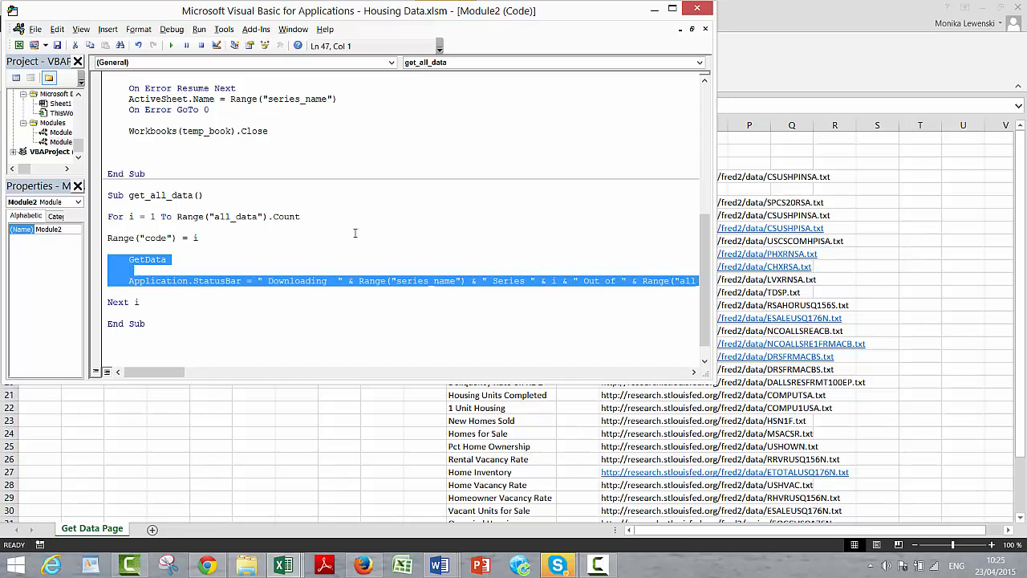
Return to the Get Data Page worksheet and run the get_all_data macro with the Get All Series button.
click(155, 418)
click(207, 286)
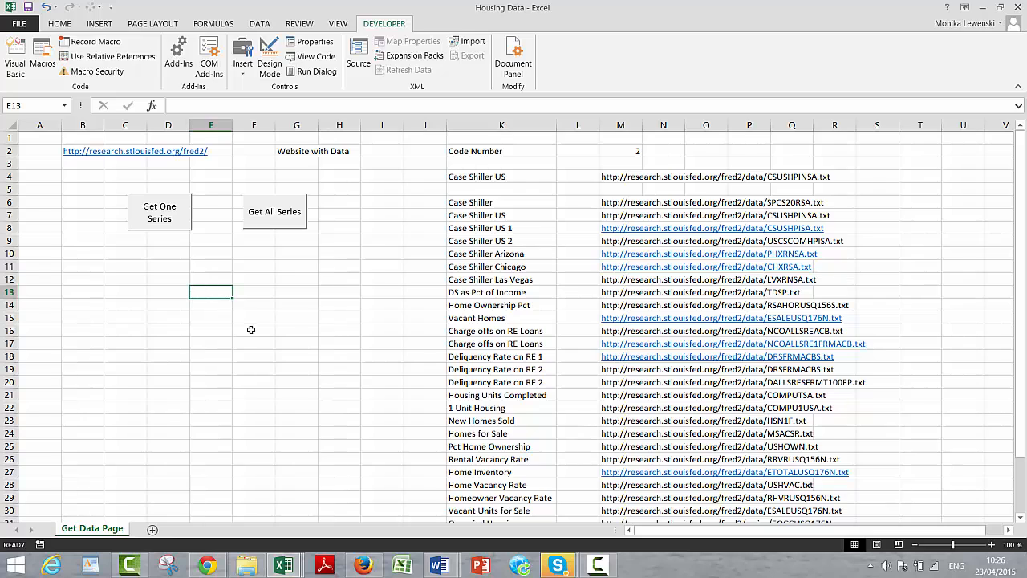
click(231, 261)
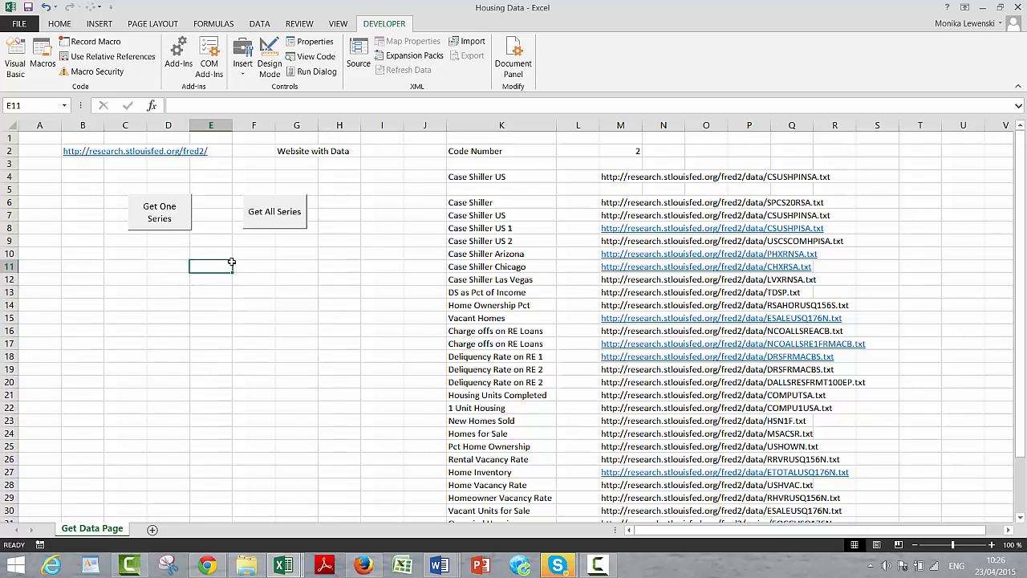
click(275, 212)
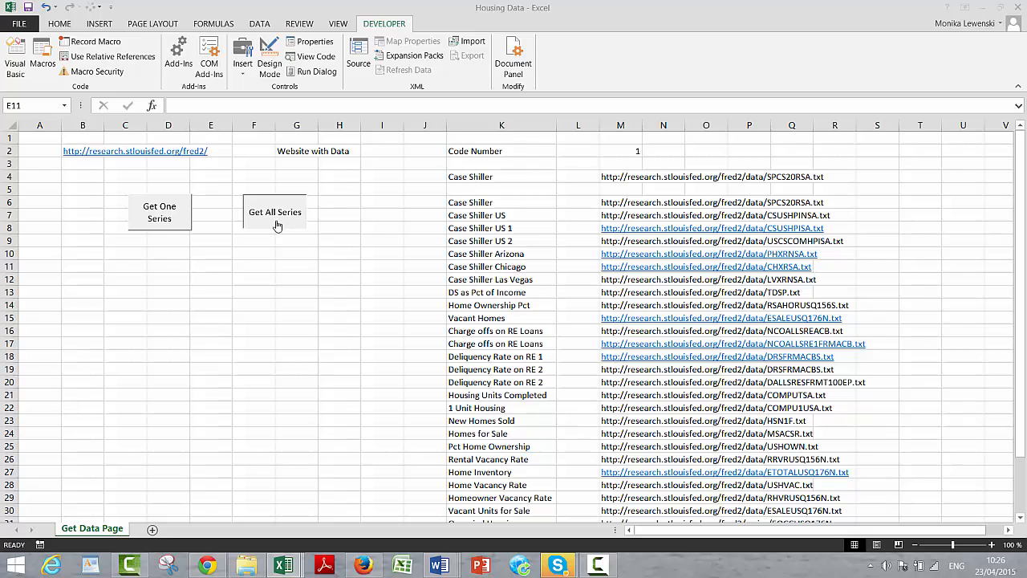
click(276, 223)
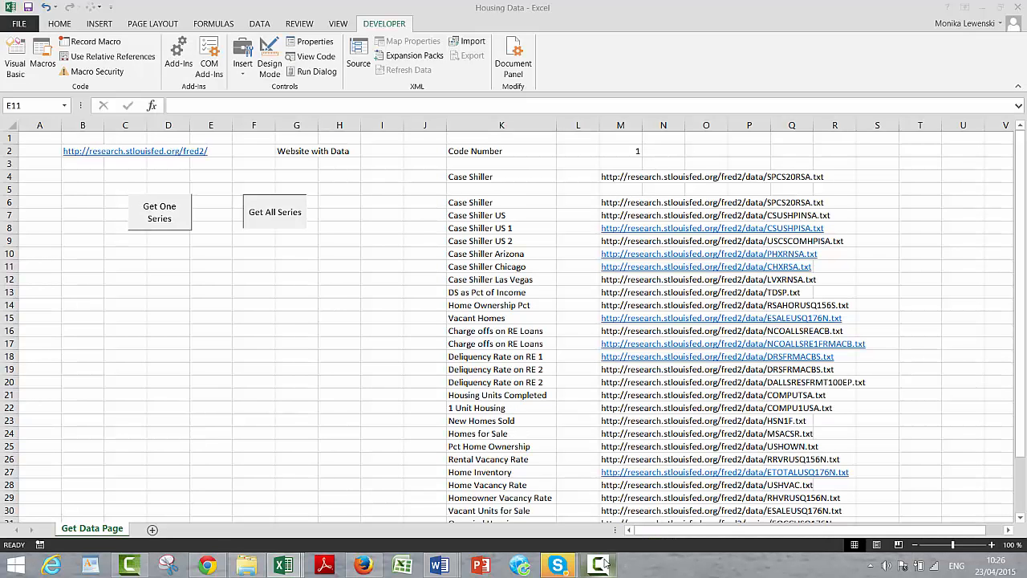
click(605, 563)
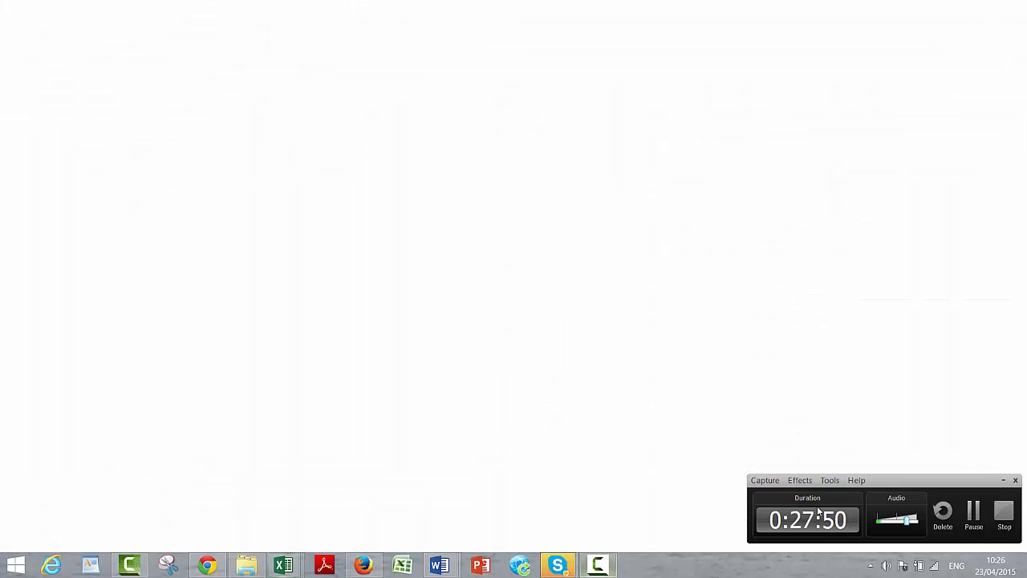